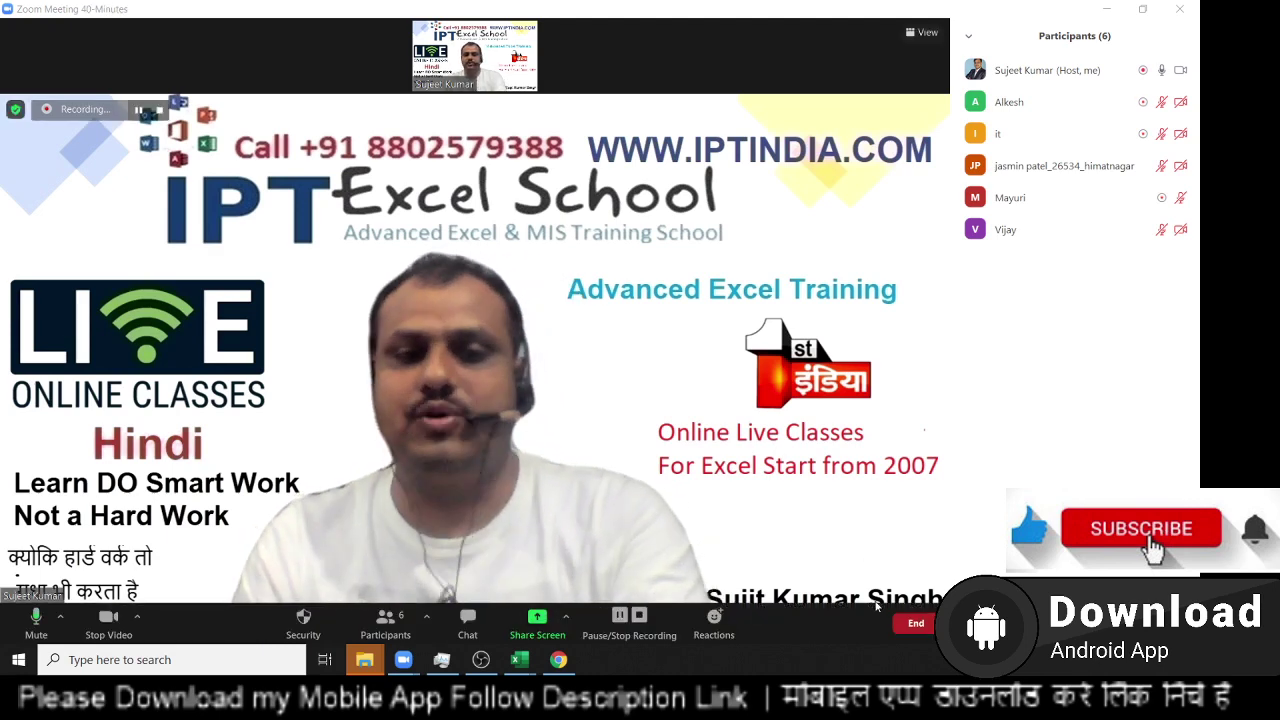
- Share the whole screen in Zoom, minimize File Explorer and bring the blank Book1 workbook forward
{"action": "left_click", "coordinate": [537, 622]}
{"action": "left_click", "coordinate": [928, 543]}
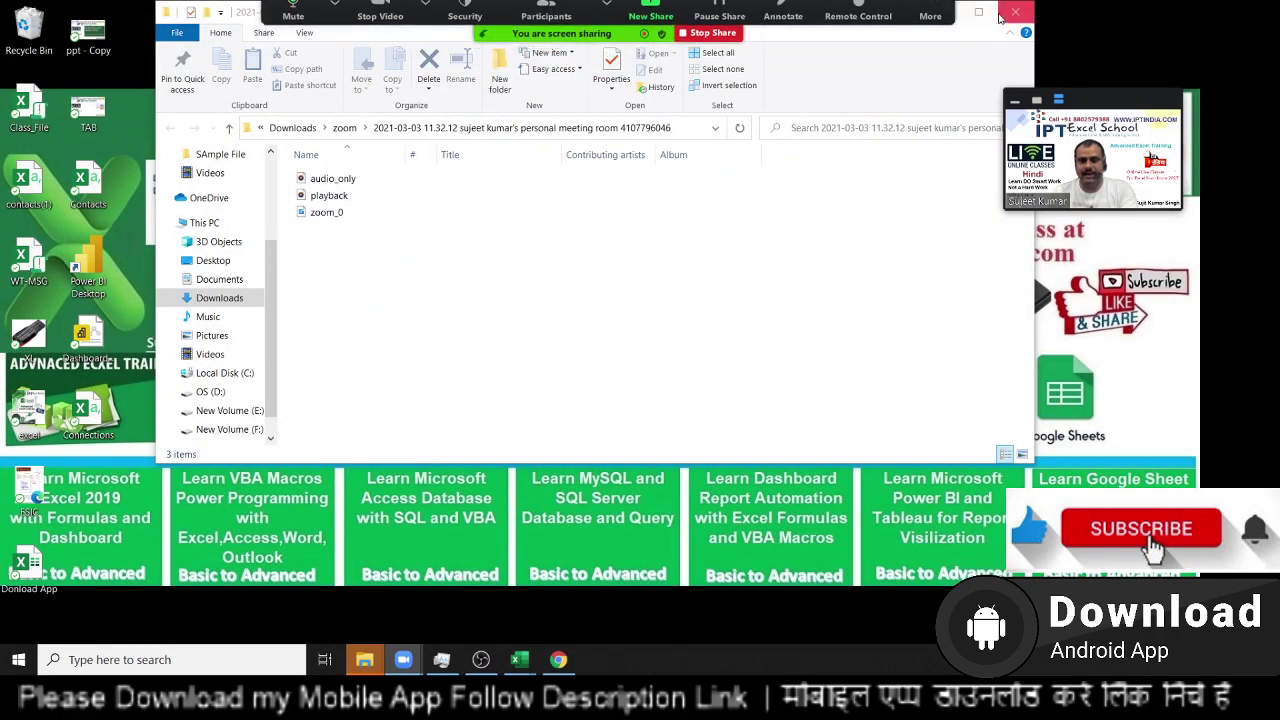
{"action": "left_click", "coordinate": [944, 12]}
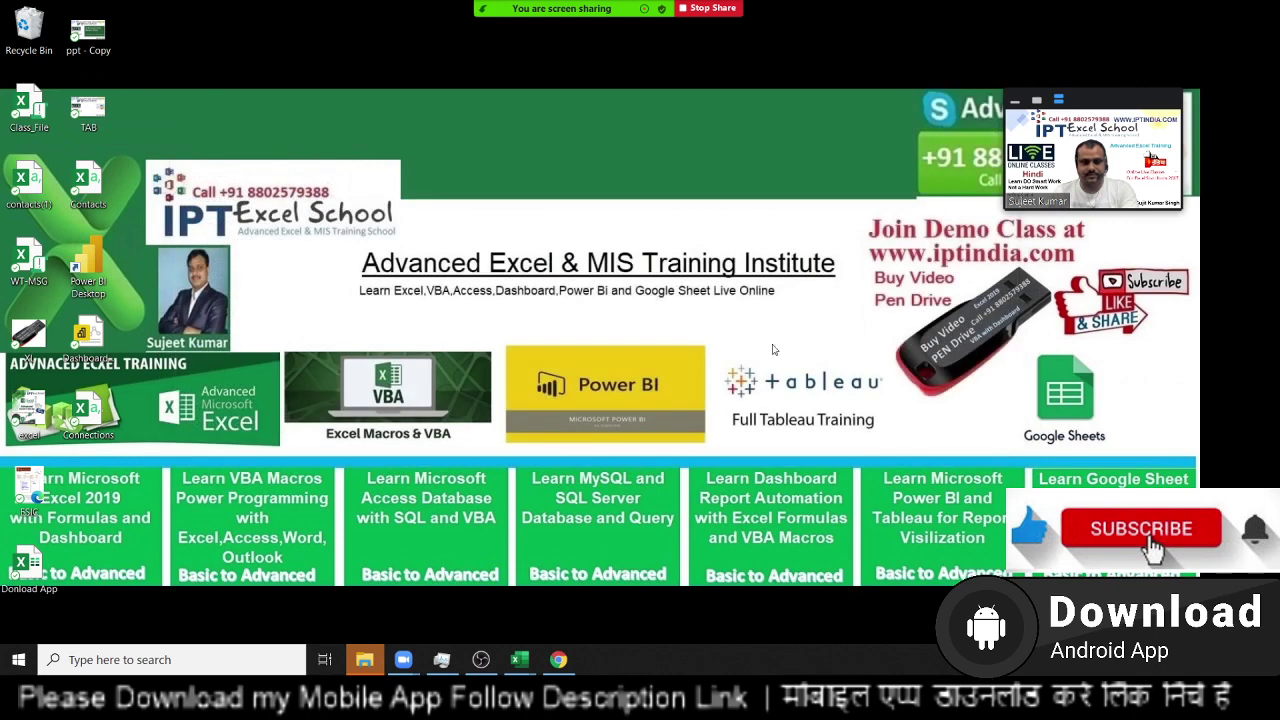
{"action": "left_click", "coordinate": [520, 659]}
{"action": "mouse_move", "coordinate": [380, 22]}
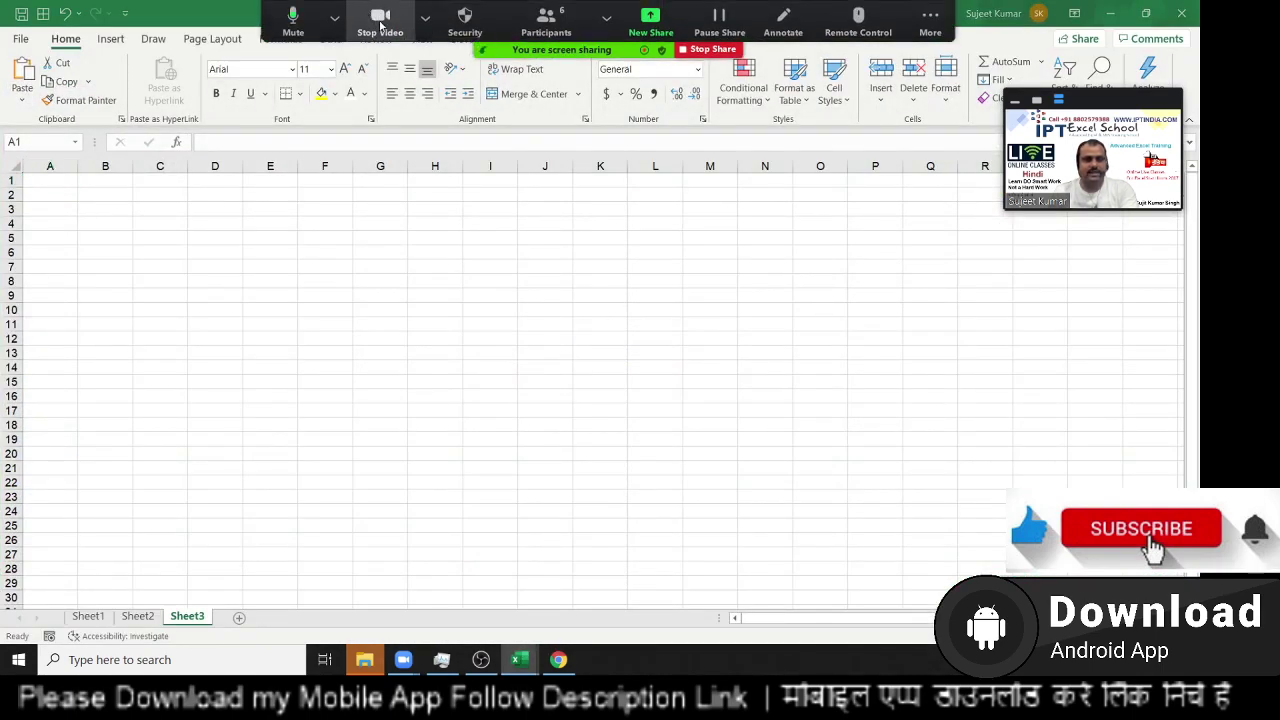
{"action": "left_click", "coordinate": [371, 17]}
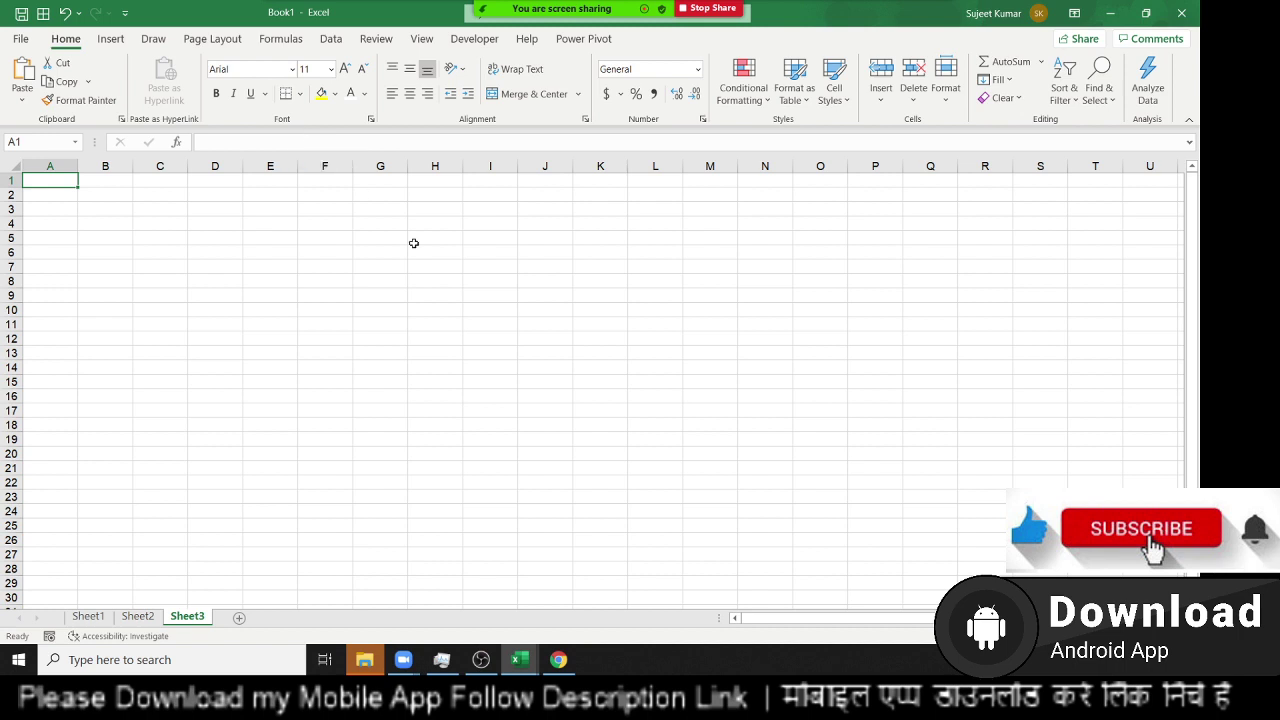
{"action": "scroll", "coordinate": [409, 371], "scroll_direction": "up", "scroll_amount": 5, "text": "ctrl"}
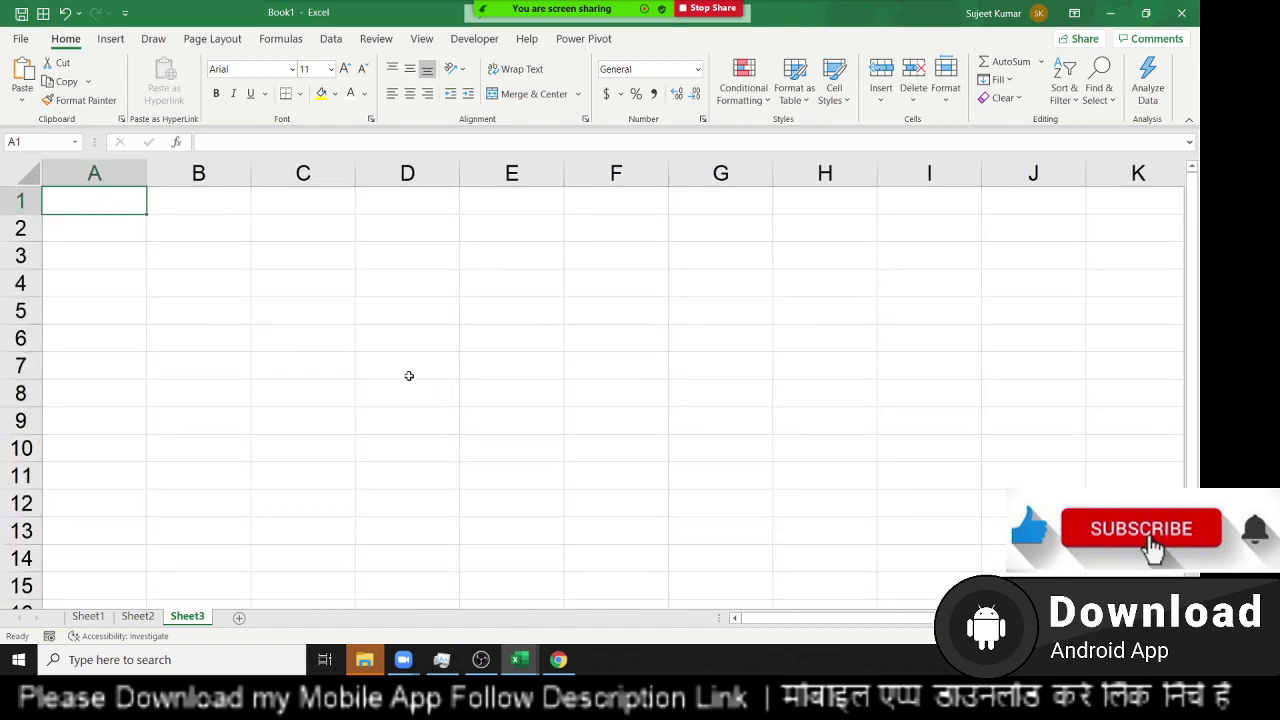
{"action": "scroll", "coordinate": [323, 380], "scroll_direction": "up", "scroll_amount": 3, "text": "ctrl"}
- Enter 10th in cell B2
{"action": "left_click", "coordinate": [271, 246]}
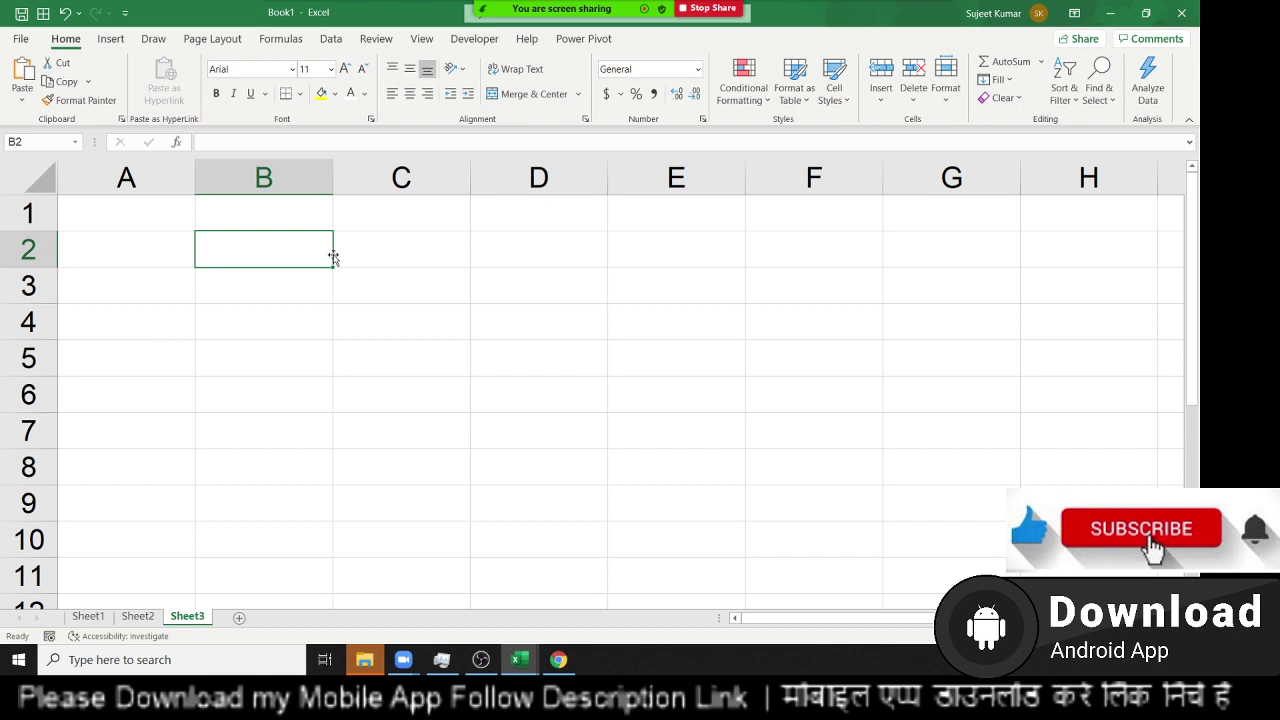
{"action": "type", "text": "10th"}
{"action": "key", "text": "Return"}
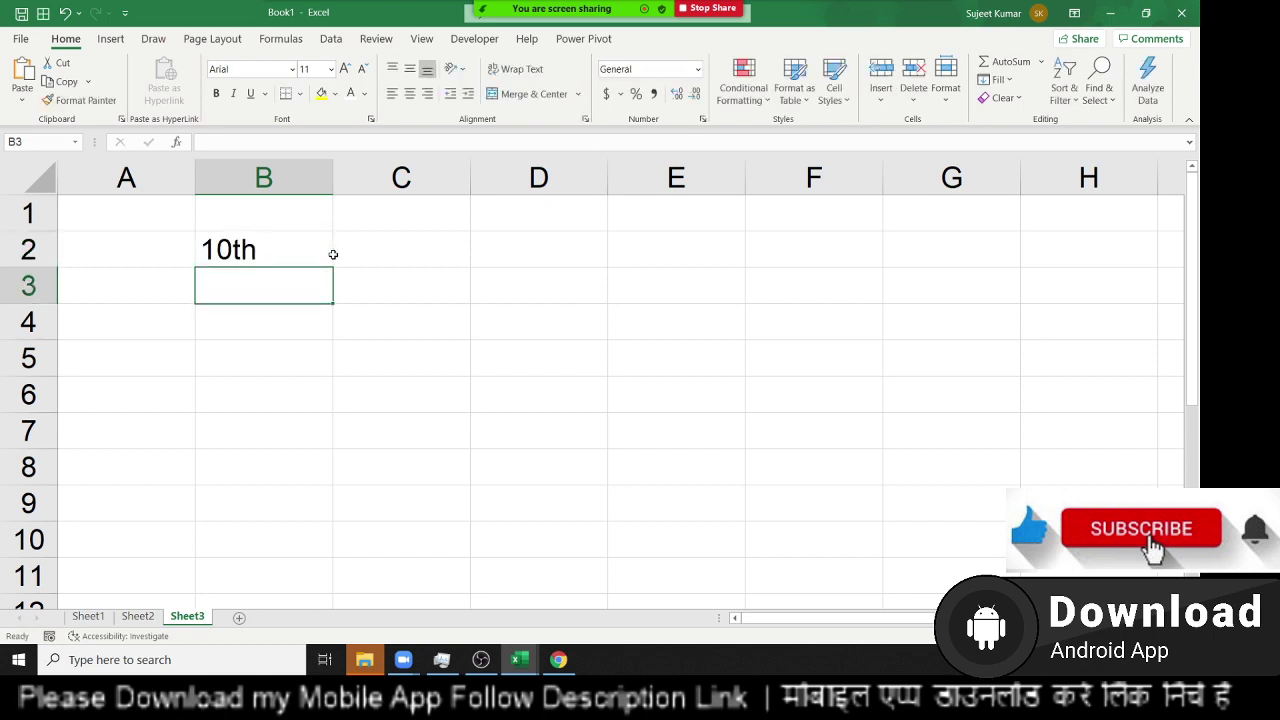
- Format the 'th' of B2's 10th as superscript
{"action": "left_click", "coordinate": [333, 254]}
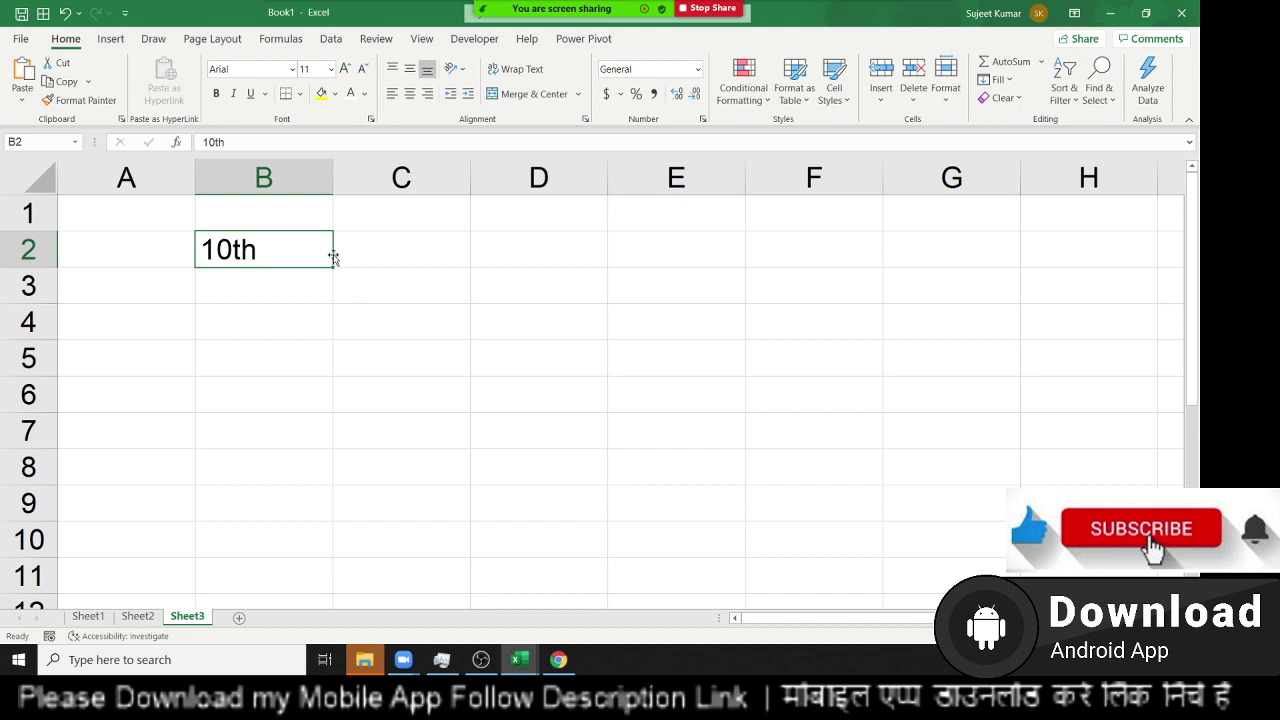
{"action": "double_click", "coordinate": [238, 252]}
{"action": "double_click", "coordinate": [242, 252]}
{"action": "key", "text": "shift+Right"}
{"action": "key", "text": "shift+Right"}
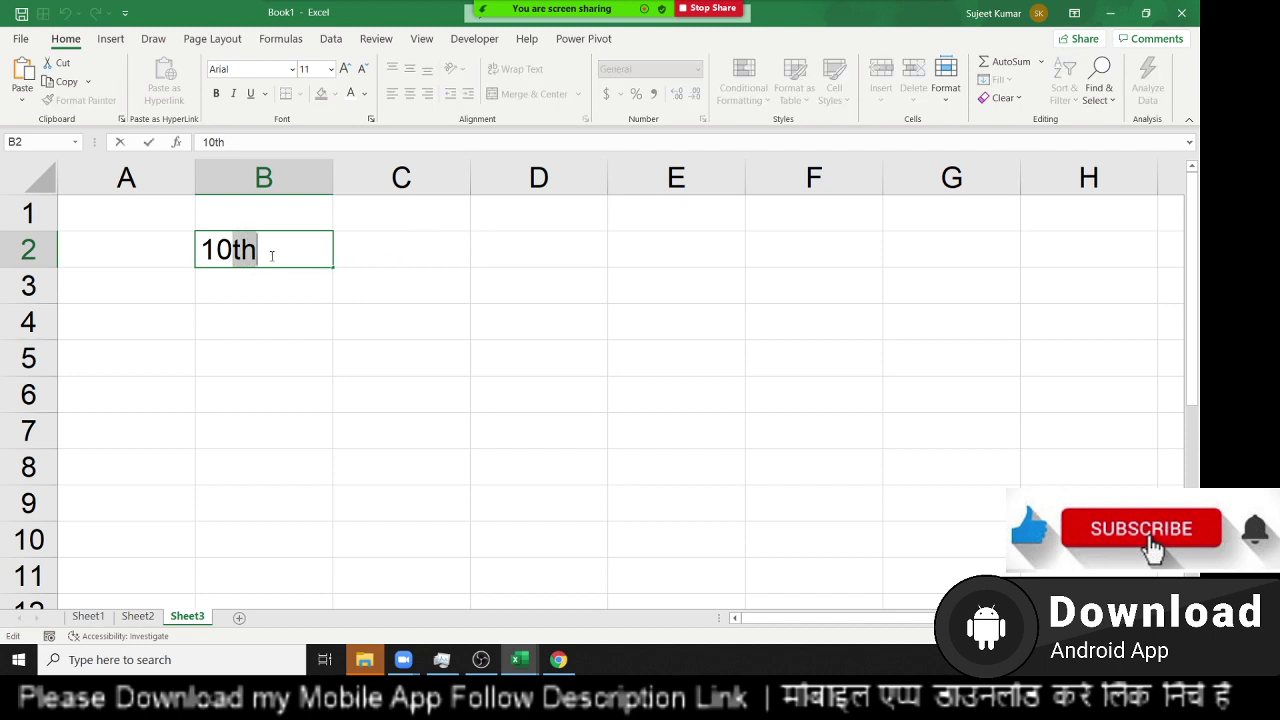
{"action": "right_click", "coordinate": [258, 251]}
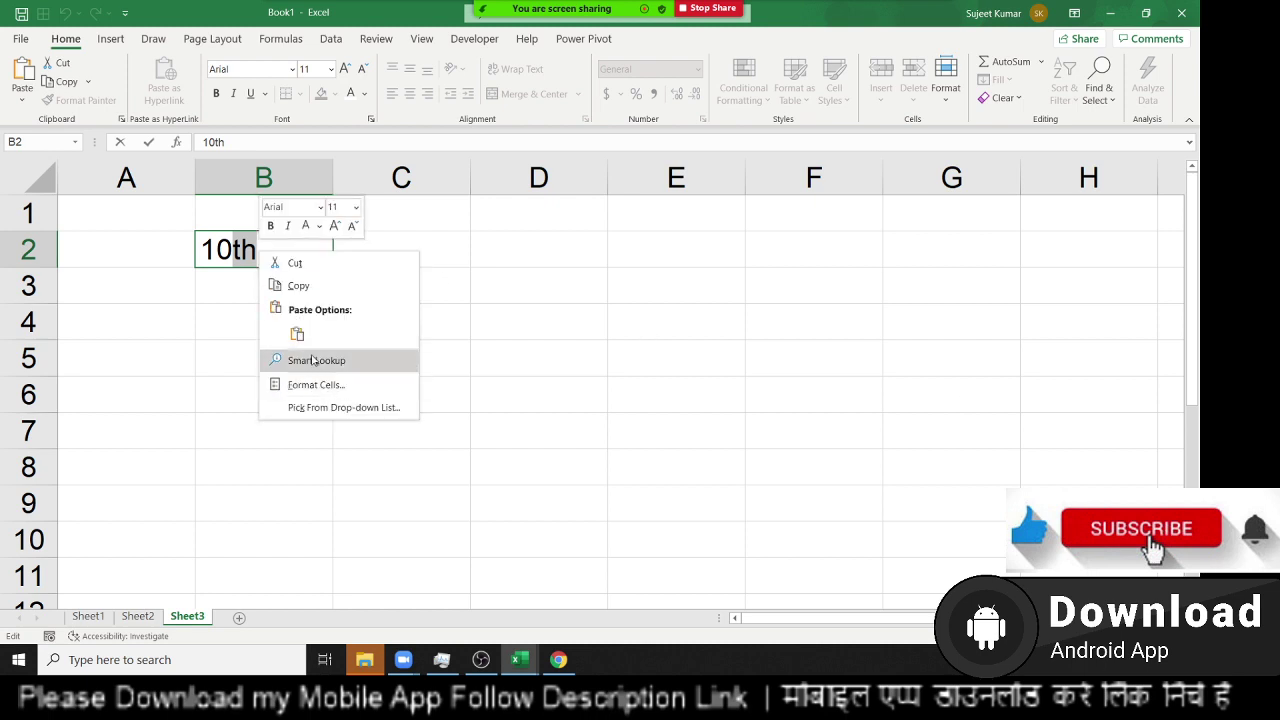
{"action": "left_click", "coordinate": [313, 385]}
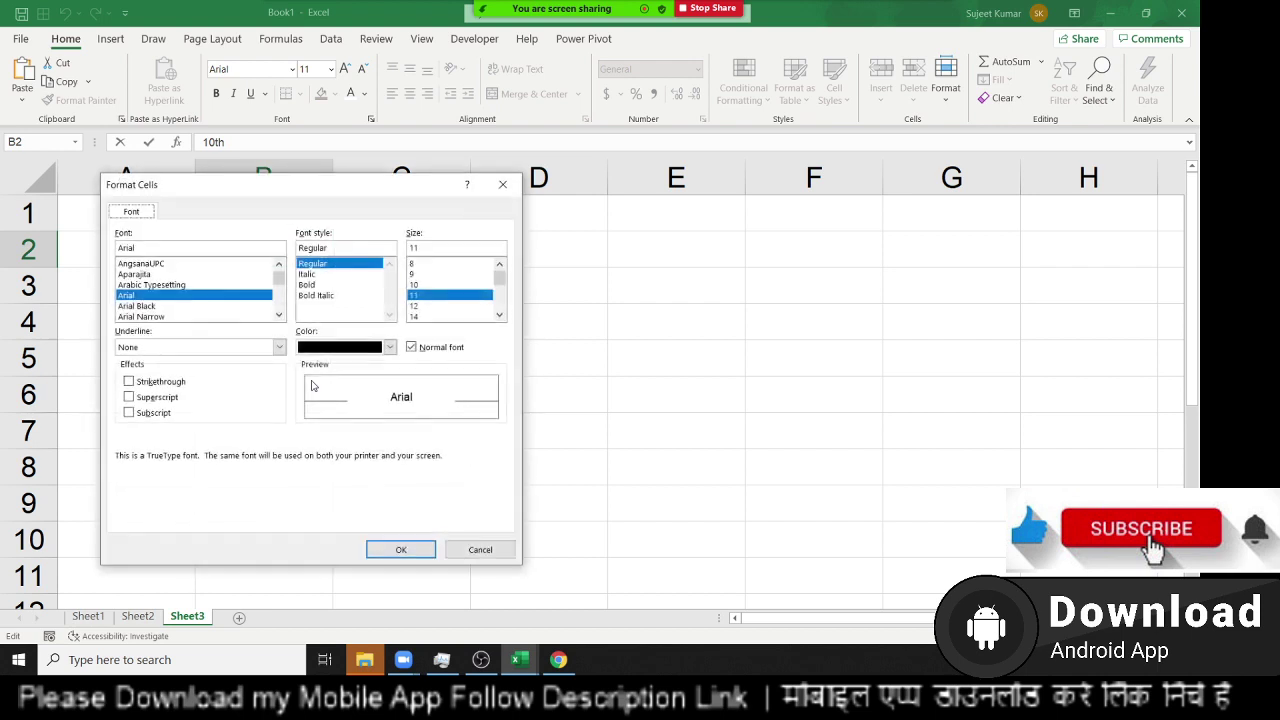
{"action": "left_click", "coordinate": [138, 399]}
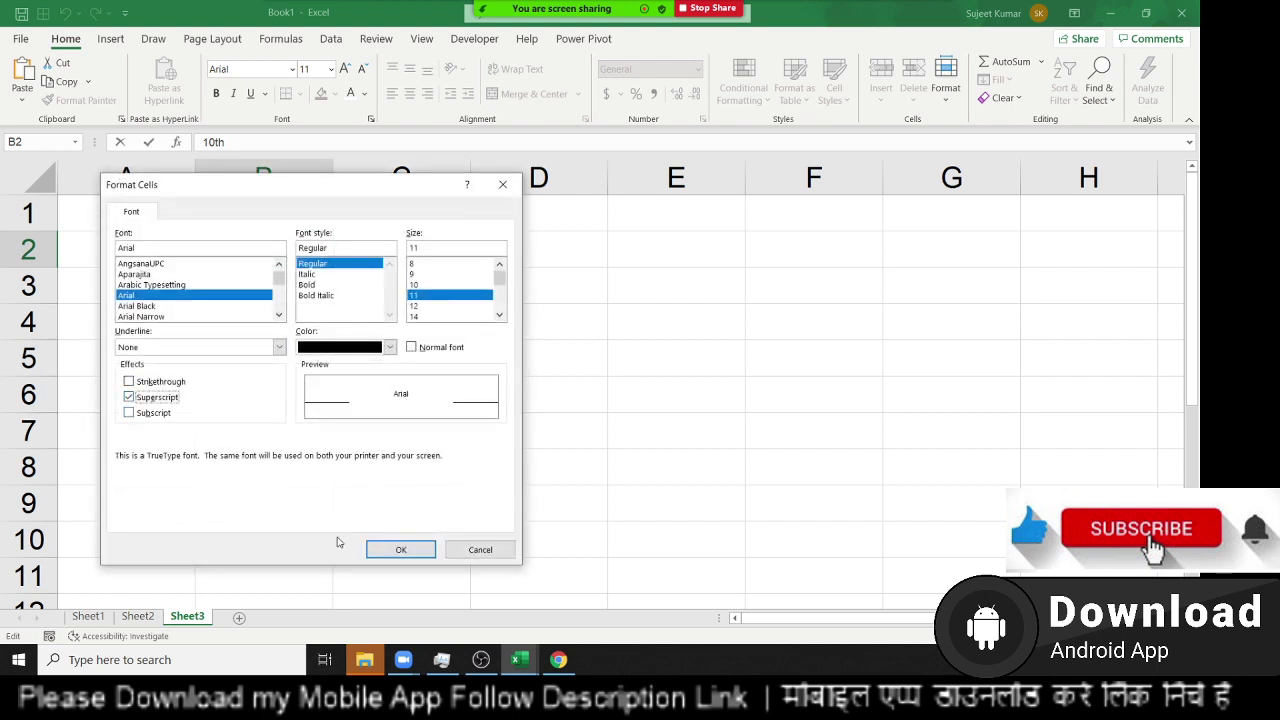
{"action": "left_click", "coordinate": [405, 552]}
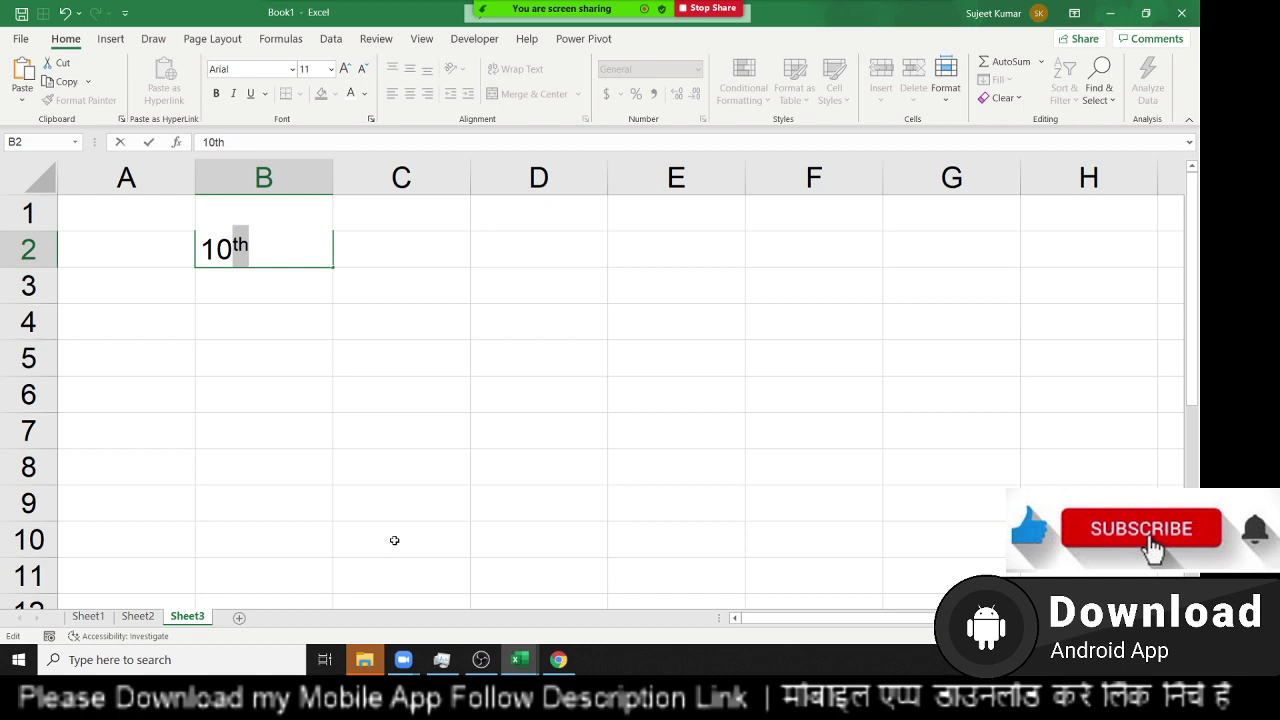
- Enter 10o, with a lowercase o, in cell B3
{"action": "key", "text": "Return"}
{"action": "key", "text": "Up"}
{"action": "key", "text": "Down"}
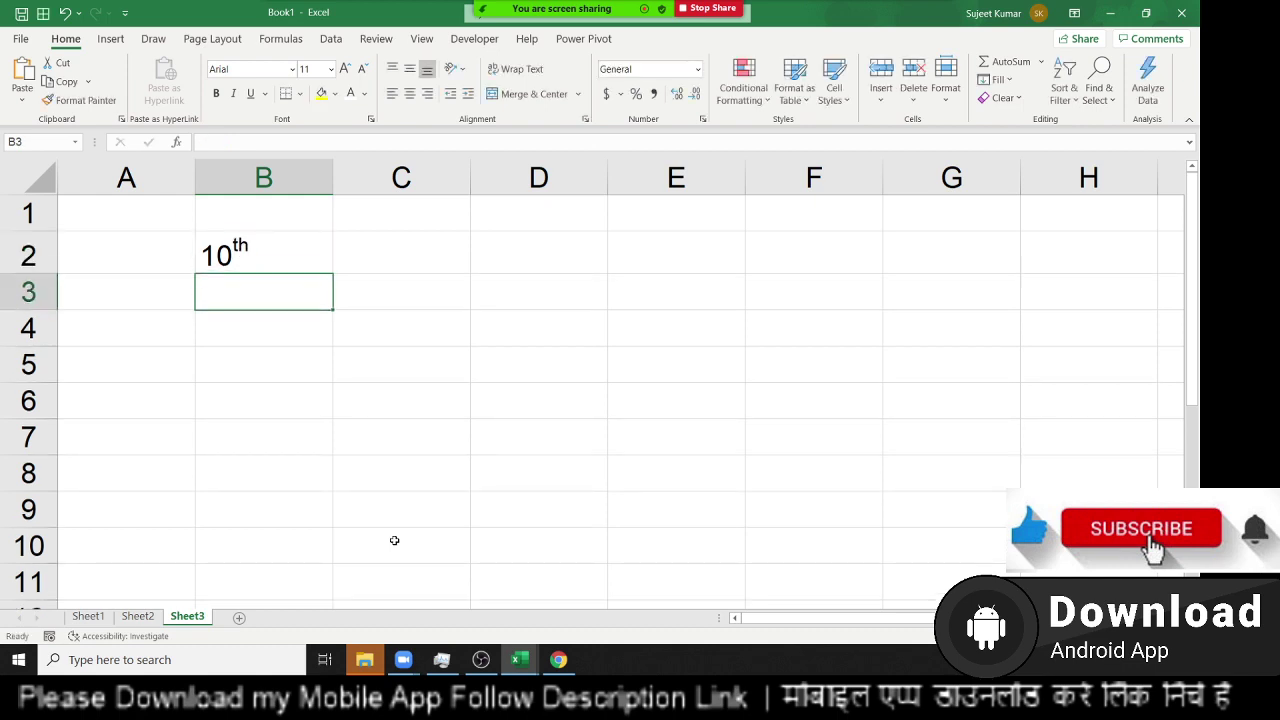
{"action": "type", "text": "10"}
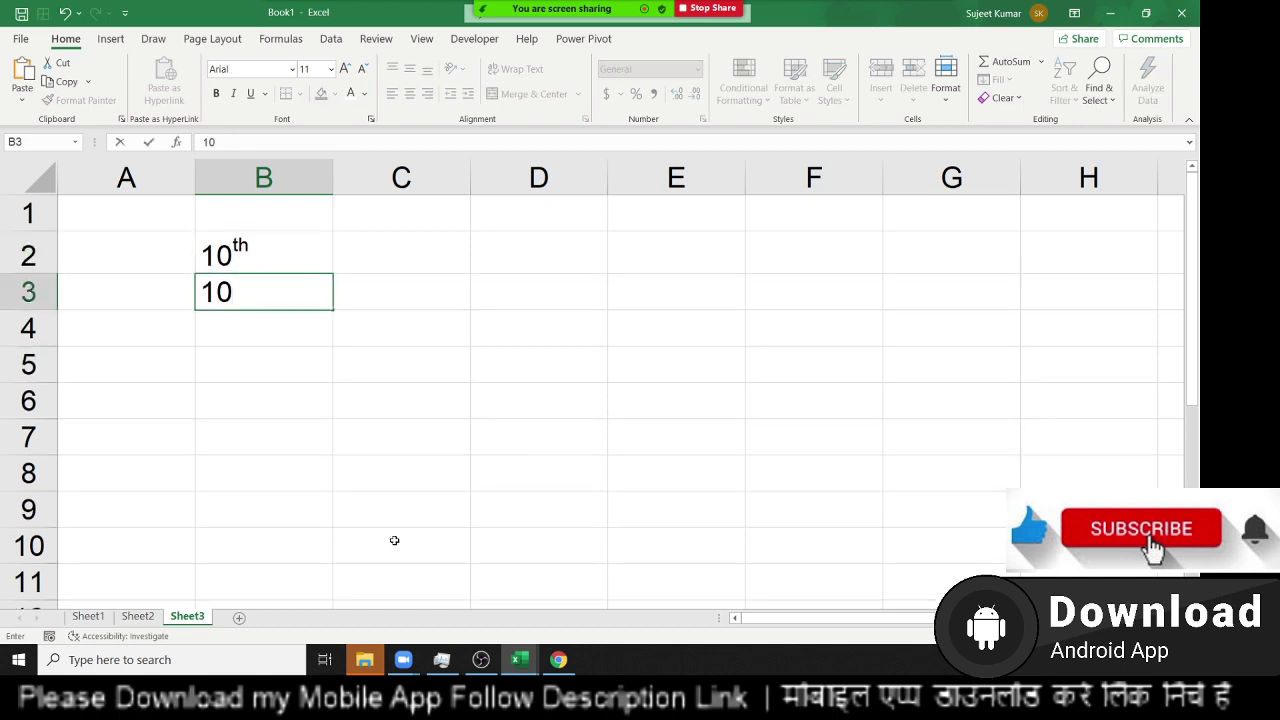
{"action": "type", "text": "O"}
{"action": "key", "text": "BackSpace"}
{"action": "type", "text": "o"}
{"action": "key", "text": "Return"}
{"action": "key", "text": "Up"}
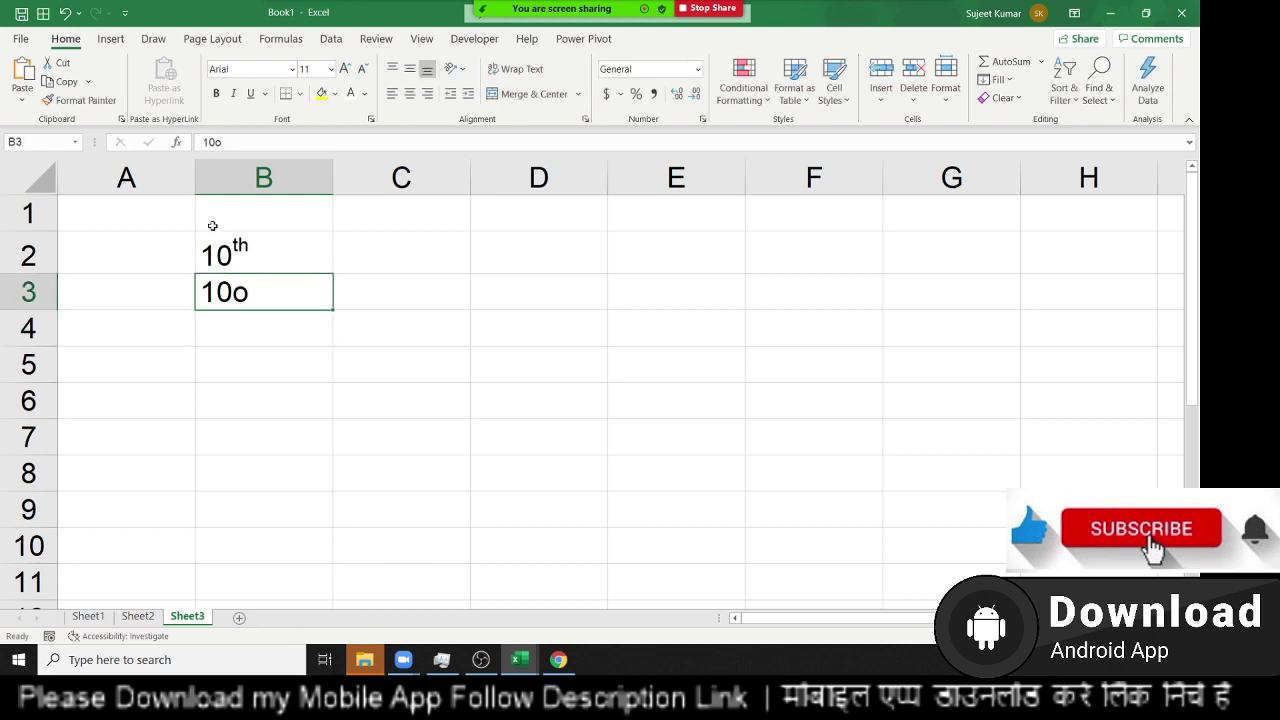
- Format the o in B3 as superscript so it reads as a degree sign
{"action": "double_click", "coordinate": [240, 285]}
{"action": "left_click_drag", "start_coordinate": [233, 290], "coordinate": [249, 290]}
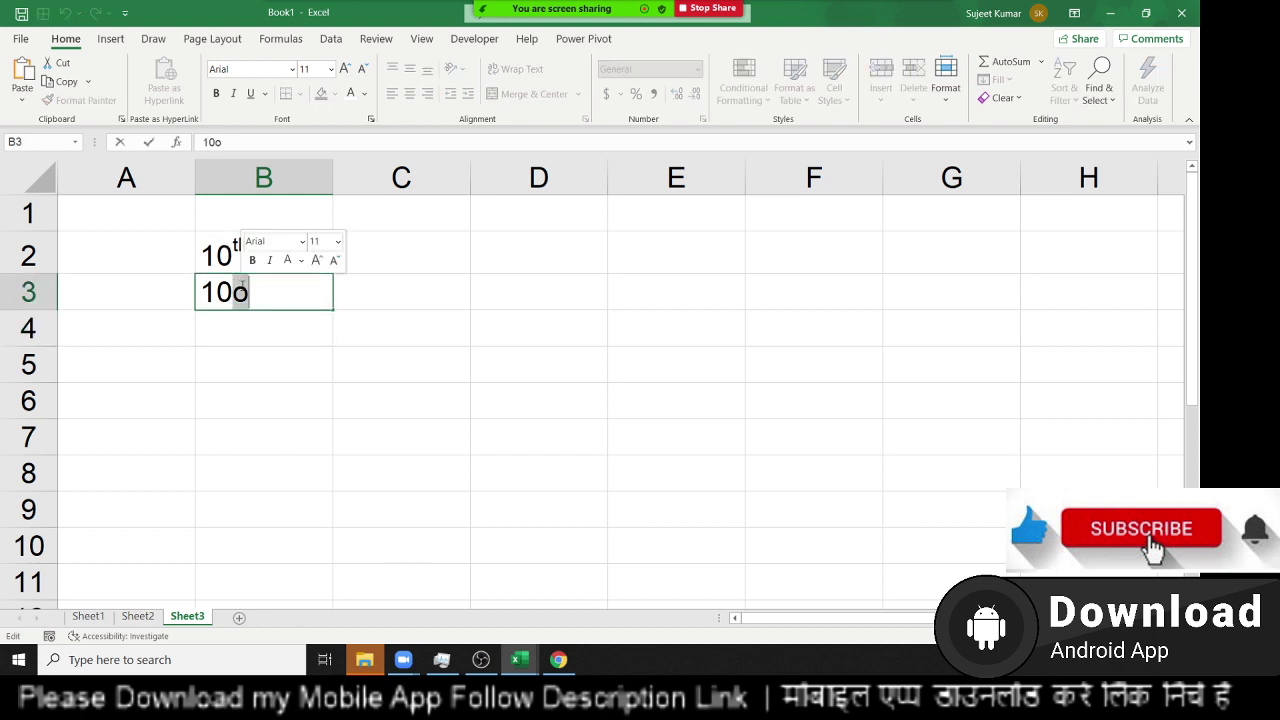
{"action": "right_click", "coordinate": [242, 288]}
{"action": "left_click", "coordinate": [316, 418]}
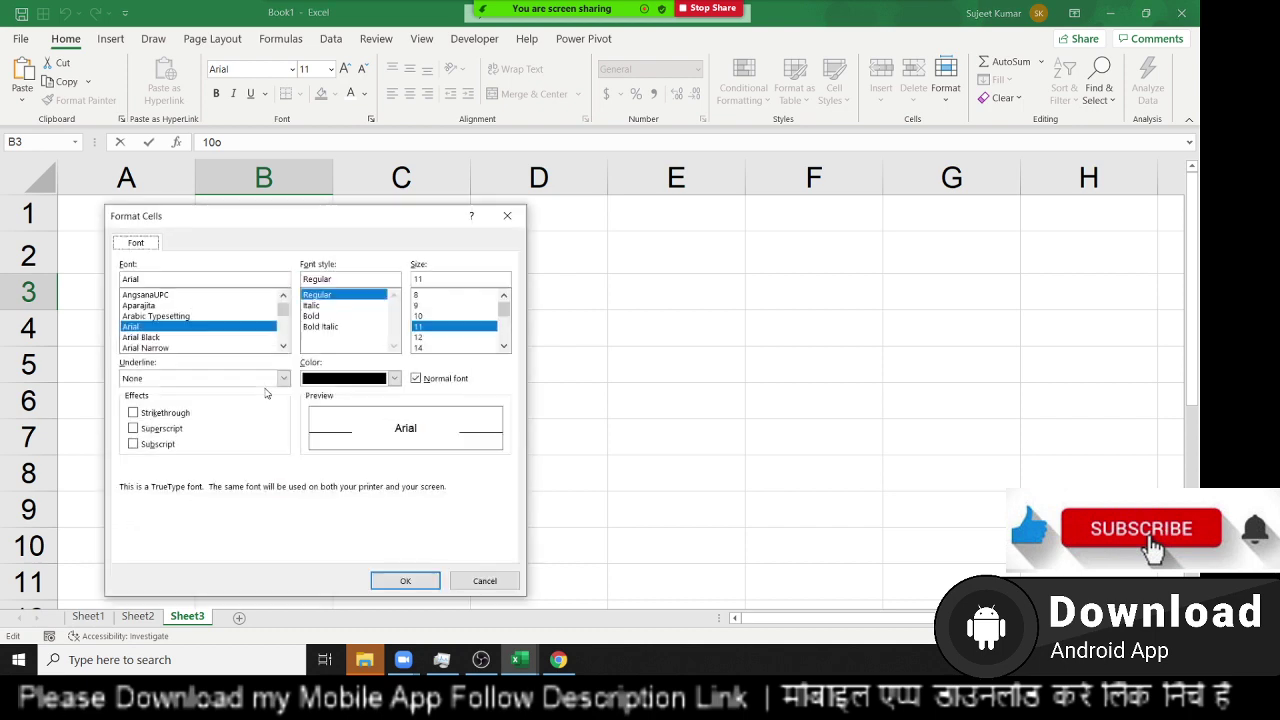
{"action": "left_click", "coordinate": [152, 428]}
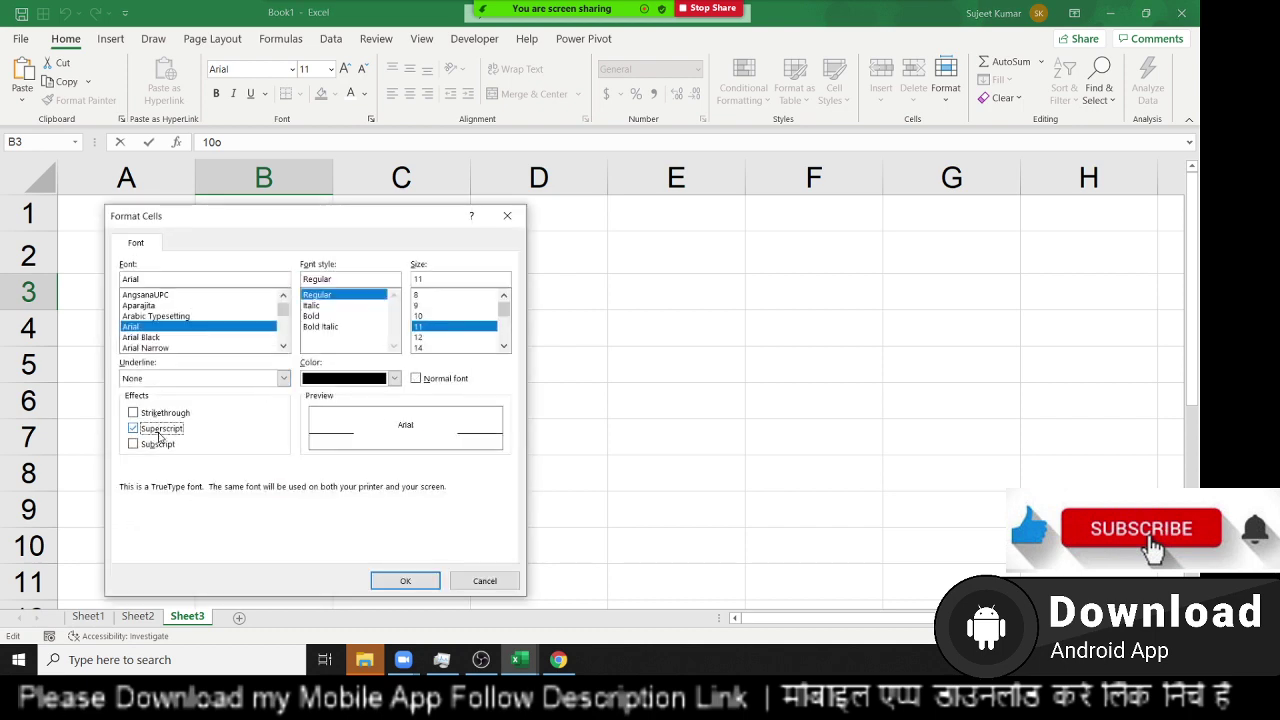
{"action": "left_click", "coordinate": [405, 580]}
{"action": "left_click", "coordinate": [349, 519]}
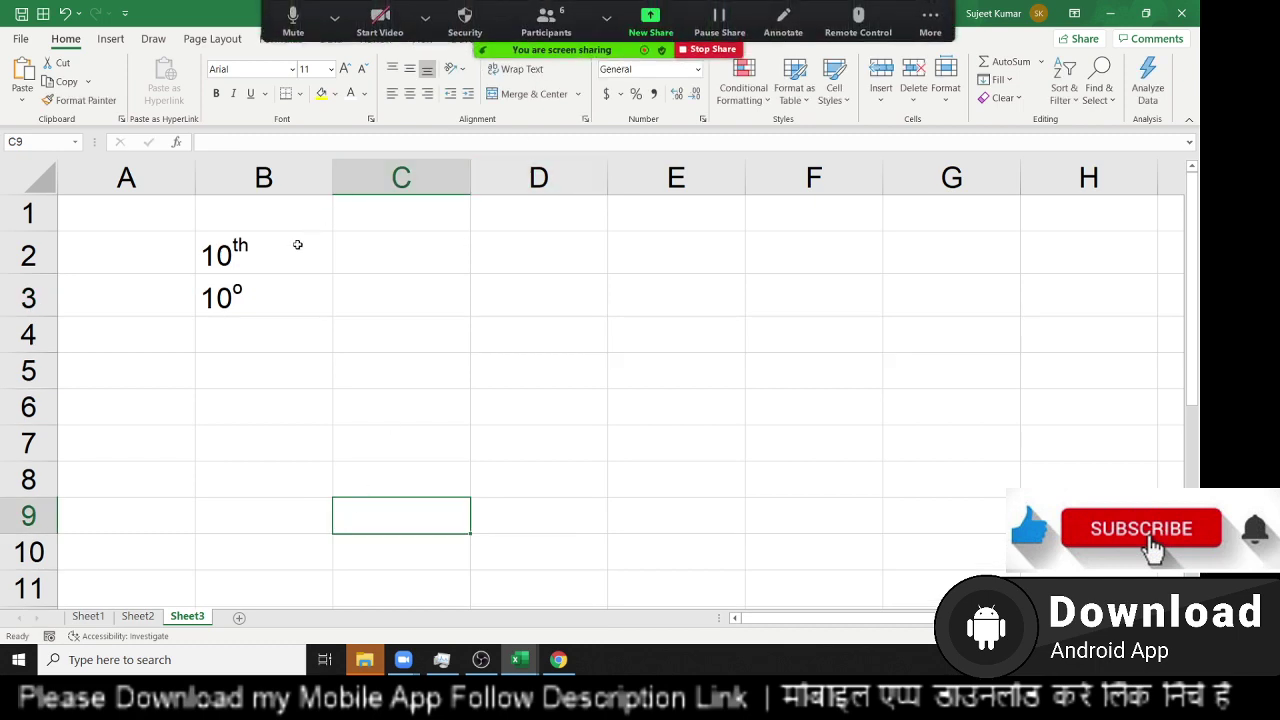
- Undo stray edits so B3 keeps its 10° and C2 is empty again
{"action": "left_click", "coordinate": [277, 286]}
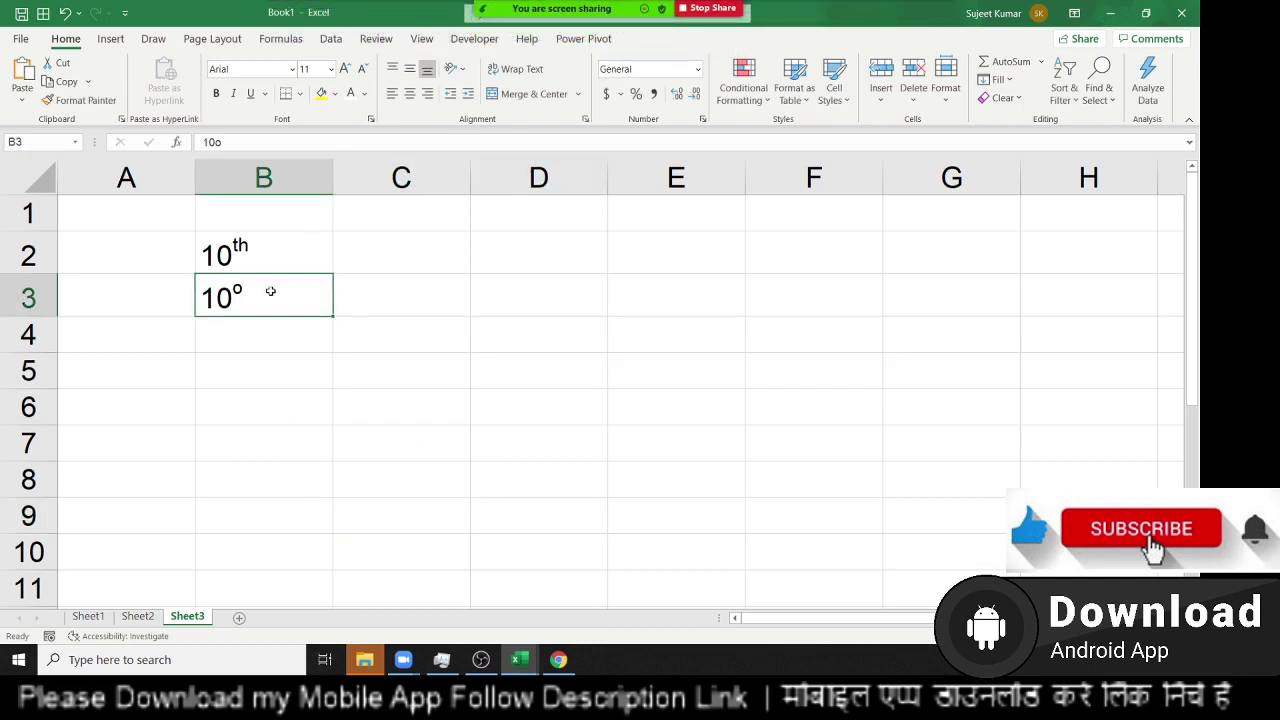
{"action": "left_click", "coordinate": [357, 251]}
{"action": "type", "text": "H"}
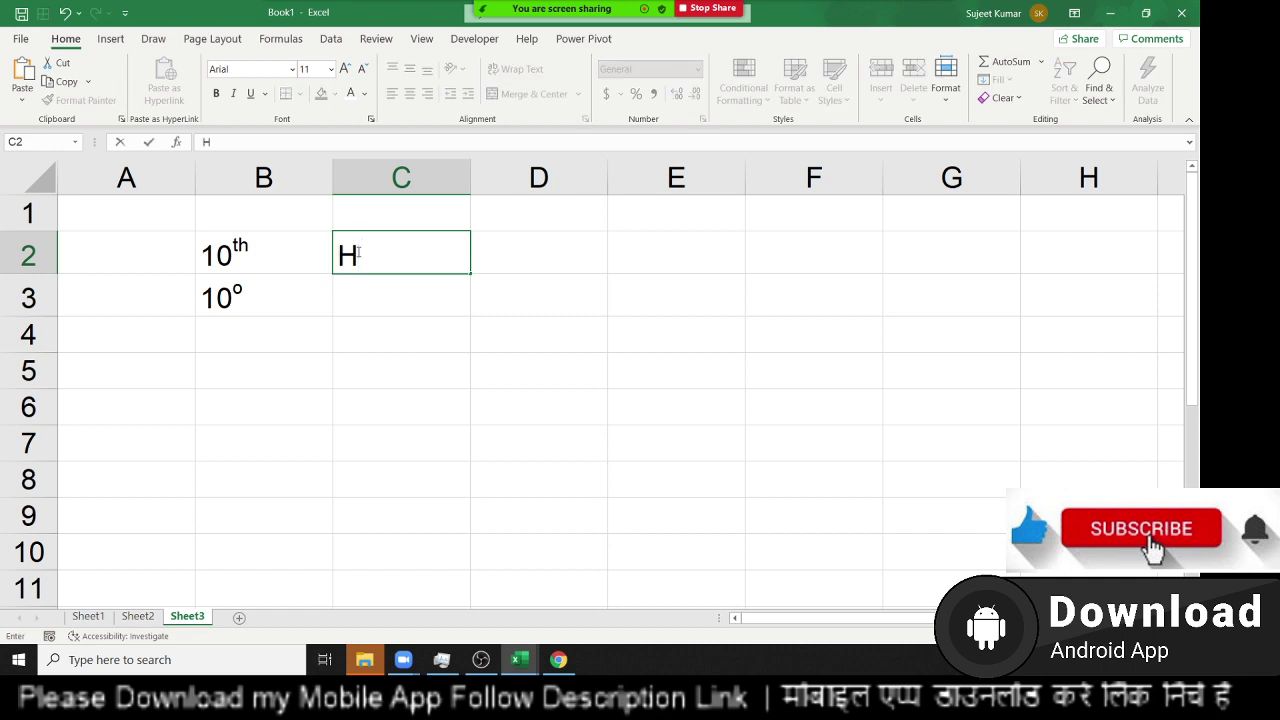
{"action": "key", "text": "Return"}
{"action": "key", "text": "Left"}
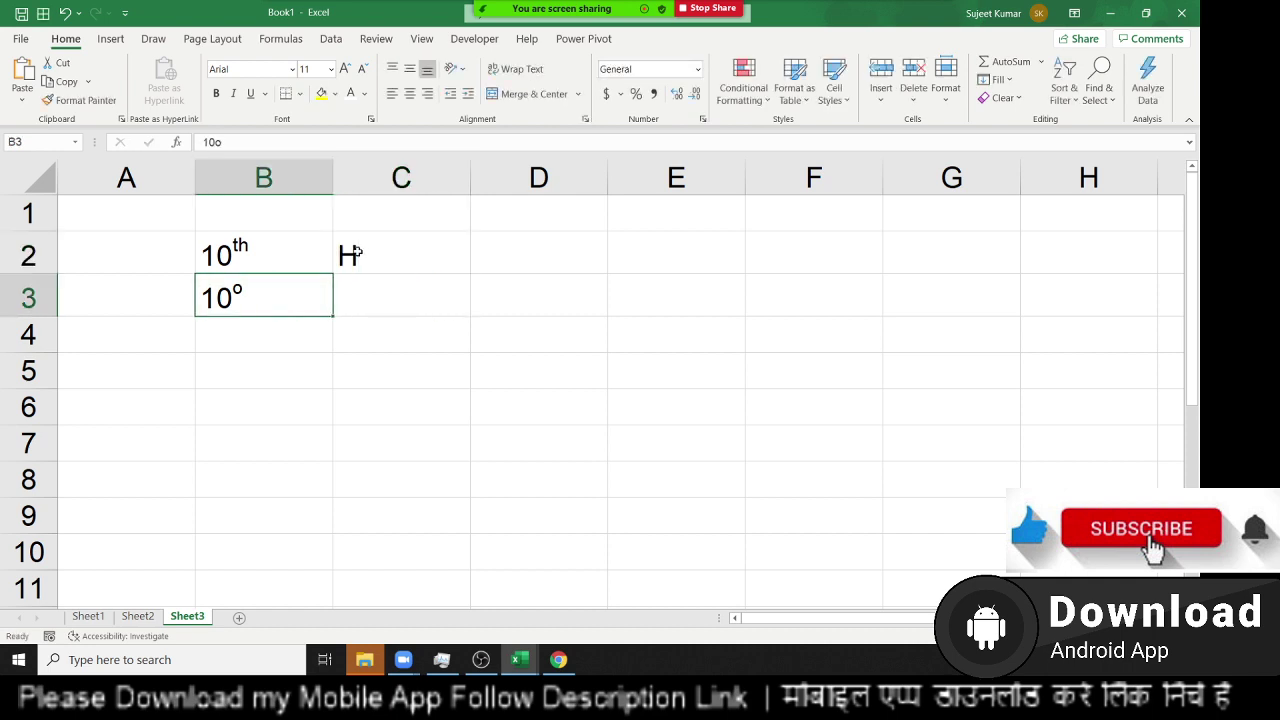
{"action": "key", "text": "Delete"}
{"action": "key", "text": "Up"}
{"action": "key", "text": "Right"}
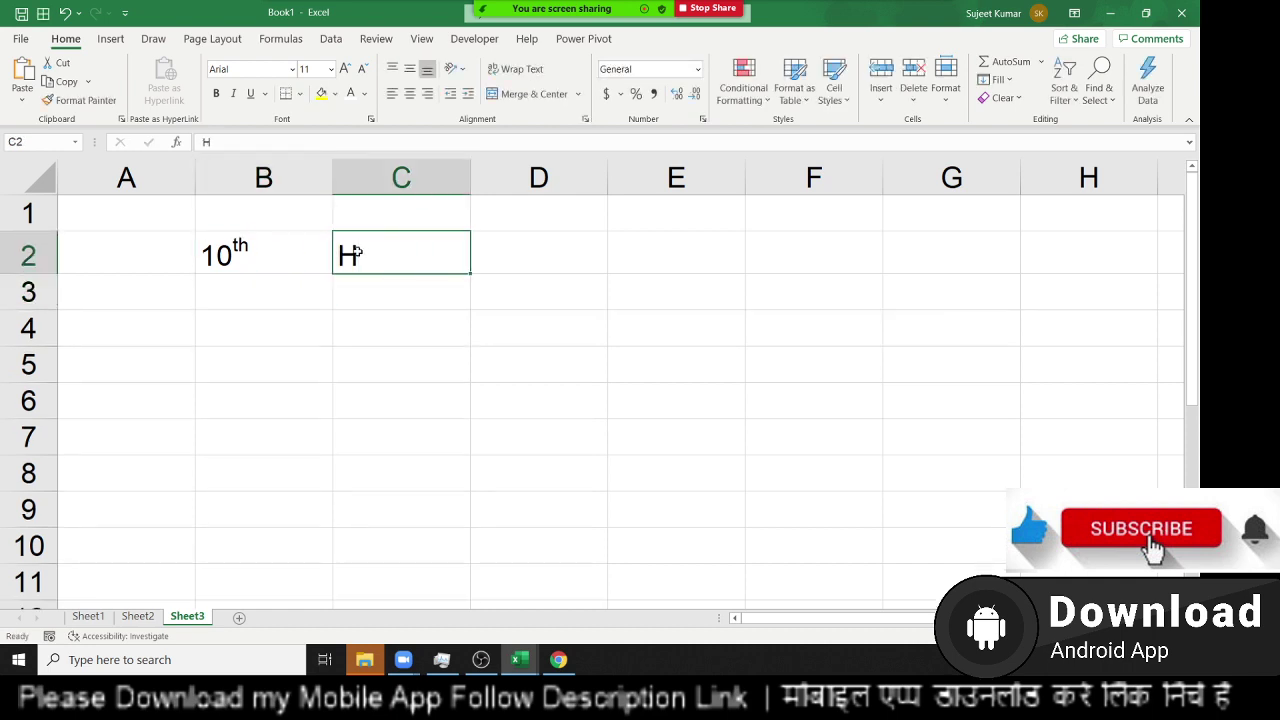
{"action": "key", "text": "ctrl+z"}
{"action": "key", "text": "Right"}
{"action": "key", "text": "Up"}
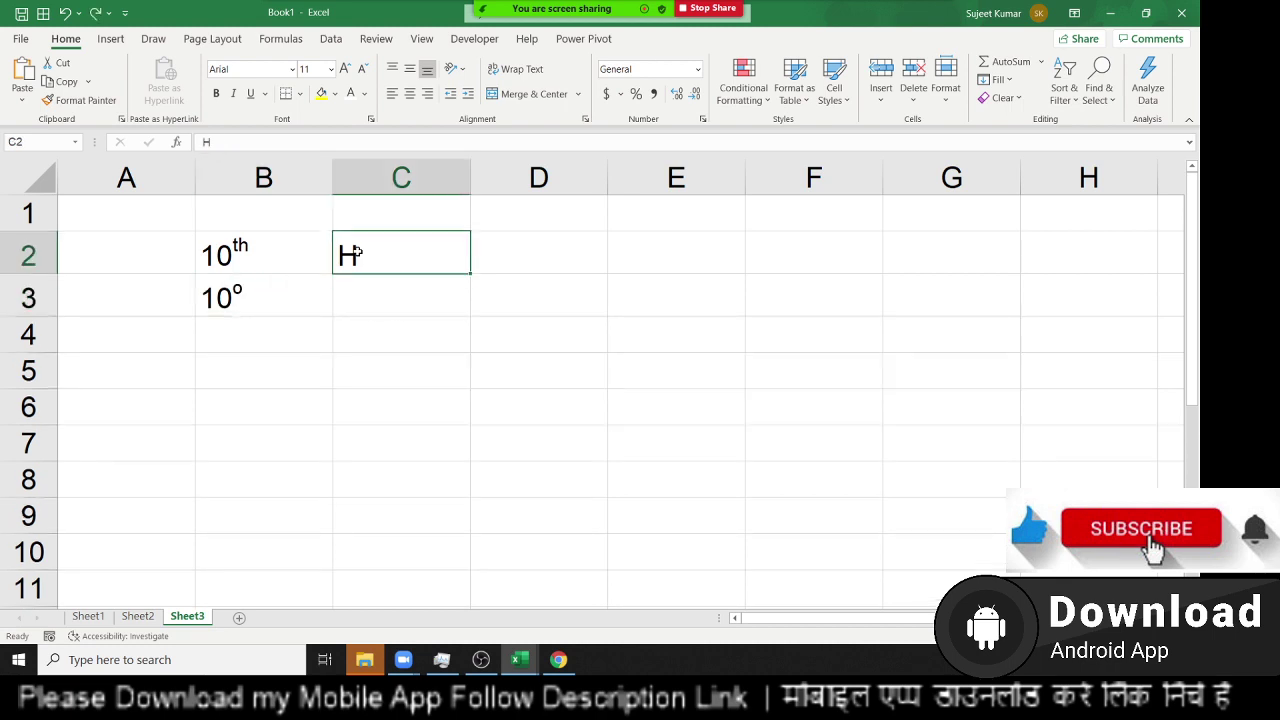
{"action": "key", "text": "Delete"}
{"action": "key", "text": "Up"}
{"action": "key", "text": "Right"}
- Enter 11, 32, 52, 14, 78, 96, 25 and 52 down D1:D8
{"action": "type", "text": "110"}
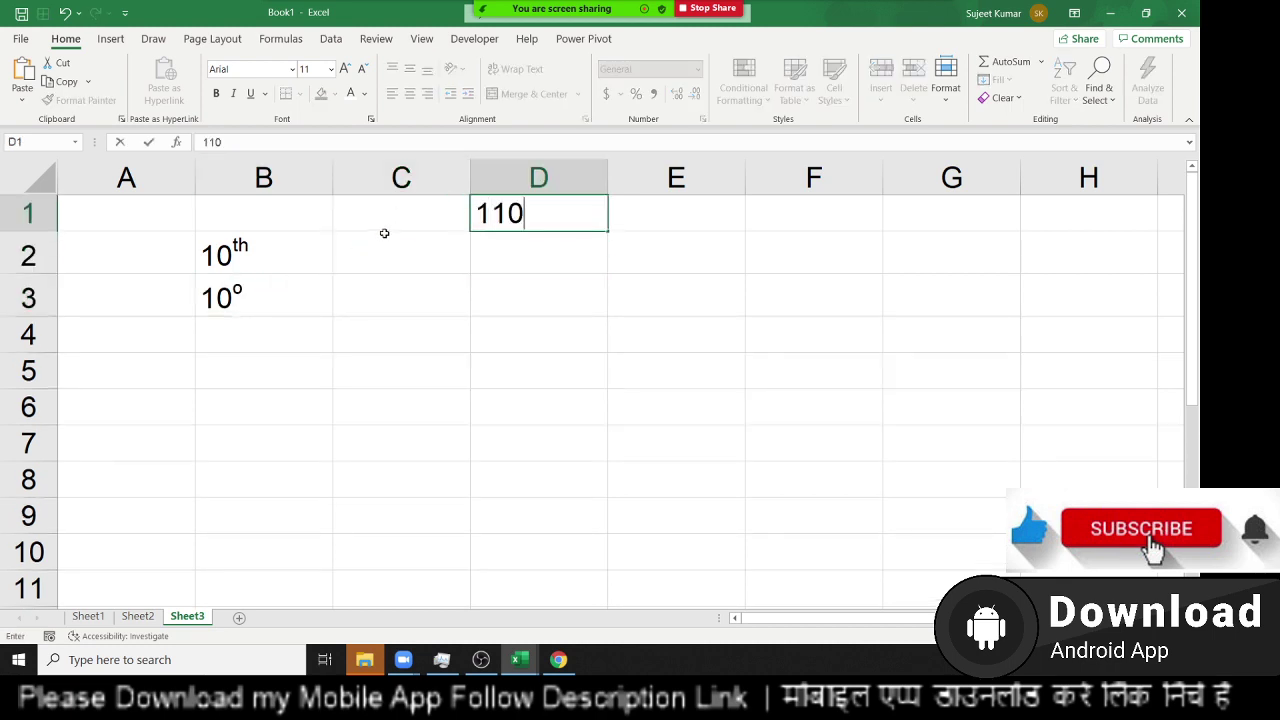
{"action": "key", "text": "BackSpace"}
{"action": "key", "text": "Return"}
{"action": "type", "text": "3"}
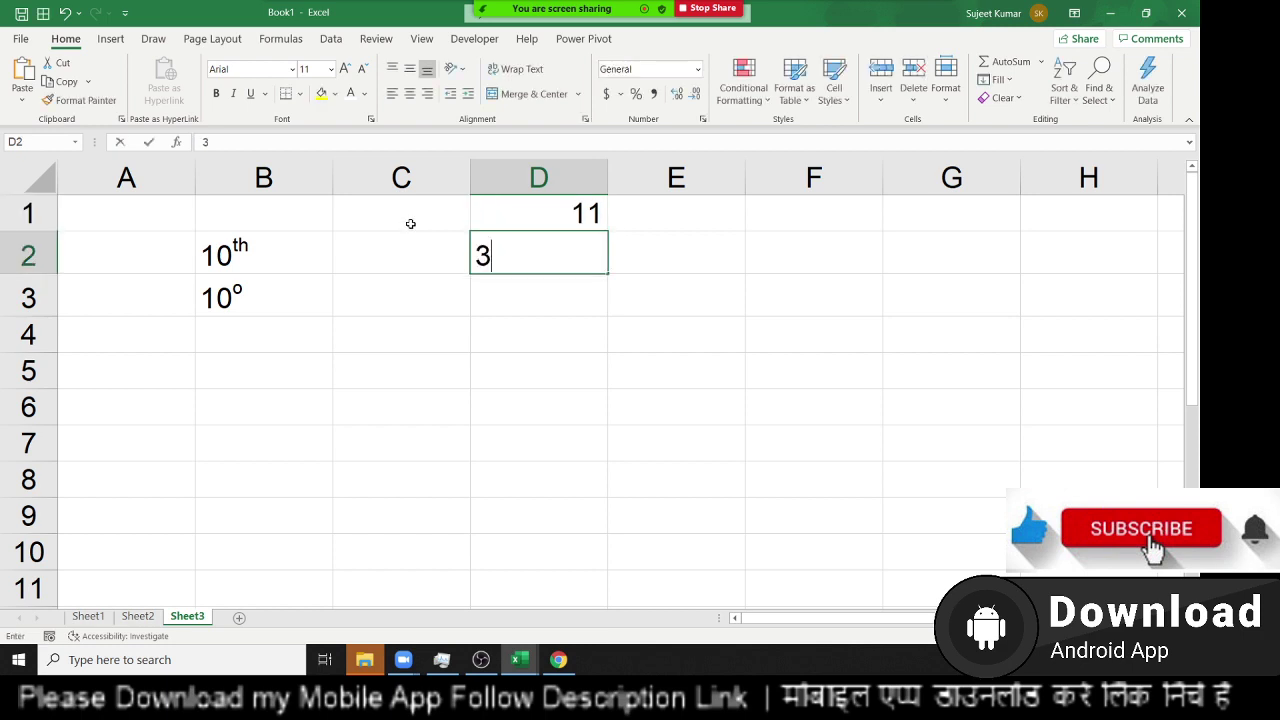
{"action": "type", "text": "2"}
{"action": "key", "text": "Return"}
{"action": "type", "text": "52"}
{"action": "key", "text": "Return"}
{"action": "type", "text": "14"}
{"action": "key", "text": "Return"}
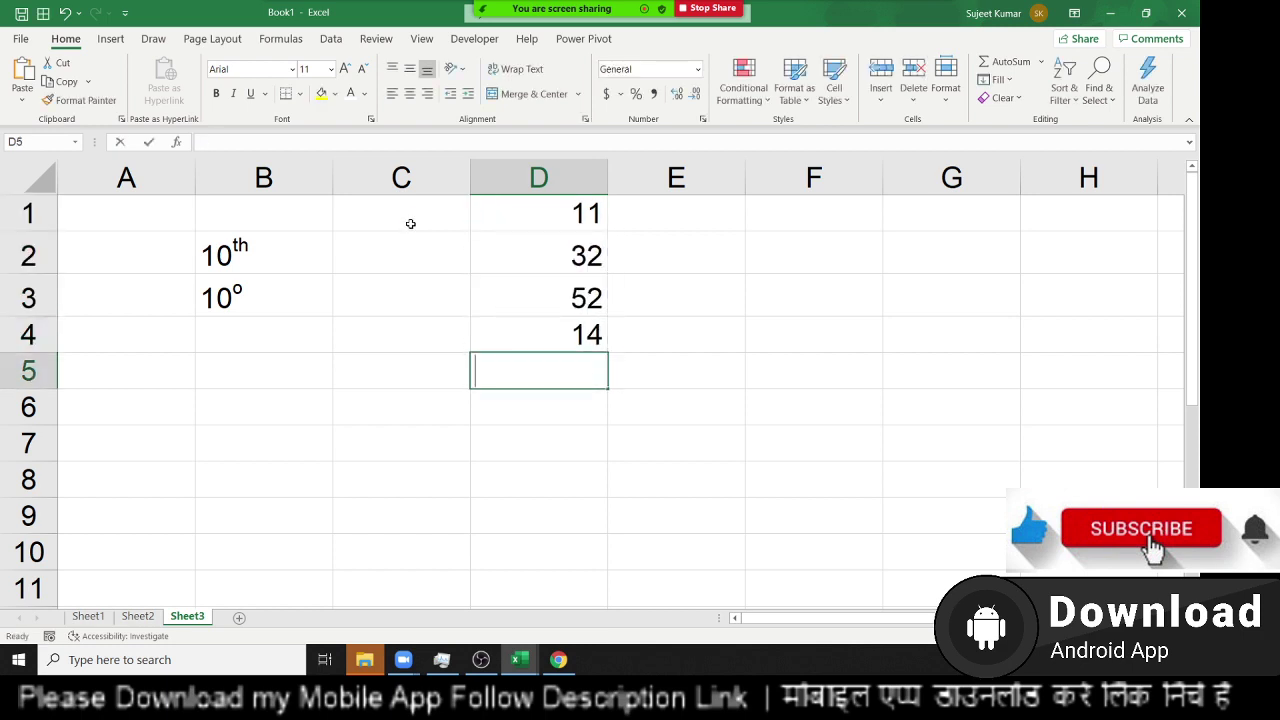
{"action": "type", "text": "78"}
{"action": "key", "text": "Return"}
{"action": "type", "text": "96"}
{"action": "key", "text": "Return"}
{"action": "type", "text": "25"}
{"action": "key", "text": "Return"}
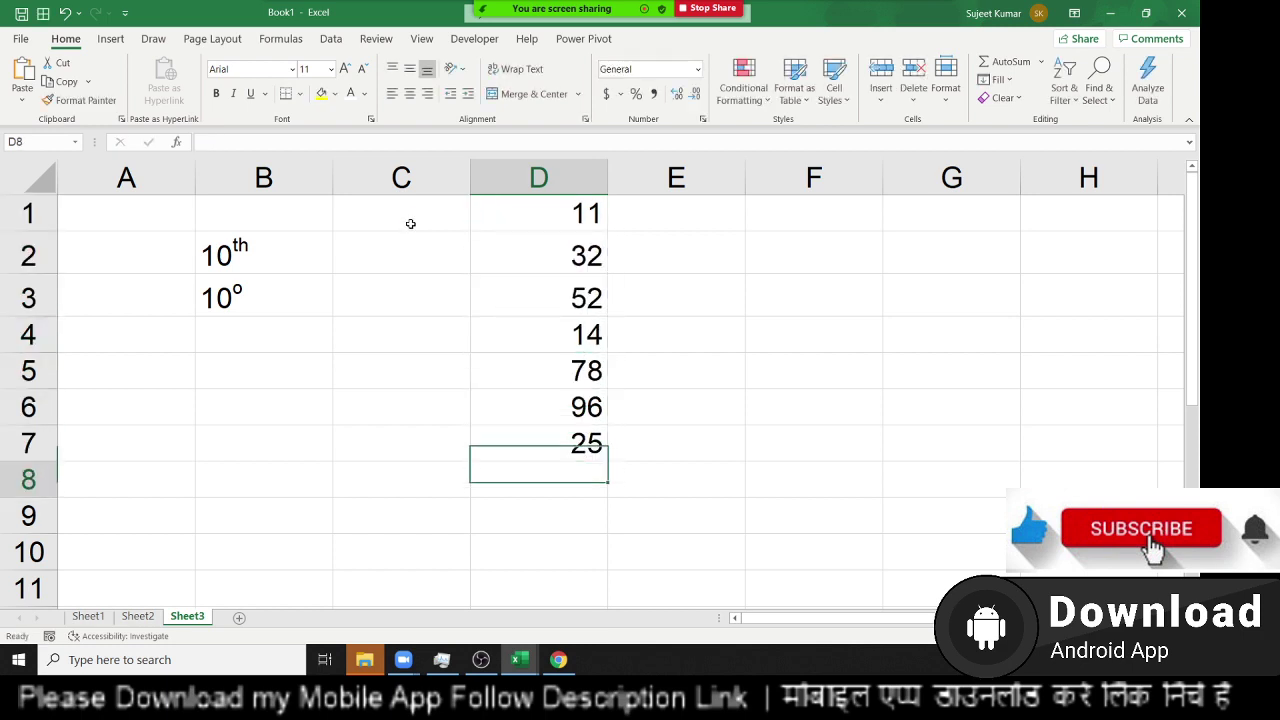
{"action": "type", "text": "52"}
{"action": "key", "text": "Return"}
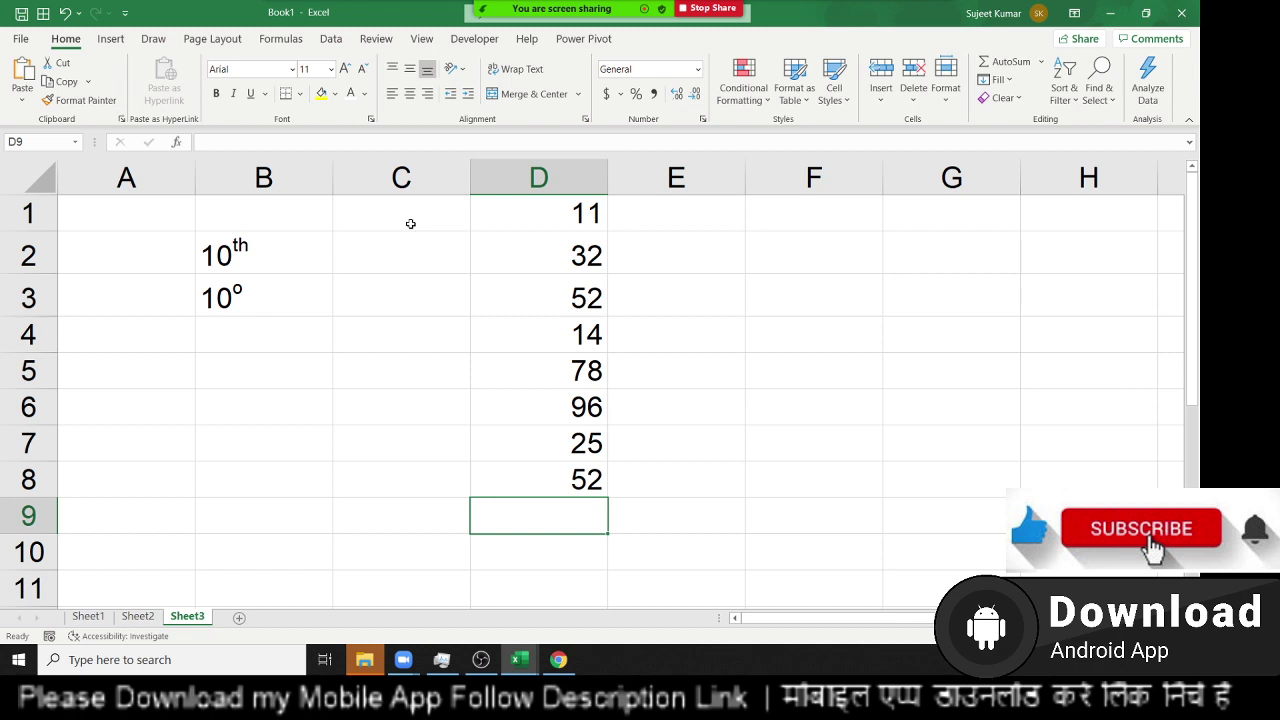
{"action": "key", "text": "Up"}
{"action": "key", "text": "Up"}
{"action": "key", "text": "Up"}
{"action": "key", "text": "Up"}
{"action": "key", "text": "Up"}
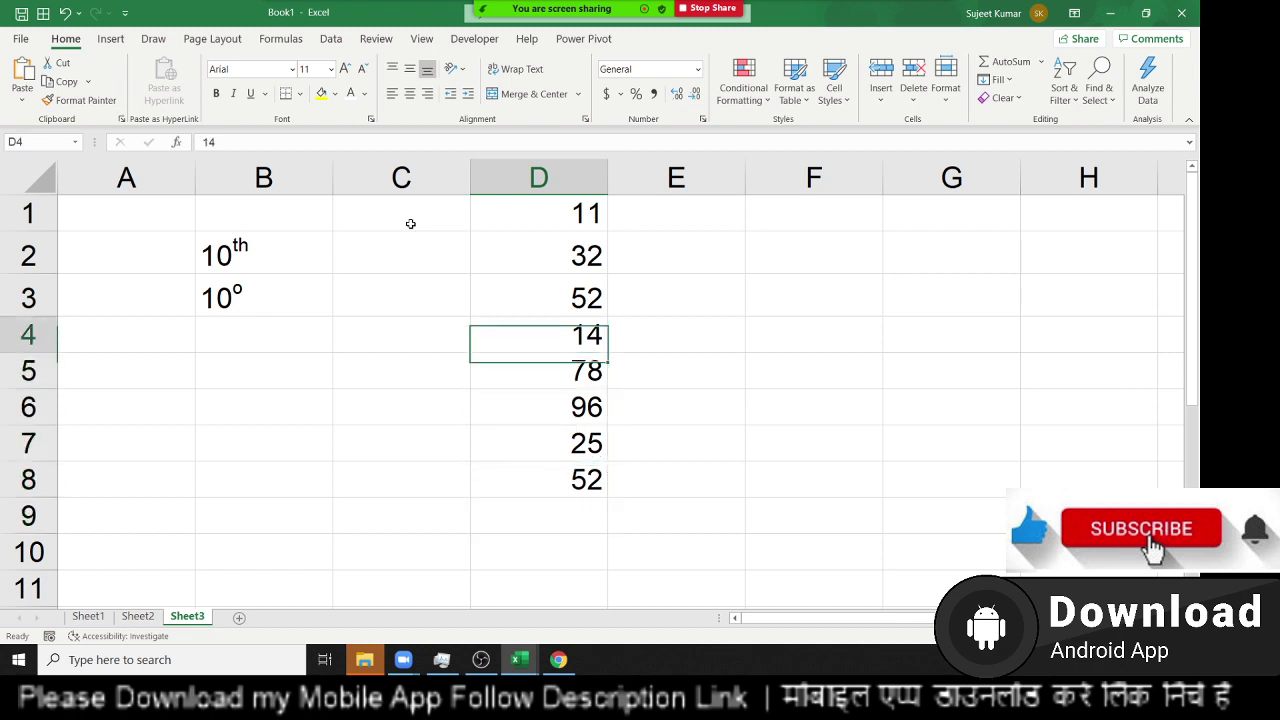
{"action": "key", "text": "Up"}
{"action": "key", "text": "Up"}
{"action": "key", "text": "Up"}
{"action": "key", "text": "F2"}
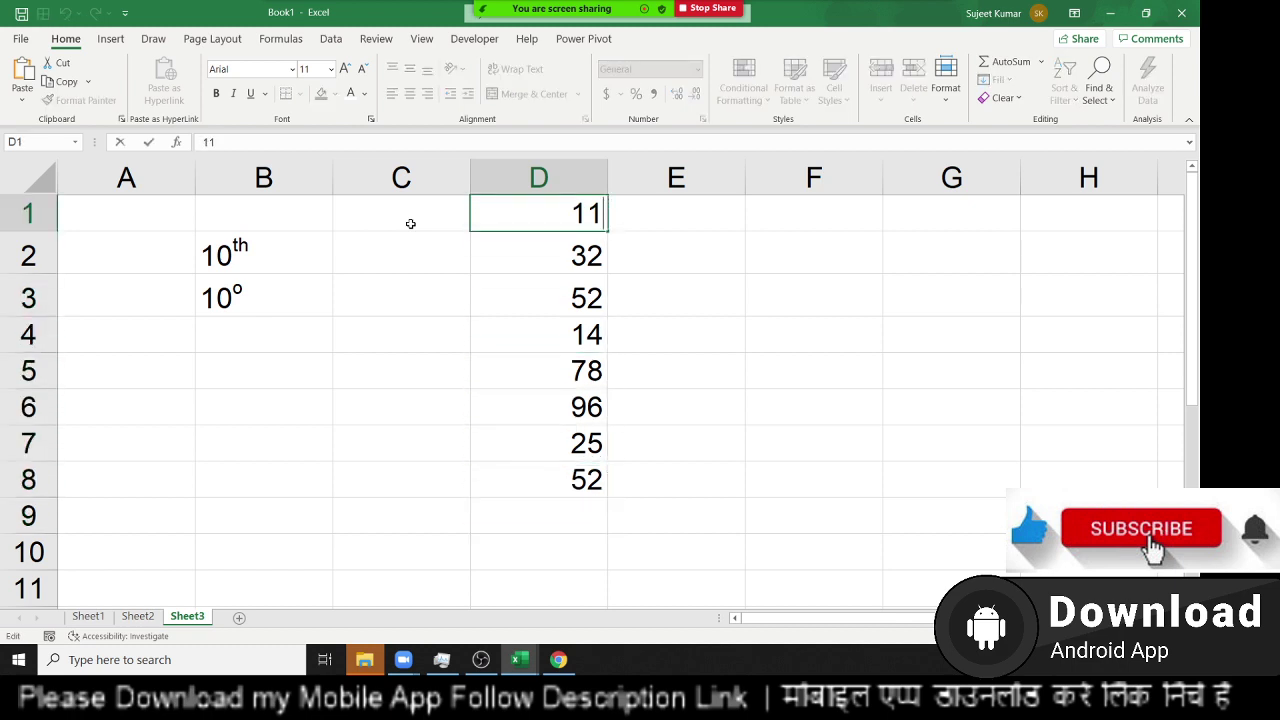
{"action": "type", "text": "o"}
{"action": "key", "text": "Return"}
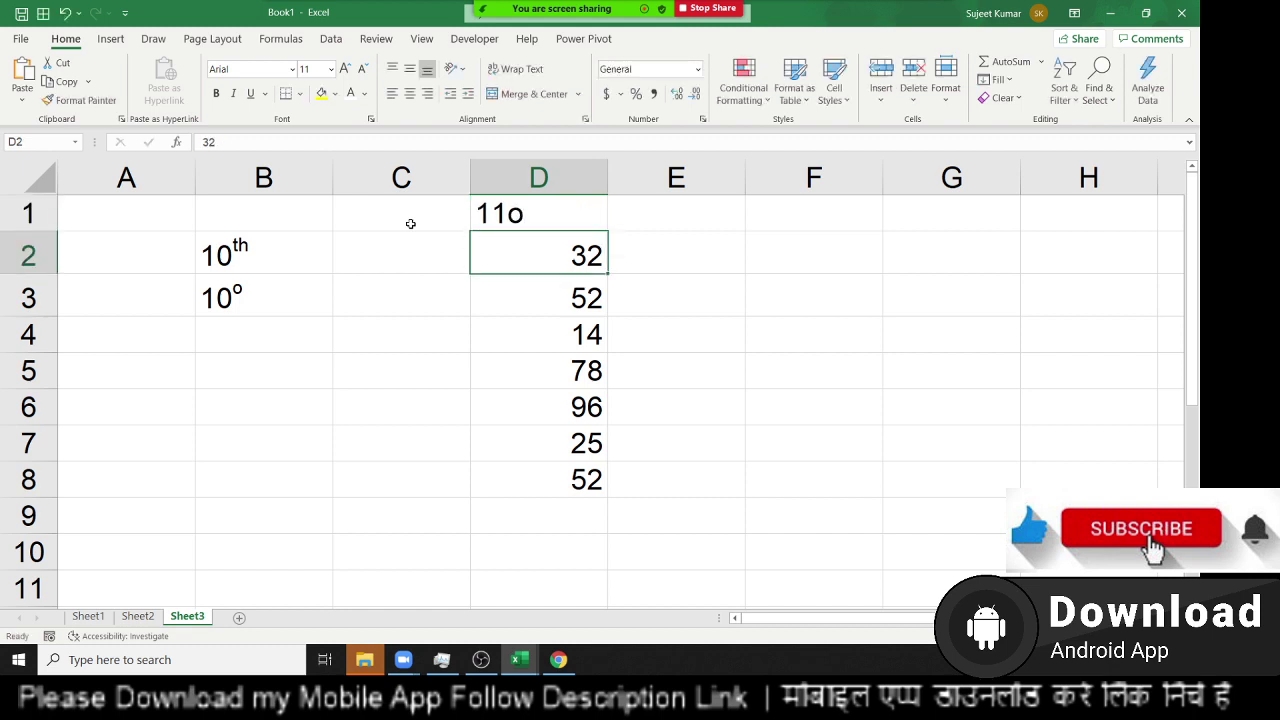
{"action": "key", "text": "Up"}
{"action": "key", "text": "Down"}
{"action": "key", "text": "F2"}
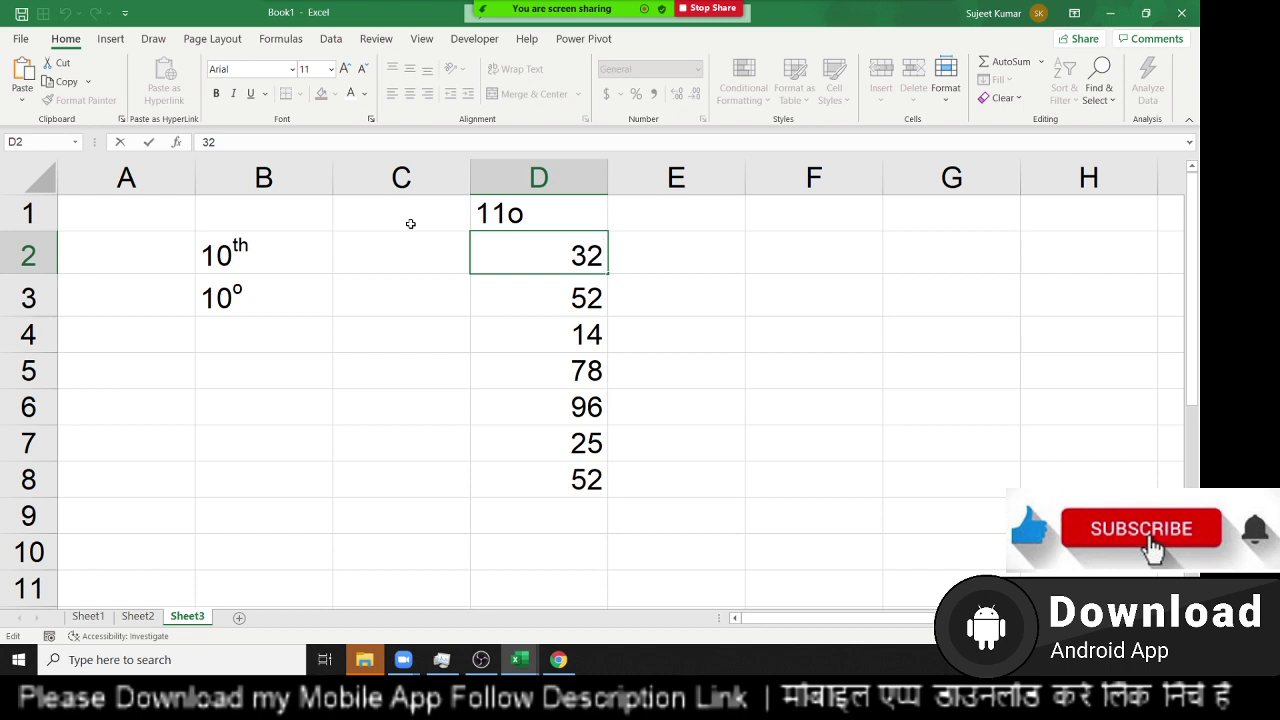
{"action": "type", "text": "o"}
{"action": "key", "text": "Return"}
{"action": "key", "text": "Up"}
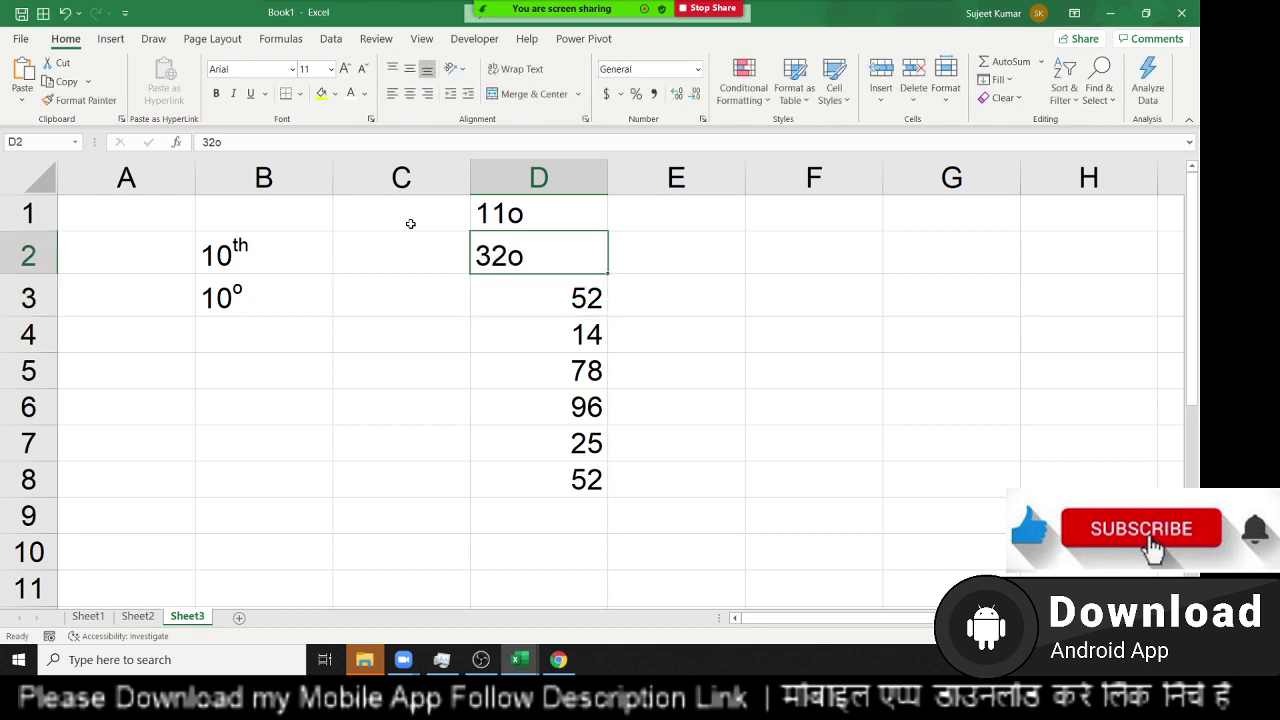
{"action": "double_click", "coordinate": [522, 214]}
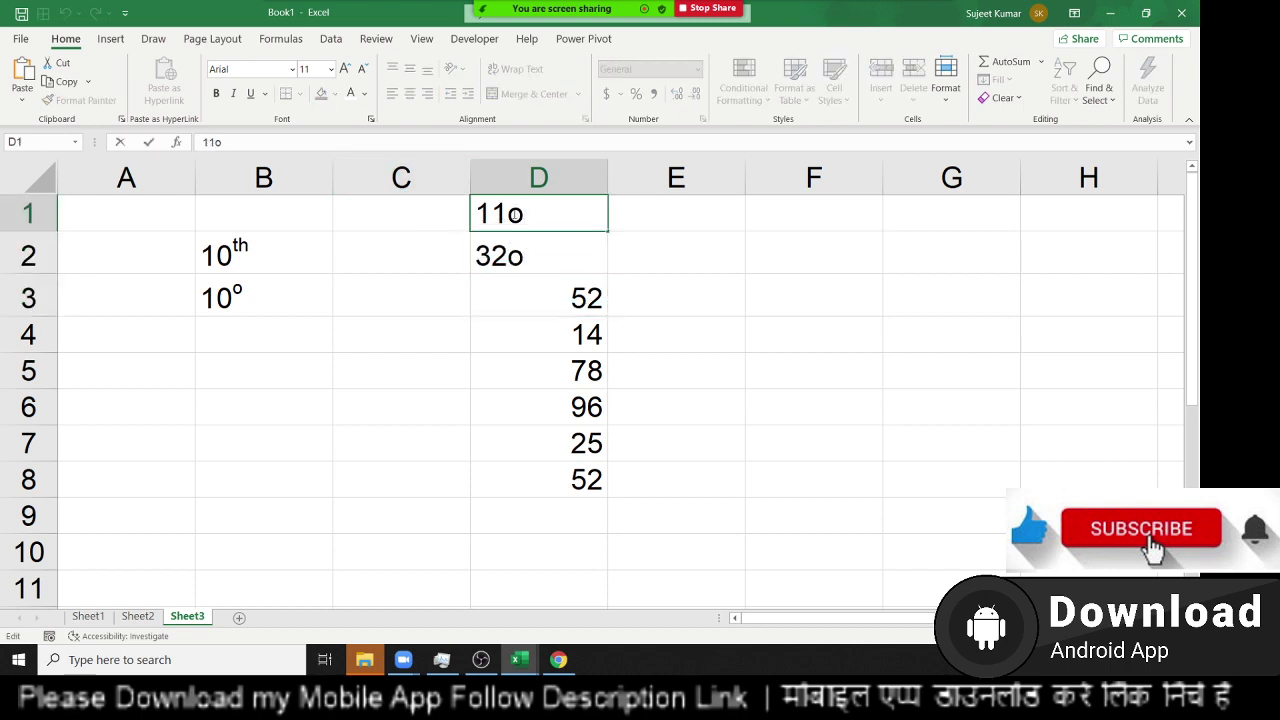
{"action": "right_click", "coordinate": [525, 212]}
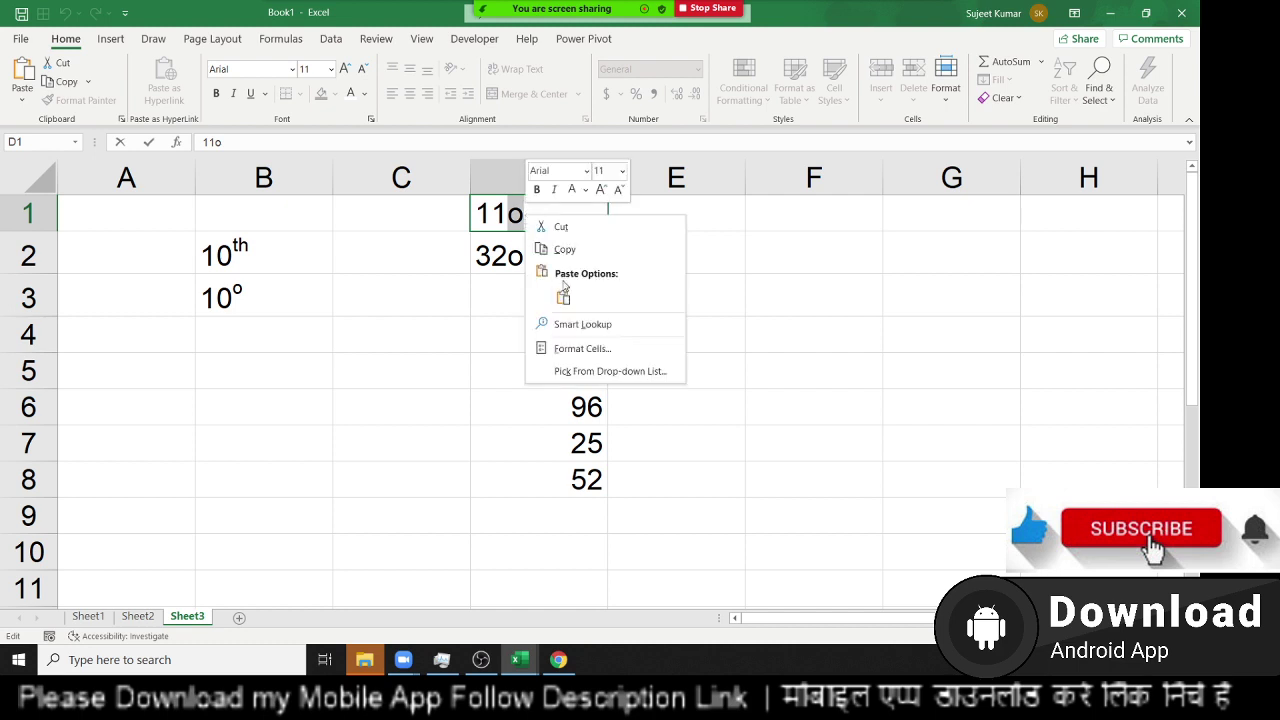
{"action": "left_click", "coordinate": [590, 348]}
{"action": "left_click", "coordinate": [407, 362]}
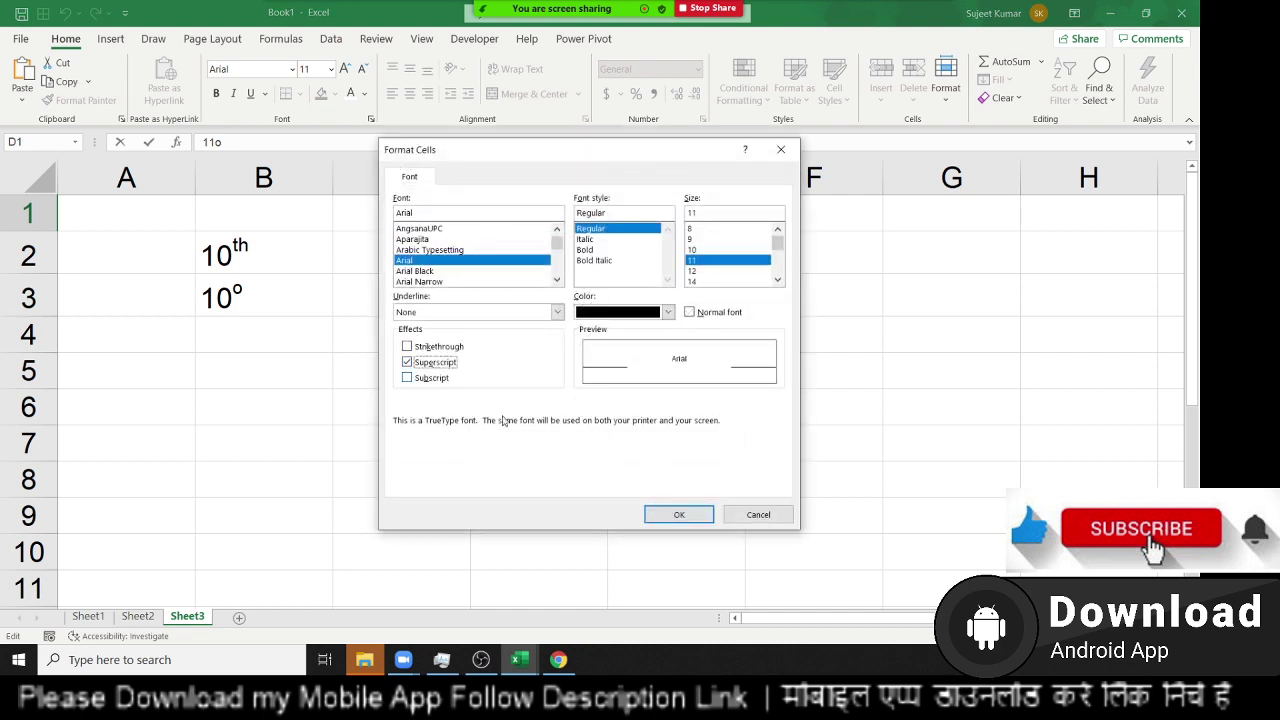
{"action": "left_click", "coordinate": [670, 514]}
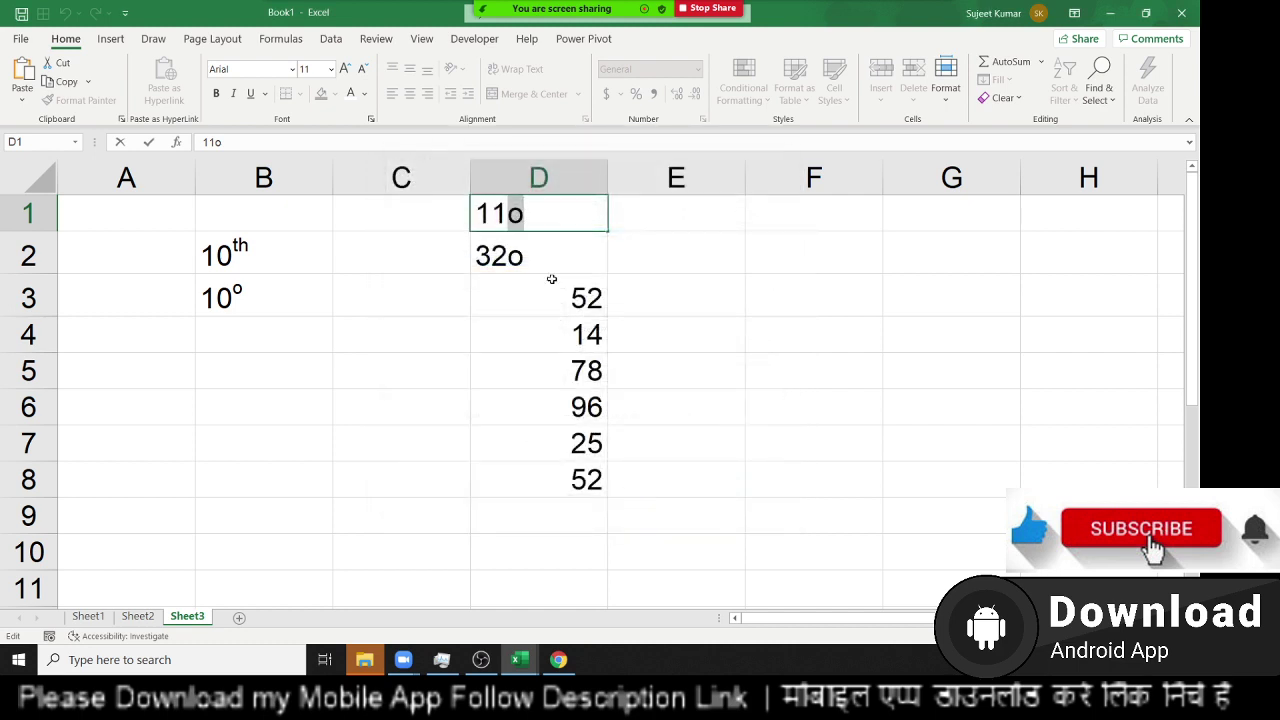
{"action": "key", "text": "Escape"}
{"action": "right_click", "coordinate": [529, 212]}
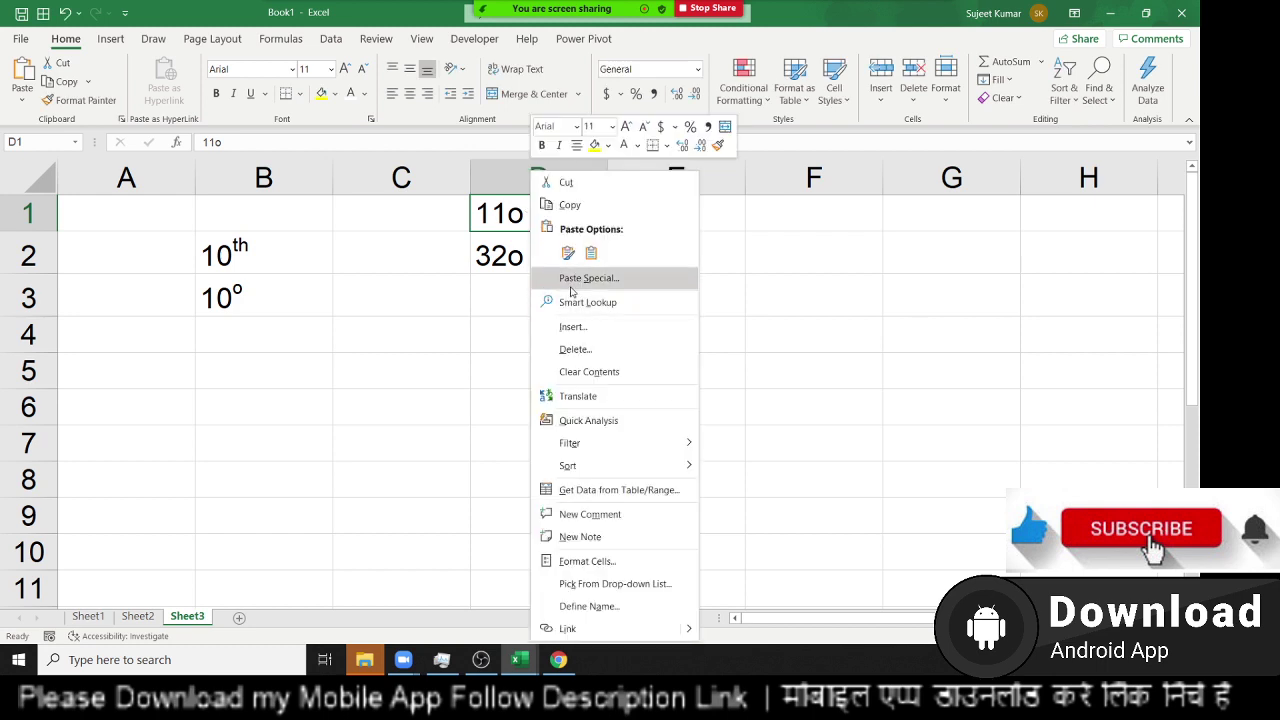
{"action": "key", "text": "Escape"}
{"action": "key", "text": "Escape"}
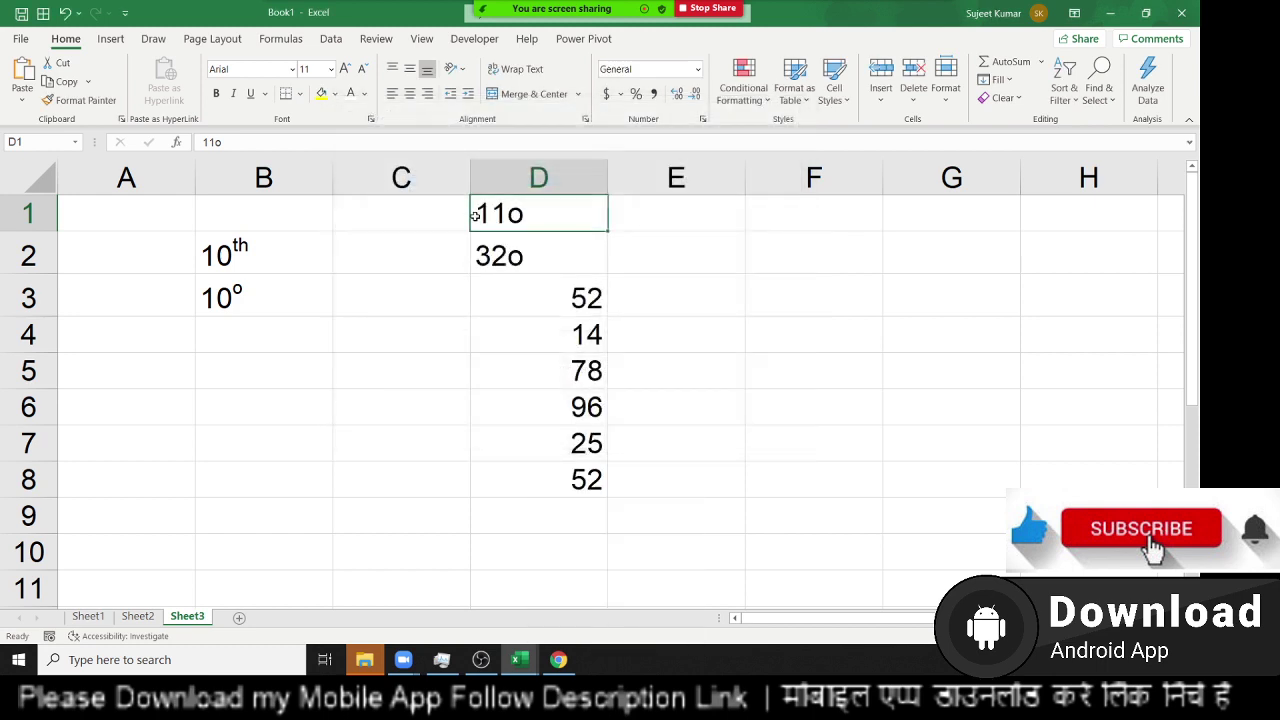
{"action": "right_click", "coordinate": [479, 222]}
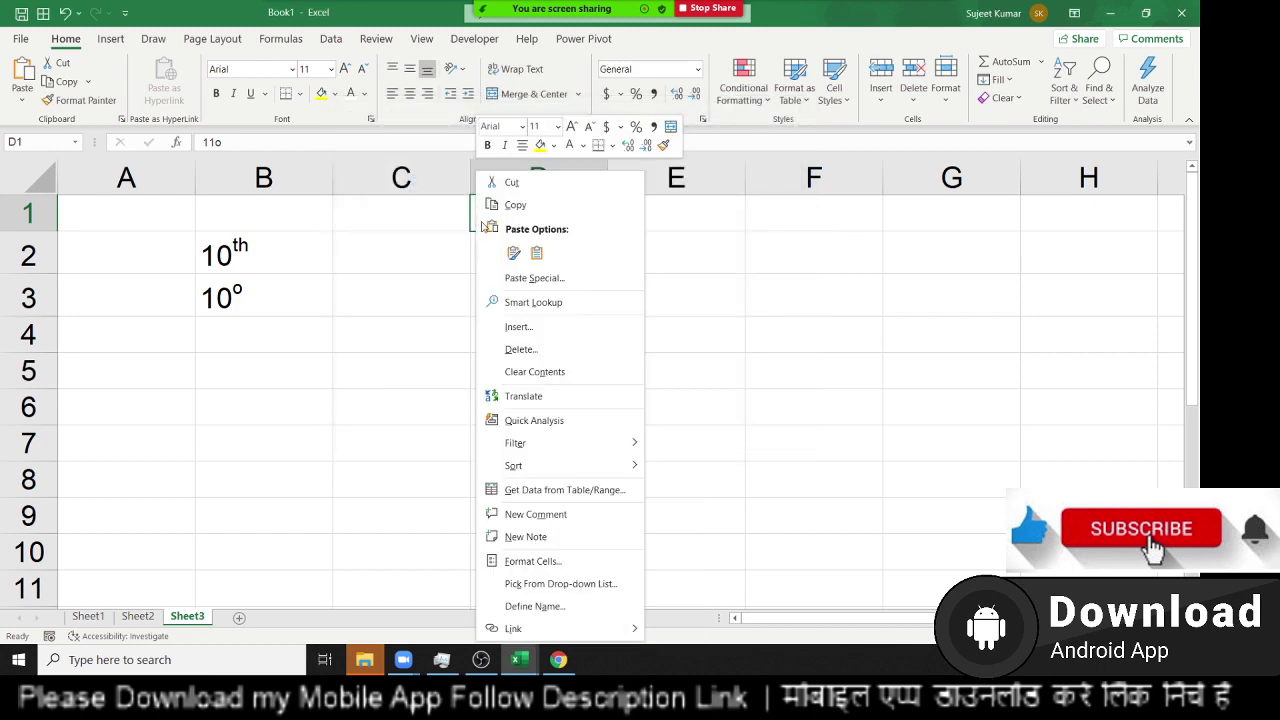
{"action": "left_click", "coordinate": [530, 561]}
{"action": "left_click", "coordinate": [378, 470]}
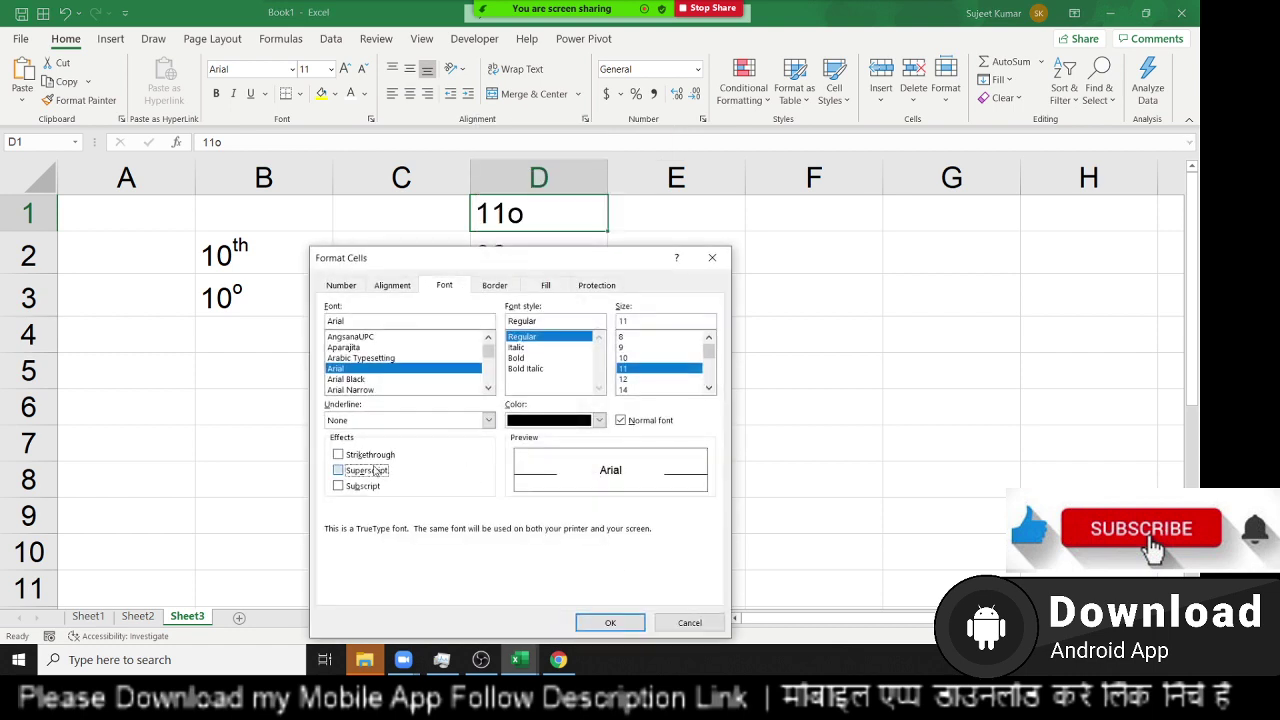
{"action": "left_click", "coordinate": [608, 623]}
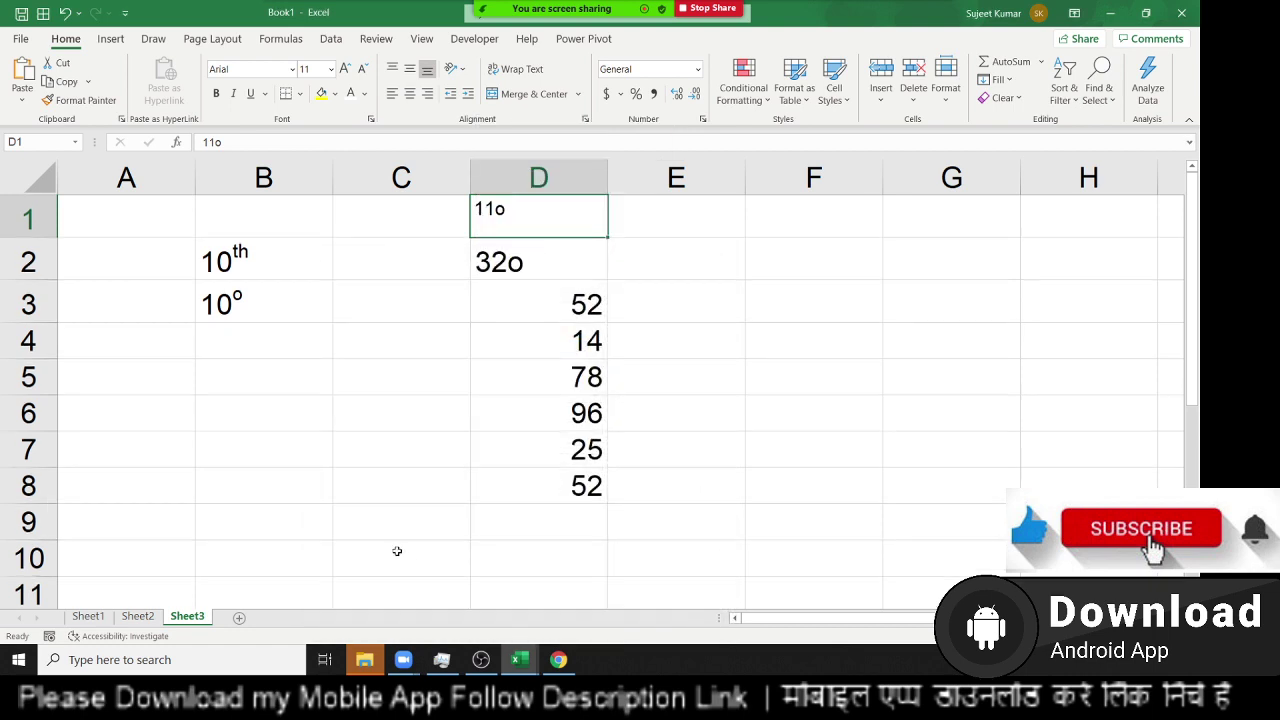
{"action": "key", "text": "ctrl+z"}
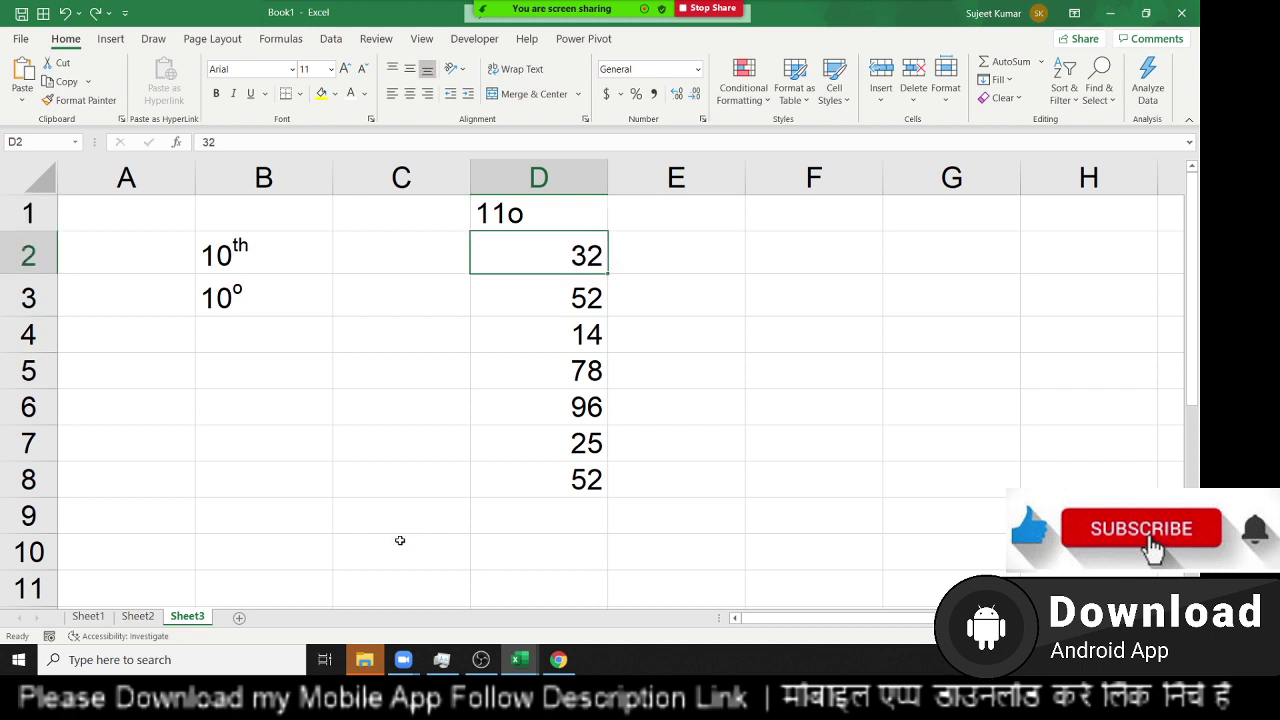
{"action": "key", "text": "ctrl+z"}
{"action": "left_click", "coordinate": [699, 205]}
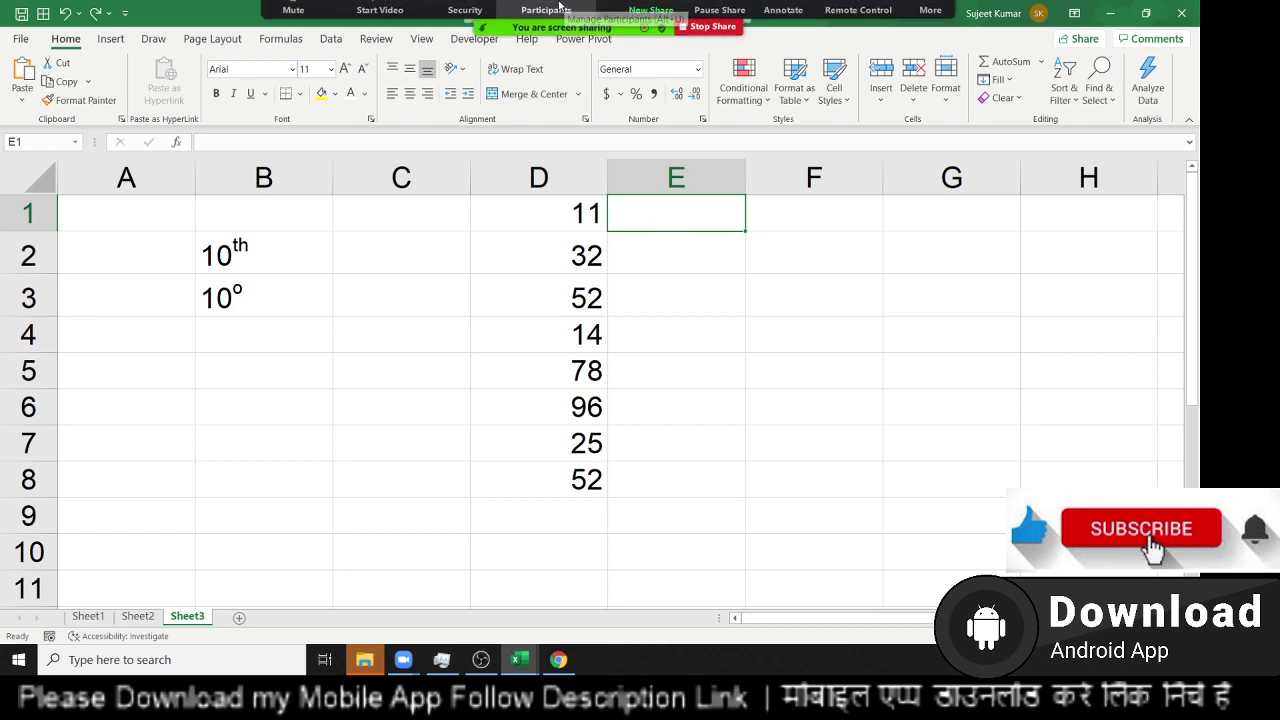
- Check the meeting participants list, then type o in cell E1
{"action": "left_click", "coordinate": [546, 16]}
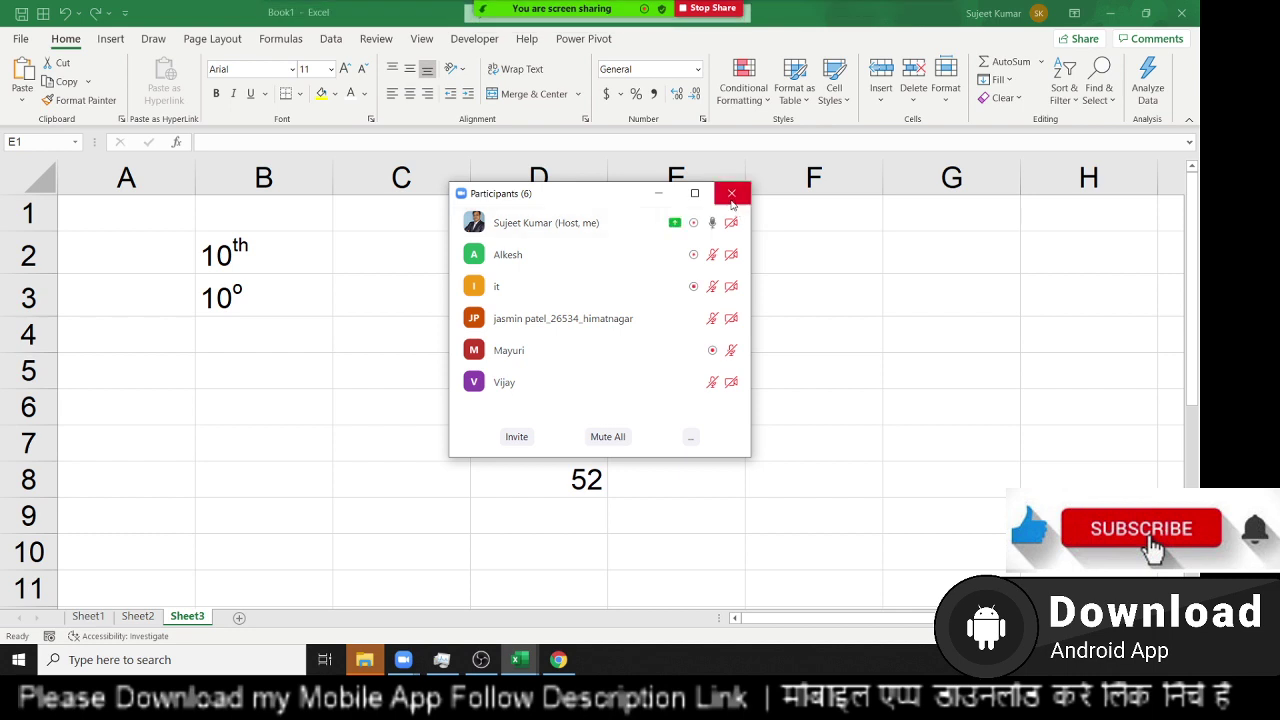
{"action": "left_click", "coordinate": [731, 193]}
{"action": "left_click", "coordinate": [639, 214]}
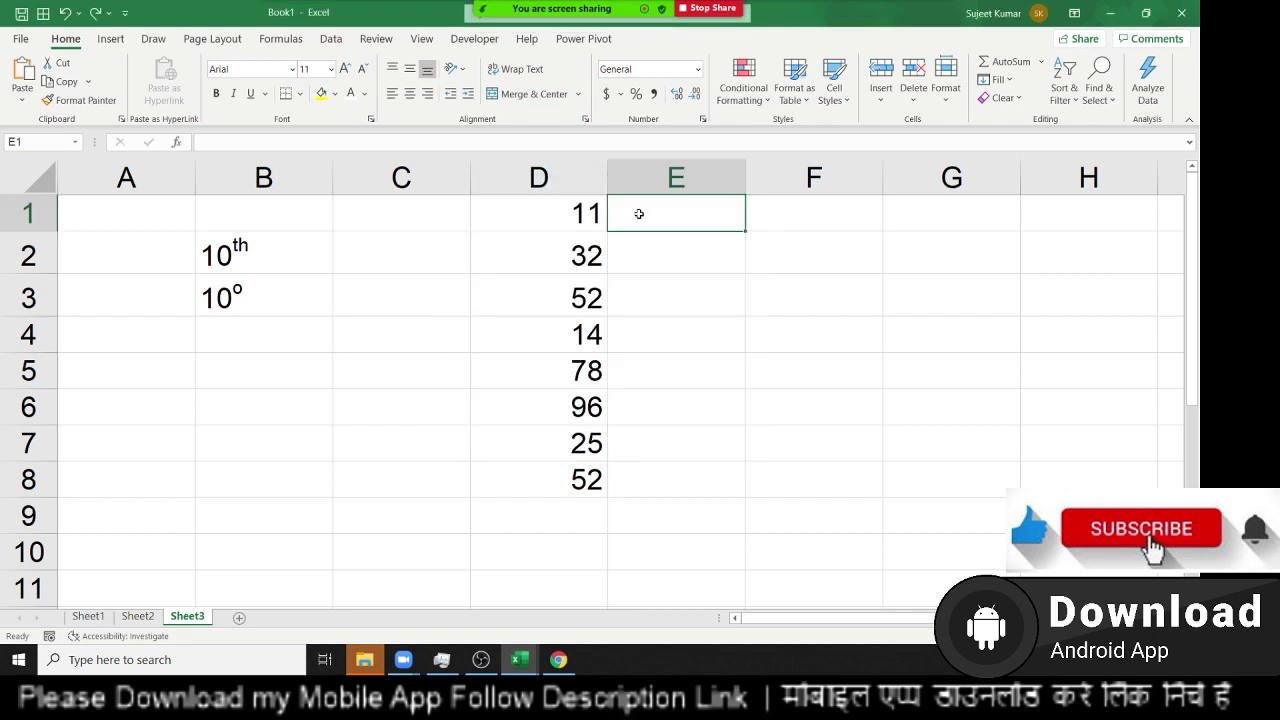
{"action": "type", "text": "o"}
{"action": "key", "text": "Return"}
- Fill the o down through E8, undoing an accidental Flash Fill first
{"action": "left_click", "coordinate": [639, 214]}
{"action": "key", "text": "shift+Down"}
{"action": "key", "text": "shift+Down"}
{"action": "key", "text": "shift+Down"}
{"action": "key", "text": "shift+Down"}
{"action": "key", "text": "shift+Down"}
{"action": "key", "text": "shift+Down"}
{"action": "key", "text": "shift+Down"}
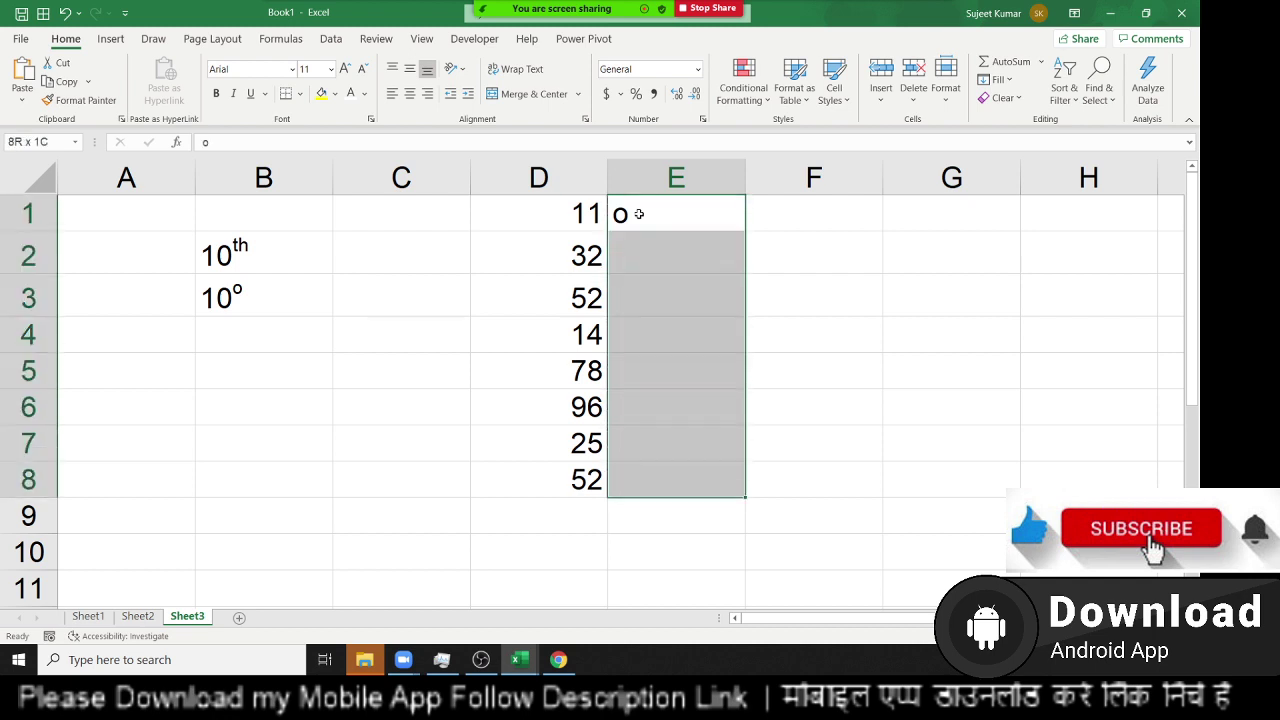
{"action": "key", "text": "ctrl+e"}
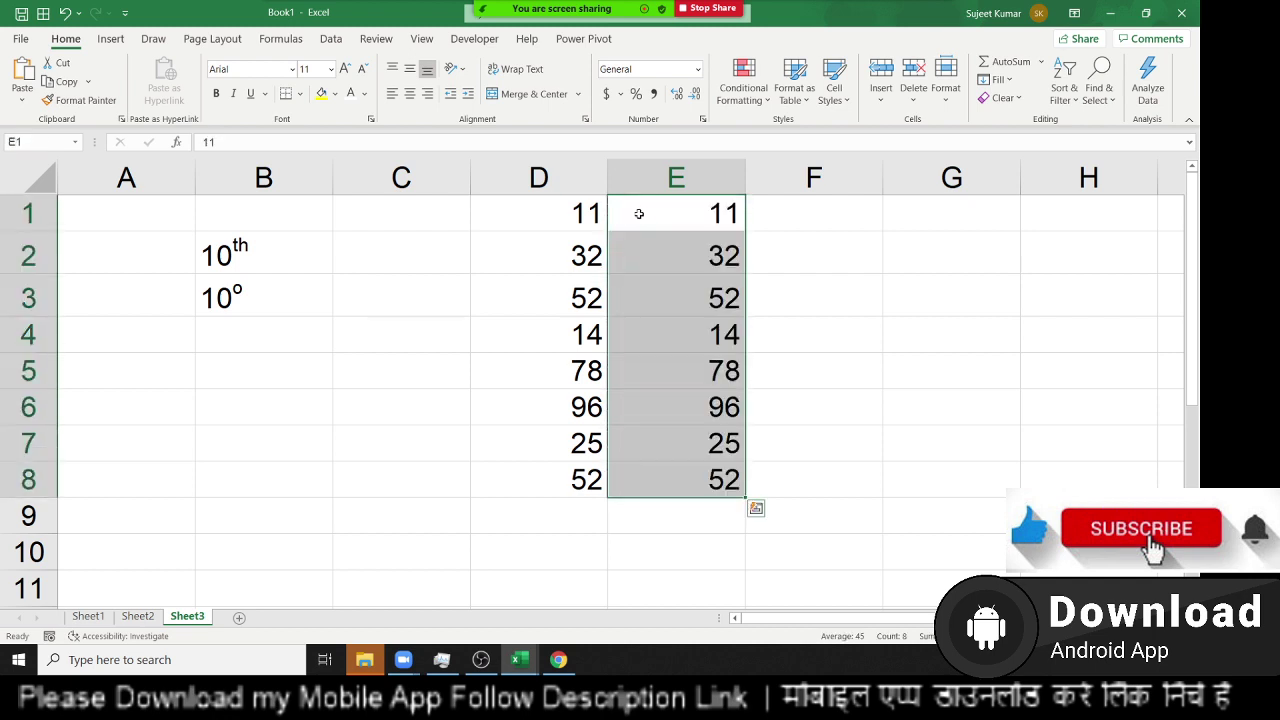
{"action": "key", "text": "ctrl+z"}
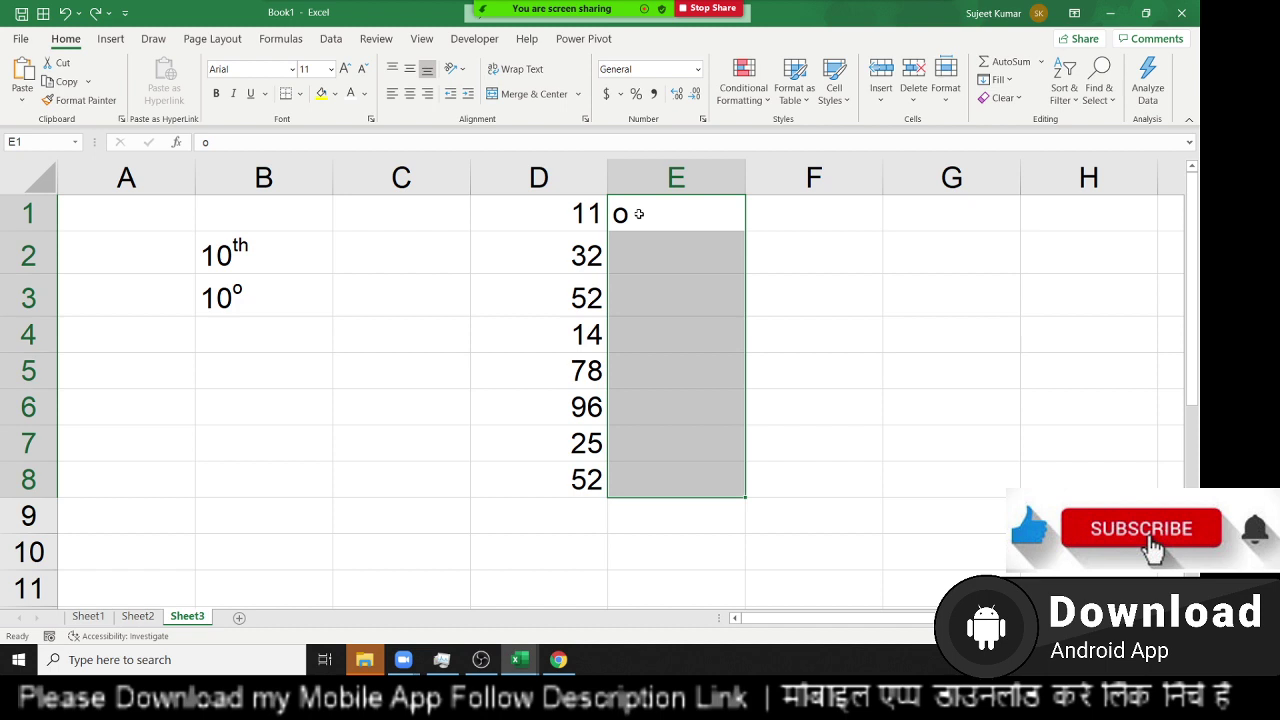
{"action": "key", "text": "ctrl+d"}
{"action": "left_click", "coordinate": [638, 214]}
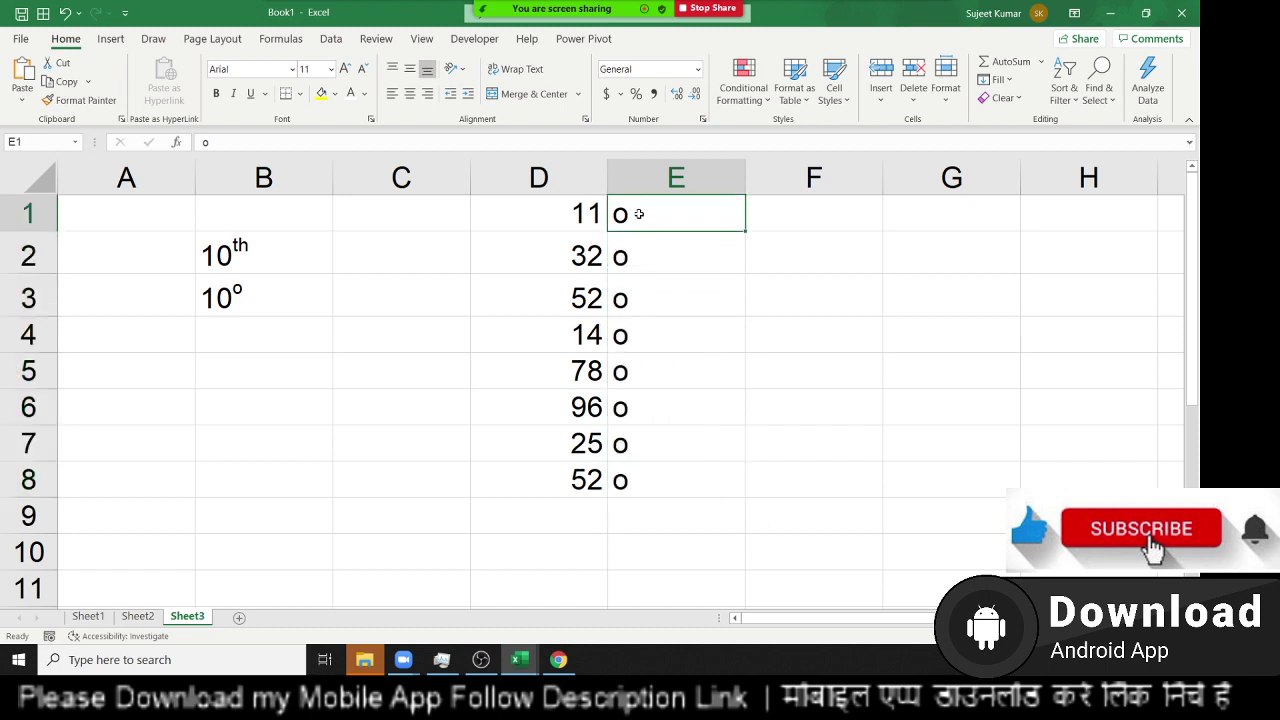
{"action": "key", "text": "ctrl+y"}
- Make the o in E1:E8 superscript and narrow column E
{"action": "right_click", "coordinate": [654, 240]}
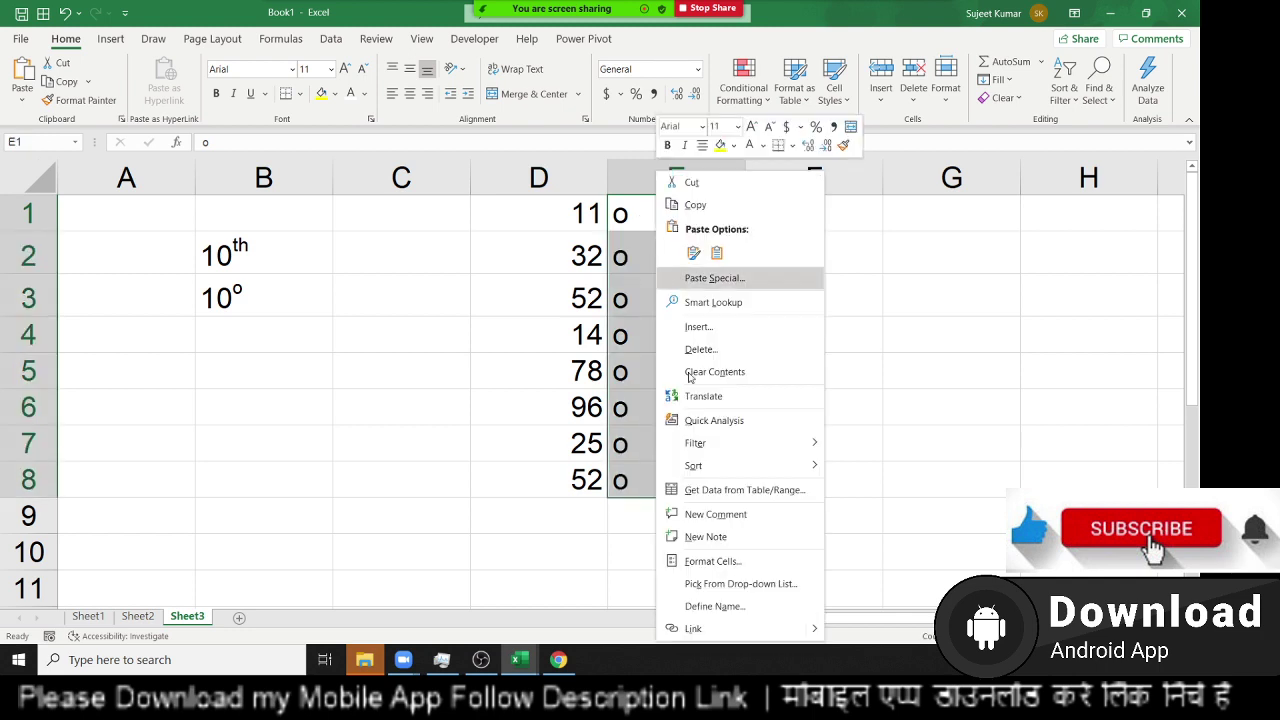
{"action": "left_click", "coordinate": [730, 561]}
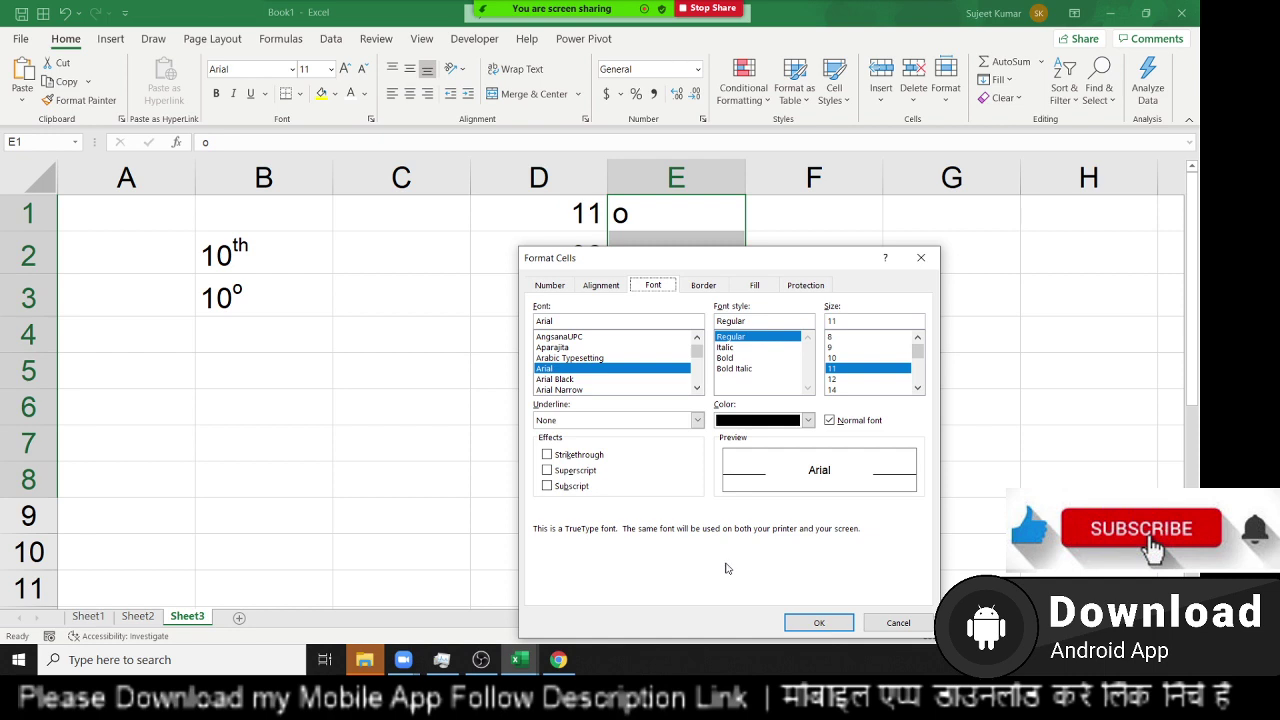
{"action": "left_click", "coordinate": [594, 477]}
{"action": "left_click", "coordinate": [819, 622]}
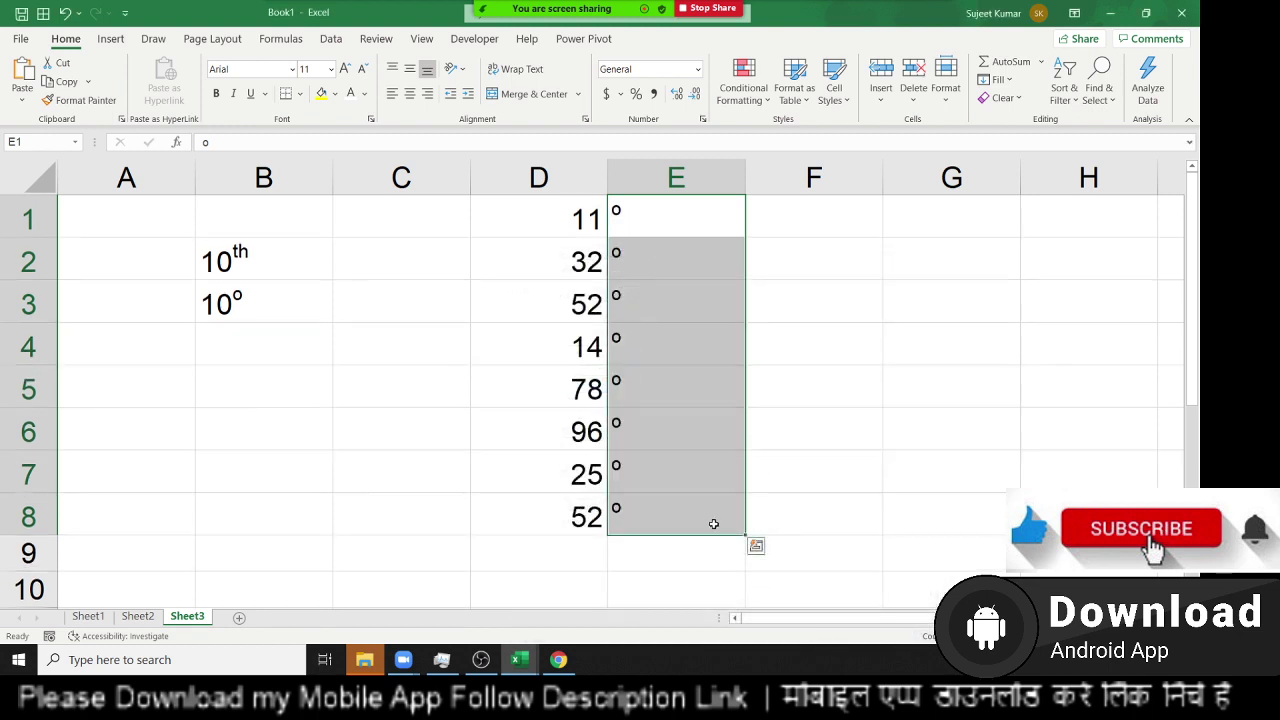
{"action": "left_click", "coordinate": [700, 390]}
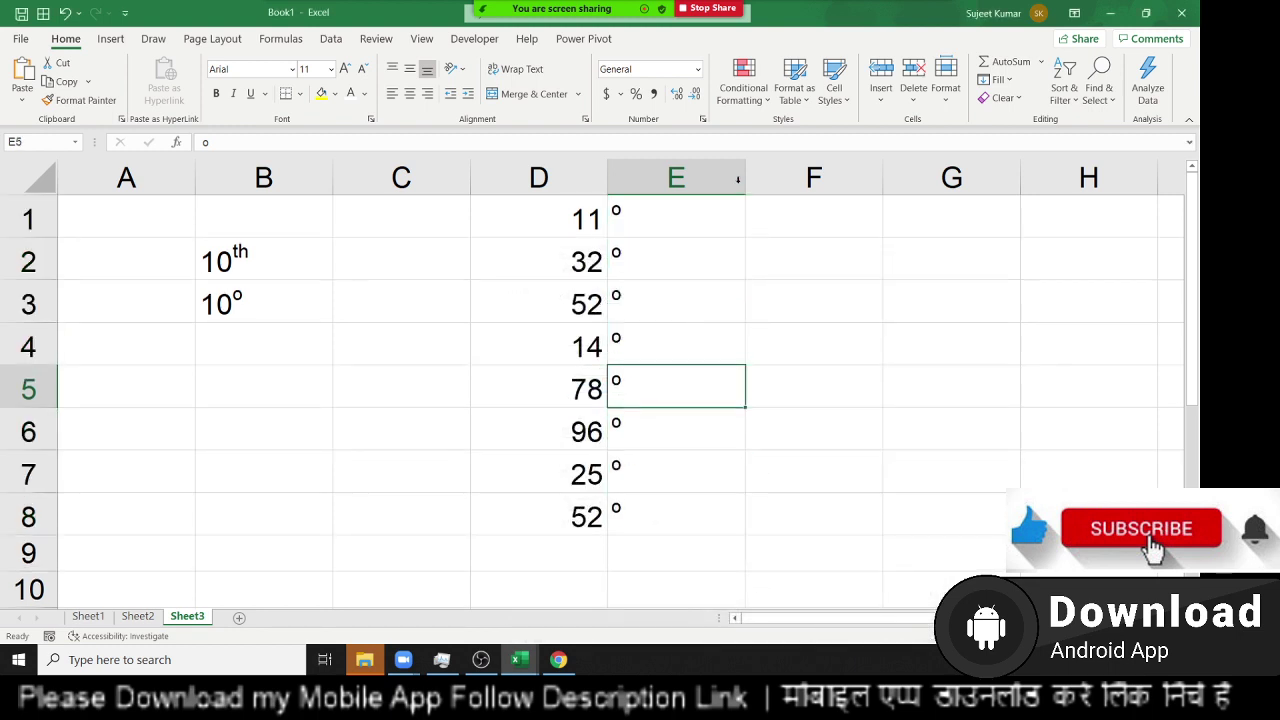
{"action": "mouse_move", "coordinate": [744, 177]}
{"action": "left_mouse_down"}
{"action": "mouse_move", "coordinate": [630, 180]}
{"action": "mouse_move", "coordinate": [611, 514]}
{"action": "left_mouse_up"}
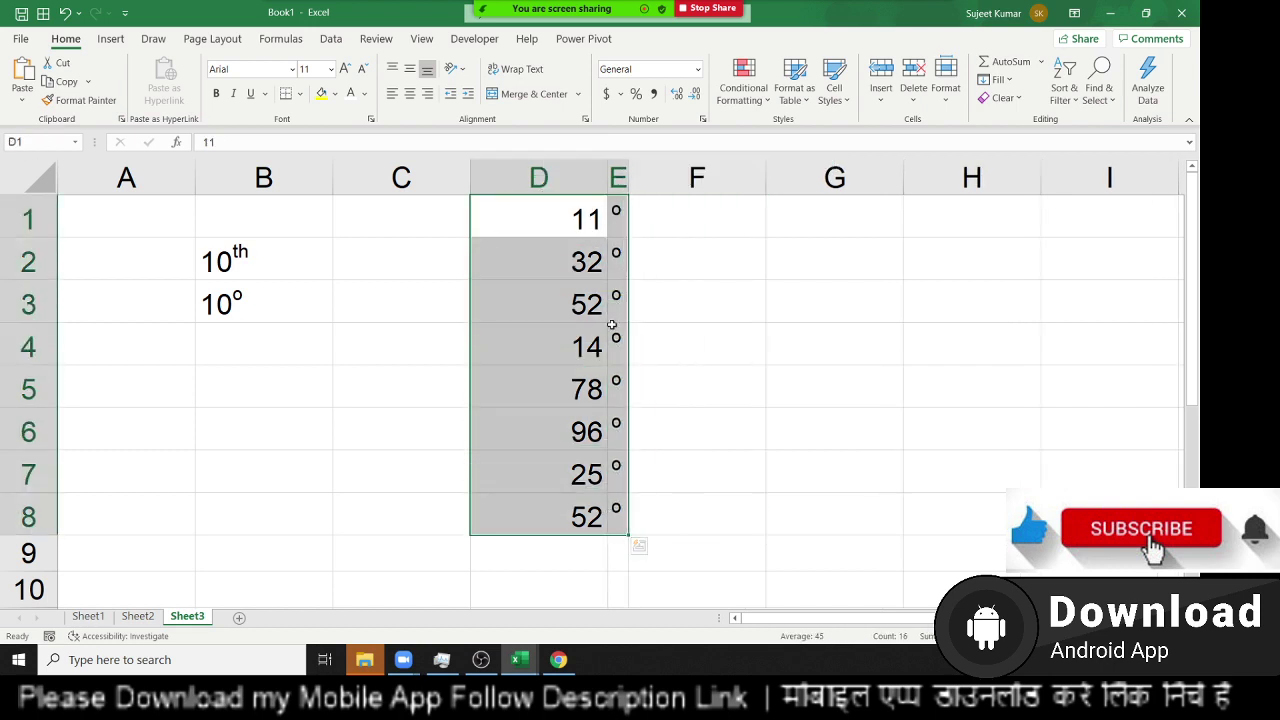
- Top-align the degree marks in E1:E8, then select D1:E8
{"action": "left_click_drag", "start_coordinate": [620, 205], "coordinate": [621, 510]}
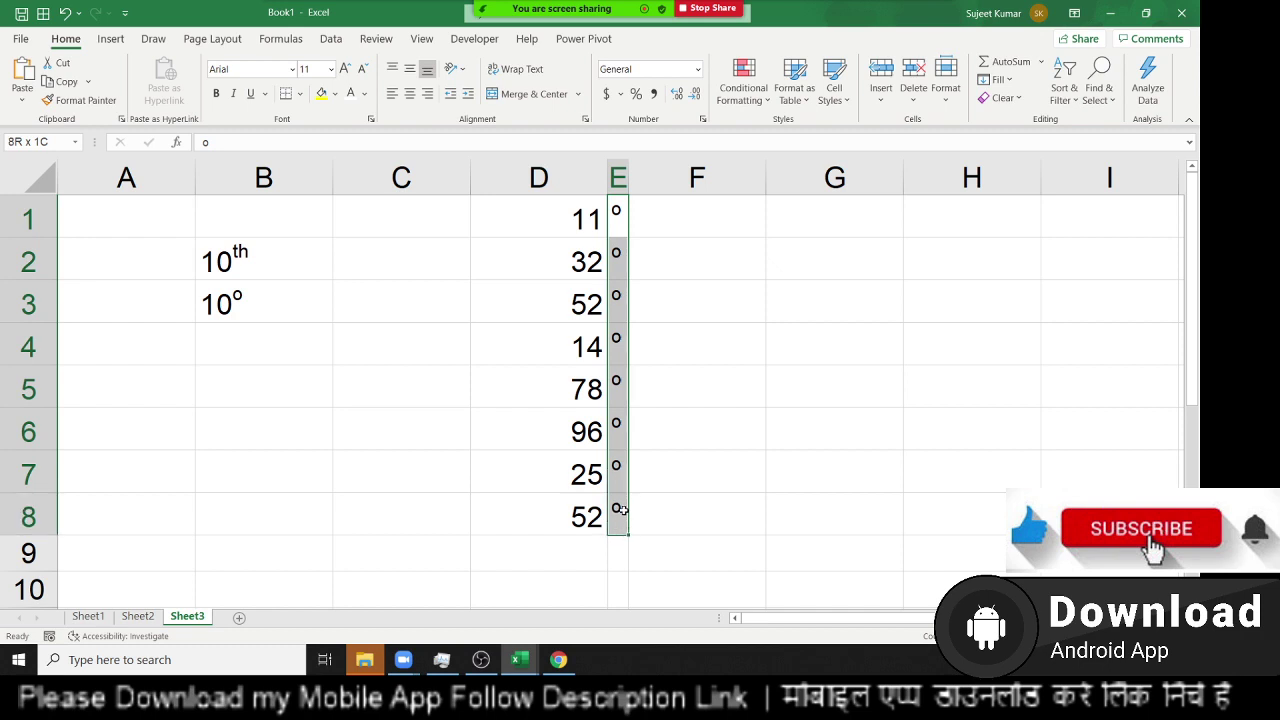
{"action": "left_click", "coordinate": [392, 68]}
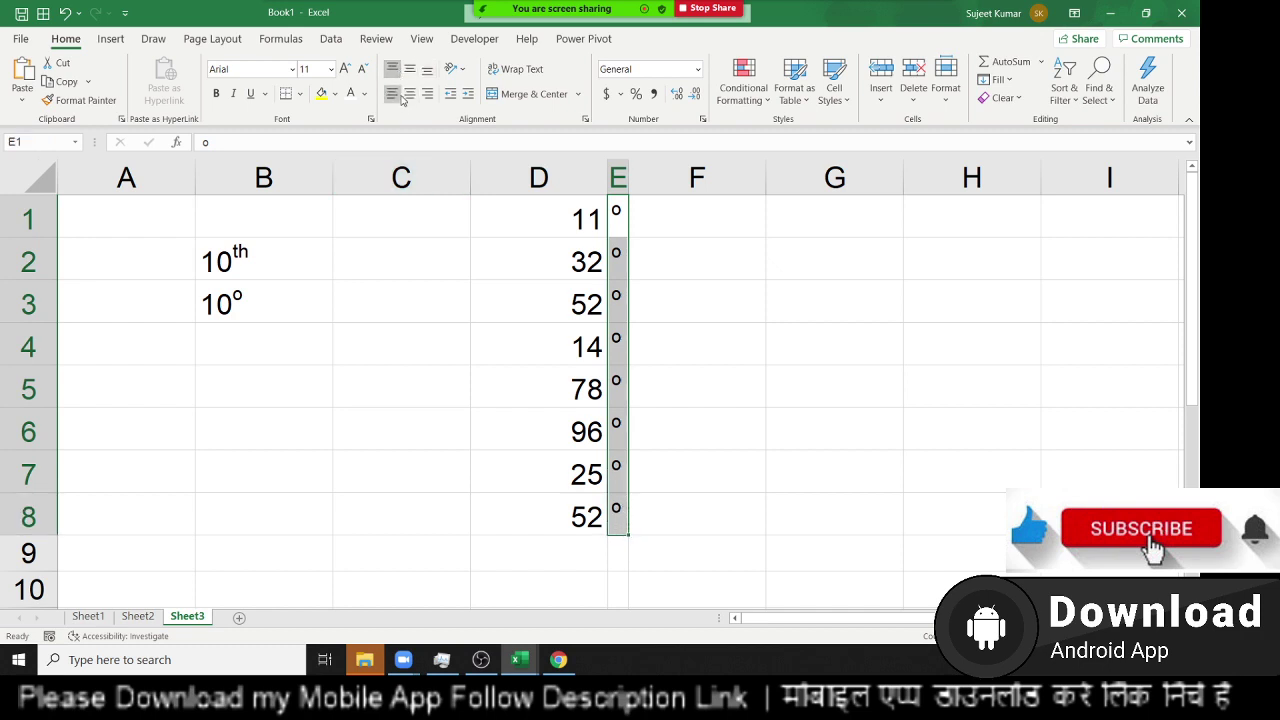
{"action": "left_click_drag", "start_coordinate": [569, 208], "coordinate": [580, 520]}
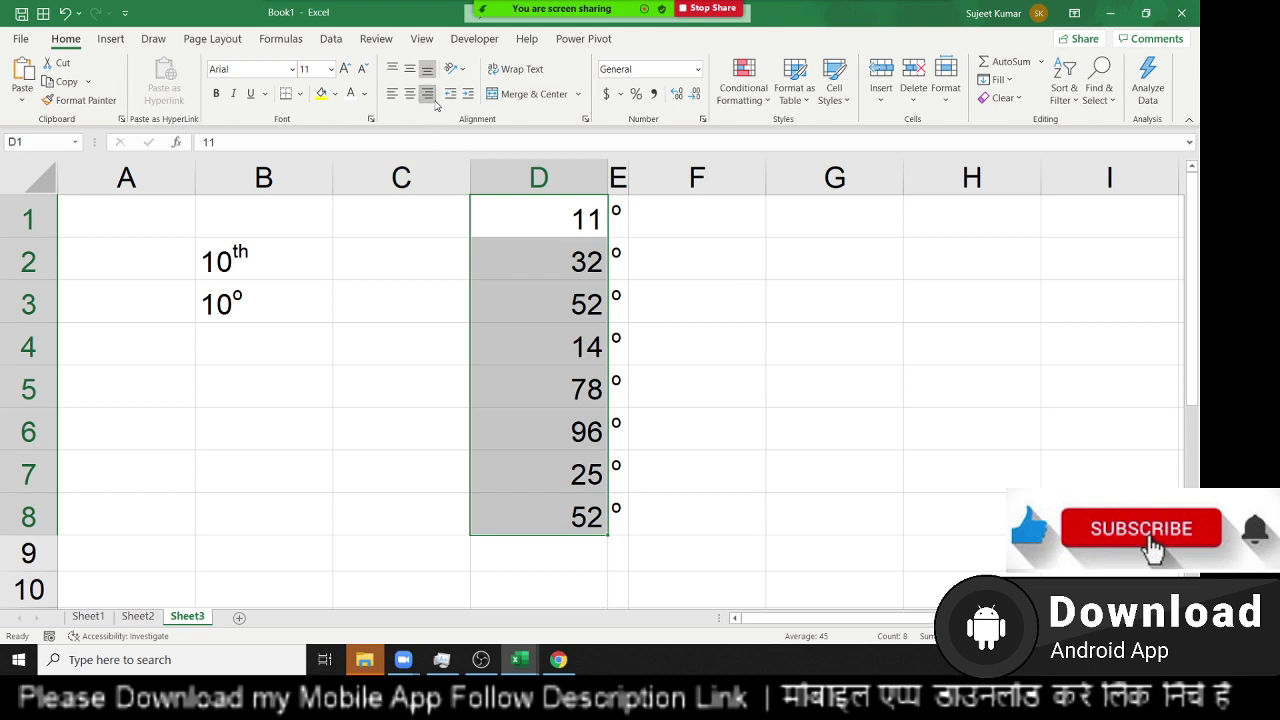
{"action": "left_click_drag", "start_coordinate": [583, 225], "coordinate": [618, 365]}
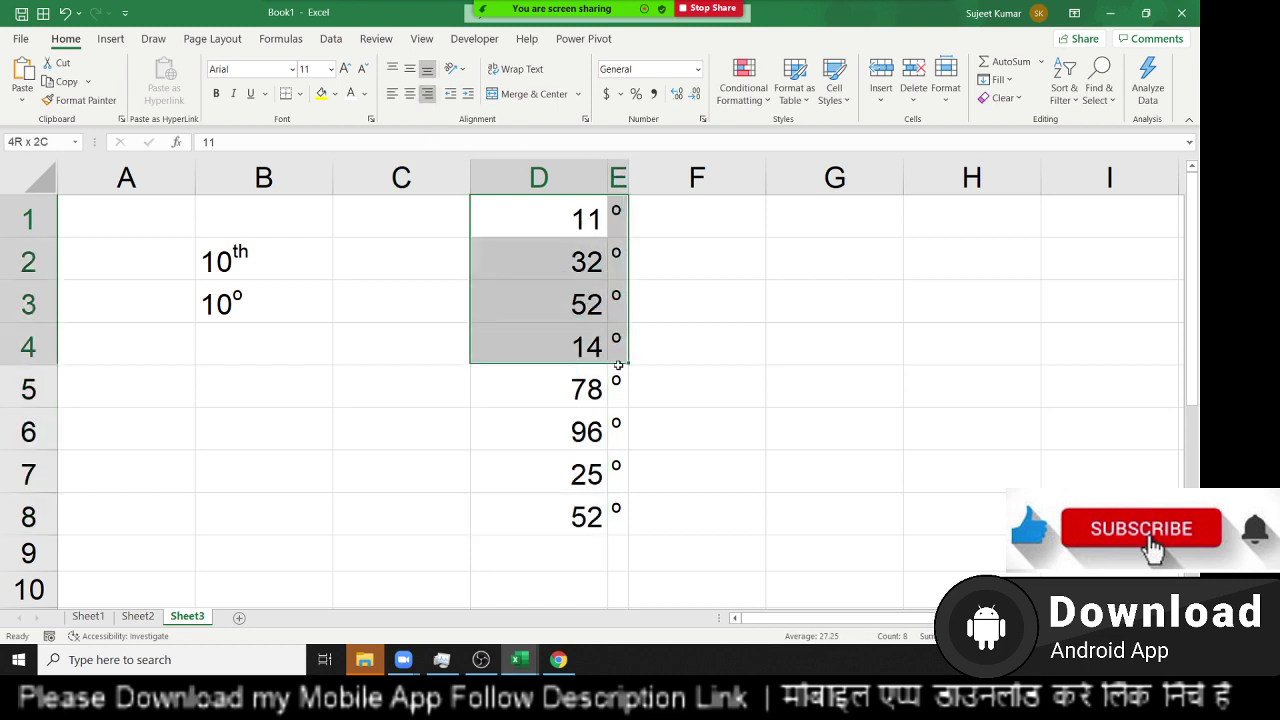
{"action": "left_click_drag", "start_coordinate": [618, 365], "coordinate": [610, 513]}
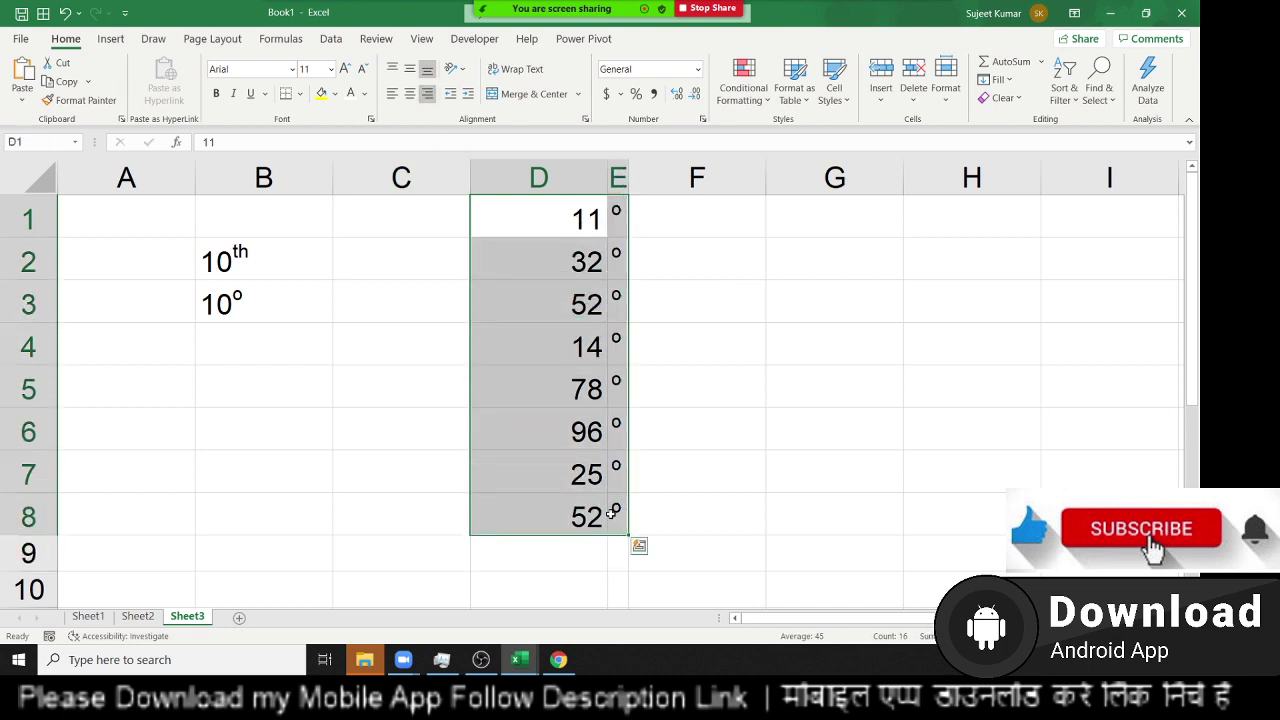
- Give D1:E8 an outline and horizontal inside borders, without the vertical line between D and E
{"action": "right_click", "coordinate": [592, 410]}
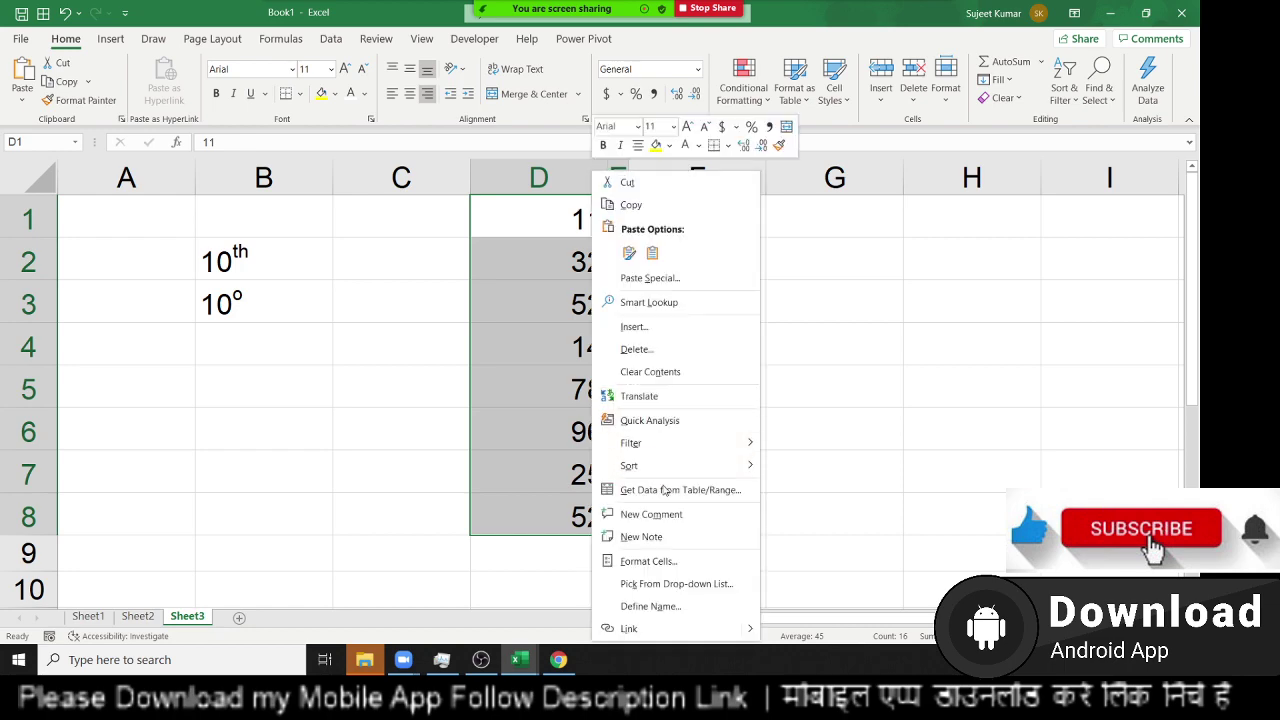
{"action": "left_click", "coordinate": [666, 563]}
{"action": "left_click", "coordinate": [634, 286]}
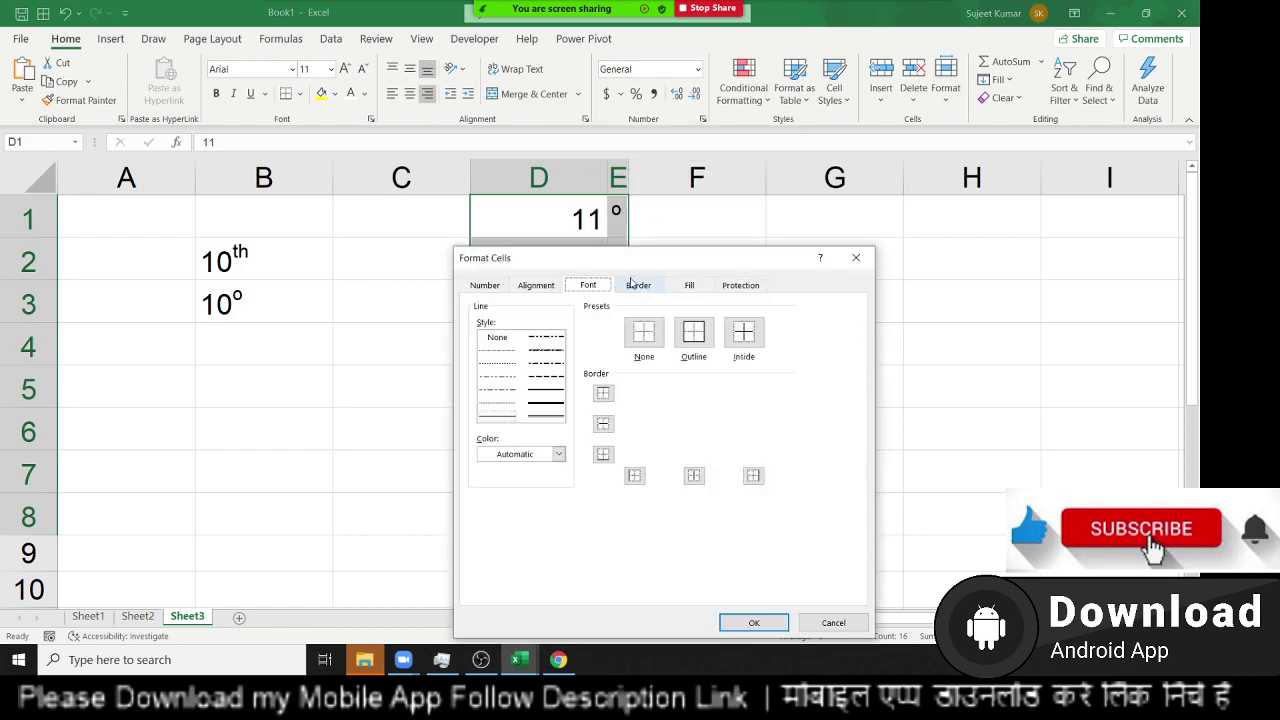
{"action": "left_click_drag", "start_coordinate": [656, 263], "coordinate": [946, 126]}
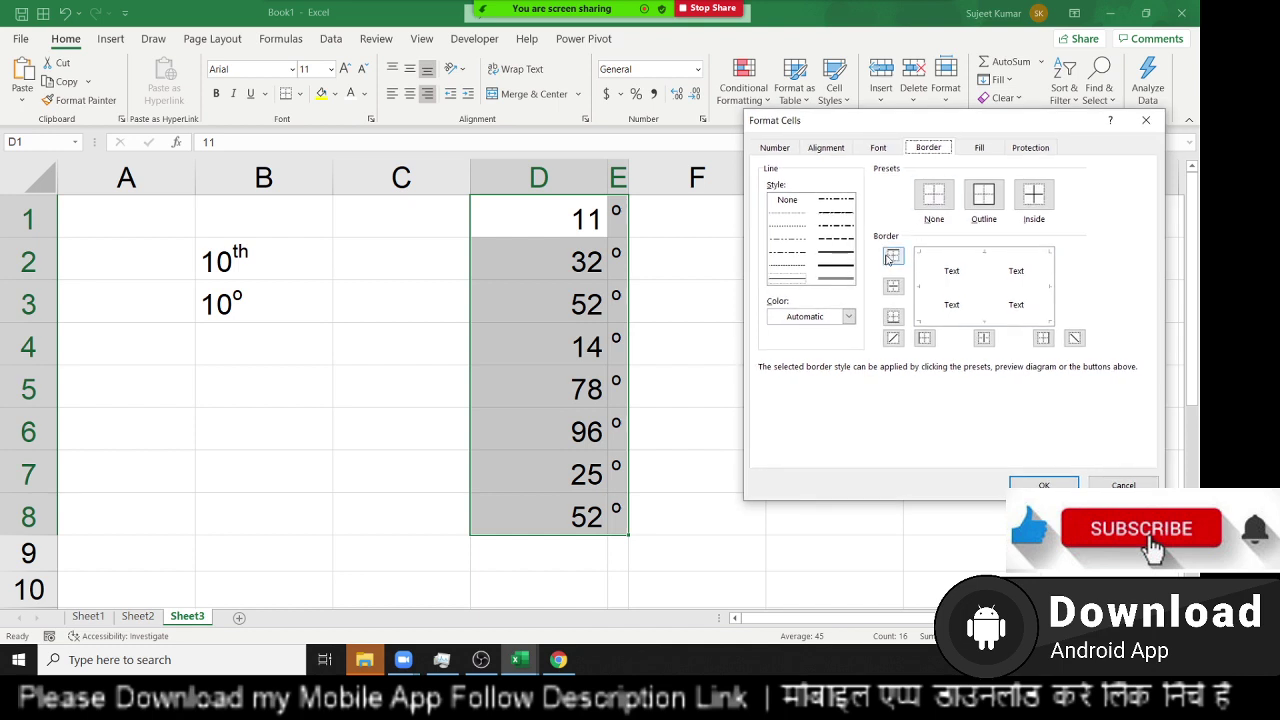
{"action": "left_click", "coordinate": [986, 195]}
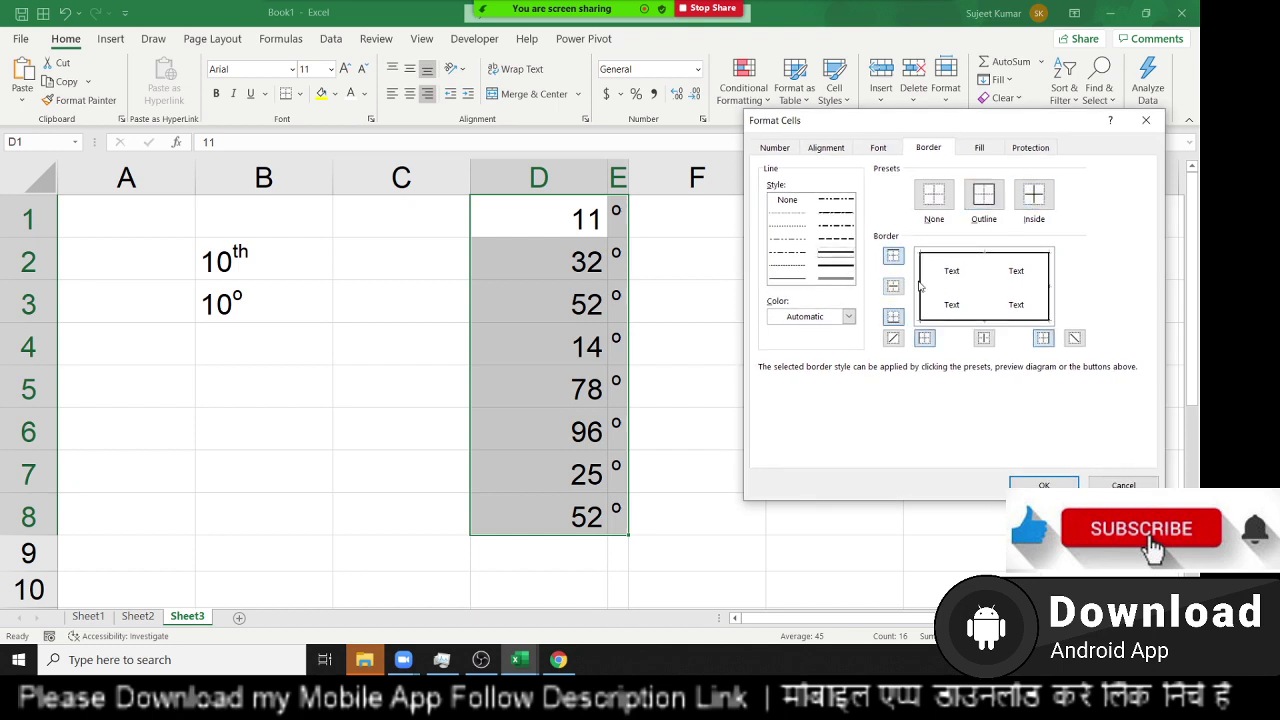
{"action": "left_click", "coordinate": [1034, 198]}
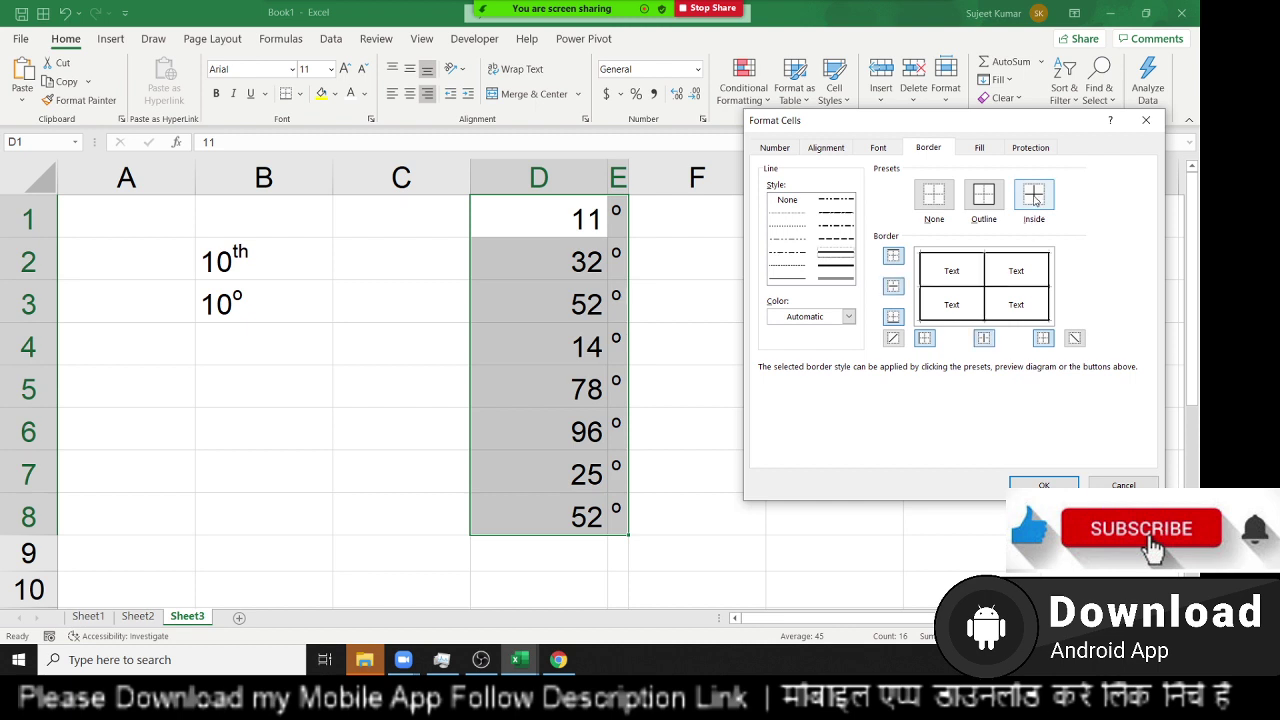
{"action": "left_click", "coordinate": [986, 271]}
{"action": "left_click", "coordinate": [986, 271]}
{"action": "left_click", "coordinate": [986, 271]}
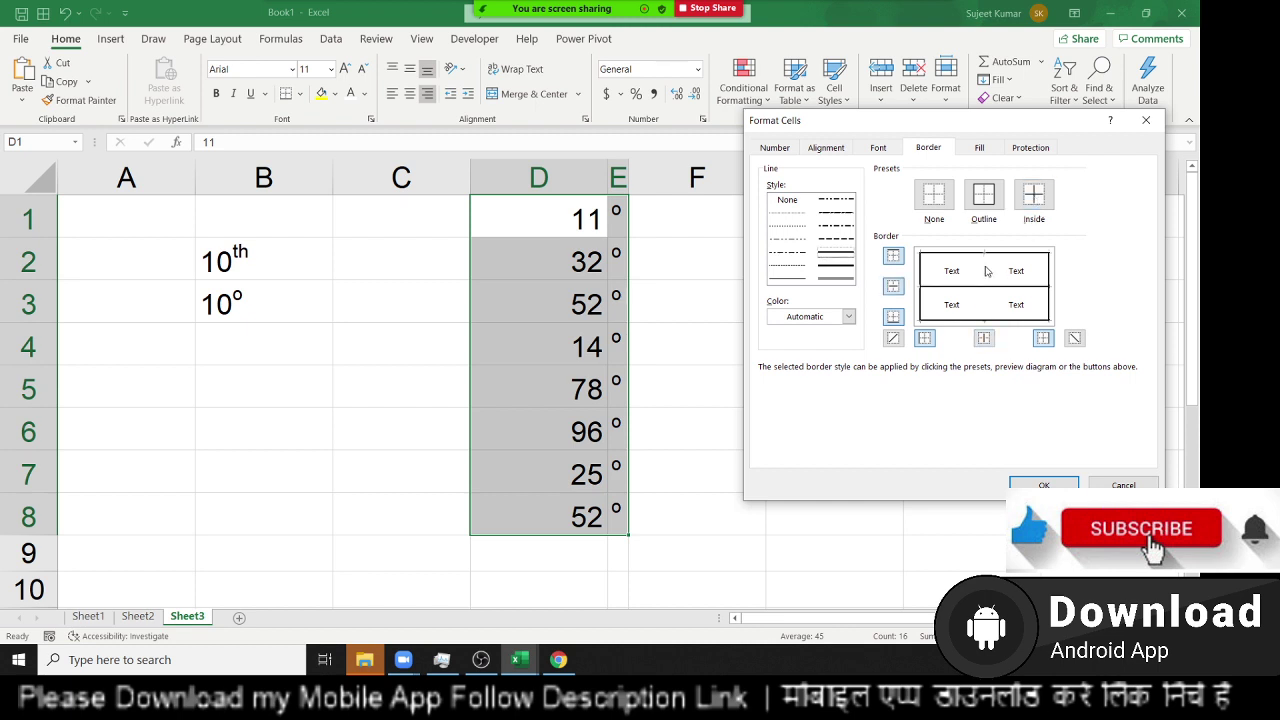
{"action": "left_click", "coordinate": [1045, 485]}
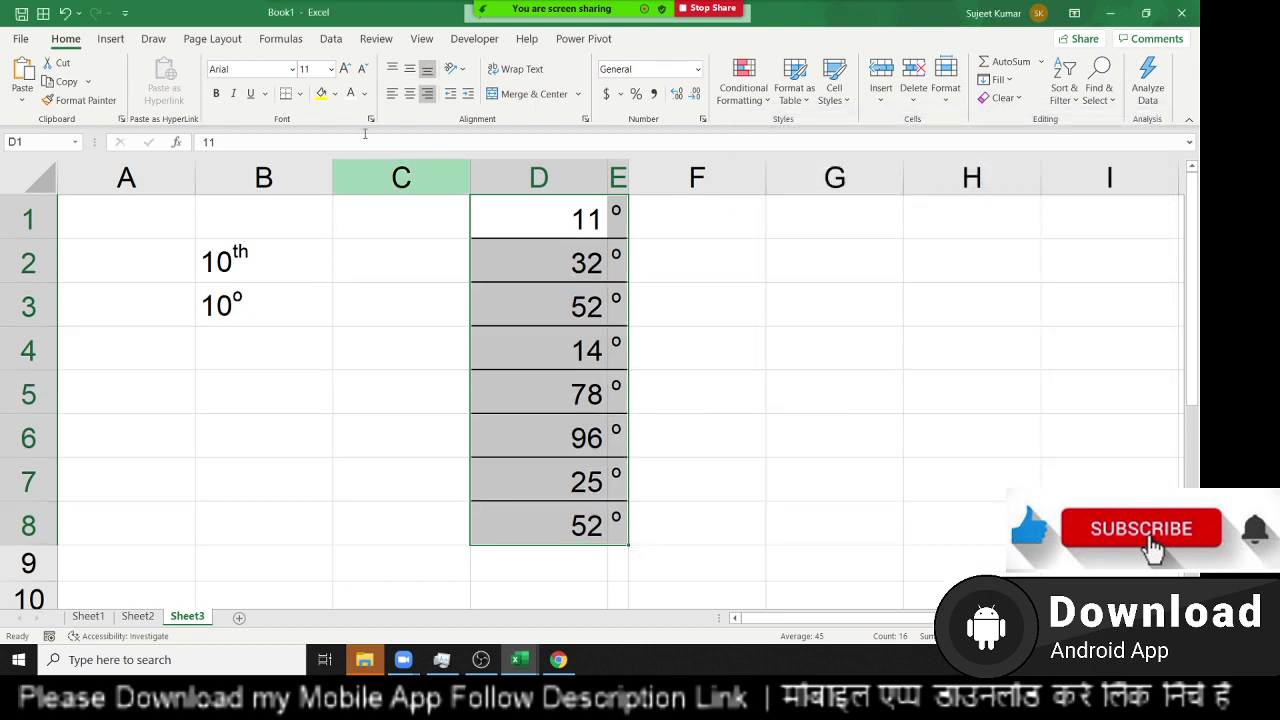
- Fill the bordered D1:E8 range with white
{"action": "left_click", "coordinate": [336, 94]}
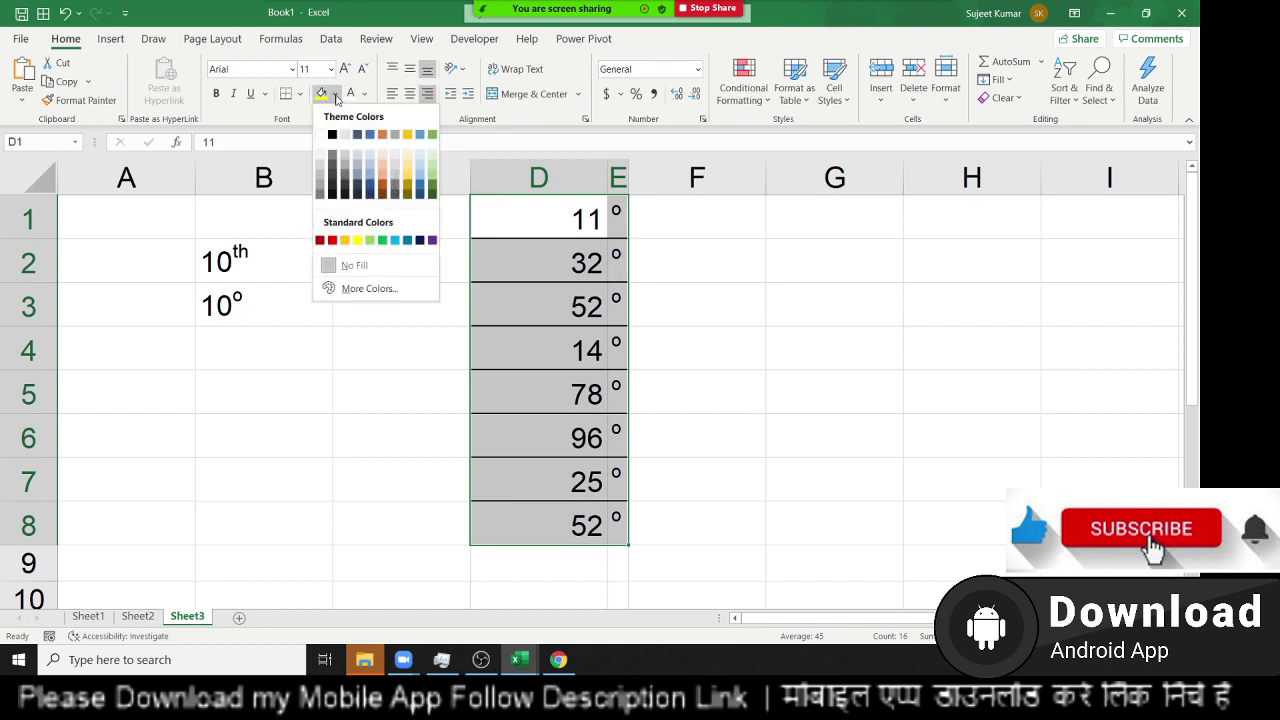
{"action": "left_click", "coordinate": [319, 136]}
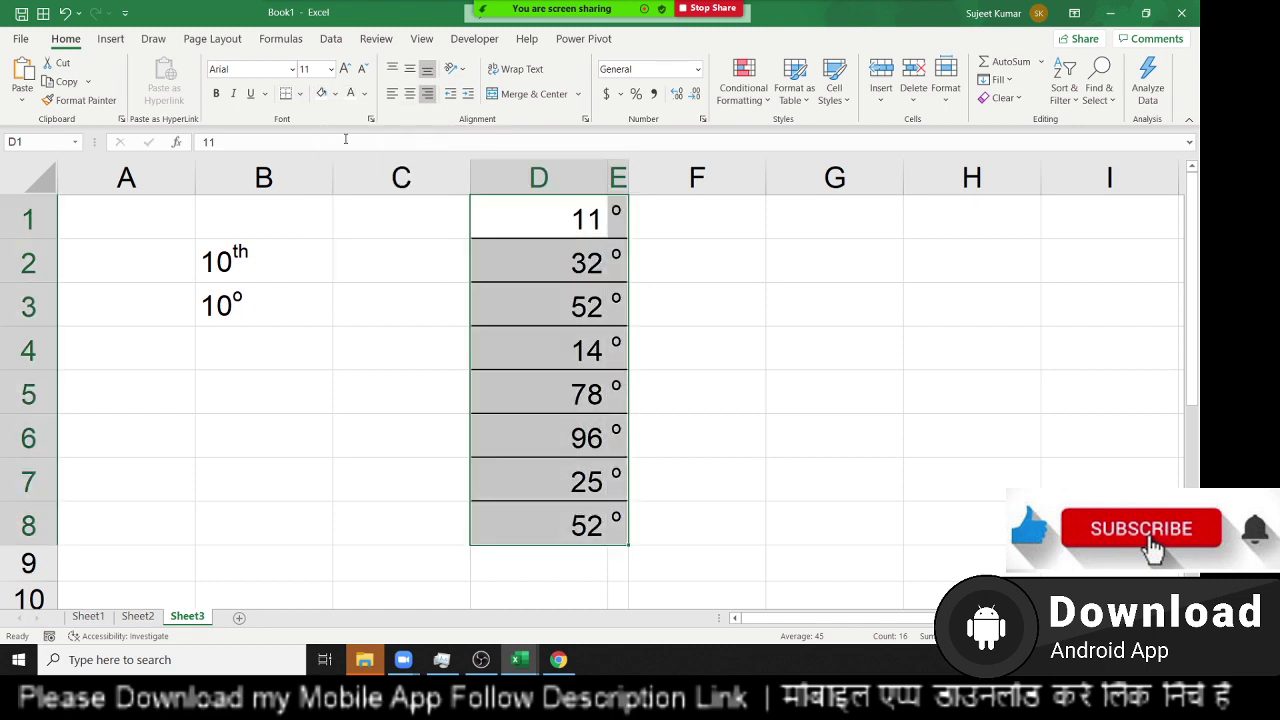
{"action": "left_click", "coordinate": [788, 249]}
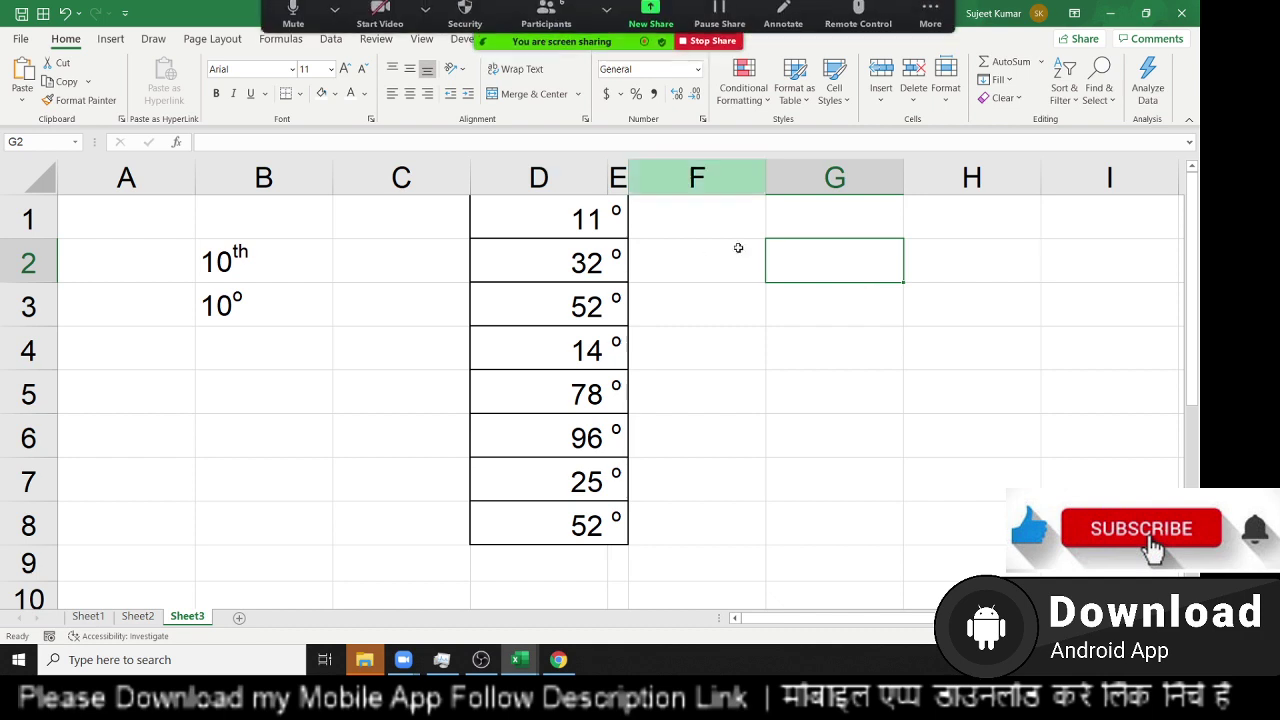
- Narrow column D to fit the bordered numbers
{"action": "left_click_drag", "start_coordinate": [608, 178], "coordinate": [530, 193]}
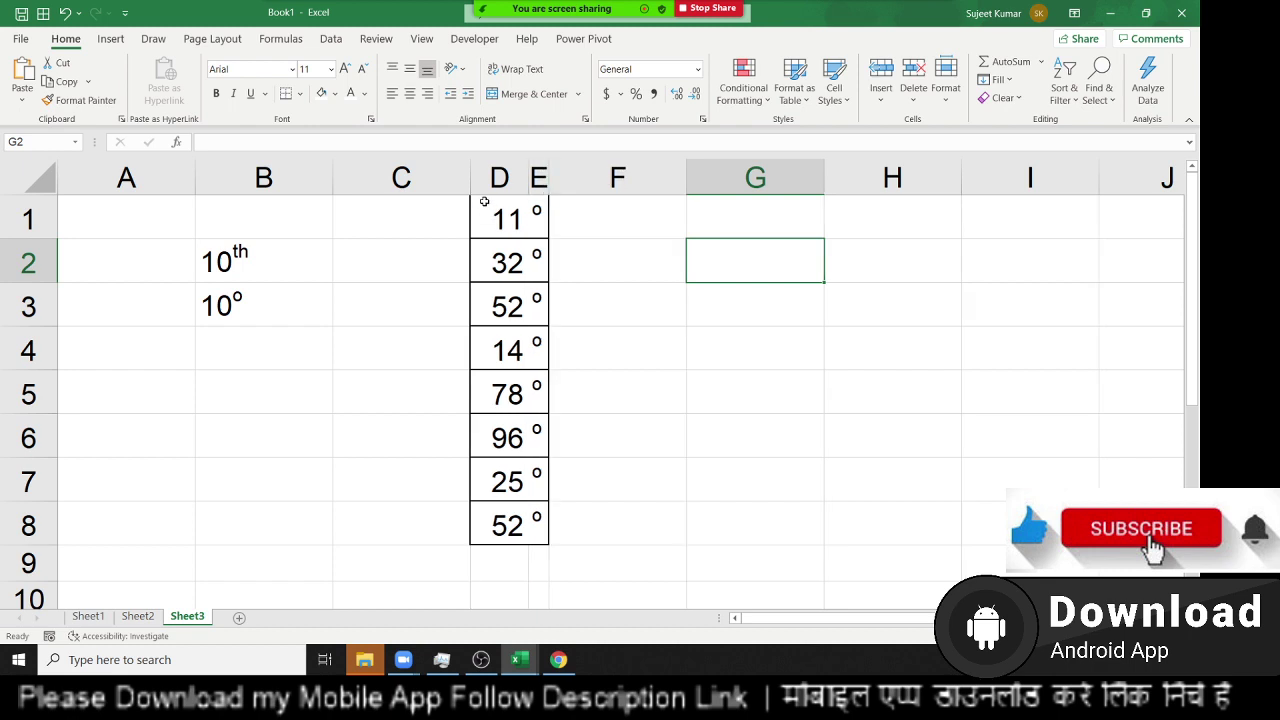
{"action": "left_click_drag", "start_coordinate": [517, 212], "coordinate": [525, 252]}
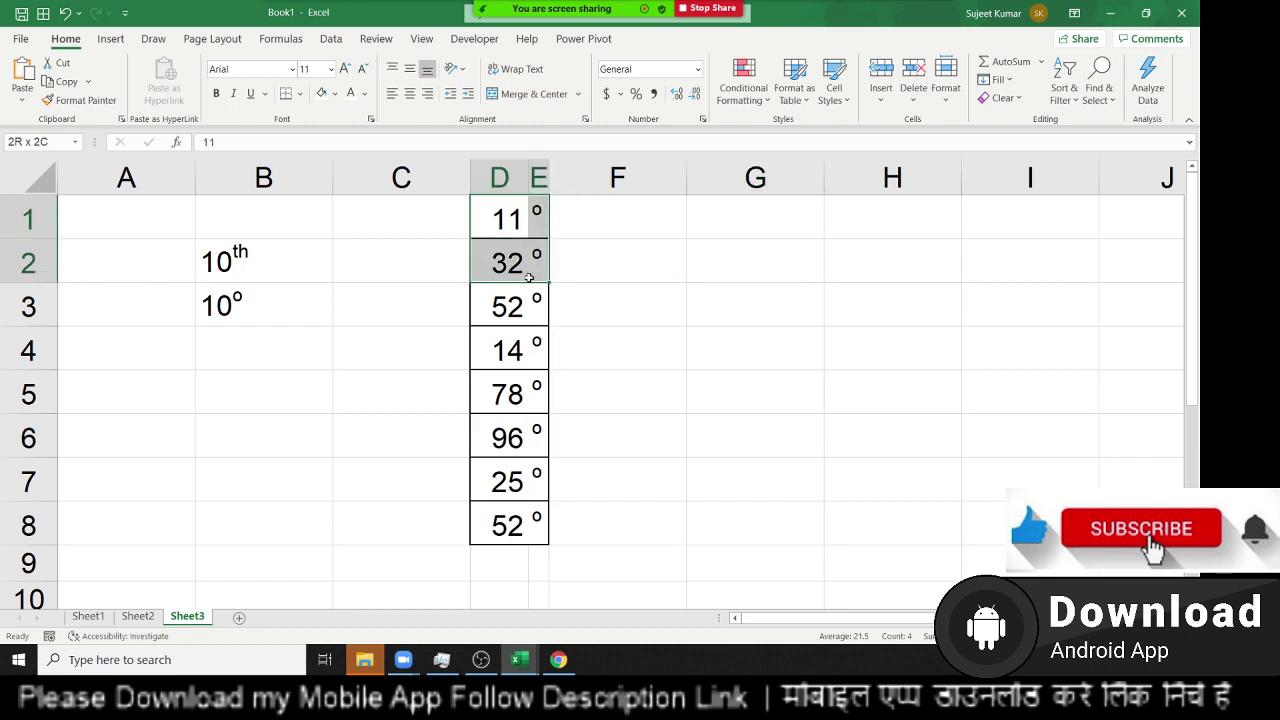
{"action": "left_click", "coordinate": [684, 287]}
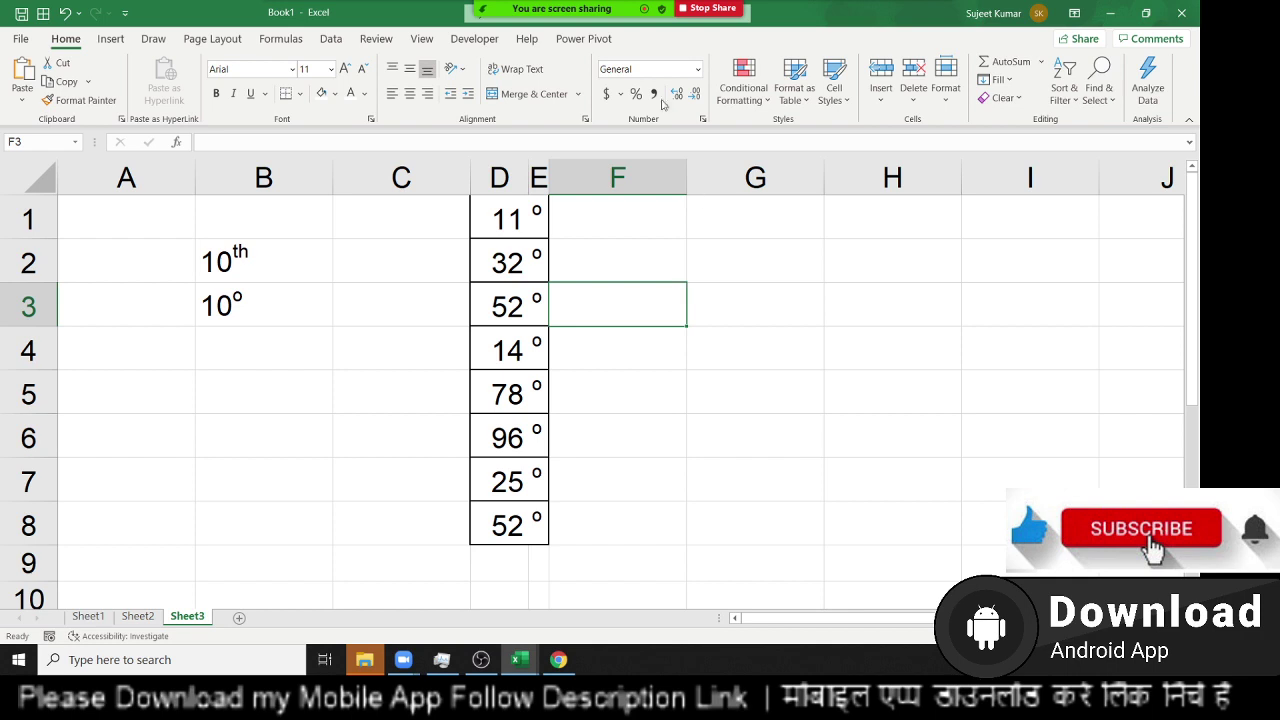
- Check the participants list, then add a new blank Sheet4
{"action": "left_click", "coordinate": [546, 22]}
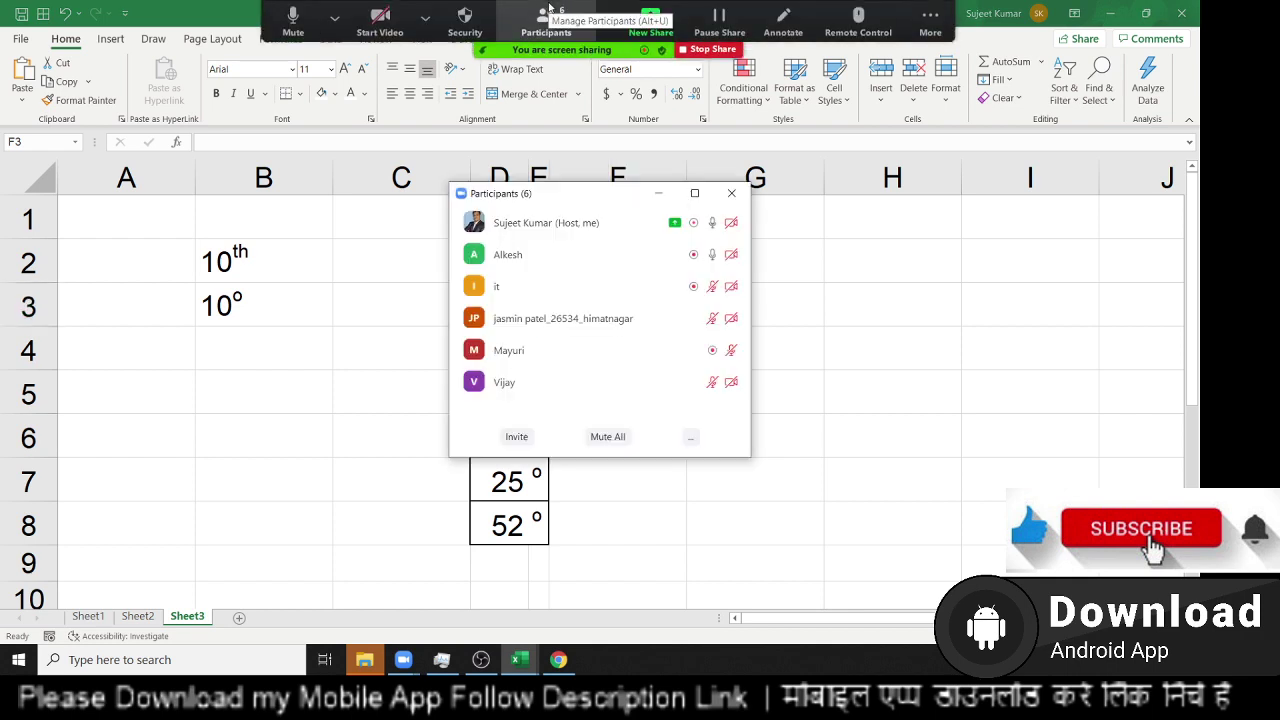
{"action": "left_click_drag", "start_coordinate": [562, 200], "coordinate": [806, 166]}
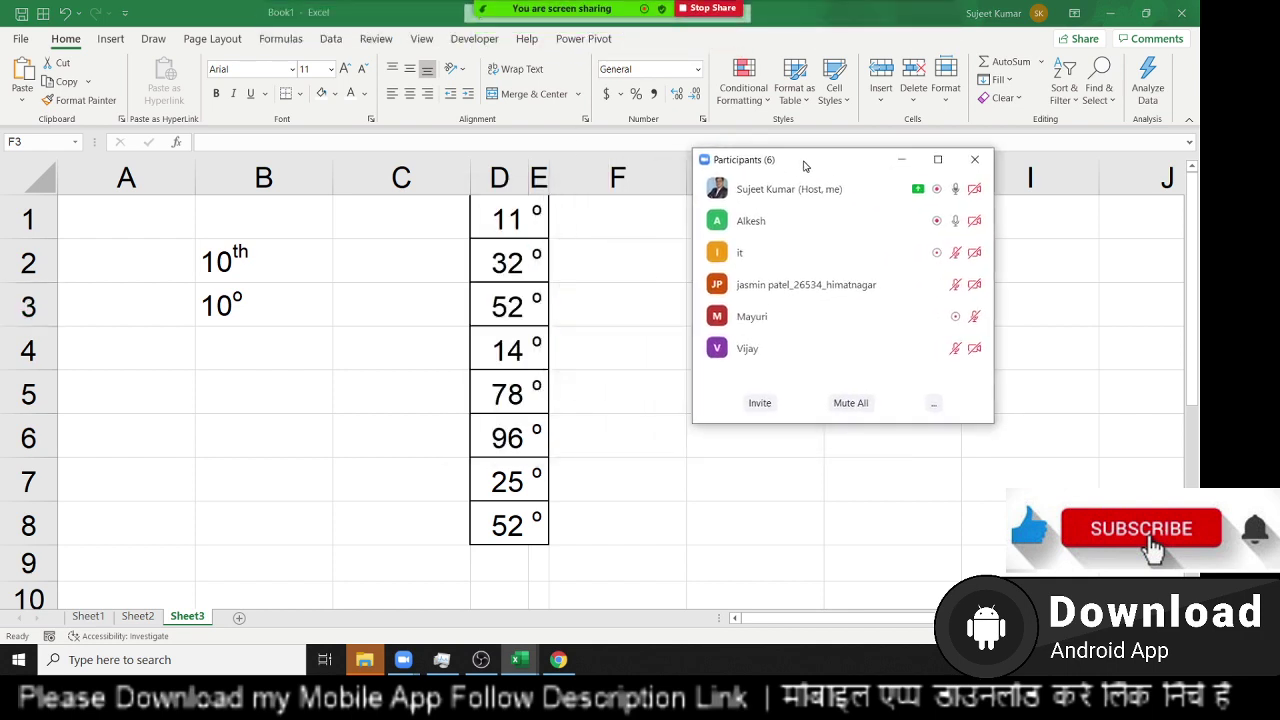
{"action": "left_click", "coordinate": [976, 160]}
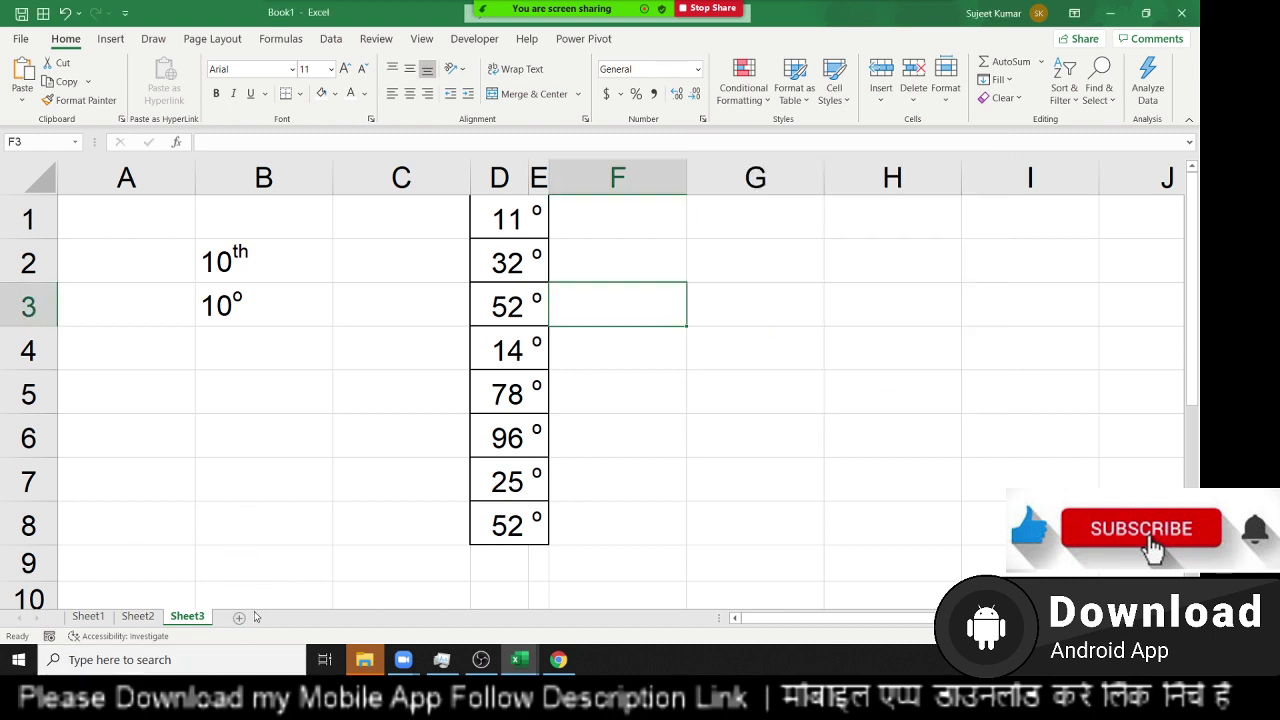
{"action": "left_click", "coordinate": [239, 617]}
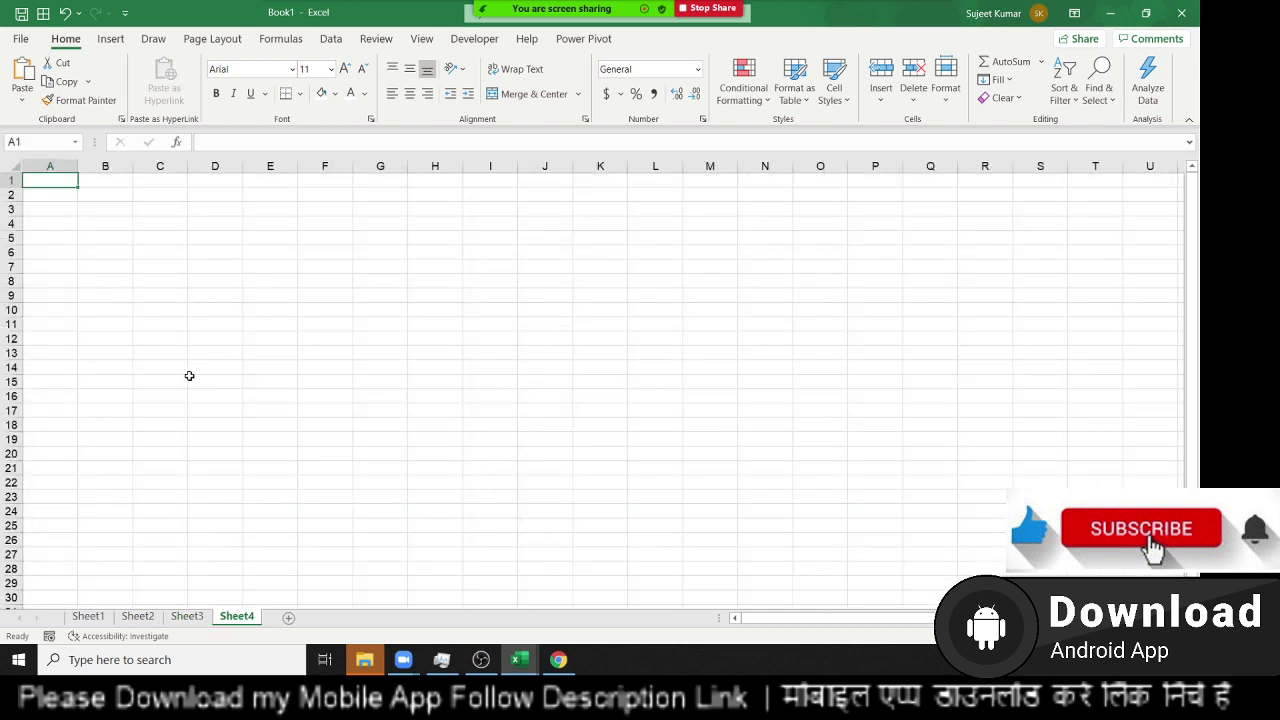
- Widen column B to about 200 pixels and column A to 119 pixels
{"action": "mouse_move", "coordinate": [153, 205]}
{"action": "left_mouse_down"}
{"action": "mouse_move", "coordinate": [310, 361]}
{"action": "mouse_move", "coordinate": [337, 462]}
{"action": "left_mouse_up"}
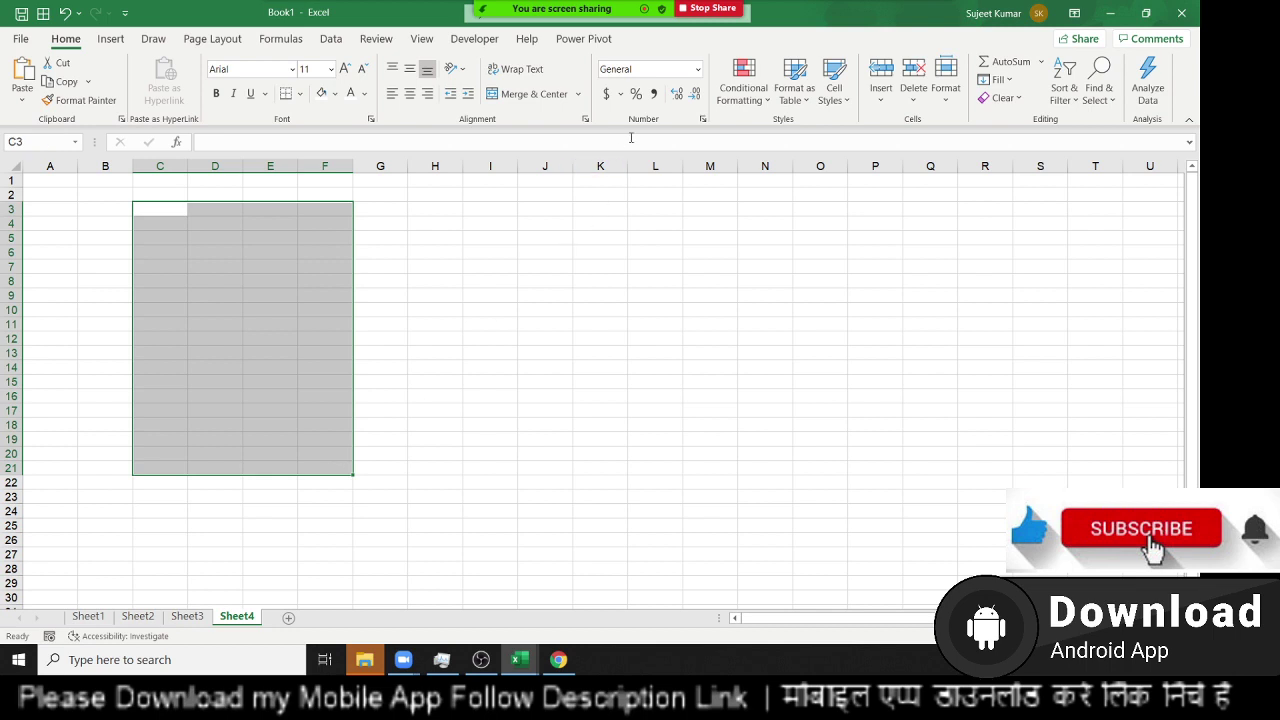
{"action": "left_click", "coordinate": [157, 262]}
{"action": "left_click_drag", "start_coordinate": [132, 166], "coordinate": [278, 186]}
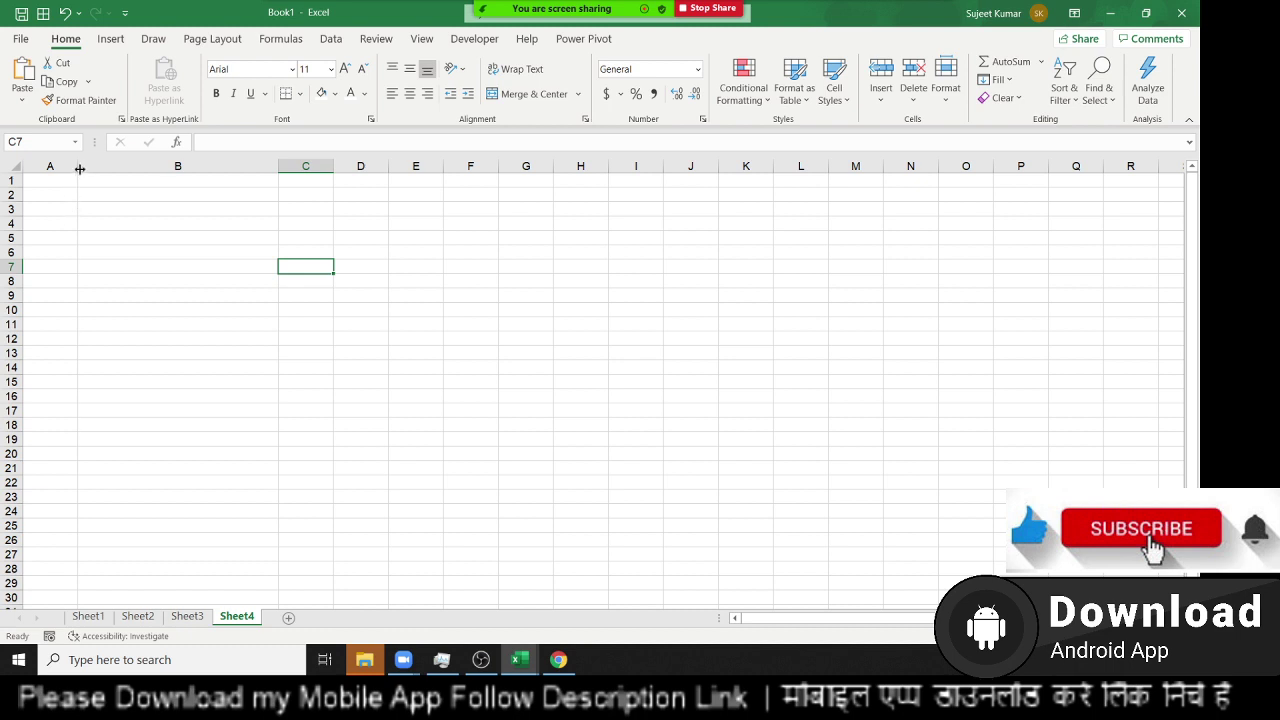
{"action": "left_click_drag", "start_coordinate": [80, 169], "coordinate": [99, 177]}
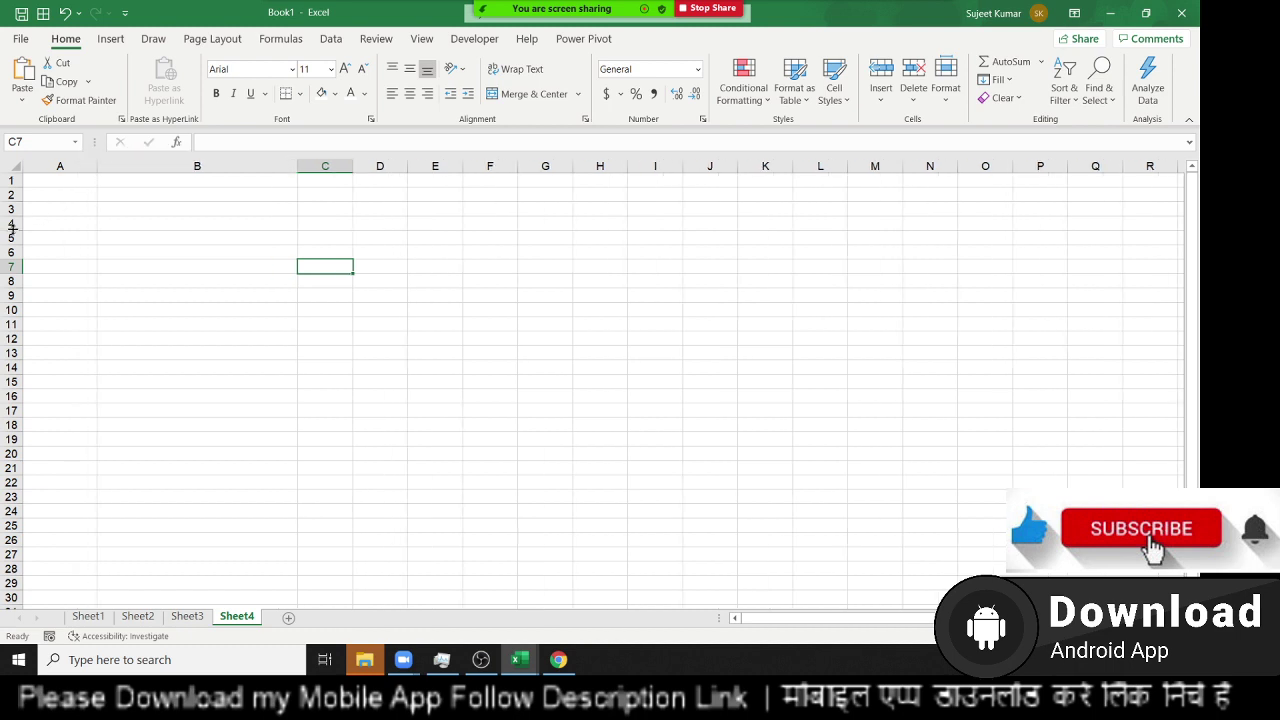
- Make rows 2 and 3 taller, select B2, then switch to YouTube Studio
{"action": "left_click_drag", "start_coordinate": [12, 195], "coordinate": [15, 258]}
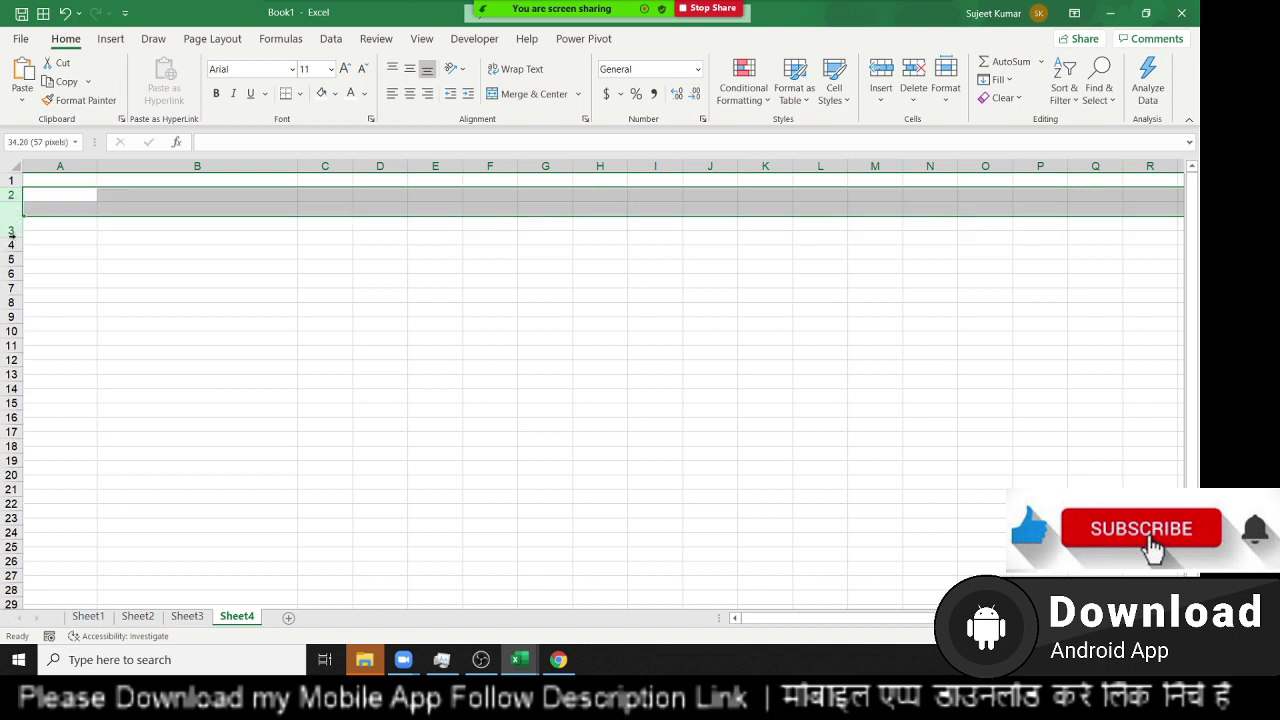
{"action": "left_click", "coordinate": [80, 265]}
{"action": "left_click", "coordinate": [113, 208]}
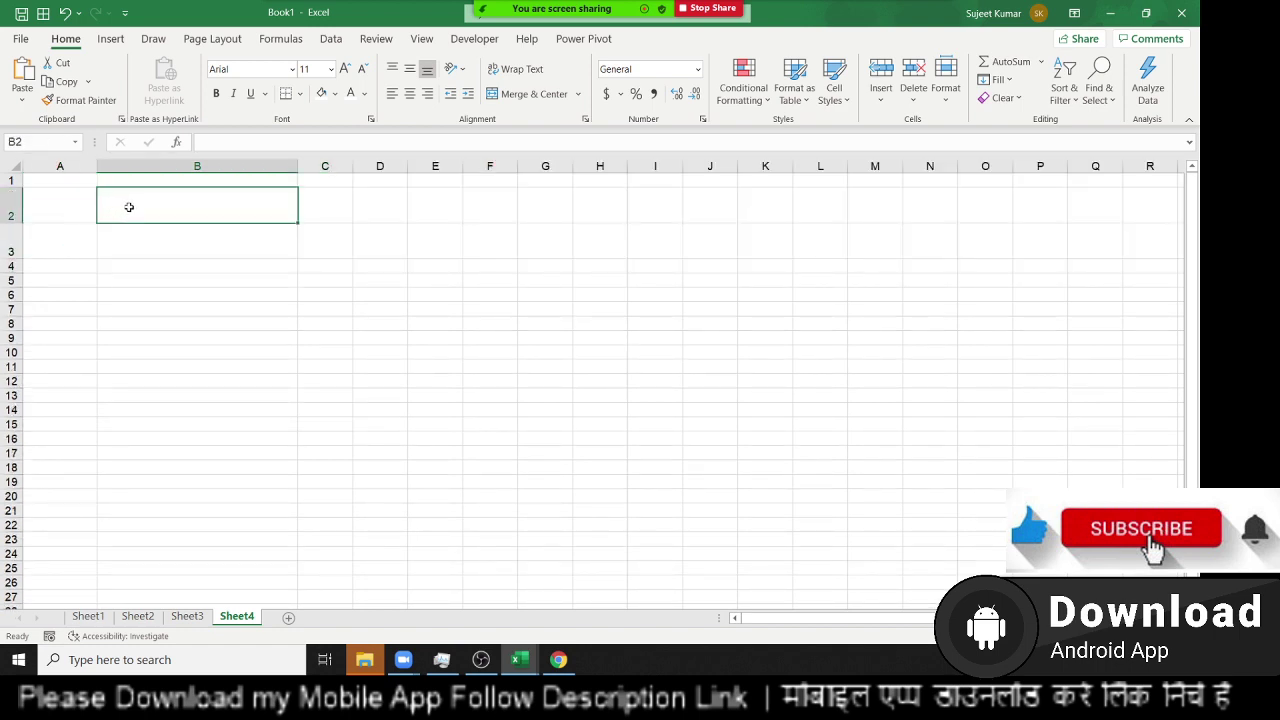
{"action": "left_click", "coordinate": [575, 662]}
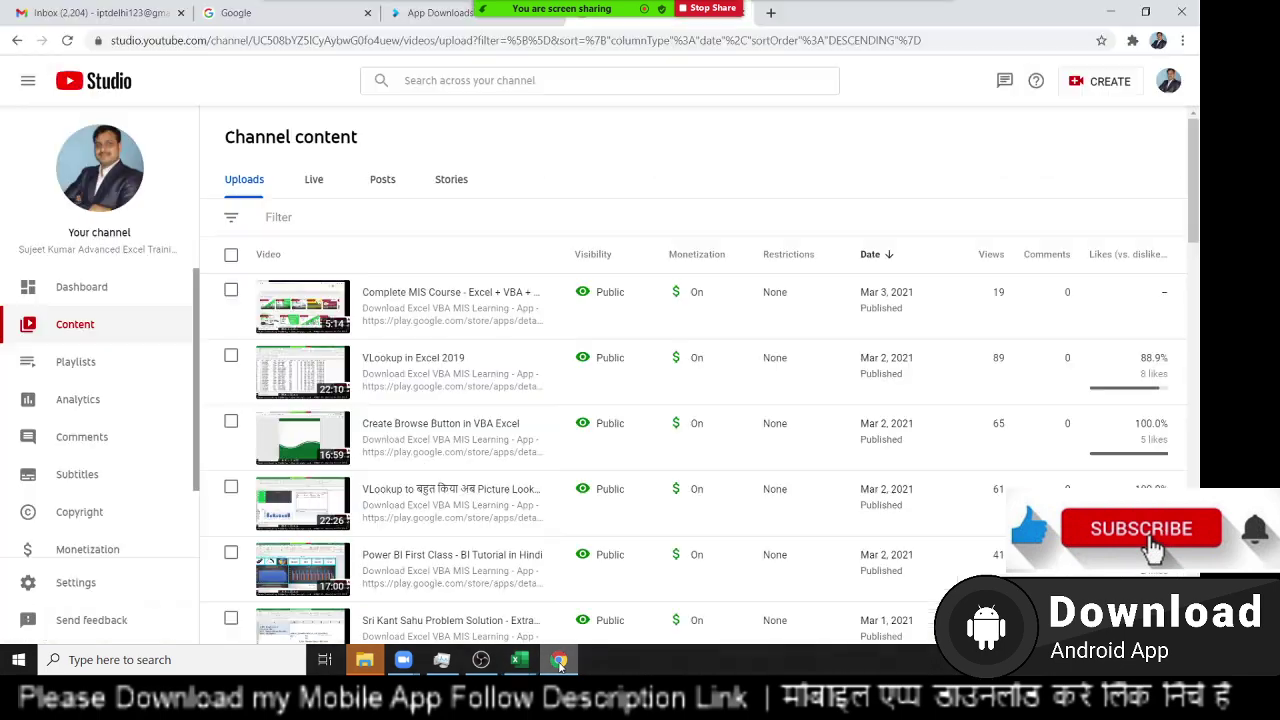
- Clear and dismiss the YouTube Studio video search, then return to Excel's Sheet4
{"action": "left_click", "coordinate": [438, 82]}
{"action": "type", "text": "d"}
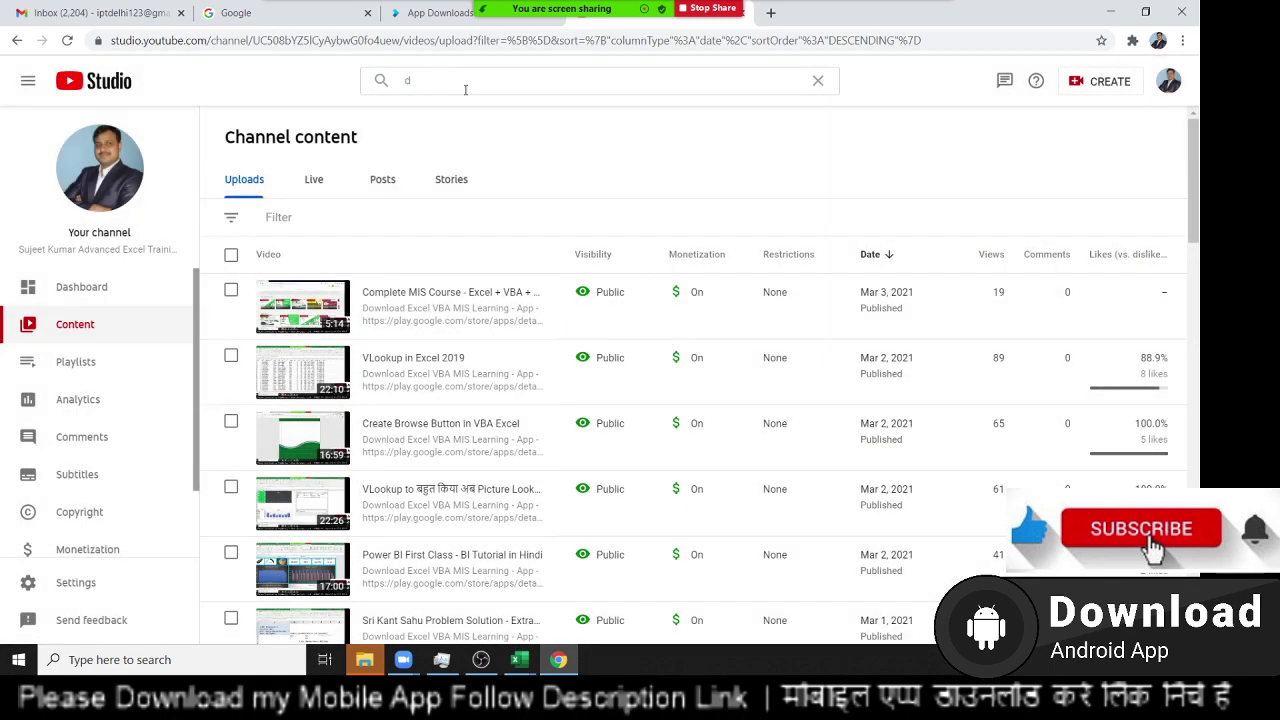
{"action": "left_click", "coordinate": [465, 89]}
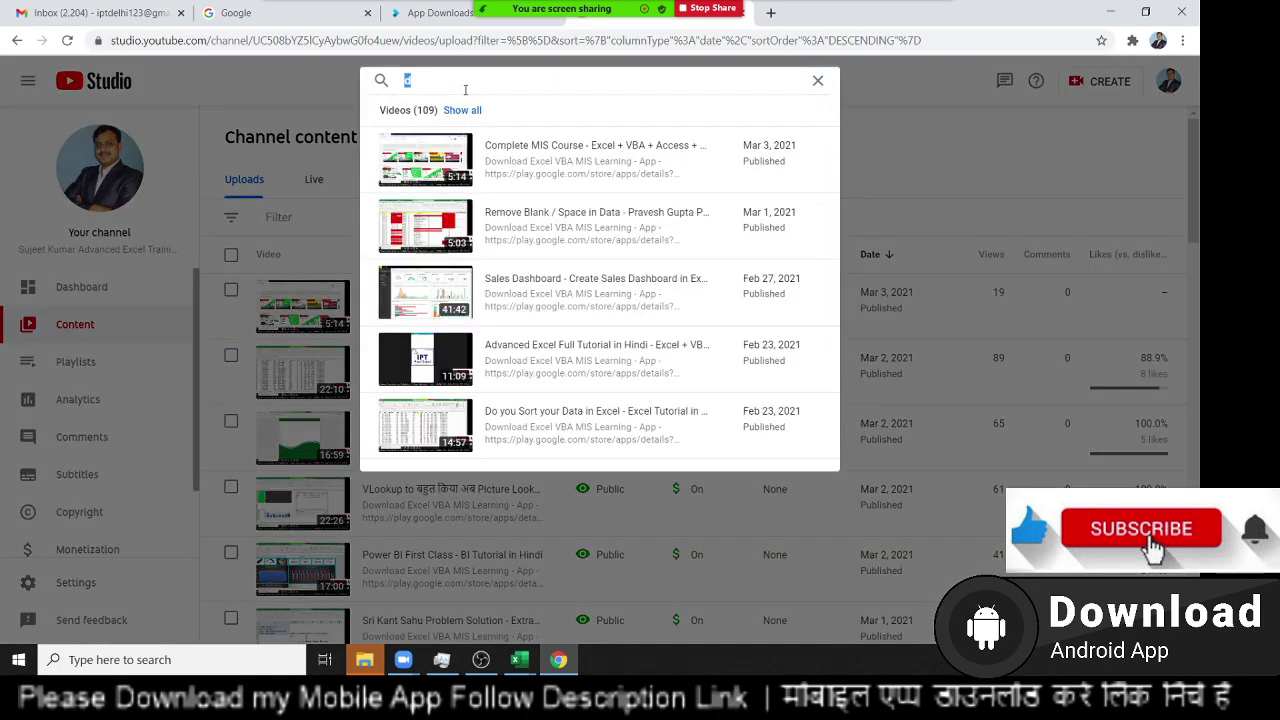
{"action": "key", "text": "BackSpace"}
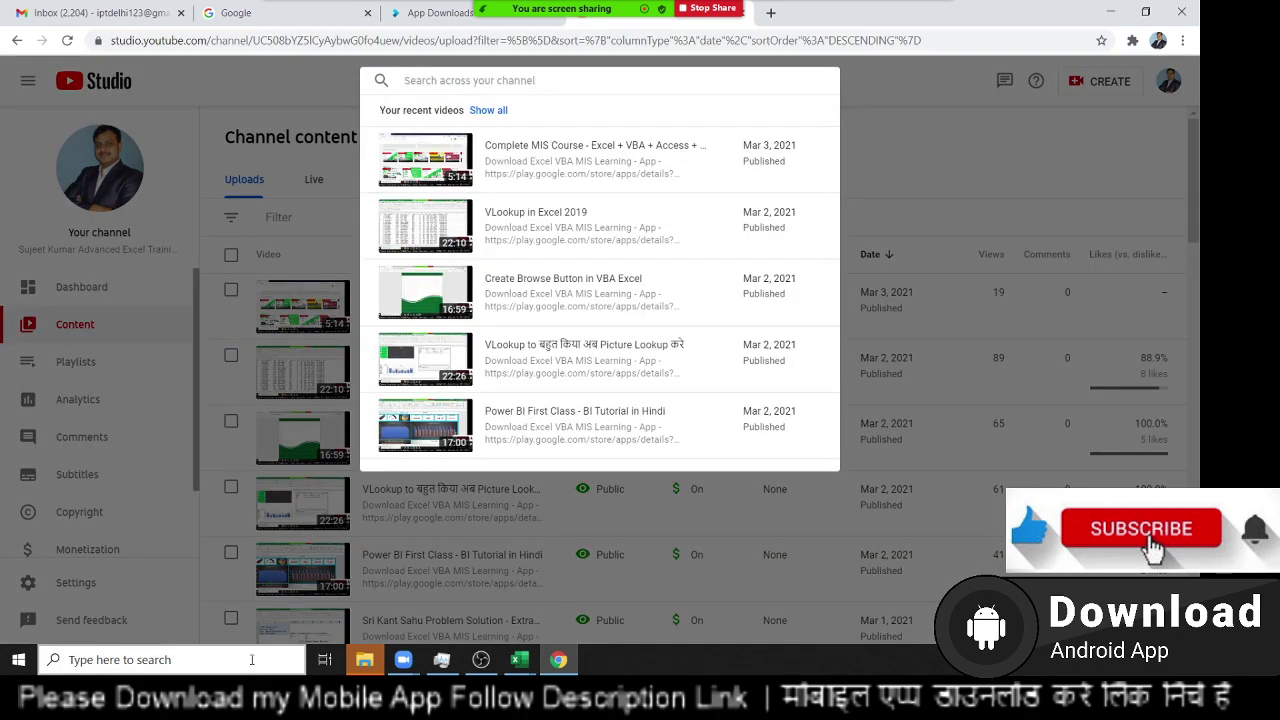
{"action": "key", "text": "Escape"}
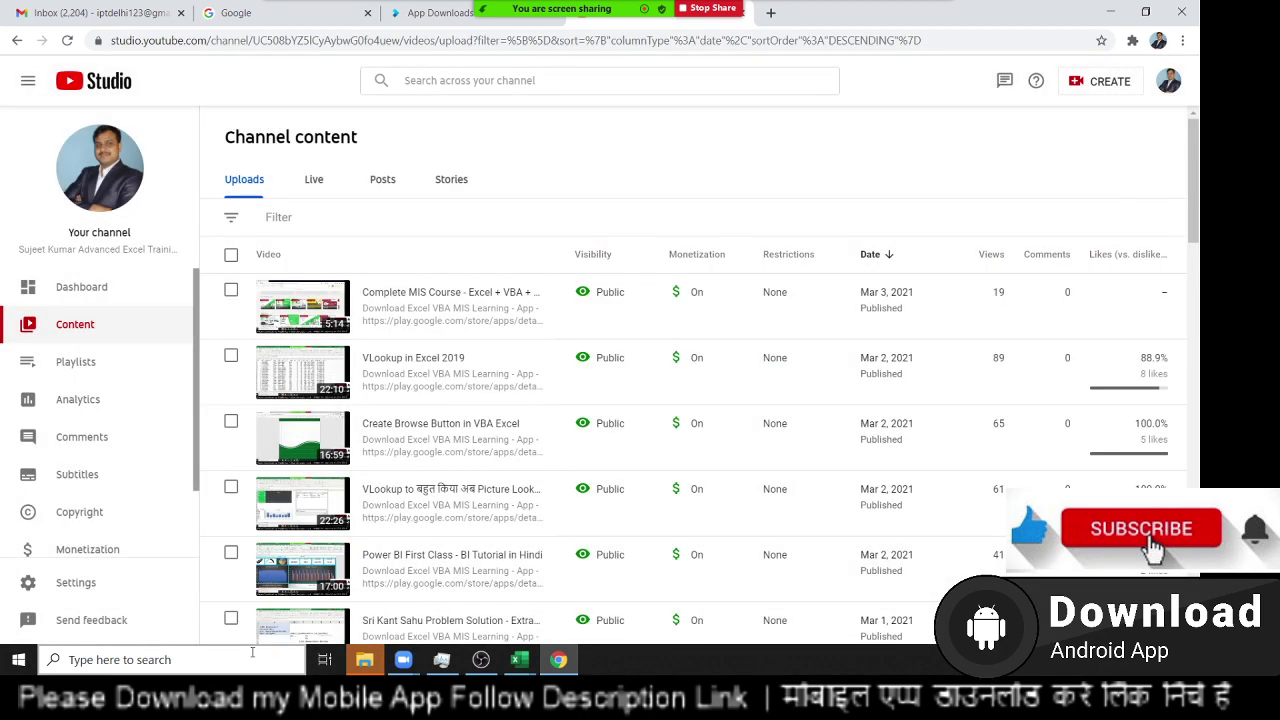
{"action": "left_click", "coordinate": [520, 659]}
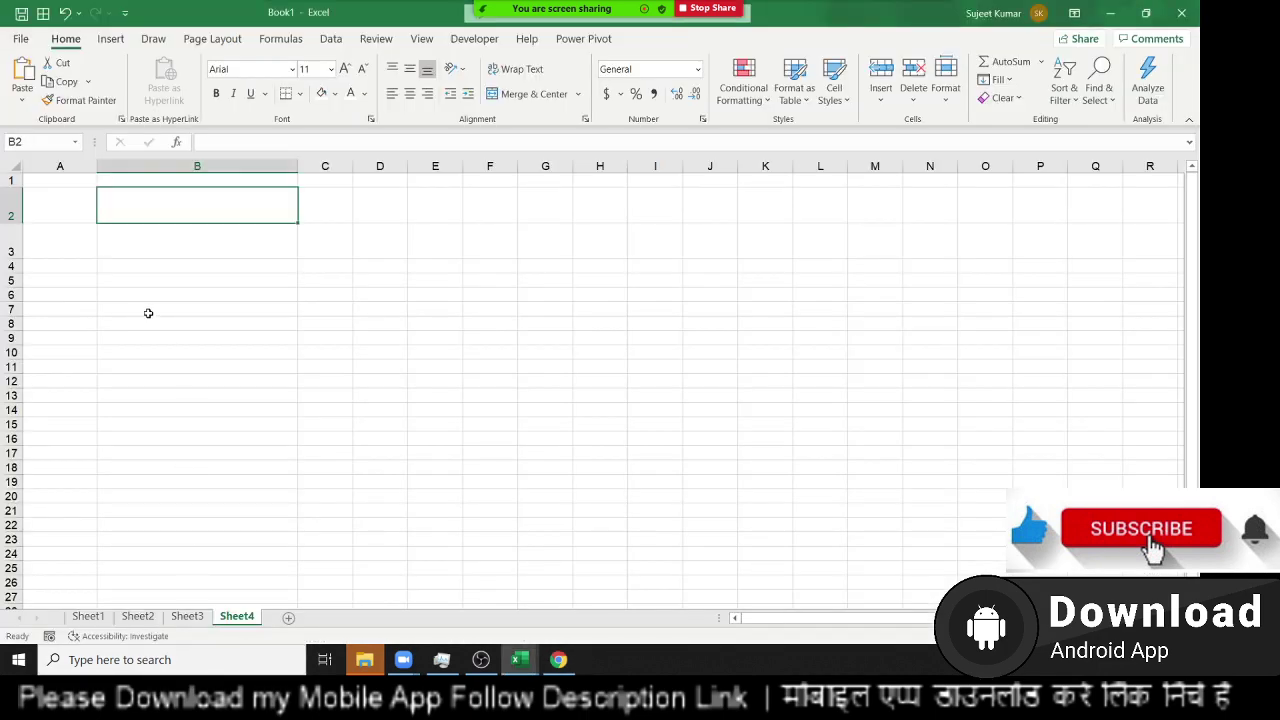
- Enter NAME in cell B2, then clear it again
{"action": "type", "text": "NAME"}
{"action": "key", "text": "Return"}
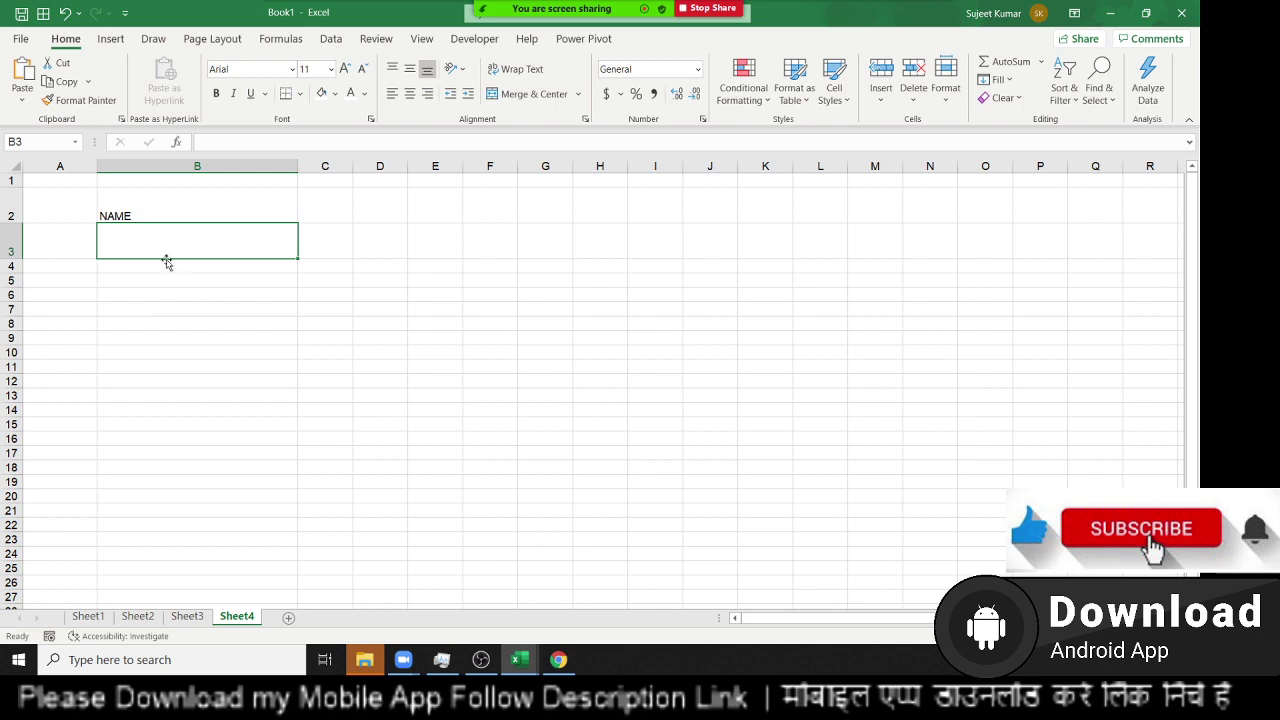
{"action": "left_click", "coordinate": [181, 217]}
{"action": "type", "text": "d"}
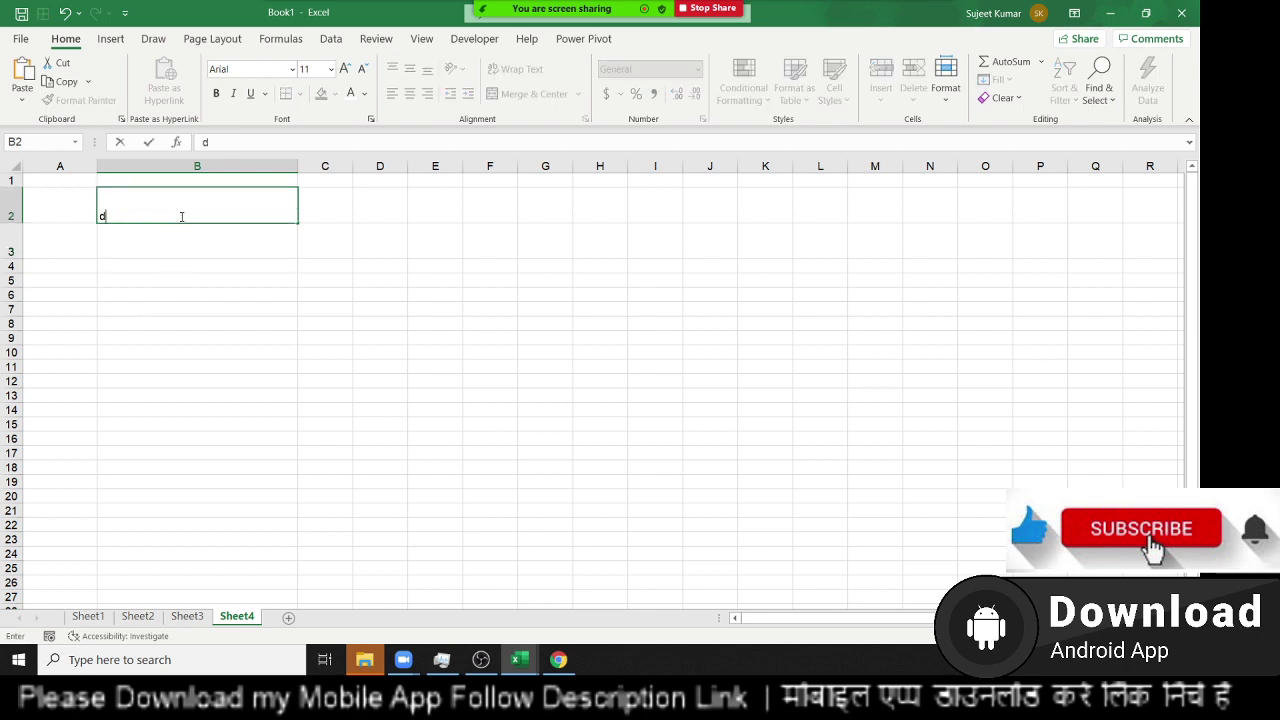
{"action": "key", "text": "Escape"}
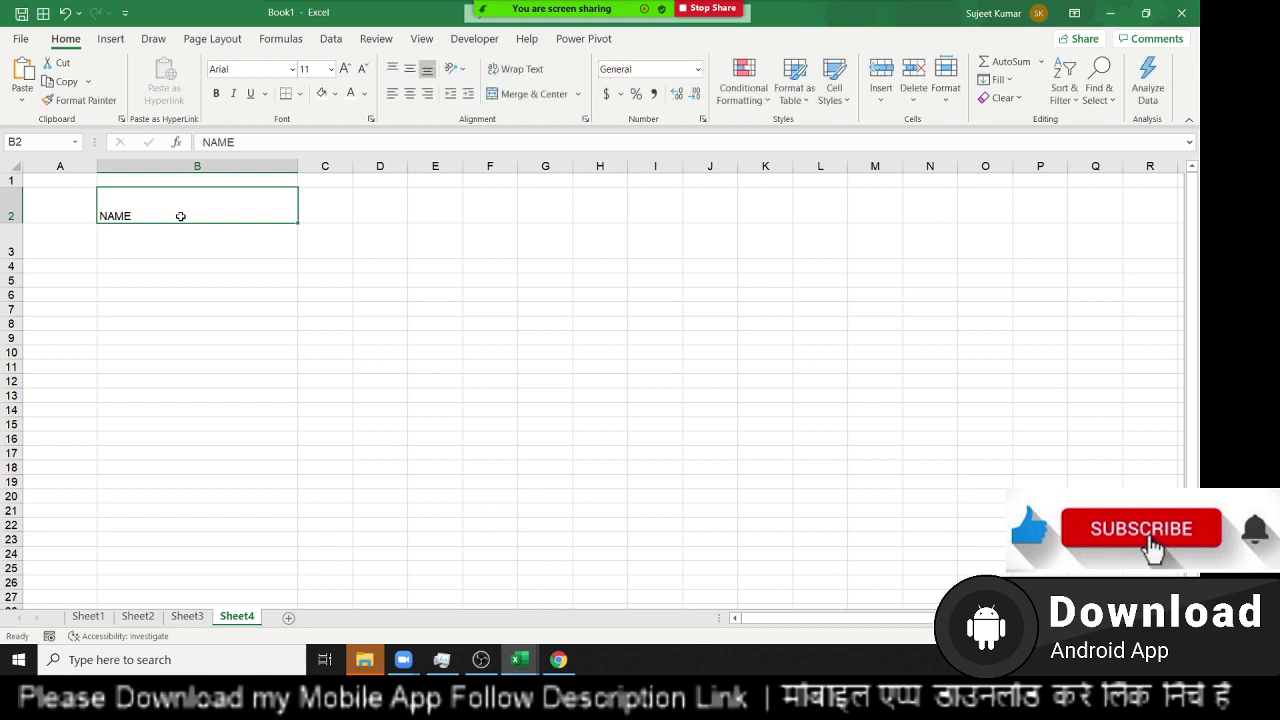
{"action": "key", "text": "Return"}
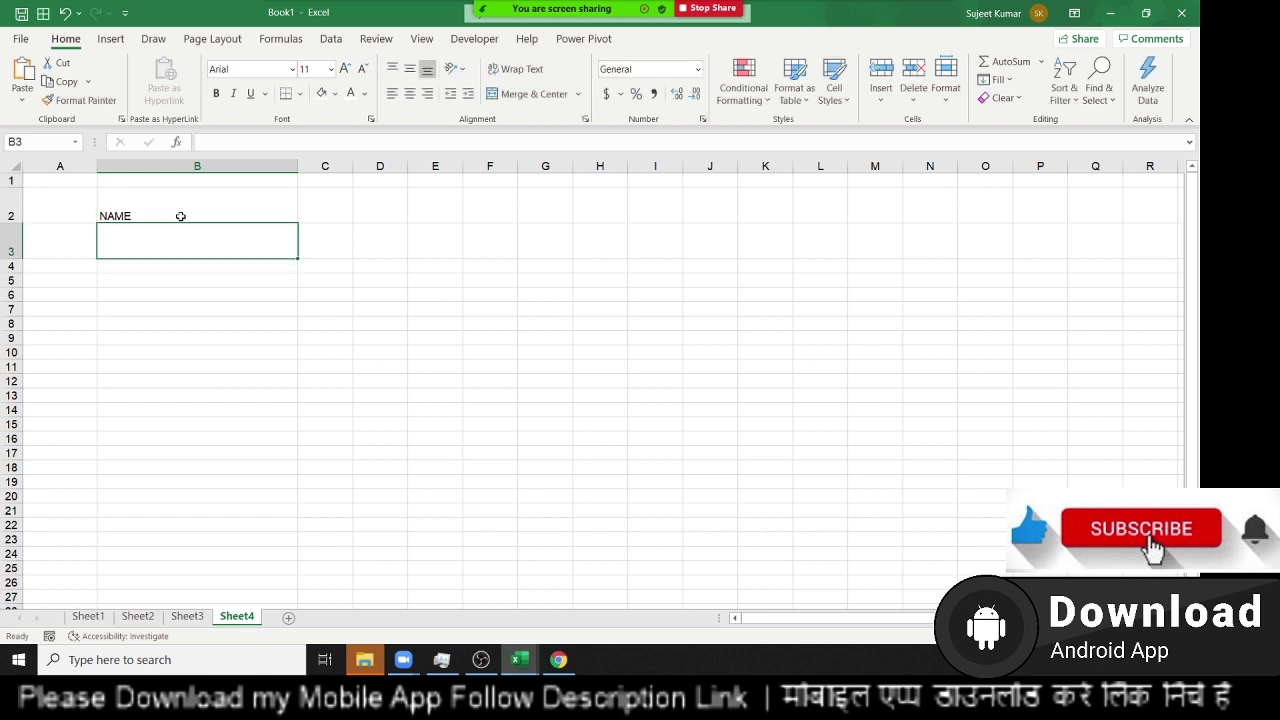
{"action": "left_click", "coordinate": [181, 216]}
{"action": "key", "text": "Delete"}
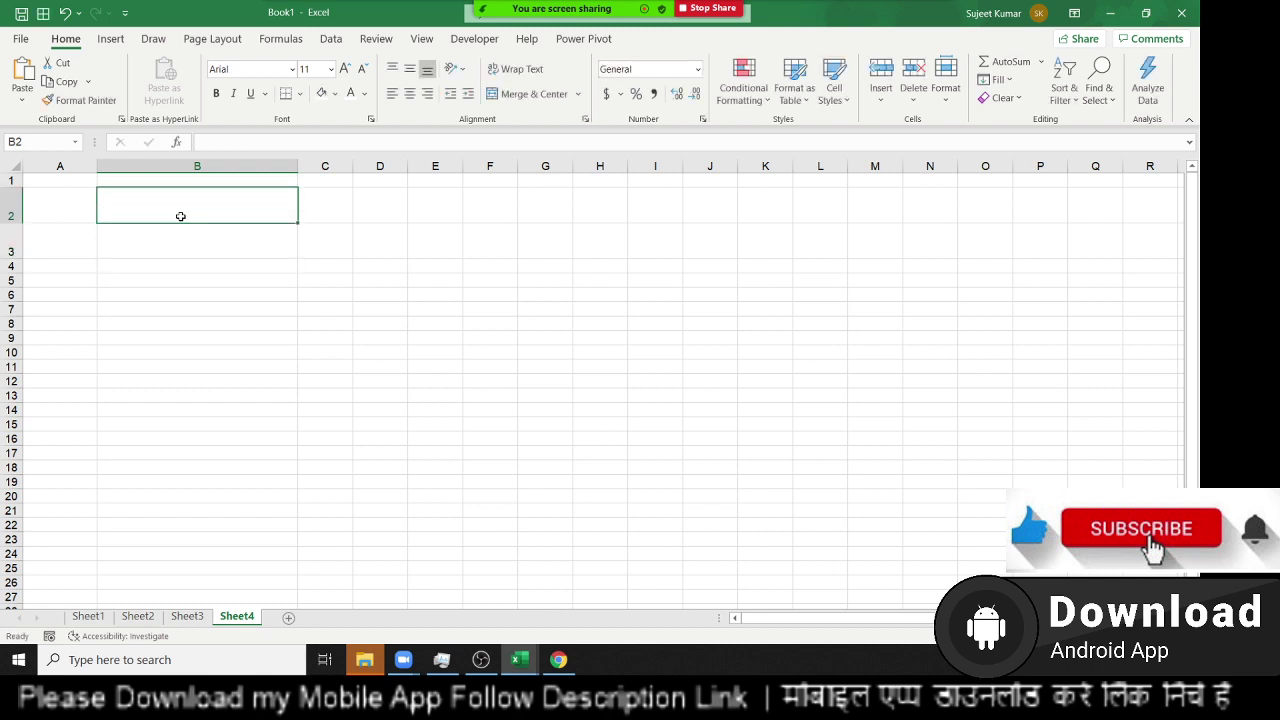
- Label A2 'User ID' and A3 'Password', then select both label cells
{"action": "key", "text": "Left"}
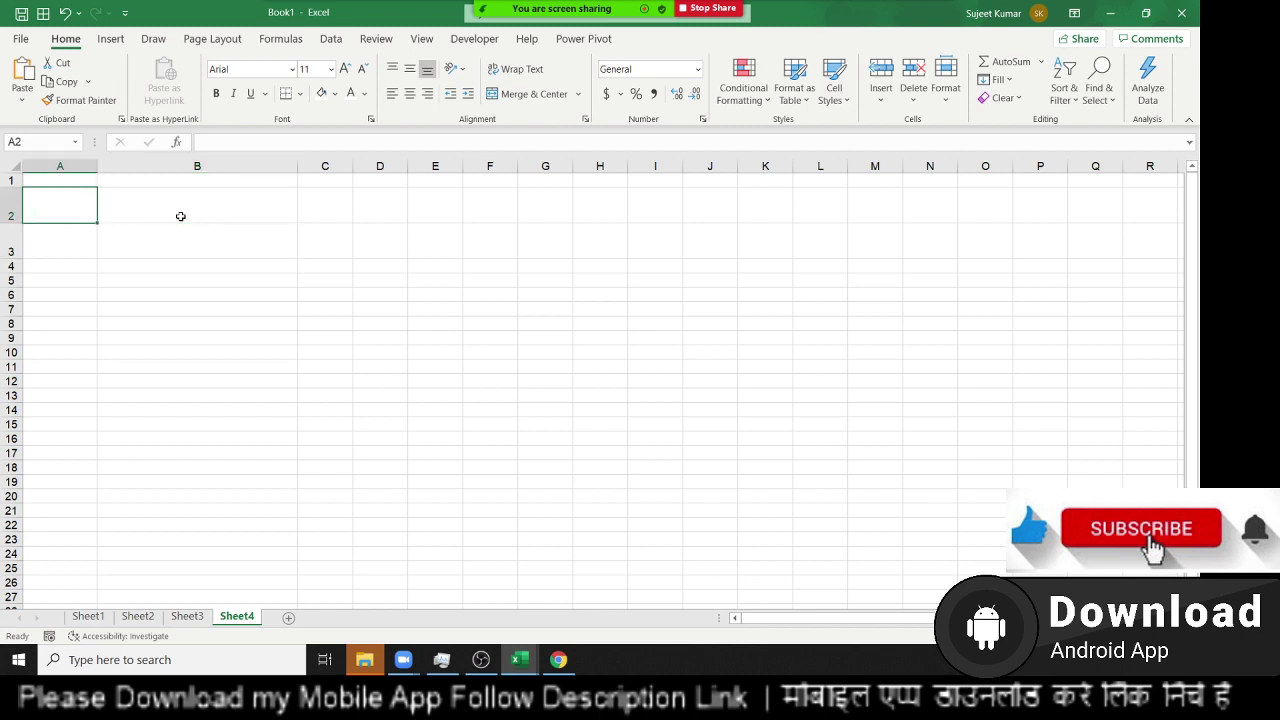
{"action": "type", "text": "User "}
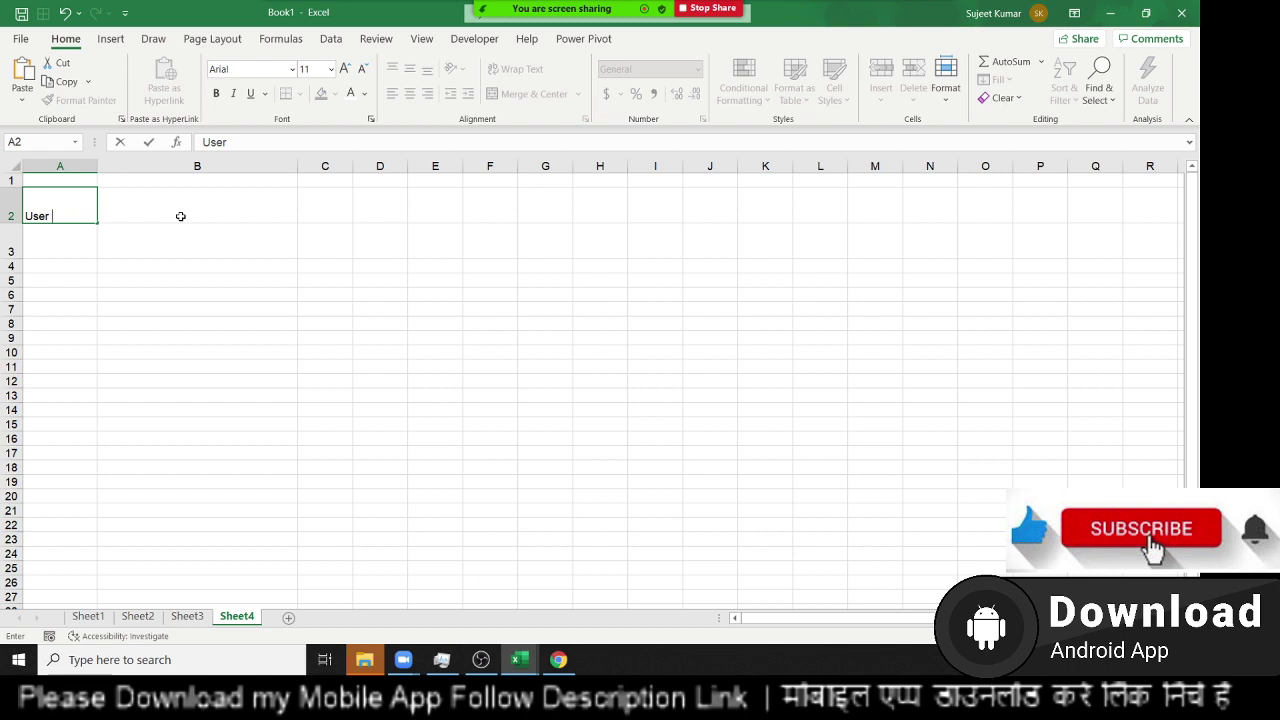
{"action": "type", "text": "ID"}
{"action": "key", "text": "Return"}
{"action": "type", "text": "Pa"}
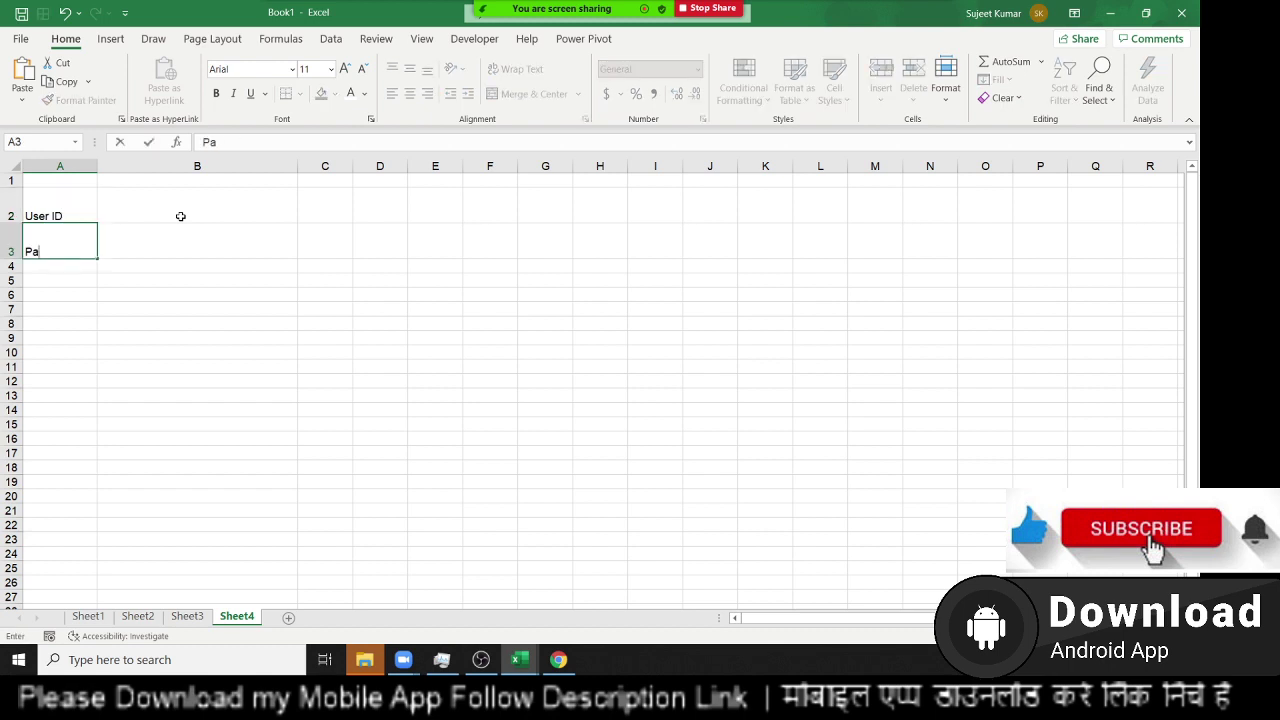
{"action": "type", "text": "ssword"}
{"action": "key", "text": "Return"}
{"action": "key", "text": "Up"}
{"action": "key", "text": "shift+Up"}
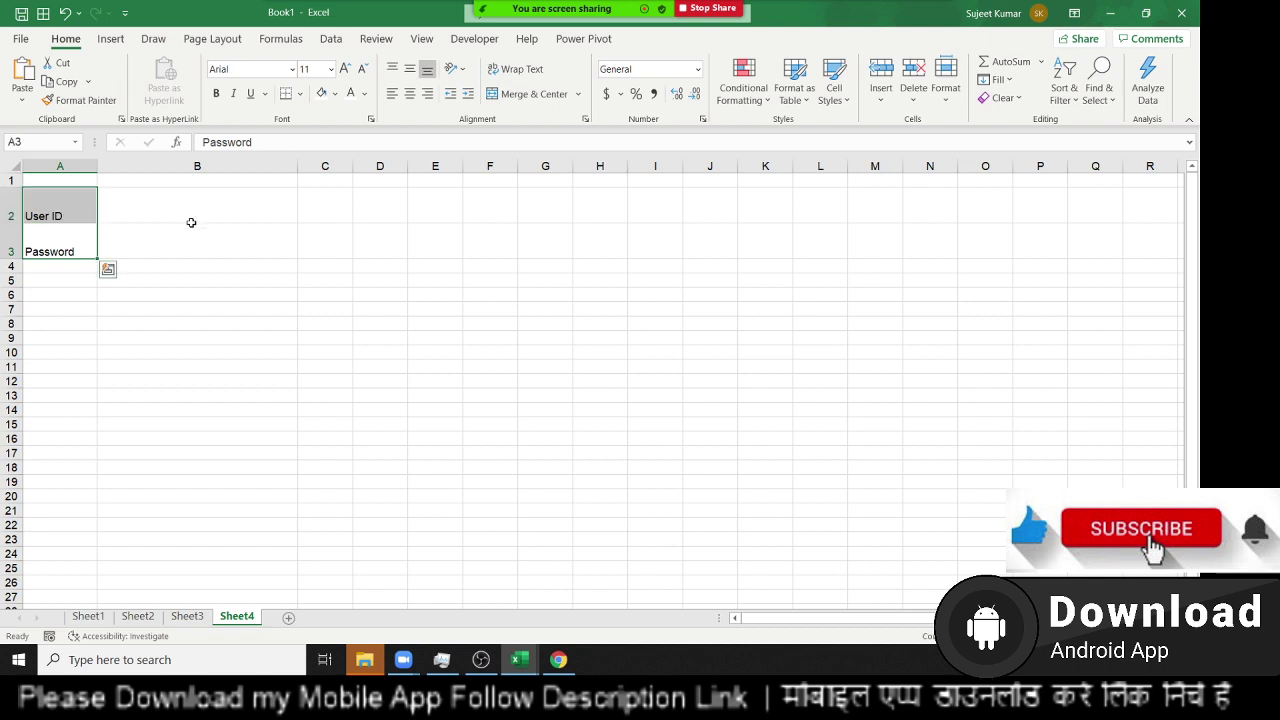
- Middle-align the User ID and Password labels and indent them far to the right
{"action": "left_click", "coordinate": [409, 93]}
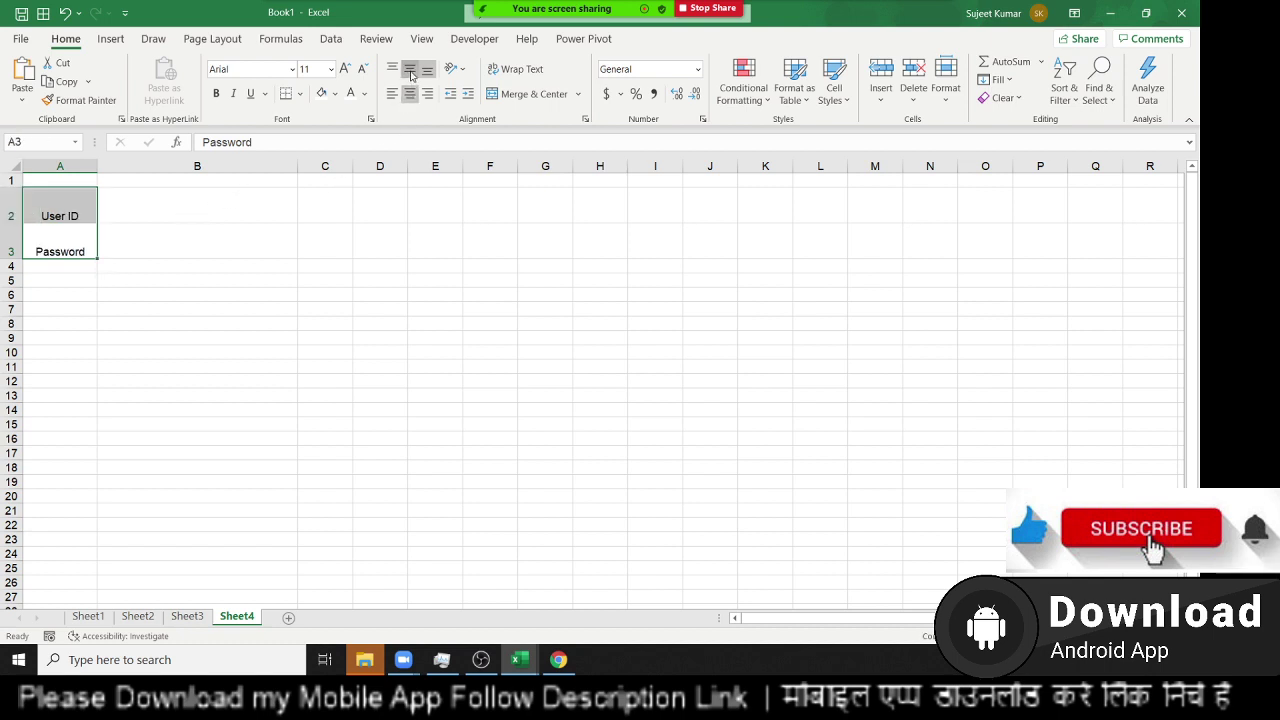
{"action": "left_click", "coordinate": [410, 72]}
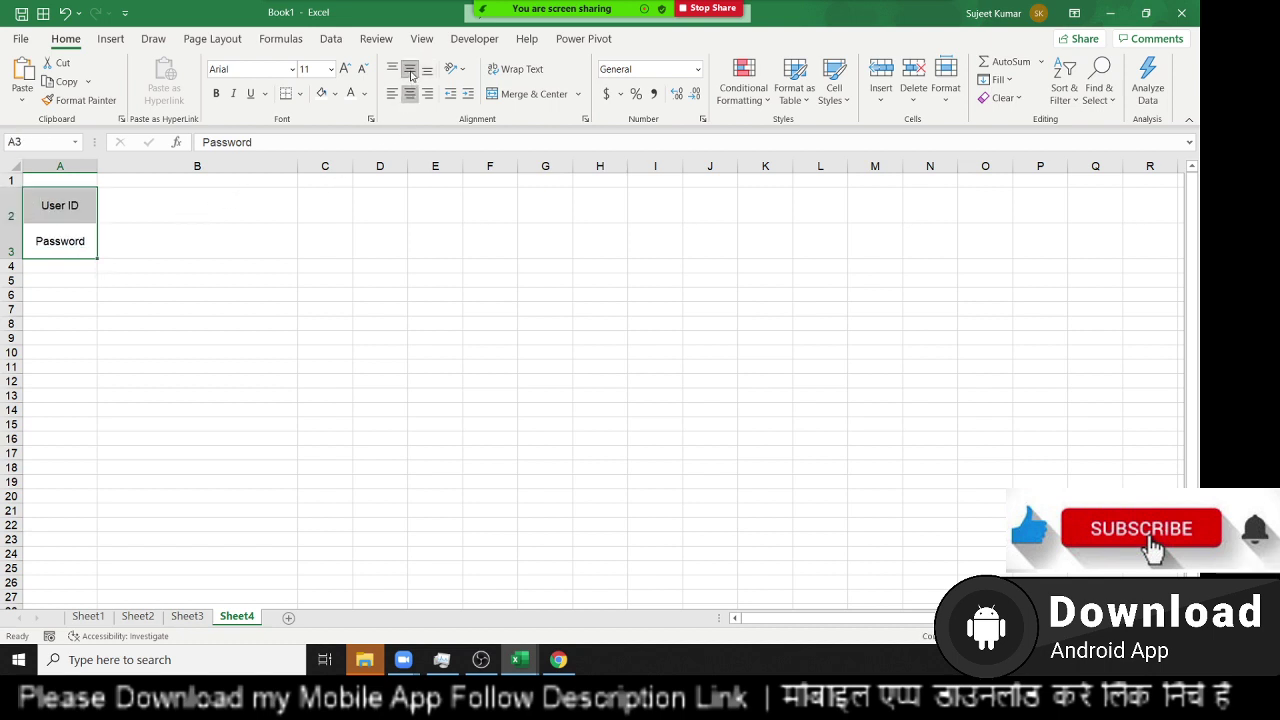
{"action": "left_click", "coordinate": [475, 103]}
{"action": "left_click", "coordinate": [475, 103]}
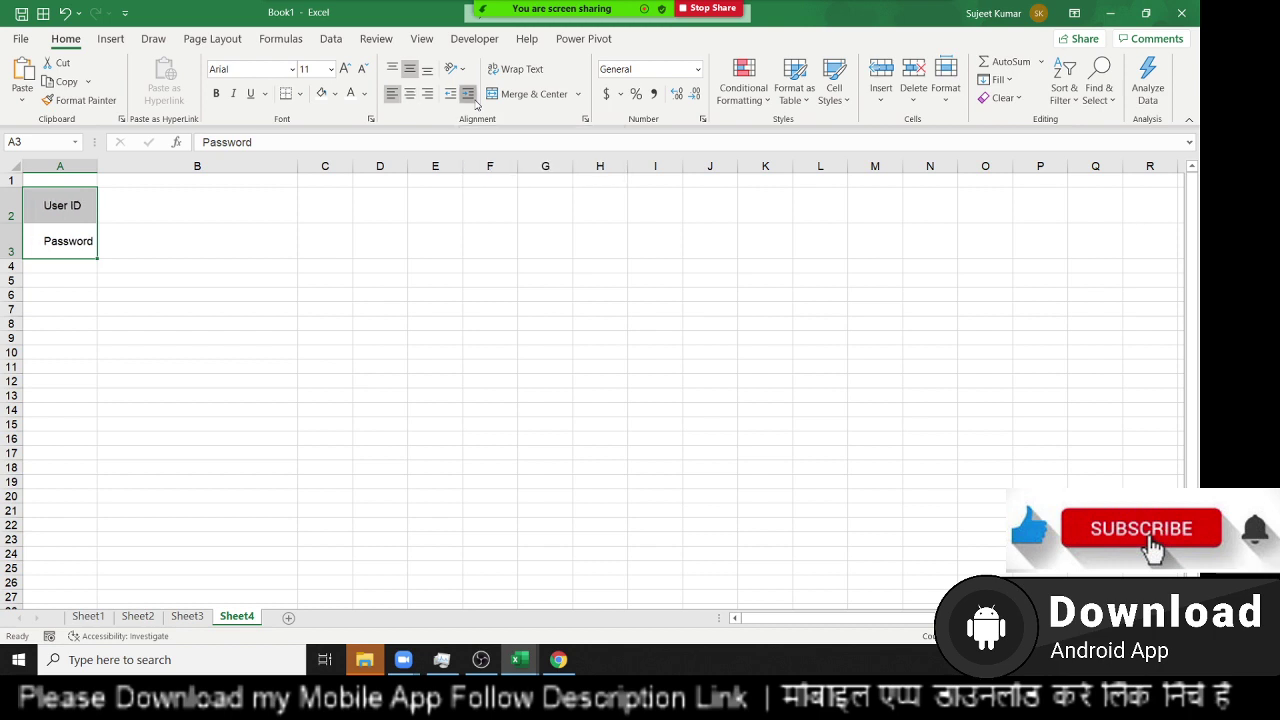
{"action": "left_click", "coordinate": [475, 103]}
{"action": "left_click", "coordinate": [475, 103]}
{"action": "left_click", "coordinate": [475, 103]}
{"action": "left_click", "coordinate": [475, 103]}
{"action": "double_click", "coordinate": [475, 103]}
{"action": "double_click", "coordinate": [475, 103]}
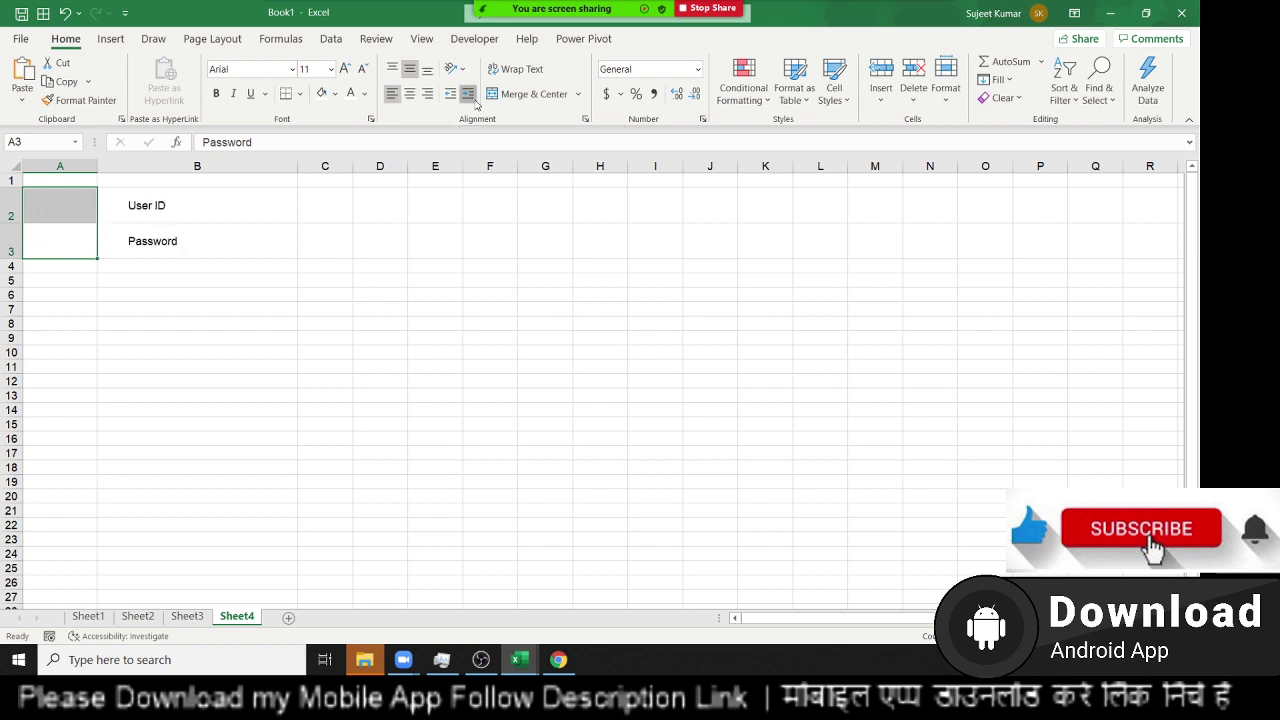
{"action": "double_click", "coordinate": [475, 103]}
{"action": "double_click", "coordinate": [475, 103]}
{"action": "left_click", "coordinate": [475, 103]}
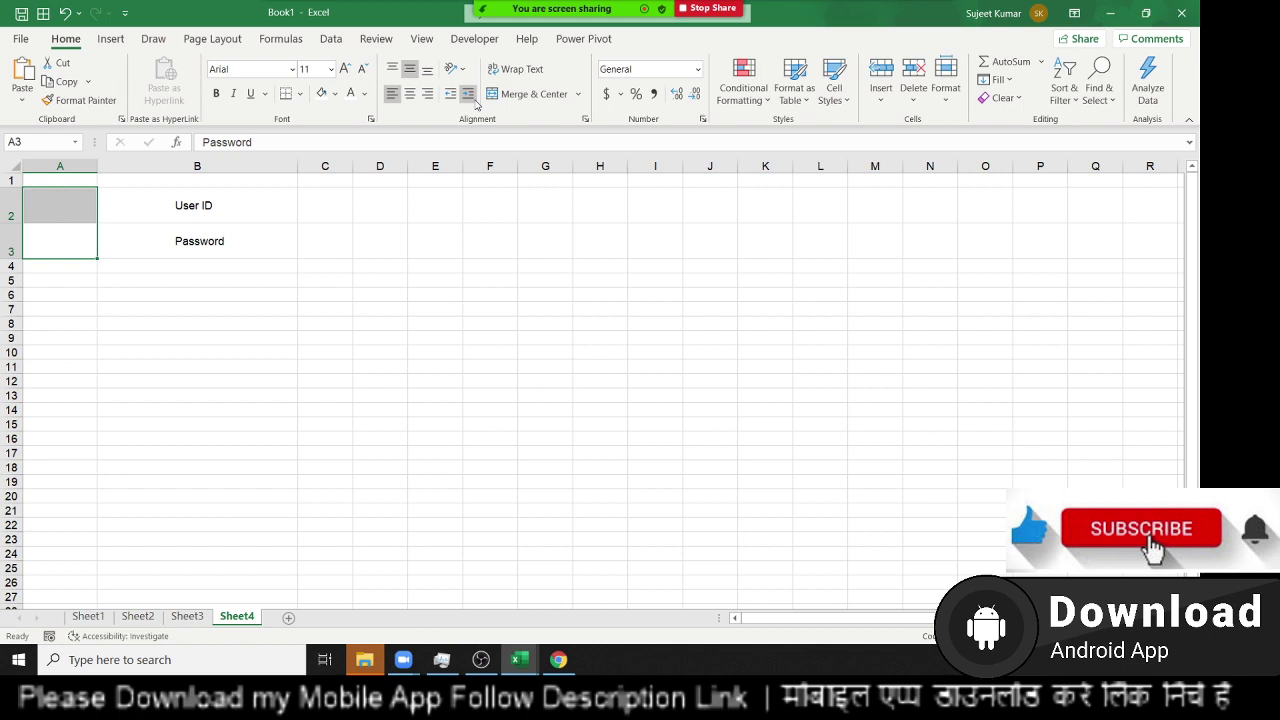
{"action": "left_click", "coordinate": [491, 268]}
- Narrow column A to a thin margin and middle-align, left-align cells B2:B3
{"action": "left_click", "coordinate": [283, 203]}
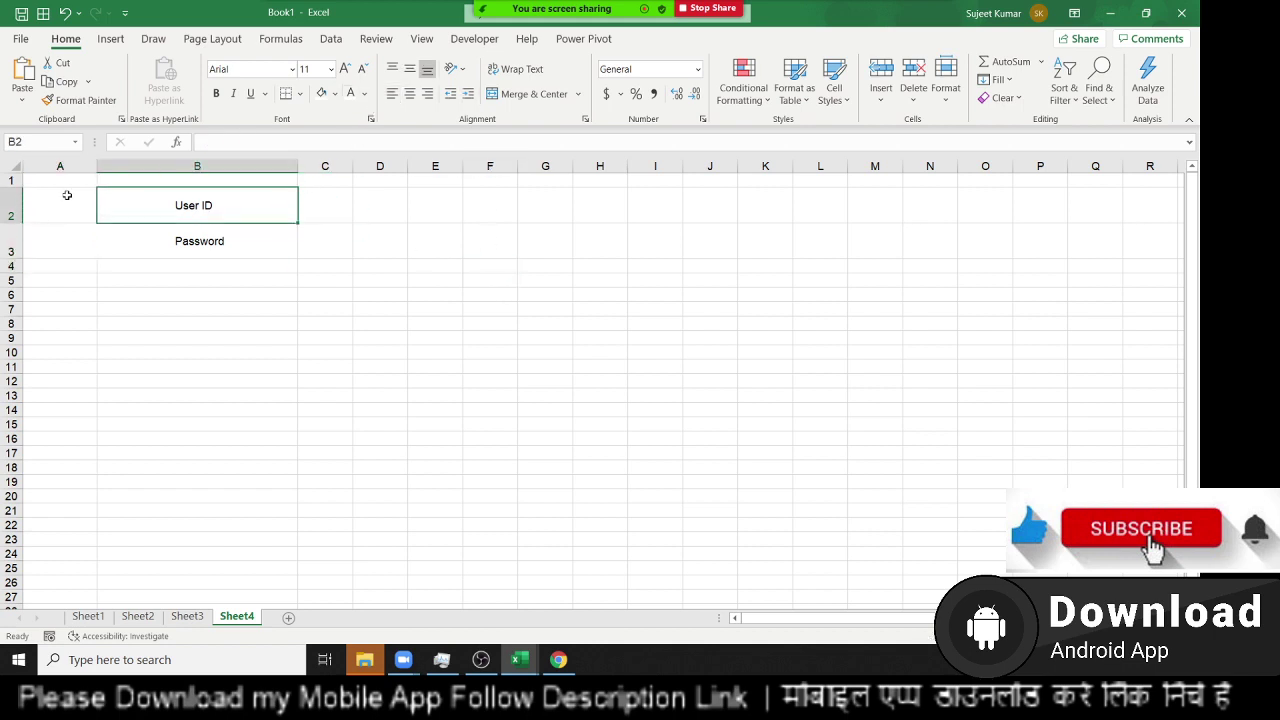
{"action": "left_click_drag", "start_coordinate": [92, 172], "coordinate": [29, 179]}
{"action": "left_click", "coordinate": [28, 180]}
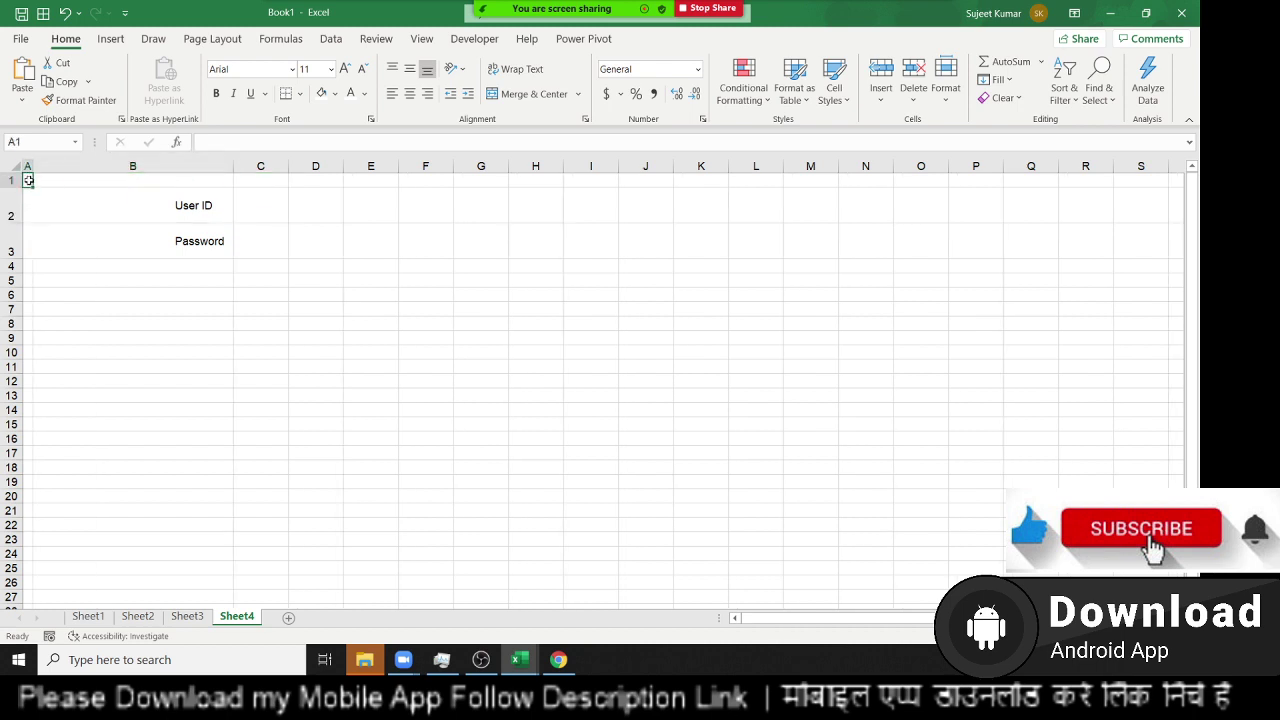
{"action": "left_click", "coordinate": [63, 245]}
{"action": "left_click", "coordinate": [86, 308]}
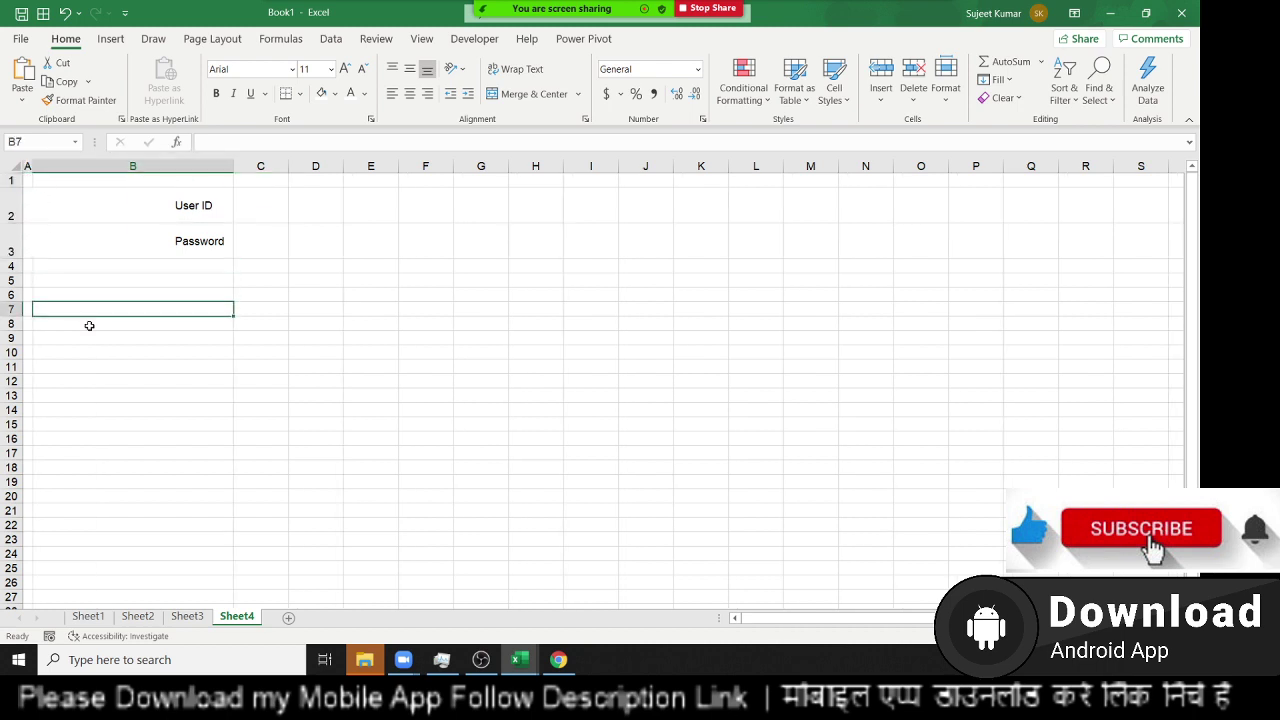
{"action": "left_click", "coordinate": [134, 216]}
{"action": "left_click_drag", "start_coordinate": [135, 211], "coordinate": [137, 237]}
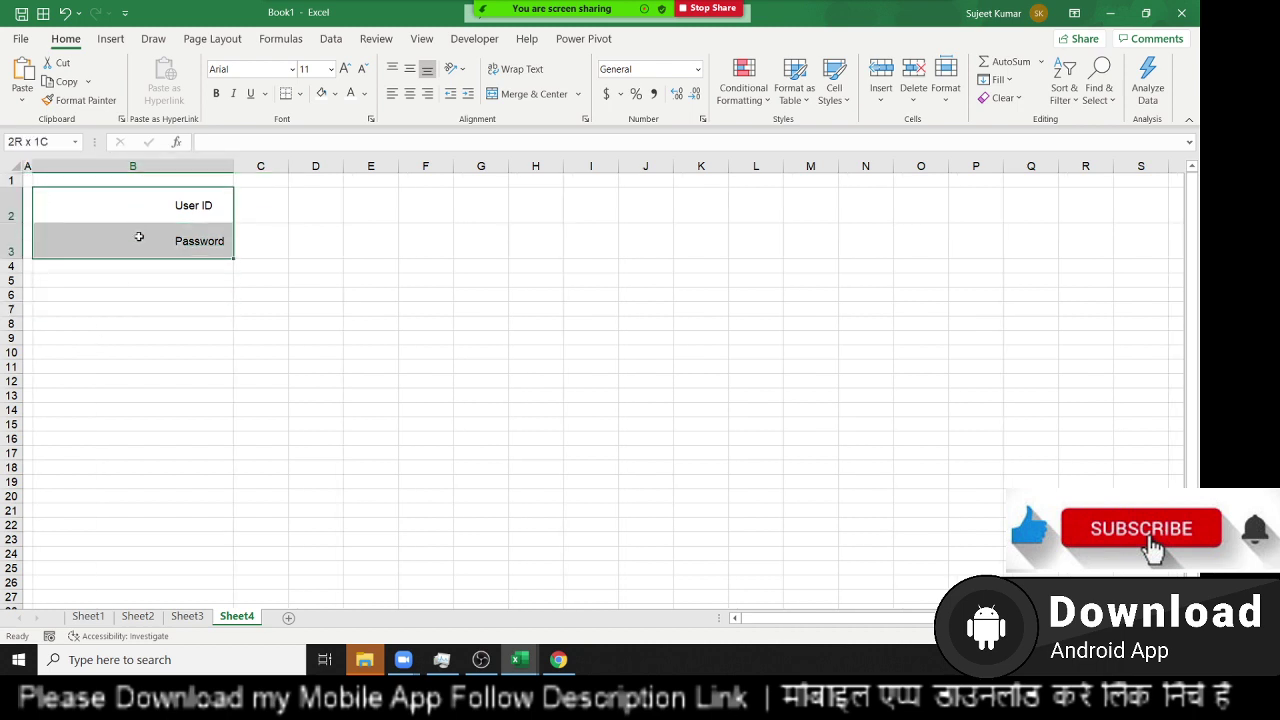
{"action": "left_click", "coordinate": [410, 72]}
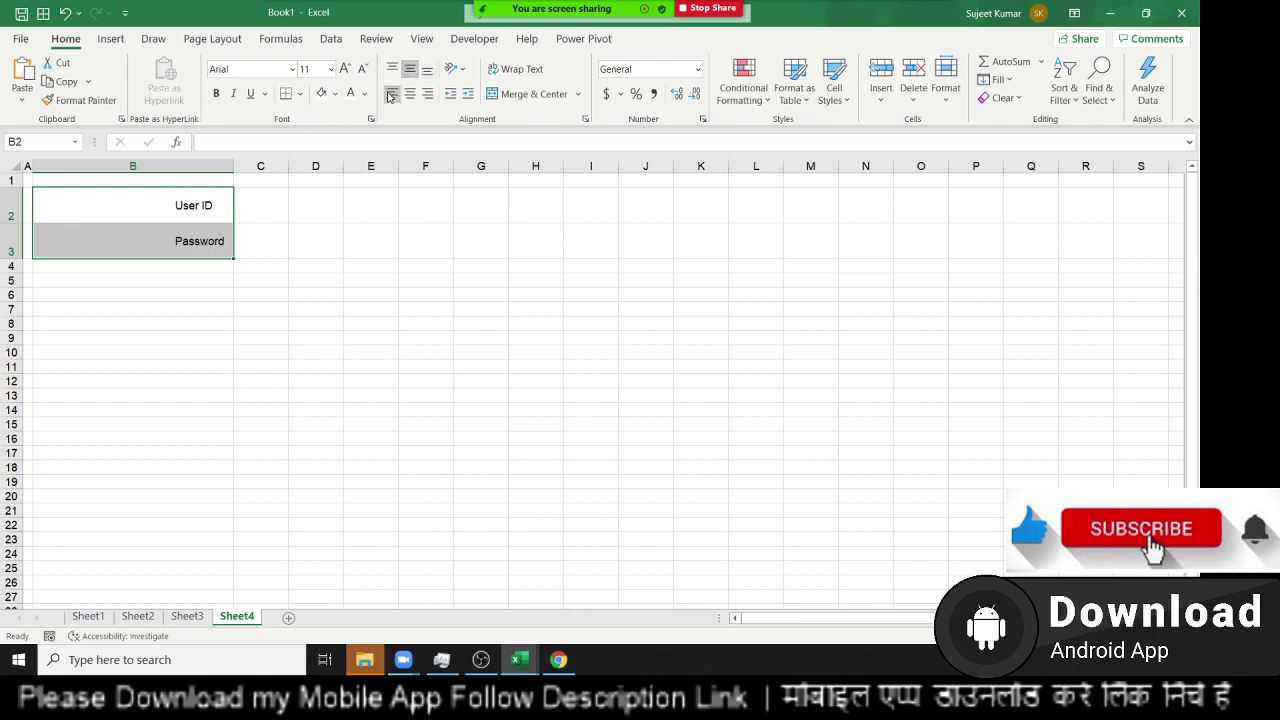
{"action": "left_click", "coordinate": [451, 94]}
{"action": "left_click", "coordinate": [449, 97]}
- Decrease the labels' indent by five steps so they sit across column B
{"action": "left_click_drag", "start_coordinate": [62, 190], "coordinate": [28, 190]}
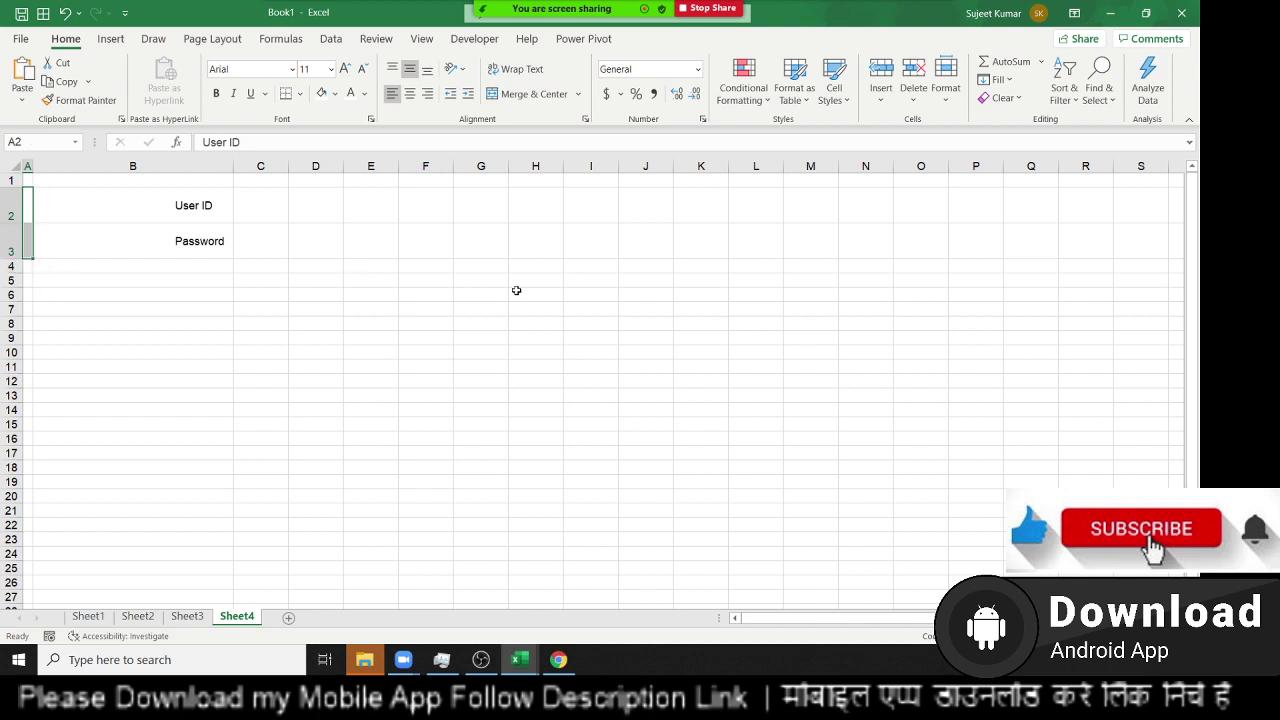
{"action": "left_click", "coordinate": [451, 94]}
{"action": "left_click", "coordinate": [451, 94]}
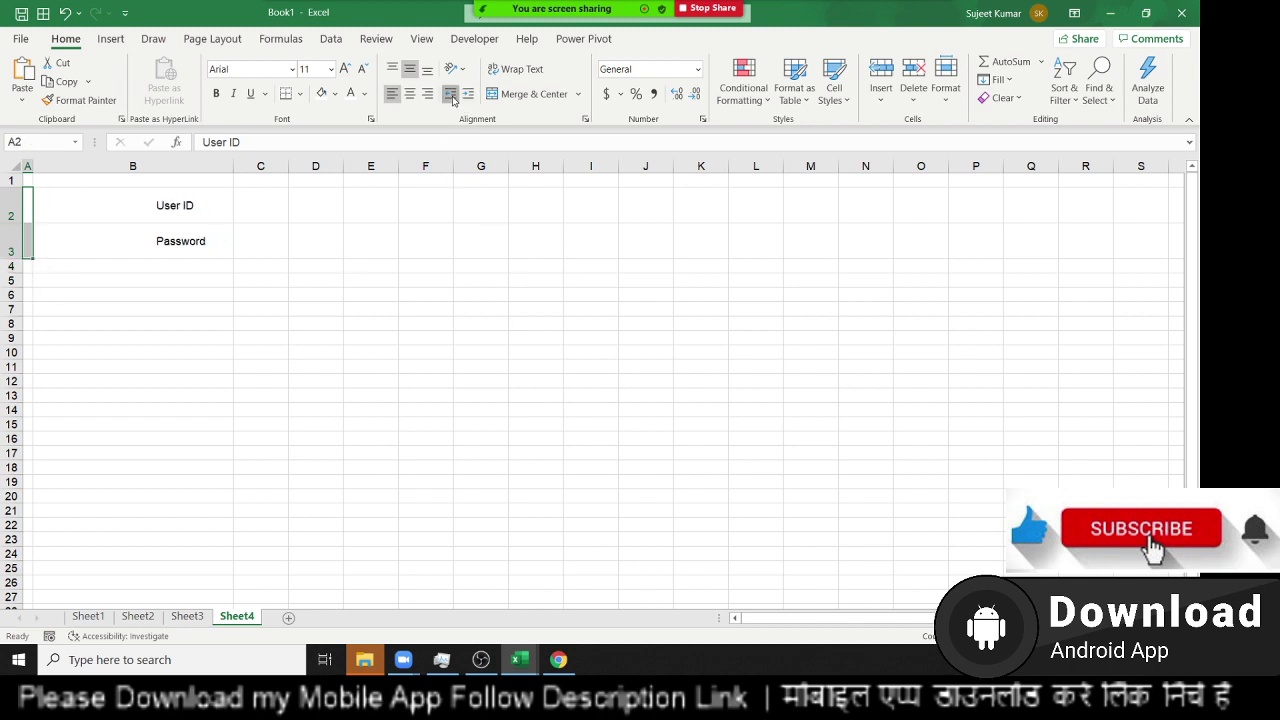
{"action": "left_click", "coordinate": [451, 94]}
{"action": "left_click", "coordinate": [451, 94]}
{"action": "left_click", "coordinate": [451, 94]}
{"action": "left_click", "coordinate": [451, 94]}
{"action": "left_click", "coordinate": [489, 330]}
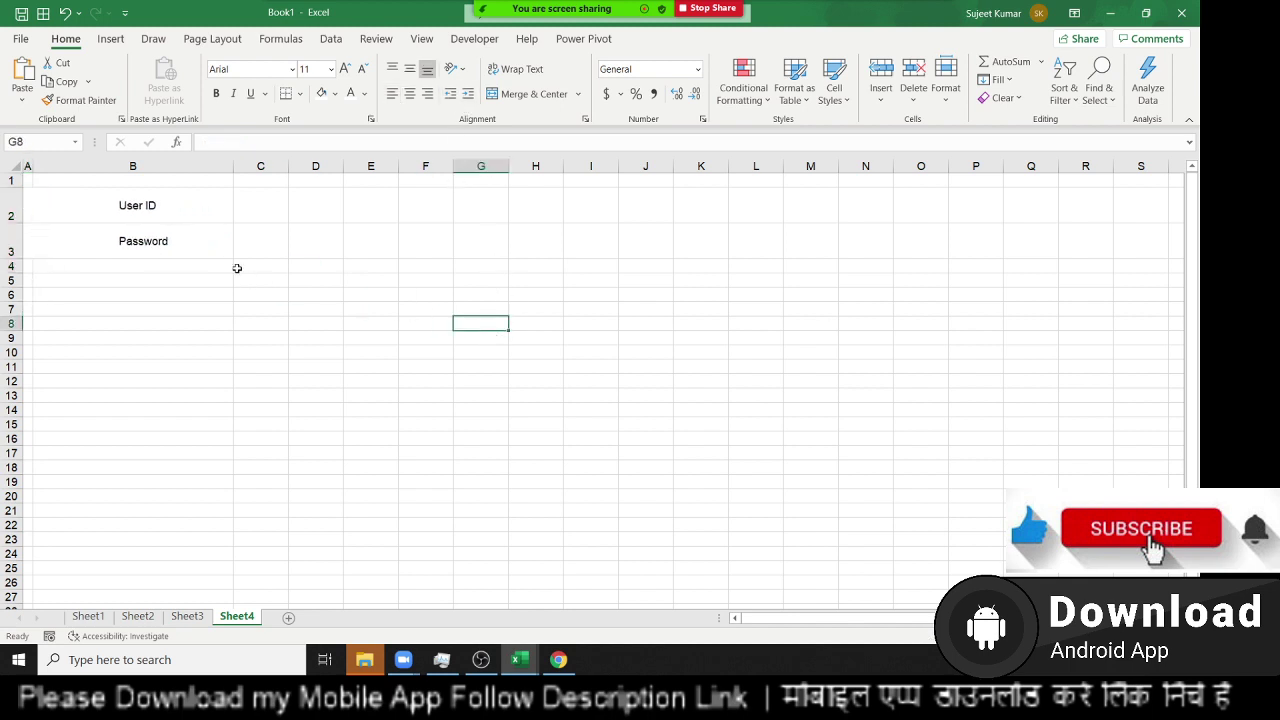
{"action": "left_click", "coordinate": [222, 249]}
- Fill cells B2:B3 with dark blue
{"action": "left_click_drag", "start_coordinate": [222, 249], "coordinate": [211, 208]}
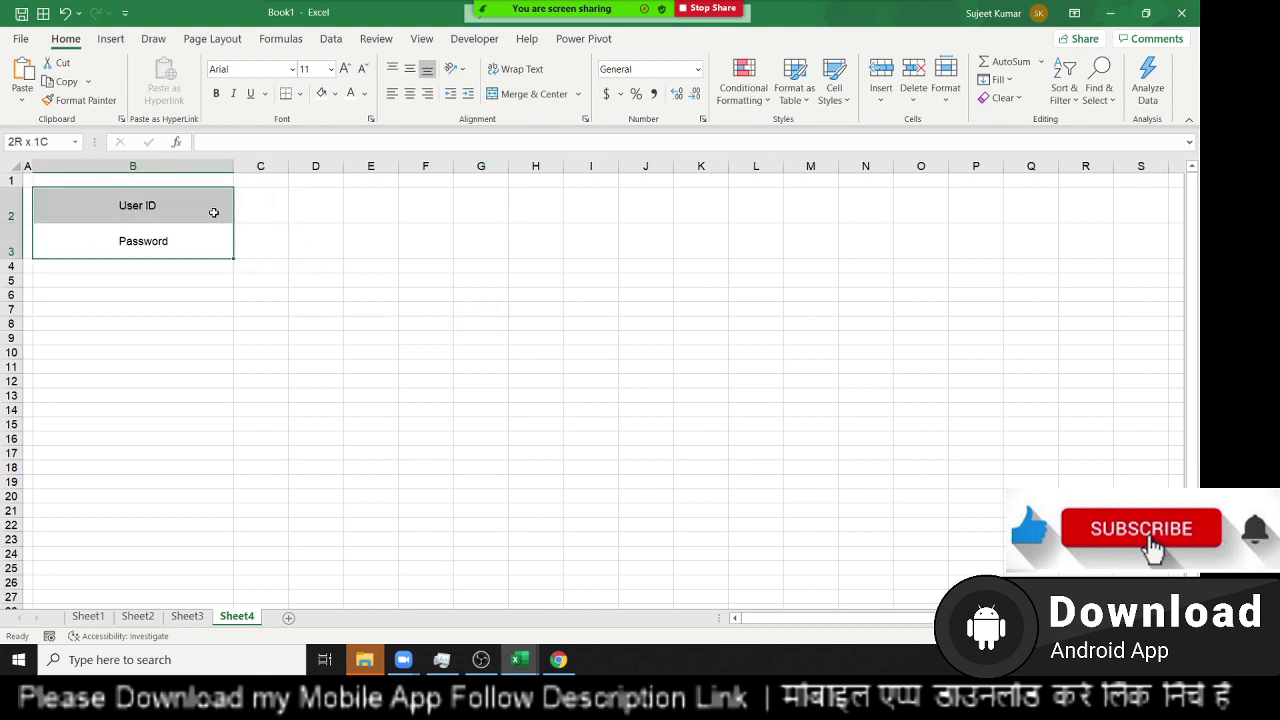
{"action": "left_click", "coordinate": [335, 93]}
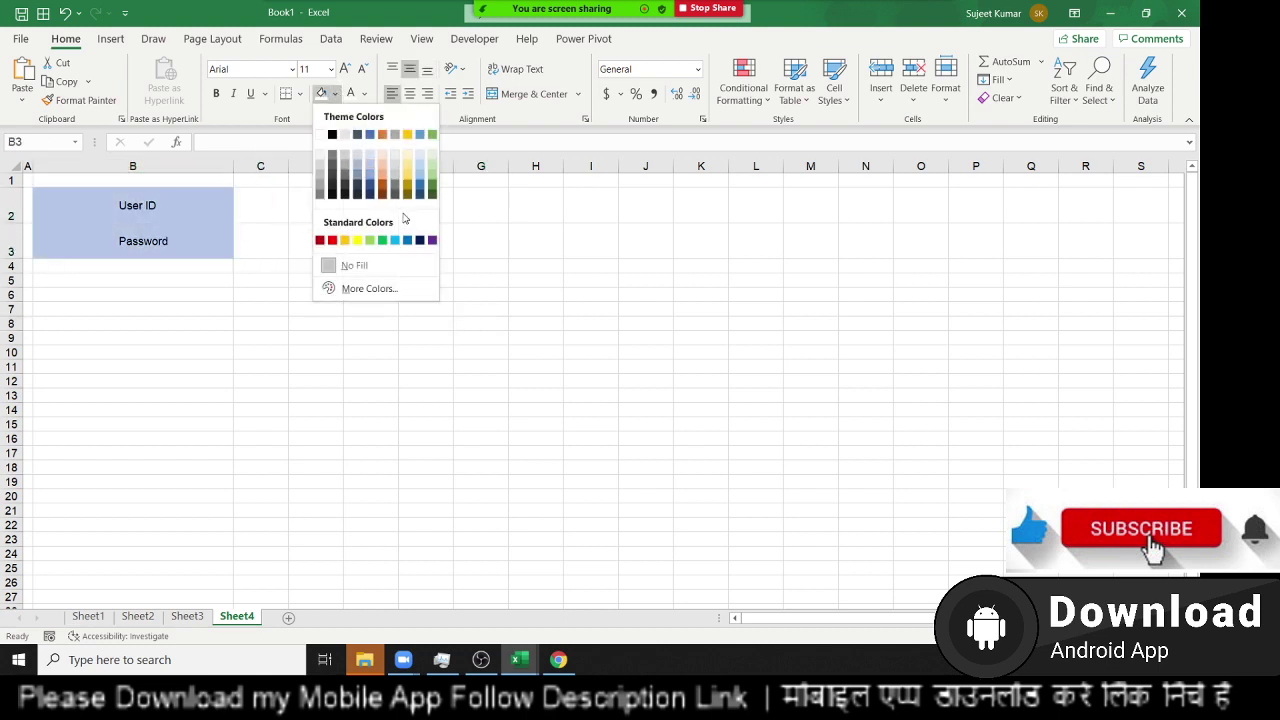
{"action": "left_click", "coordinate": [418, 241]}
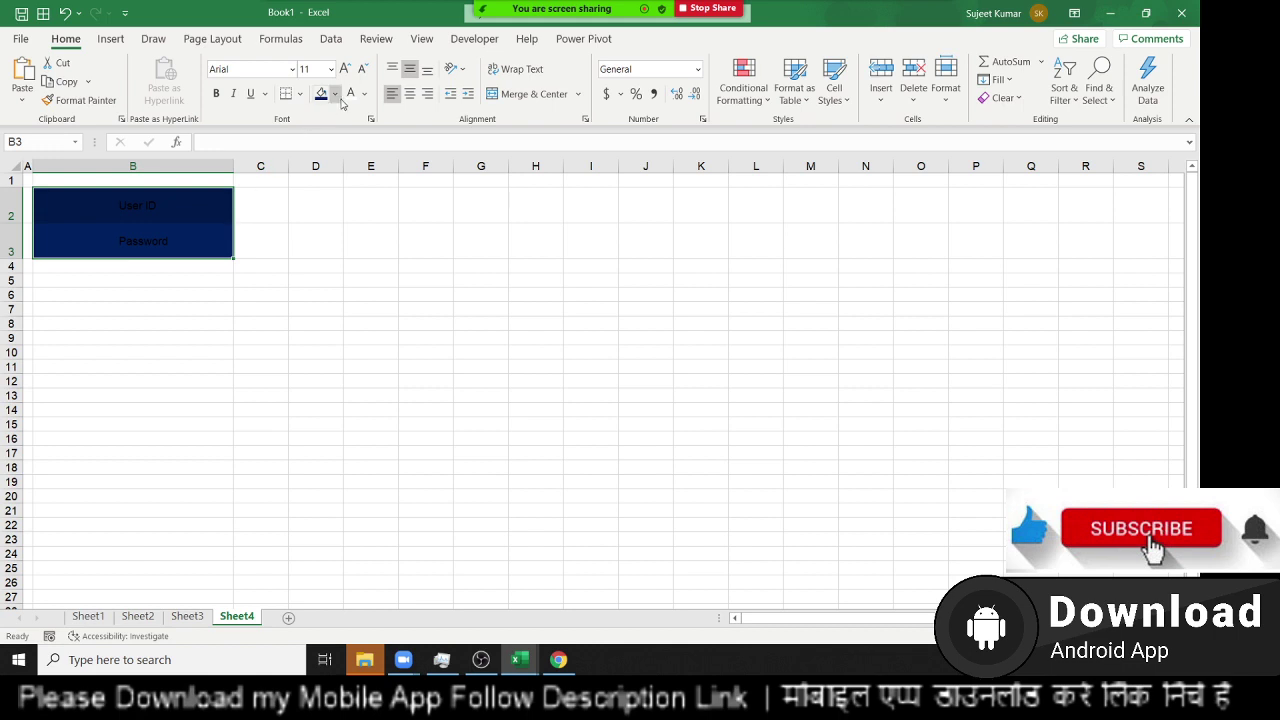
- Make the User ID and Password label text in A2:A3 white
{"action": "left_click", "coordinate": [25, 216]}
{"action": "left_click_drag", "start_coordinate": [25, 216], "coordinate": [28, 250]}
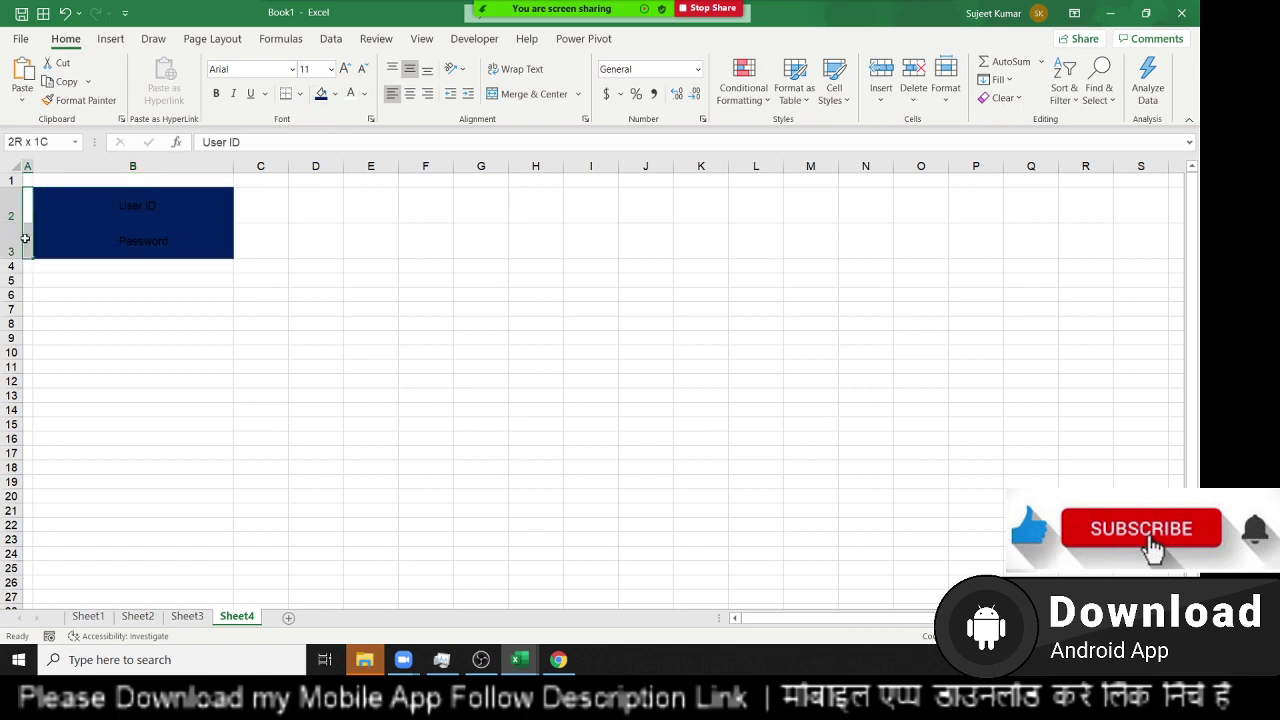
{"action": "left_click", "coordinate": [350, 94]}
{"action": "left_click", "coordinate": [355, 235]}
{"action": "left_click", "coordinate": [127, 241]}
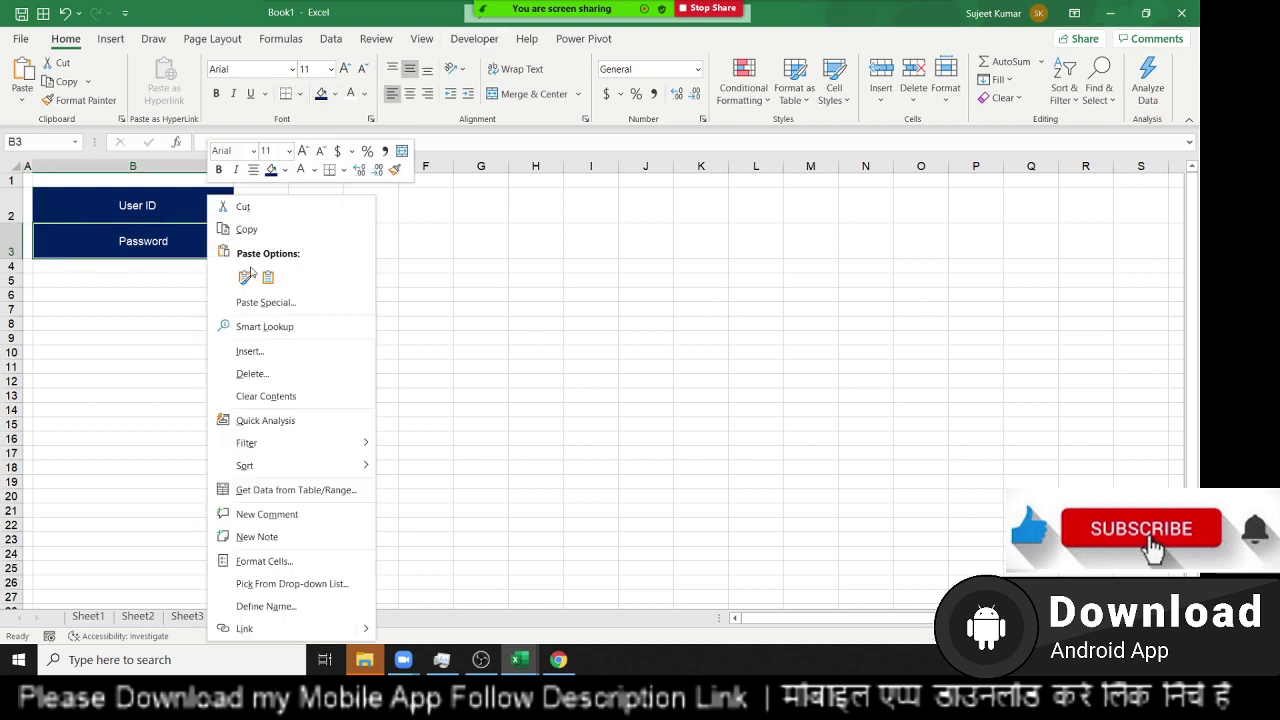
- Give the Password cell B3 a thick white top border through Format Cells
{"action": "right_click", "coordinate": [208, 238]}
{"action": "left_click", "coordinate": [252, 561]}
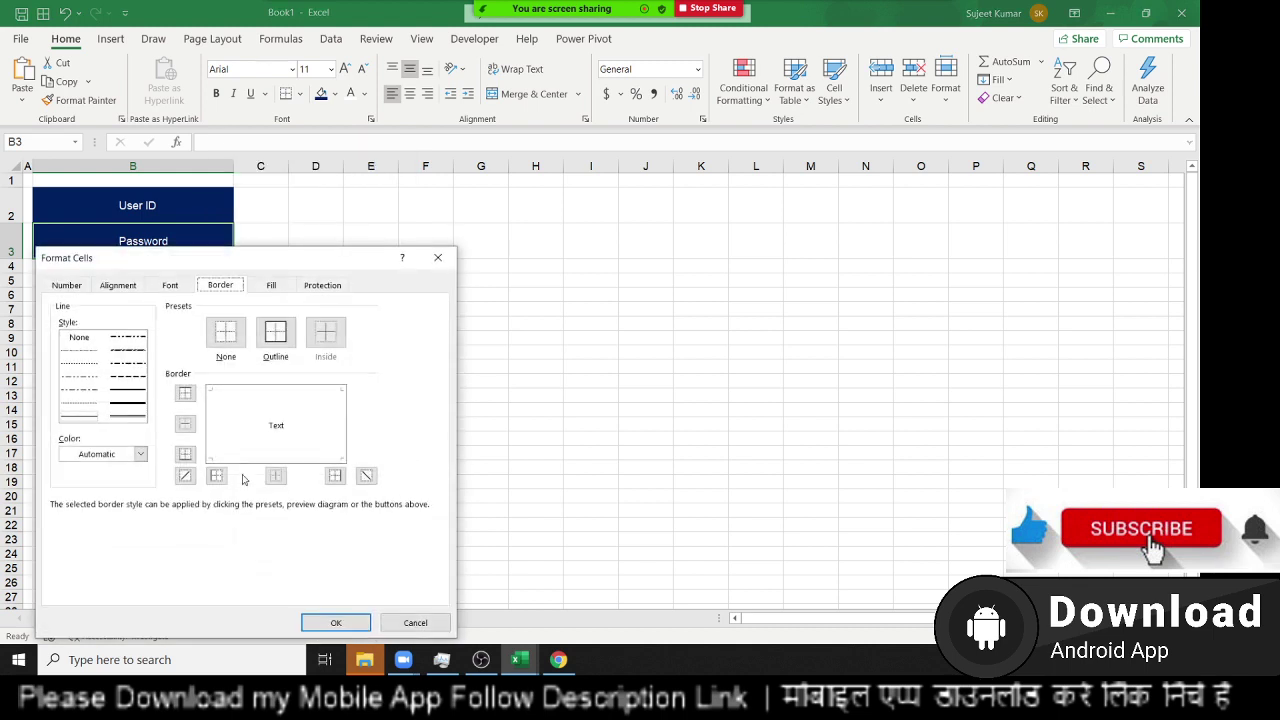
{"action": "left_click", "coordinate": [116, 405]}
{"action": "left_click", "coordinate": [106, 451]}
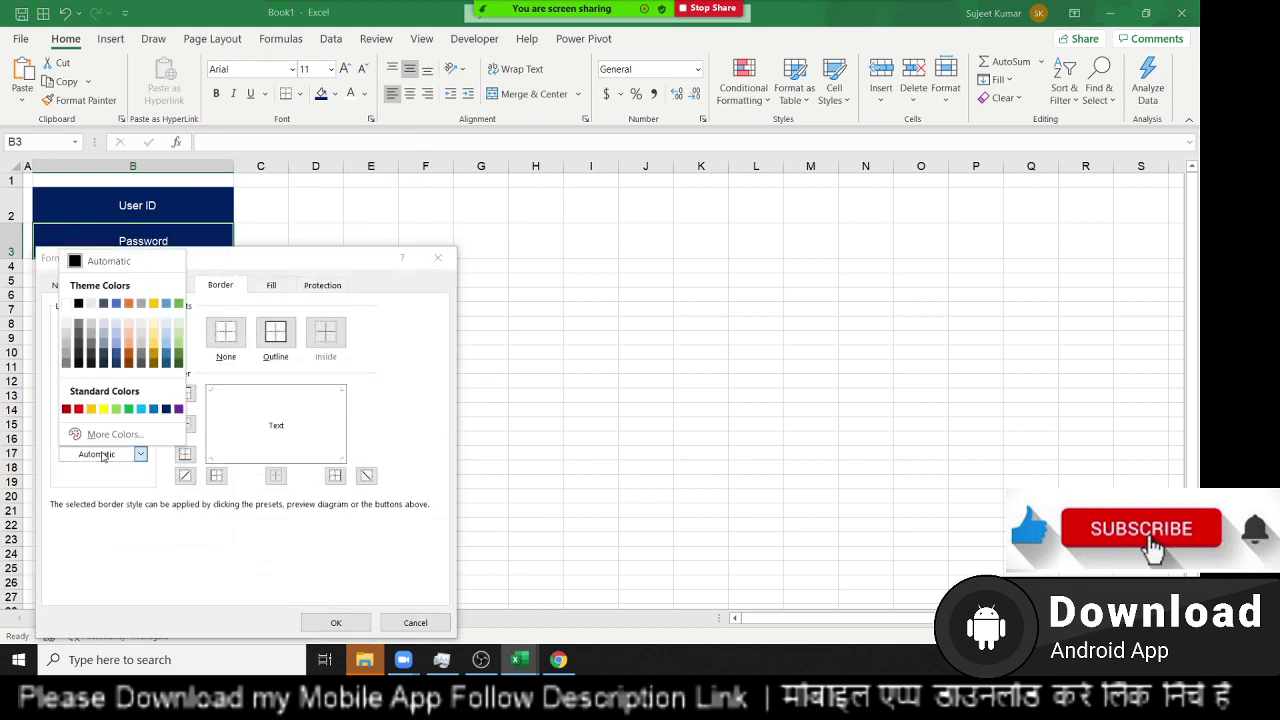
{"action": "left_click", "coordinate": [66, 305]}
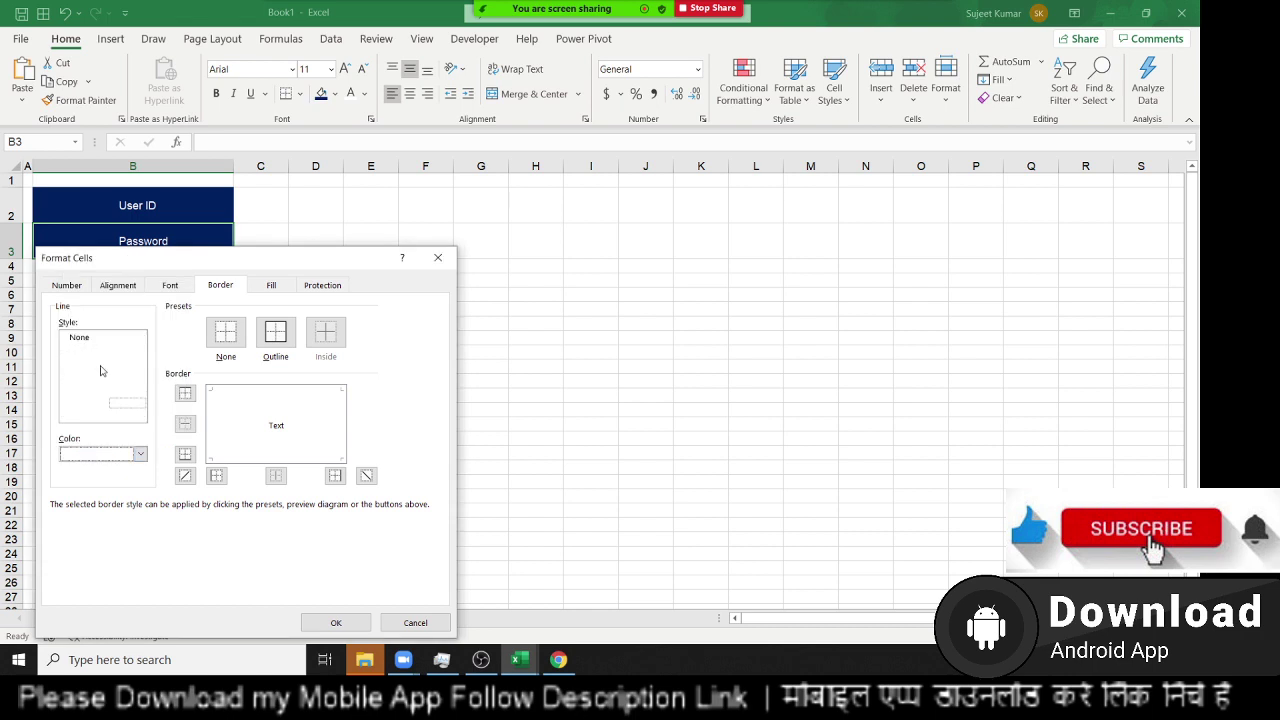
{"action": "left_click", "coordinate": [261, 392]}
{"action": "left_click", "coordinate": [336, 622]}
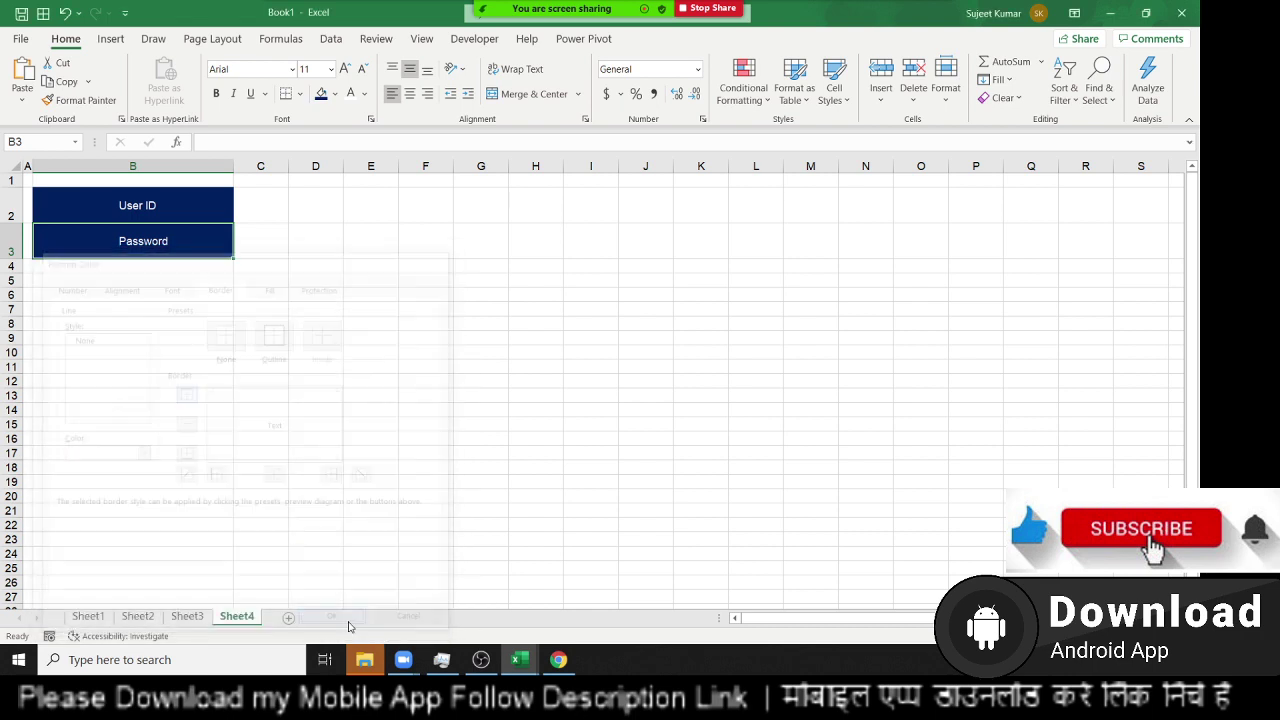
{"action": "left_click", "coordinate": [278, 498]}
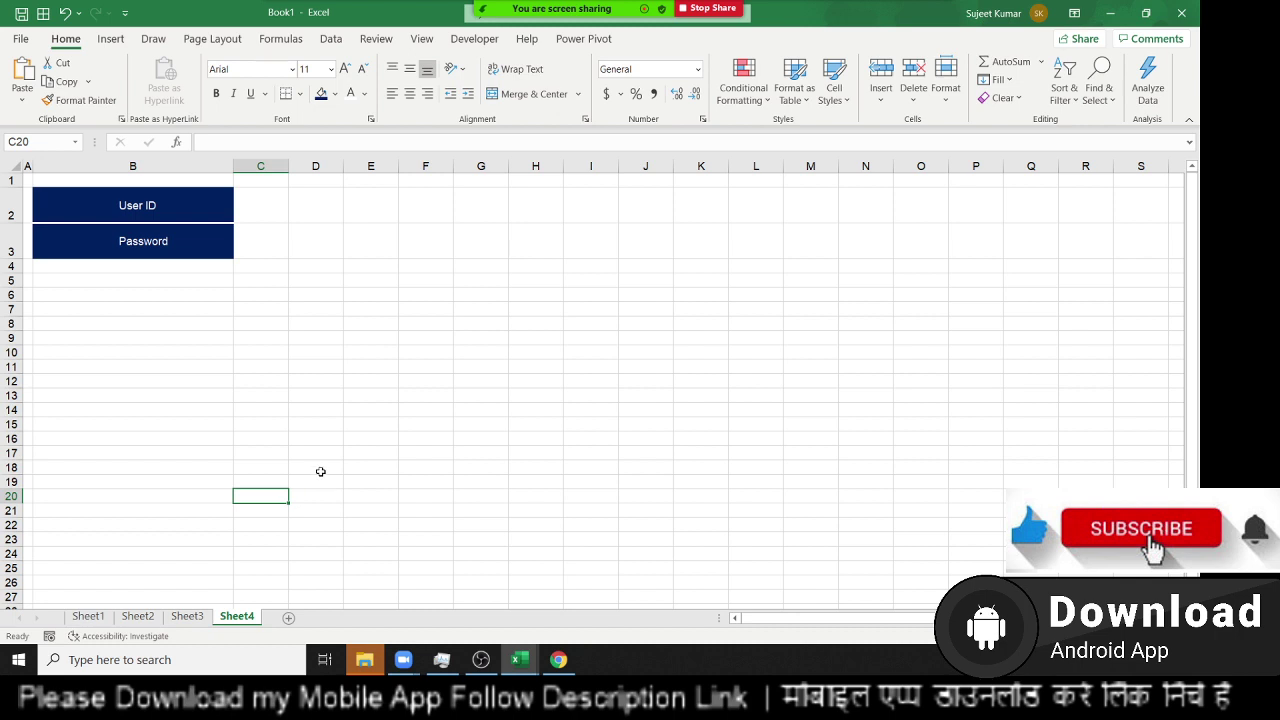
{"action": "left_click", "coordinate": [153, 337]}
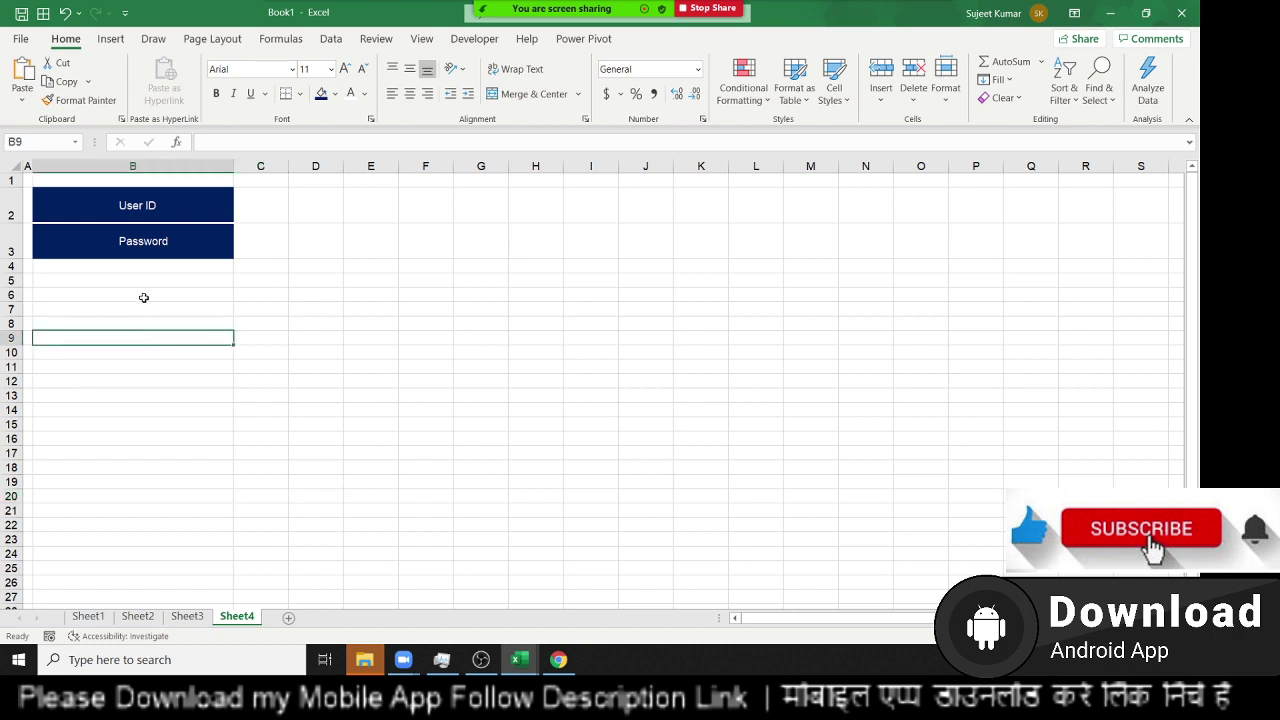
{"action": "key", "text": "Up"}
{"action": "key", "text": "Up"}
{"action": "key", "text": "Up"}
{"action": "key", "text": "Up"}
{"action": "key", "text": "Up"}
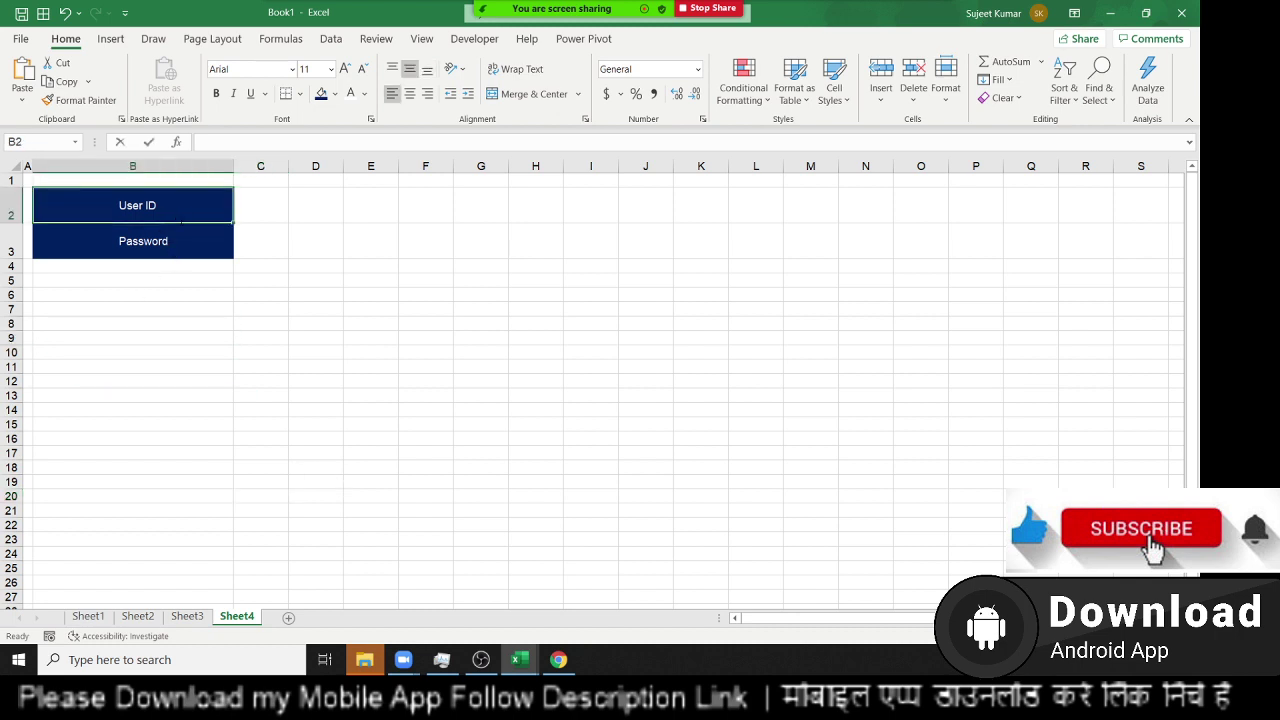
{"action": "type", "text": "puja"}
{"action": "key", "text": "Escape"}
{"action": "left_click", "coordinate": [135, 255]}
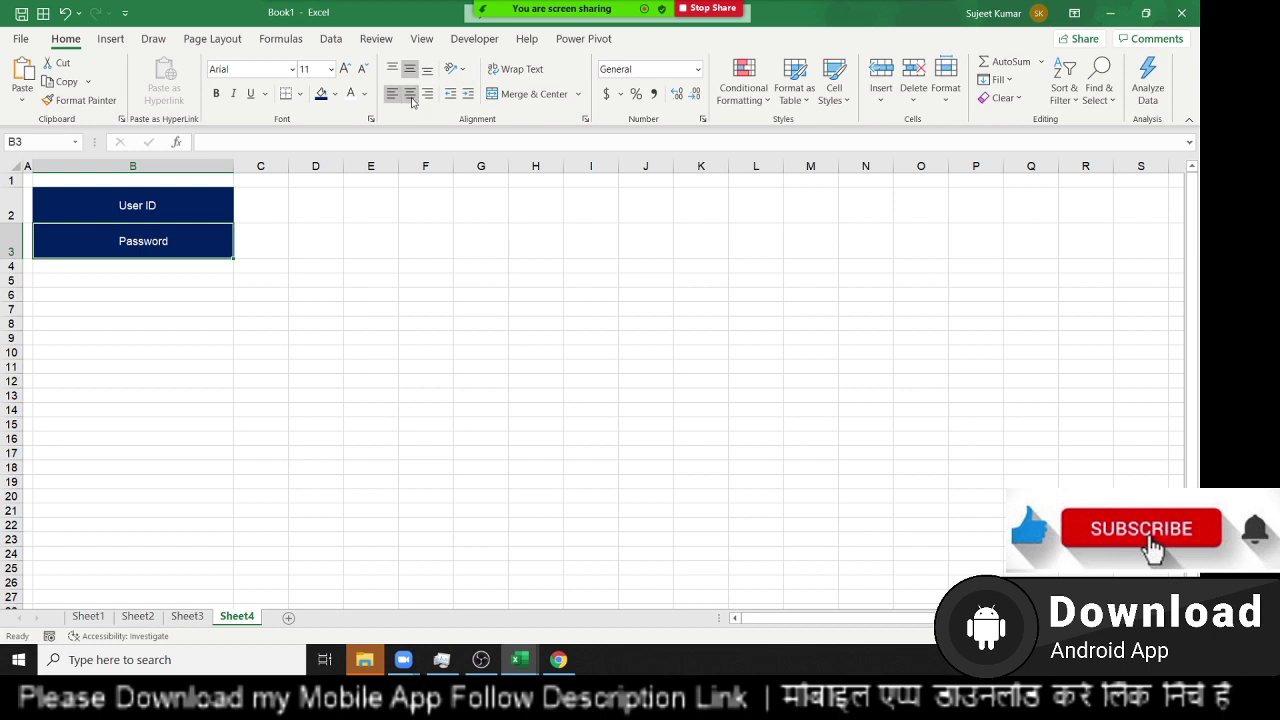
{"action": "left_click", "coordinate": [108, 210]}
{"action": "type", "text": "pu"}
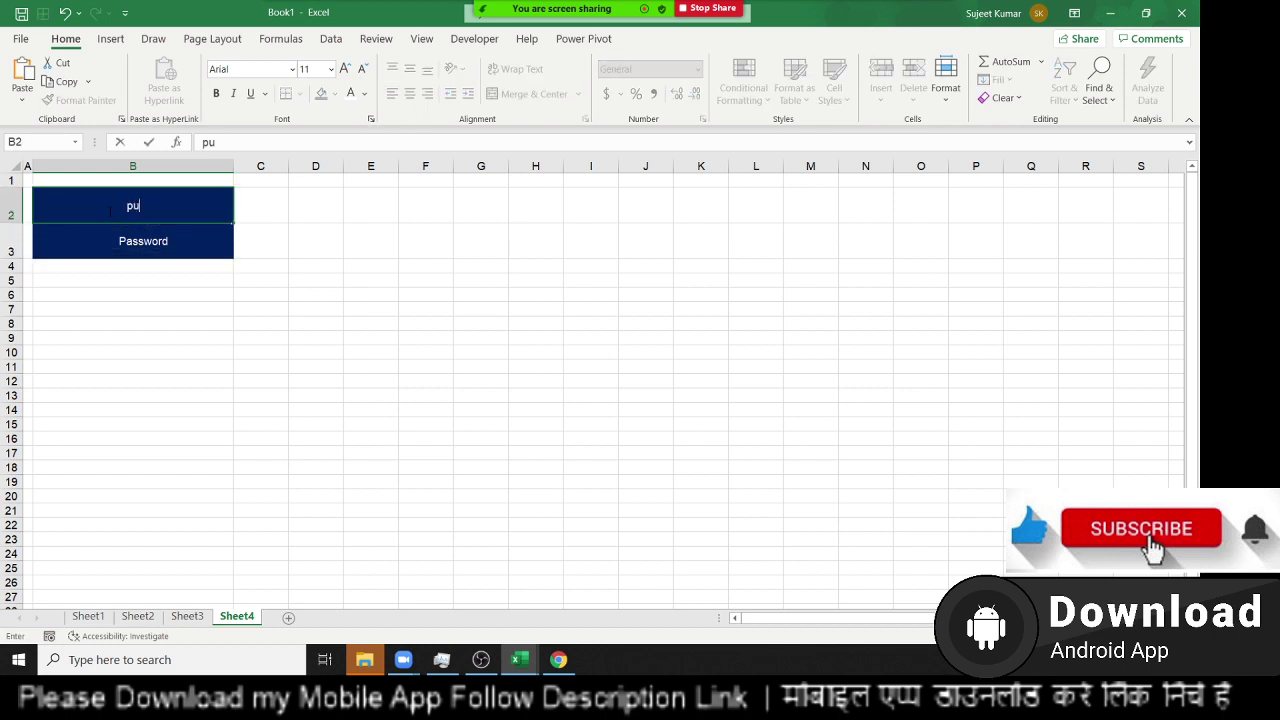
{"action": "type", "text": "ja"}
{"action": "key", "text": "ctrl+Return"}
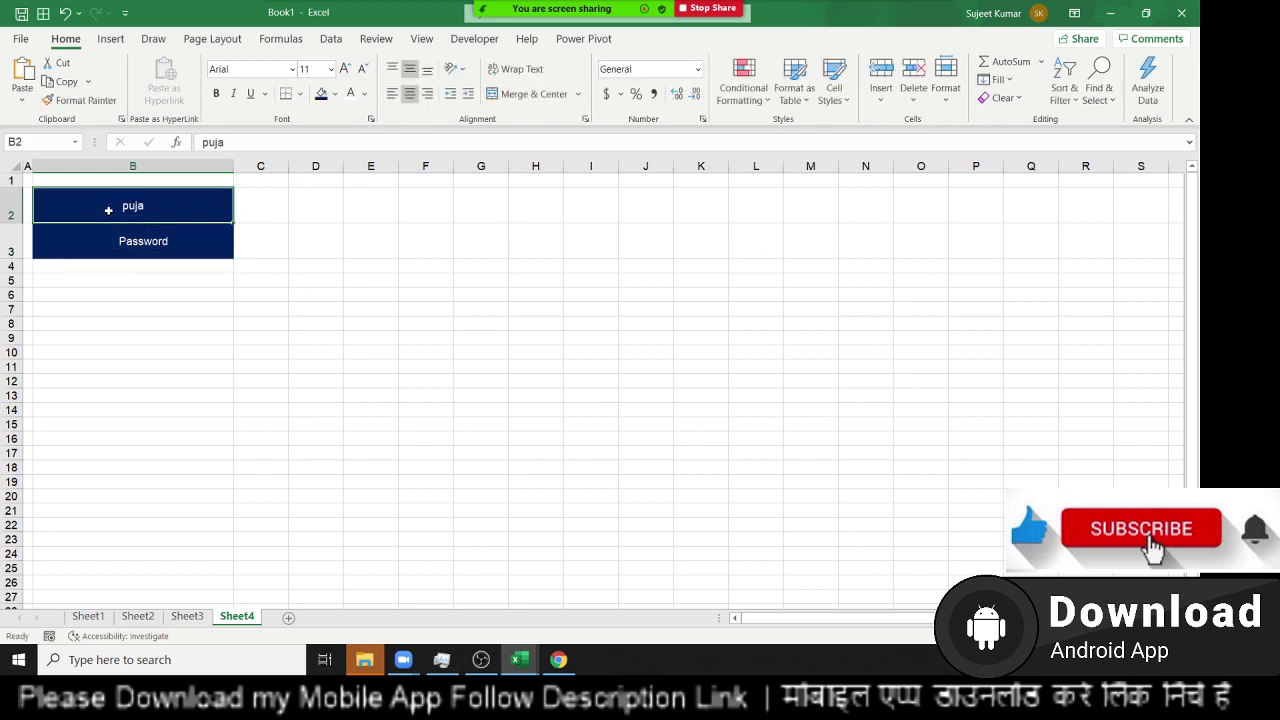
{"action": "key", "text": "ctrl+z"}
{"action": "type", "text": "I"}
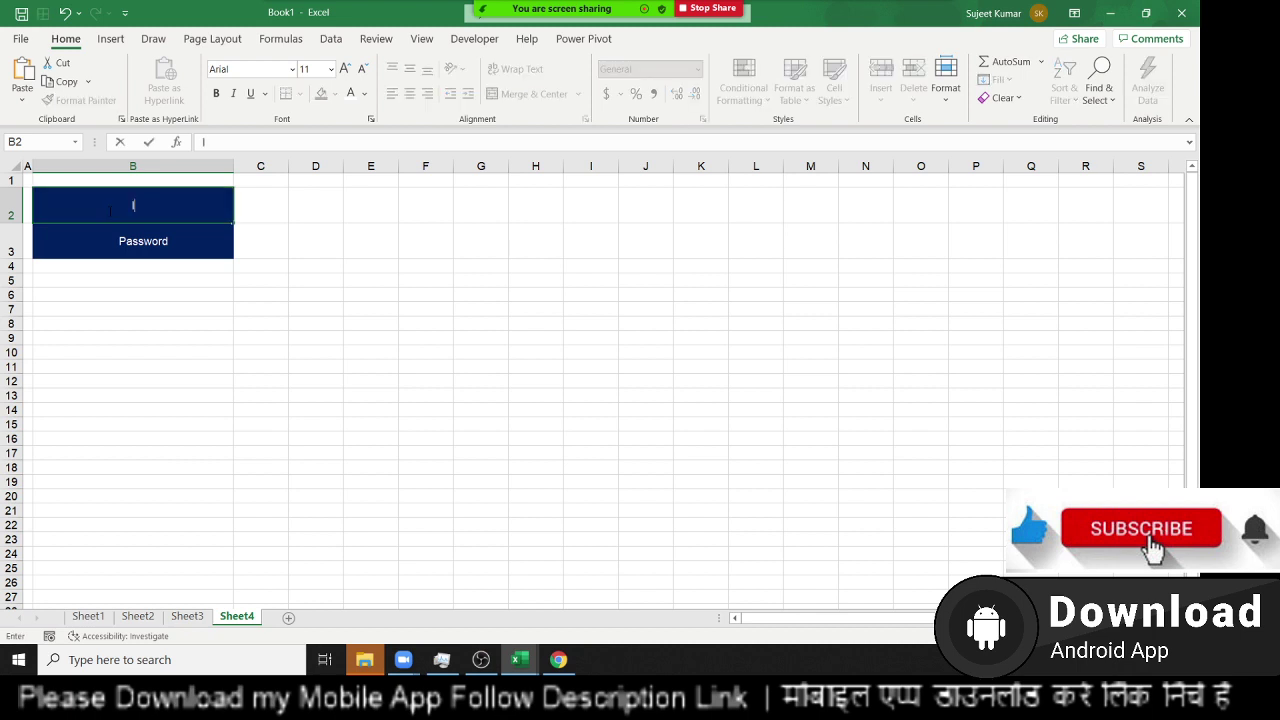
{"action": "type", "text": "der"}
{"action": "key", "text": "BackSpace"}
{"action": "key", "text": "BackSpace"}
{"action": "key", "text": "BackSpace"}
{"action": "type", "text": "nder"}
{"action": "key", "text": "Return"}
{"action": "left_click", "coordinate": [108, 210]}
{"action": "key", "text": "ctrl+z"}
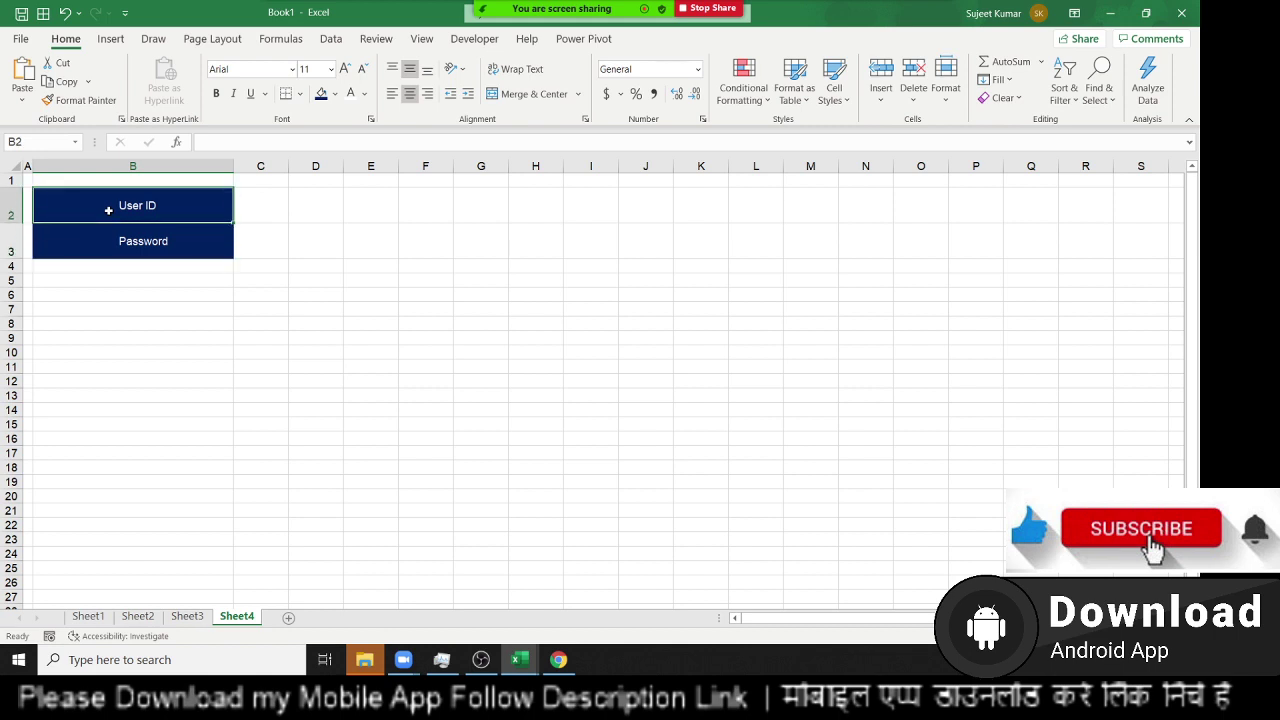
{"action": "key", "text": "Right"}
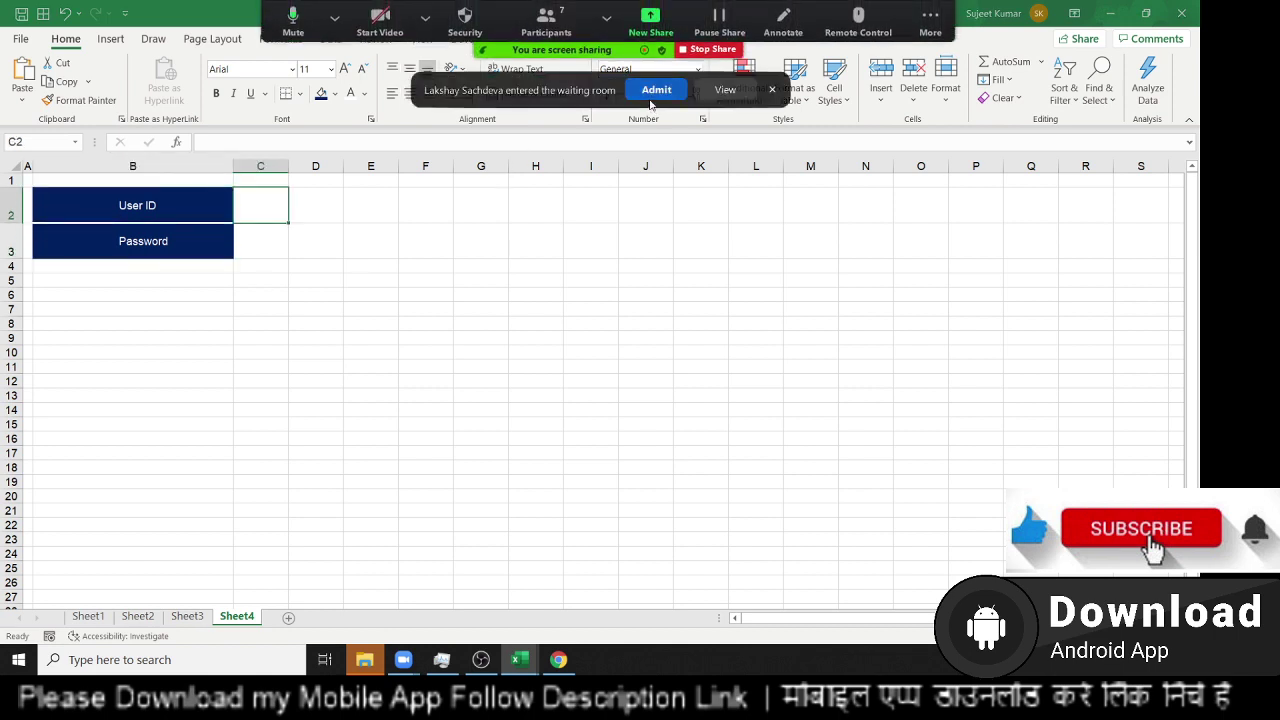
- Try entering 1254 and 25 in E11, then clear the cell
{"action": "left_click", "coordinate": [363, 368]}
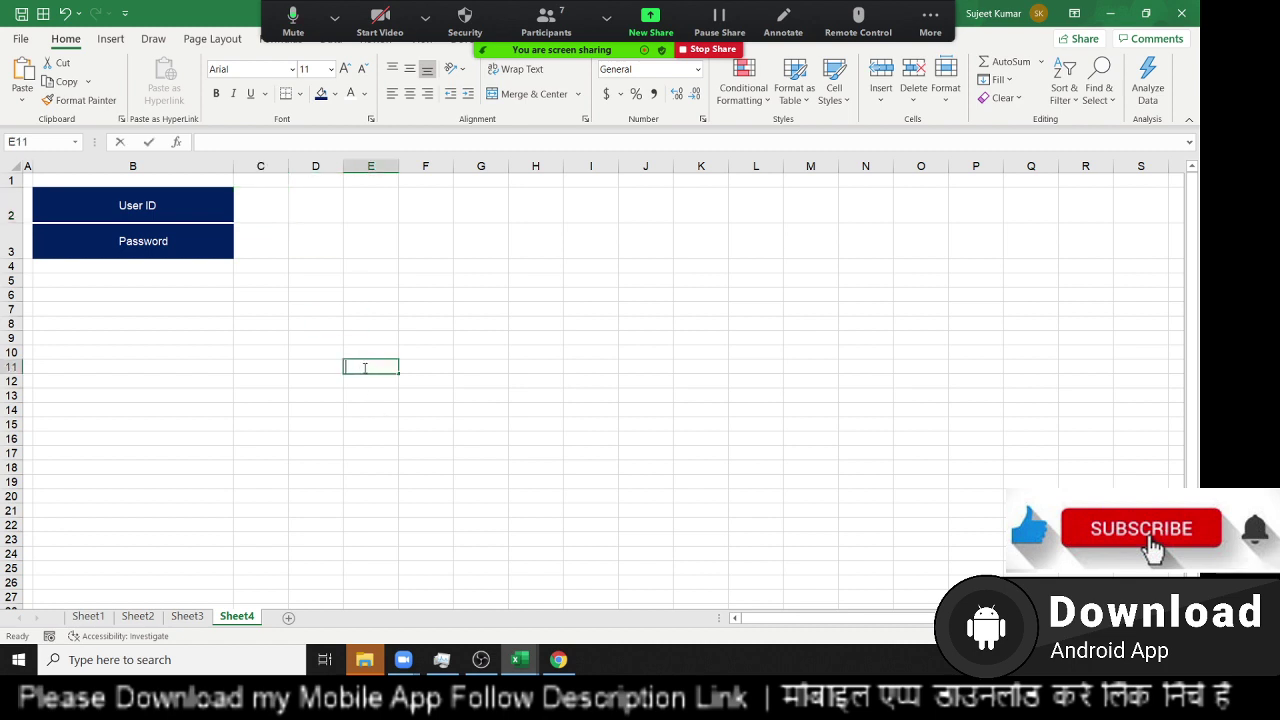
{"action": "type", "text": "1254"}
{"action": "key", "text": "Return"}
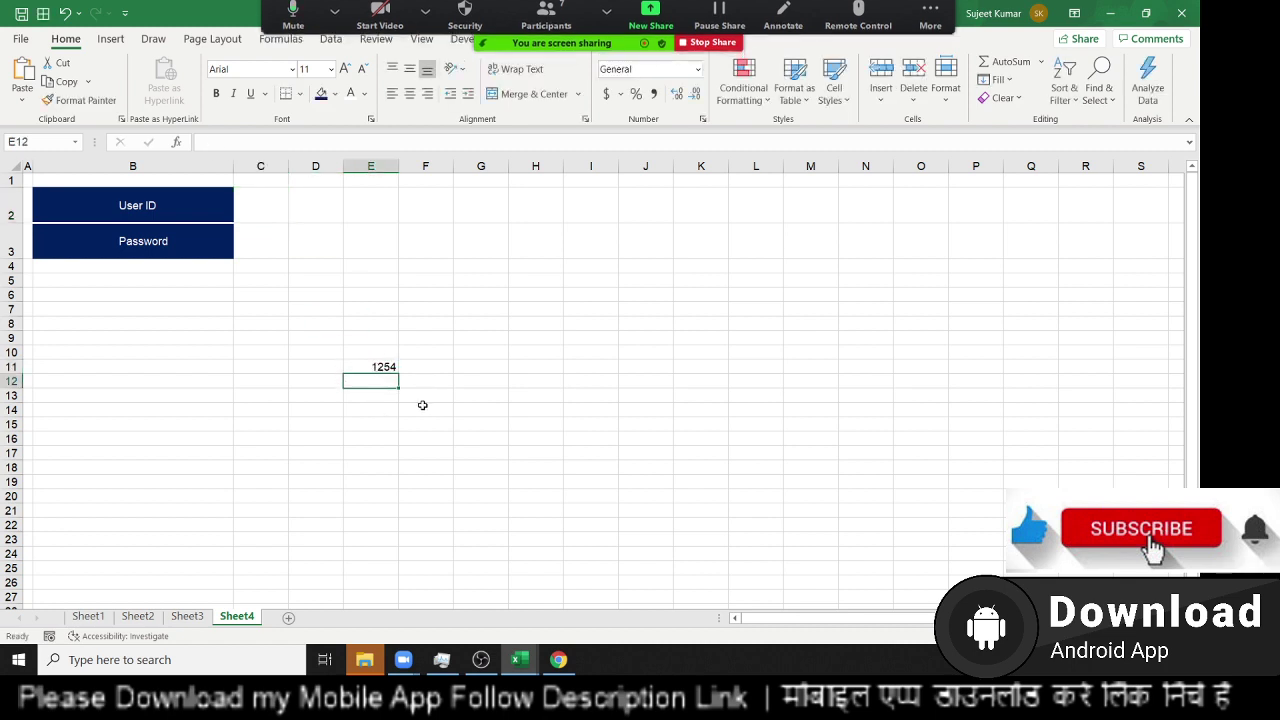
{"action": "left_click", "coordinate": [373, 368]}
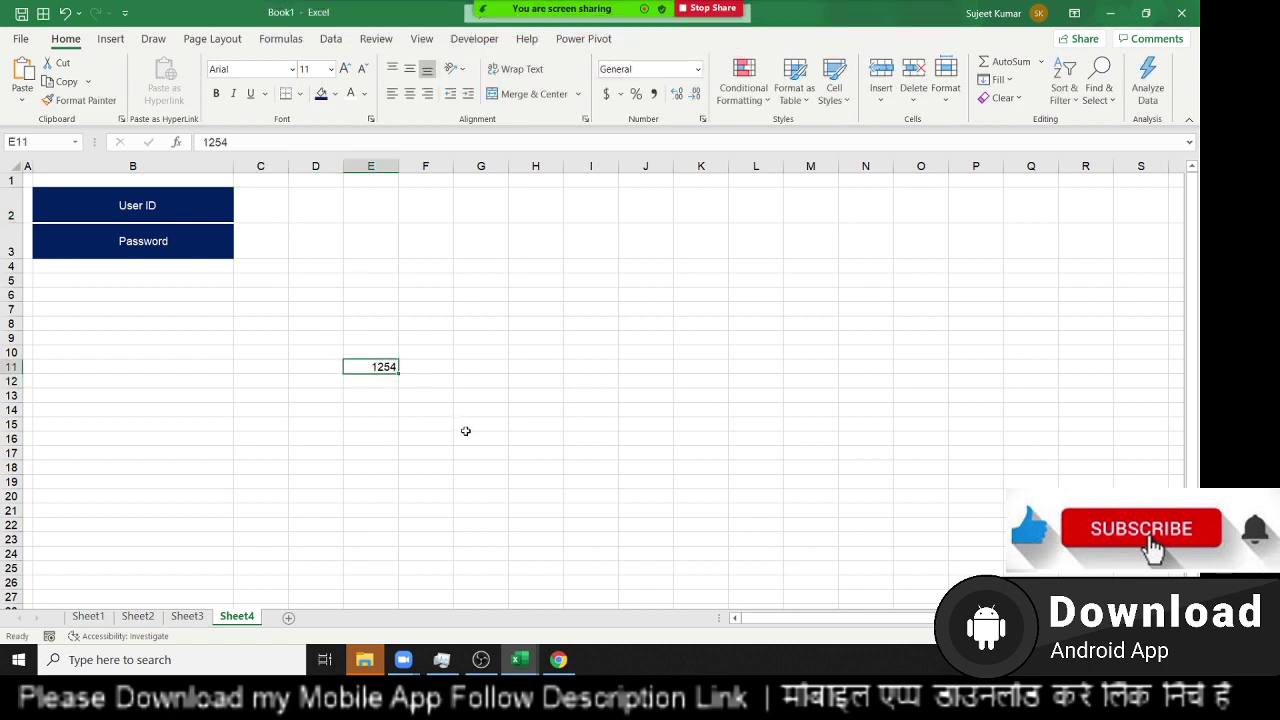
{"action": "type", "text": "25"}
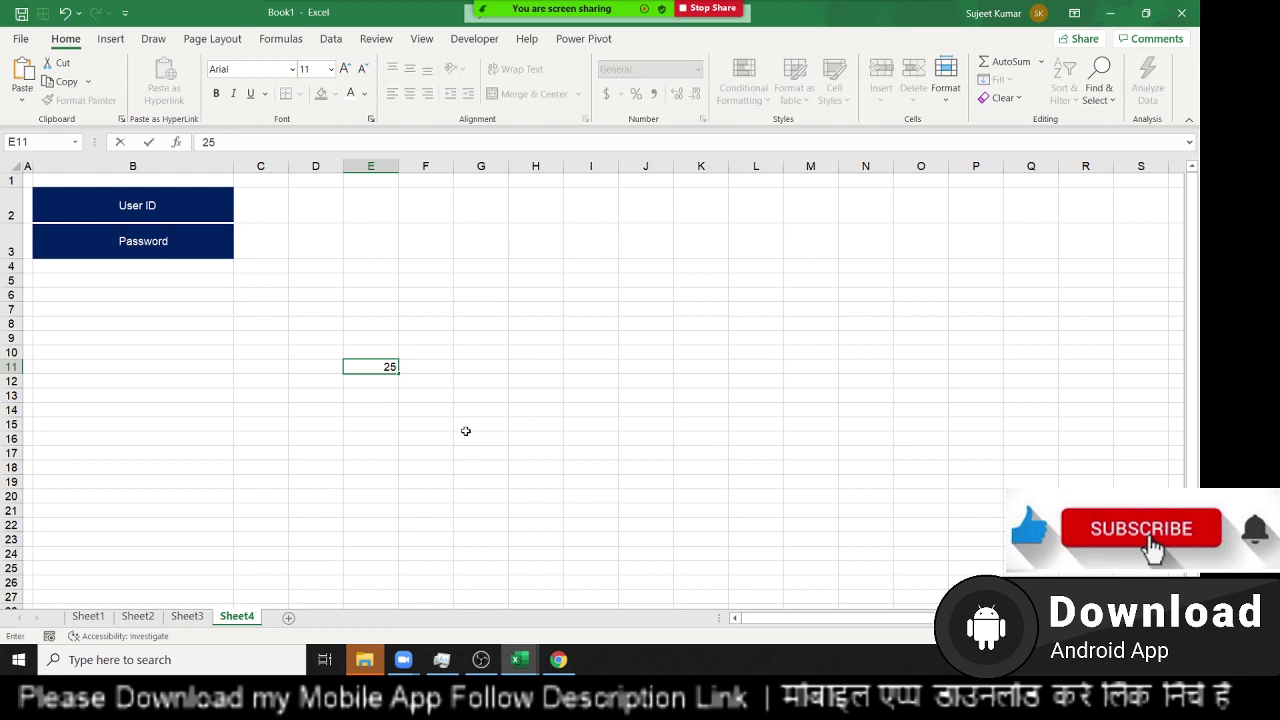
{"action": "key", "text": "Escape"}
{"action": "key", "text": "Delete"}
{"action": "key", "text": "Left"}
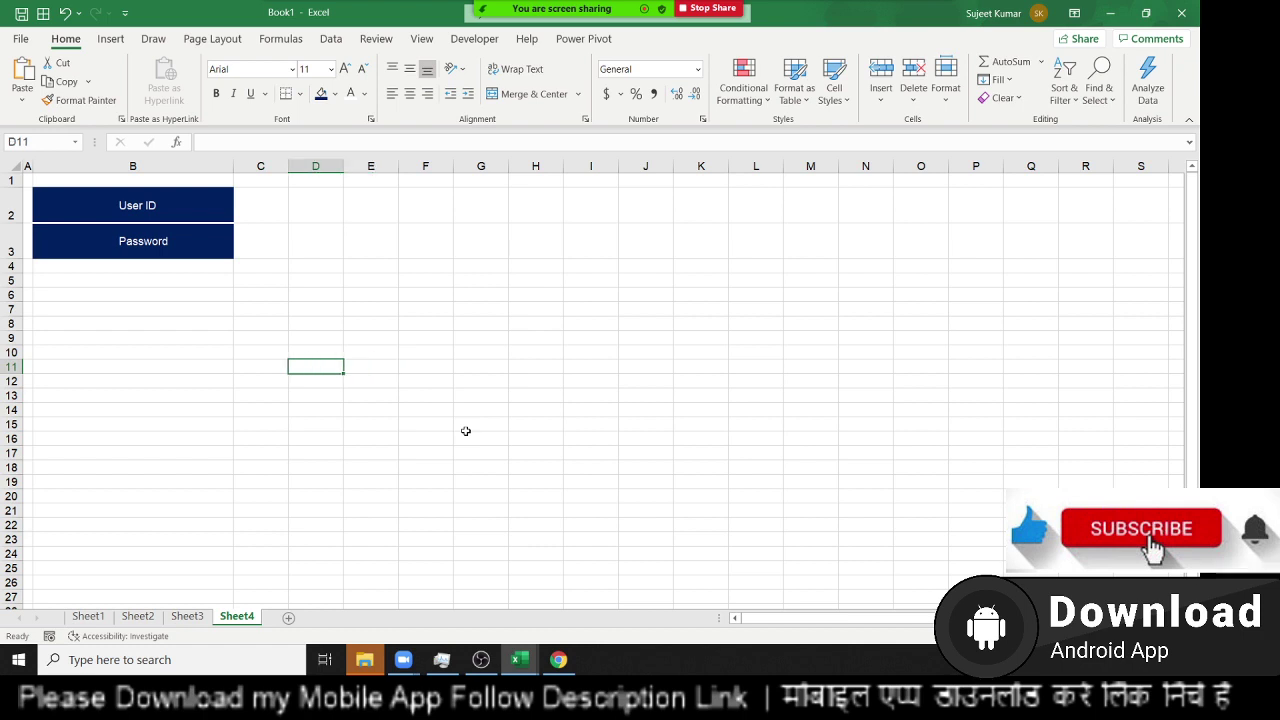
{"action": "key", "text": "Right"}
{"action": "key", "text": "Left"}
- Enter 'number' in D11 and indent it three steps to the right
{"action": "type", "text": "nu"}
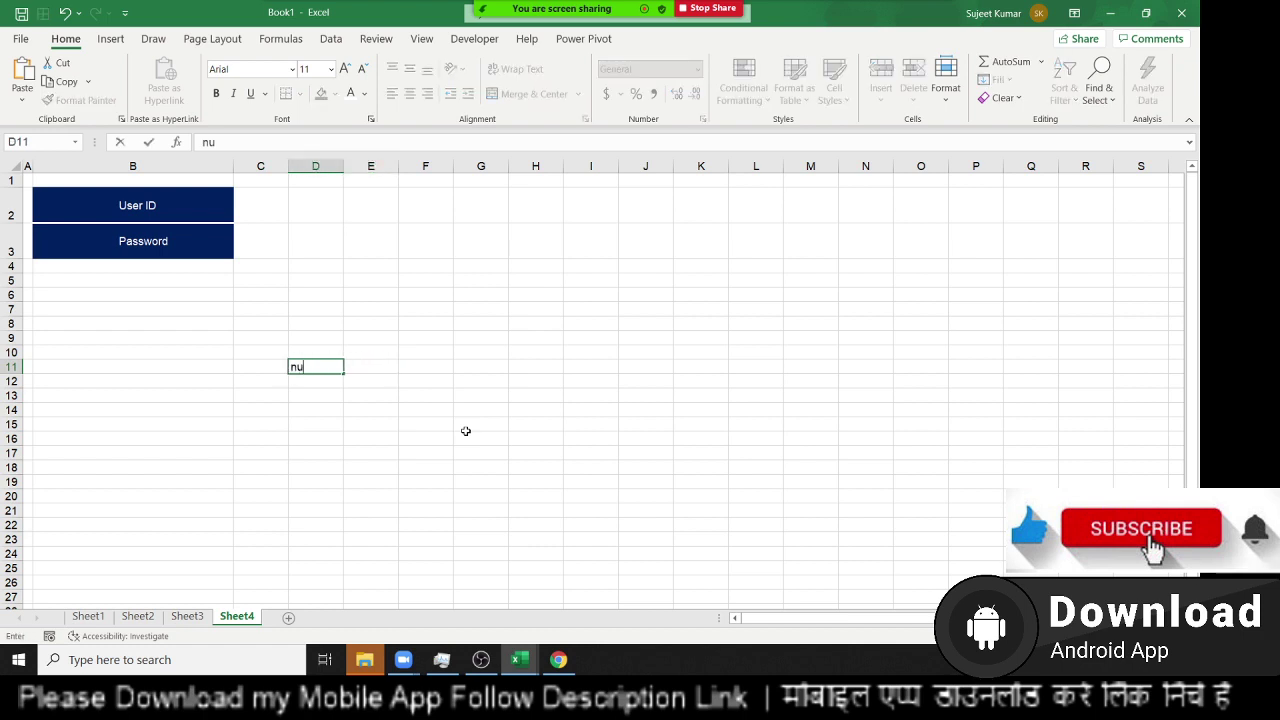
{"action": "type", "text": "mber"}
{"action": "key", "text": "Return"}
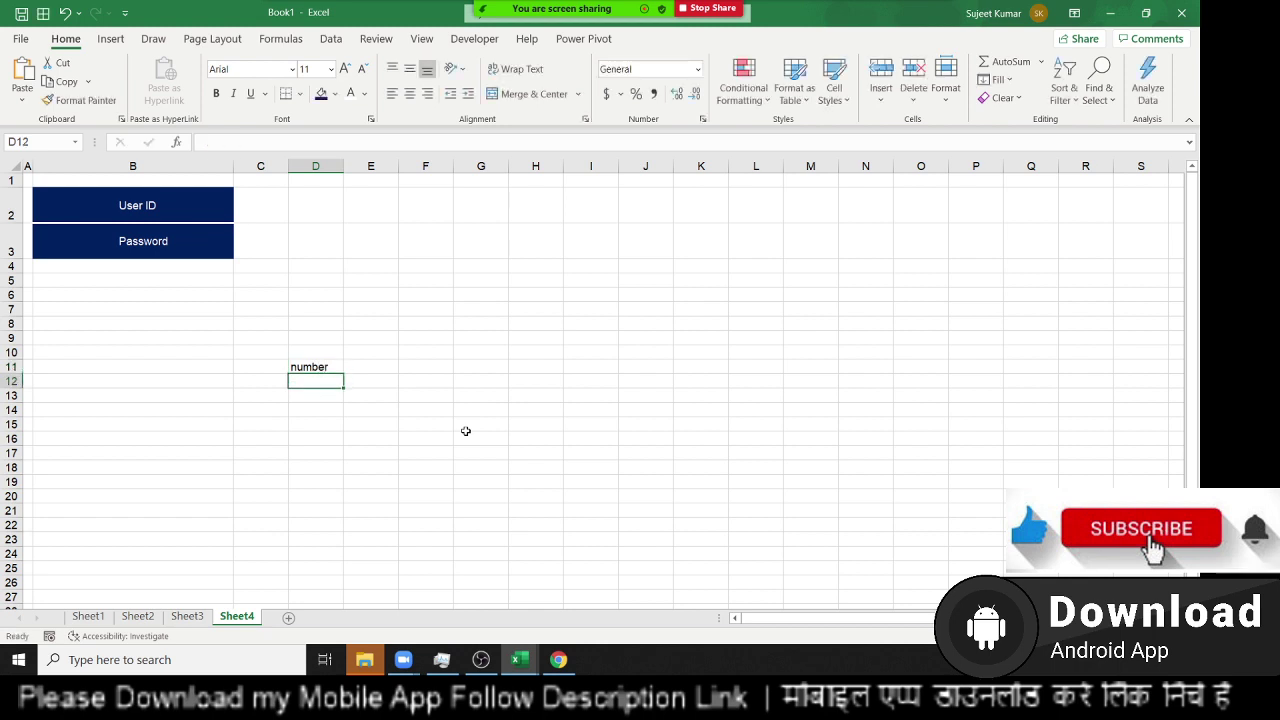
{"action": "key", "text": "Up"}
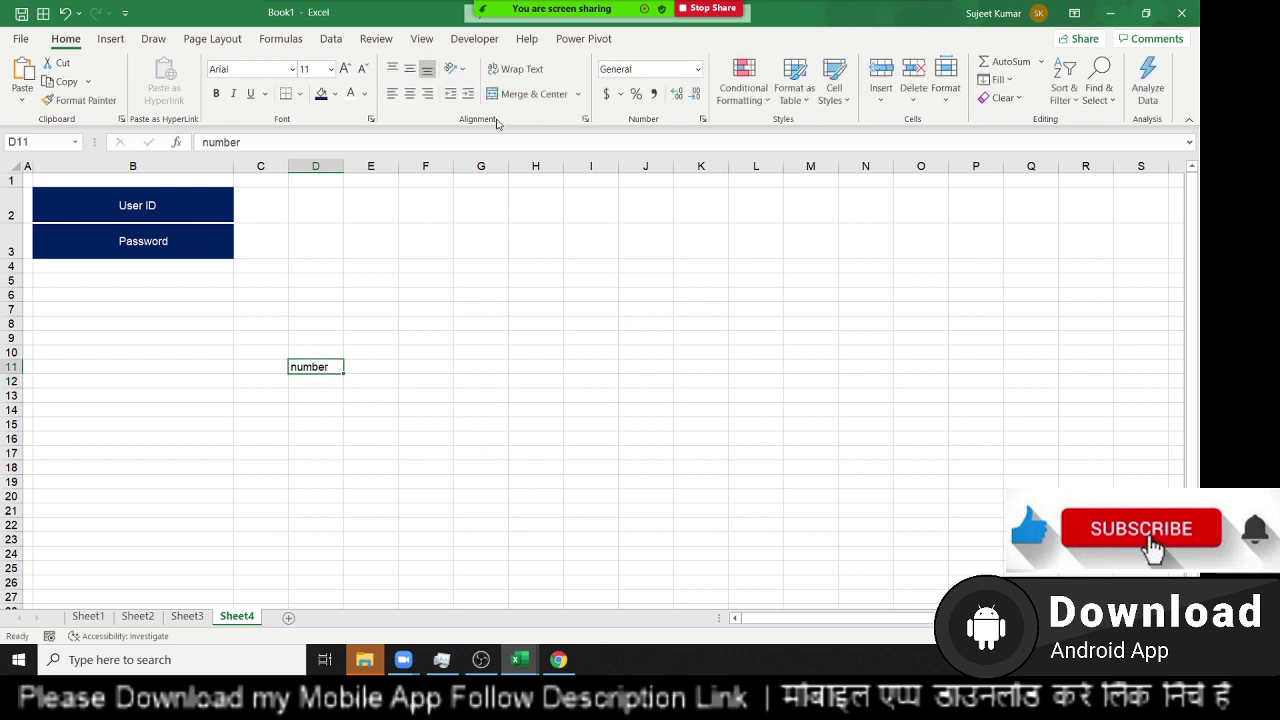
{"action": "left_click", "coordinate": [468, 93]}
{"action": "left_click", "coordinate": [468, 93]}
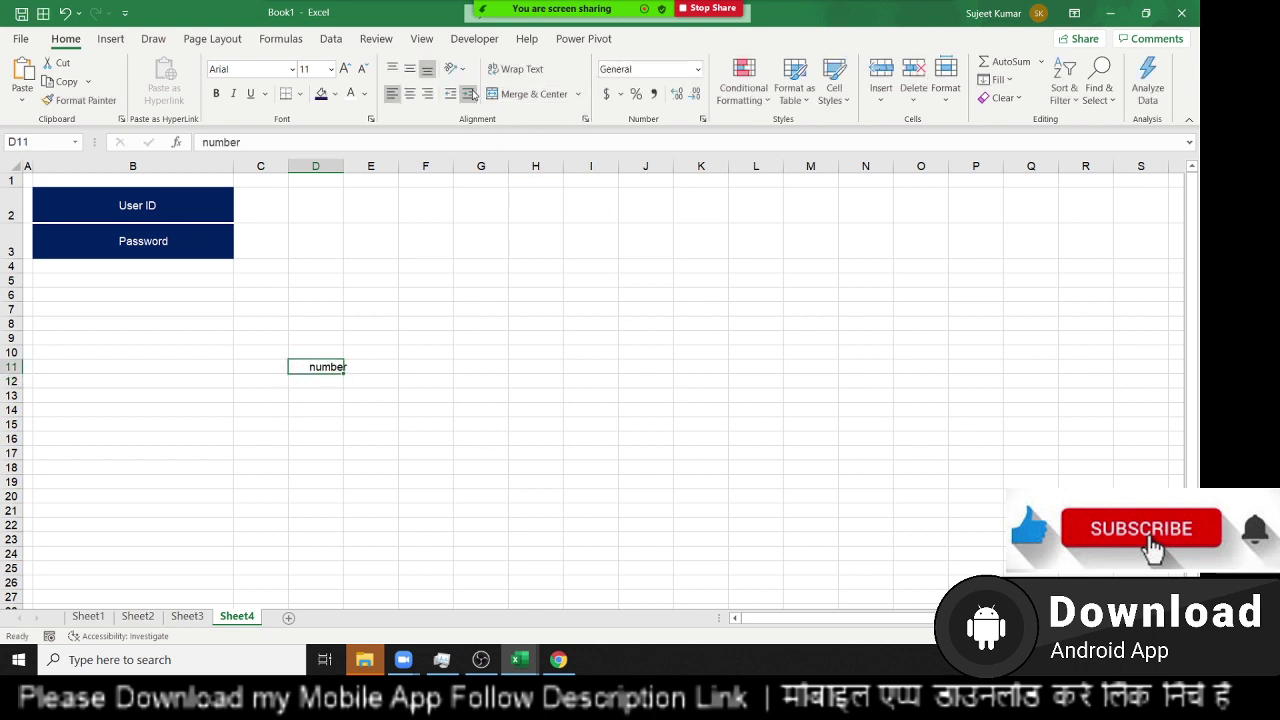
{"action": "left_click", "coordinate": [468, 93]}
{"action": "left_click", "coordinate": [468, 93]}
{"action": "left_click", "coordinate": [468, 93]}
{"action": "left_click", "coordinate": [468, 93]}
{"action": "left_click", "coordinate": [468, 93]}
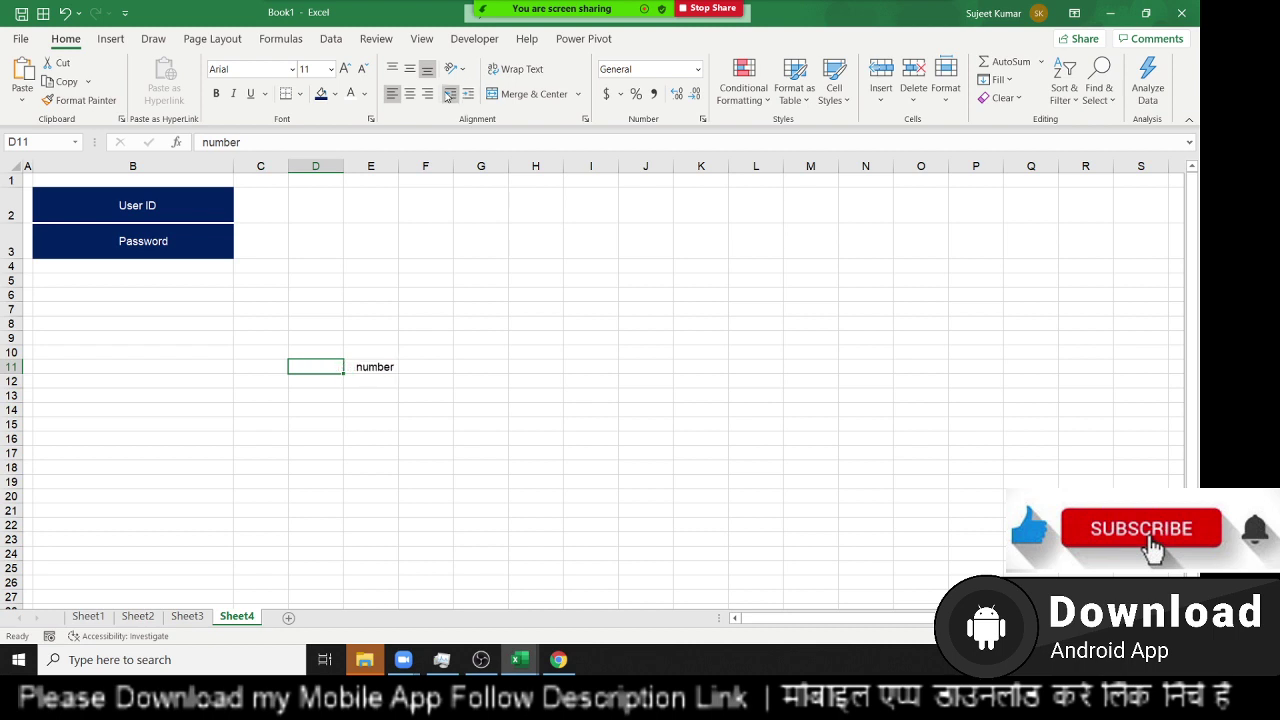
{"action": "left_click", "coordinate": [449, 95]}
- Put 2 in E11, then undo it to restore 'number'
{"action": "left_click", "coordinate": [514, 340]}
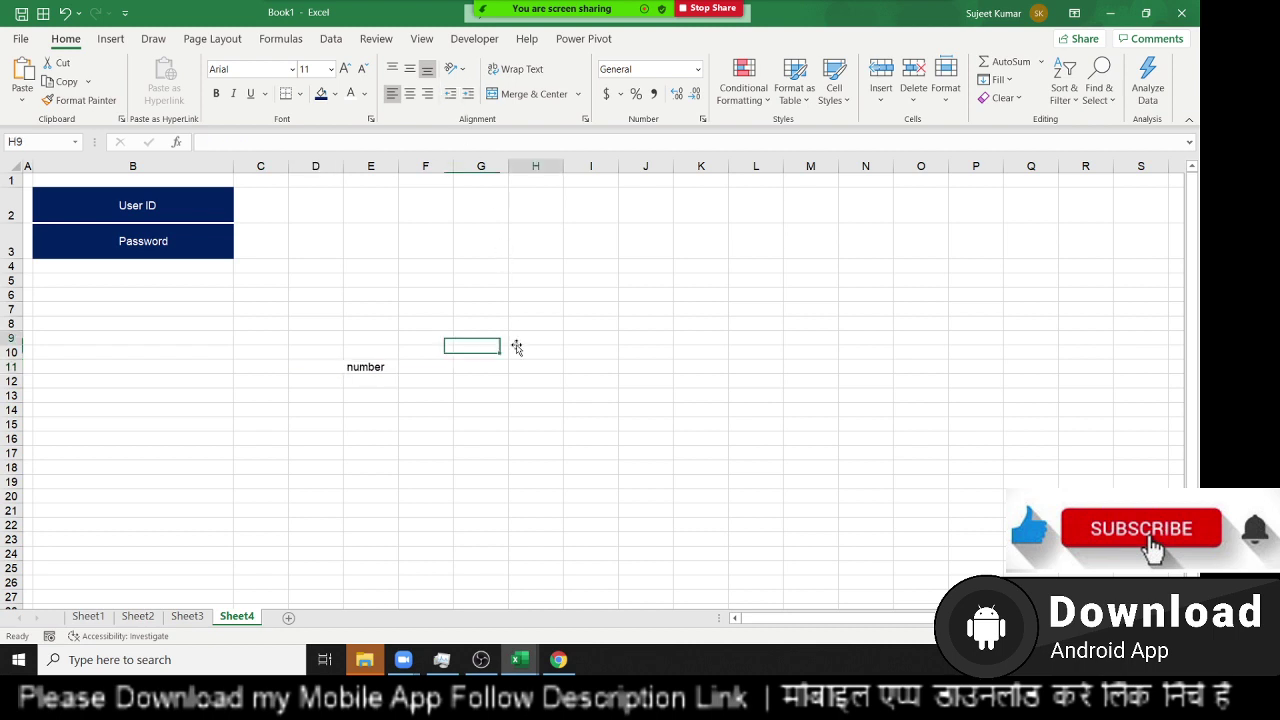
{"action": "left_click", "coordinate": [370, 364]}
{"action": "type", "text": "2"}
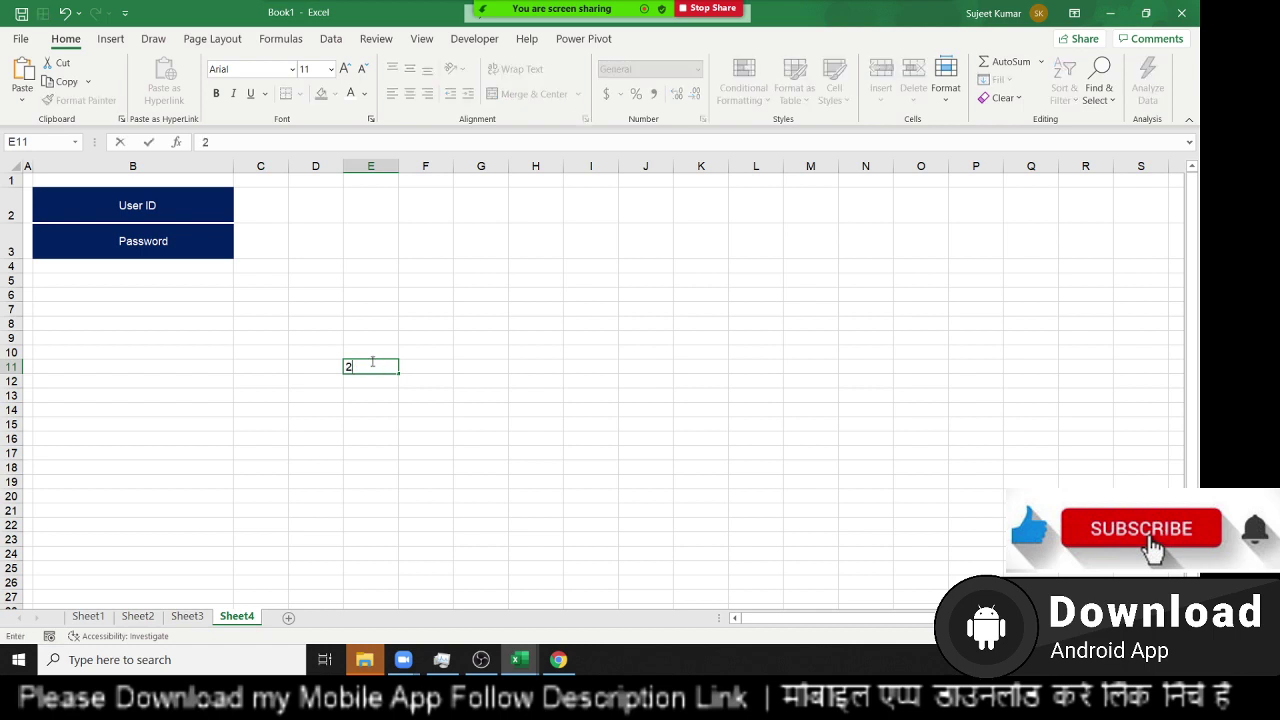
{"action": "key", "text": "Return"}
{"action": "key", "text": "Up"}
{"action": "key", "text": "Left"}
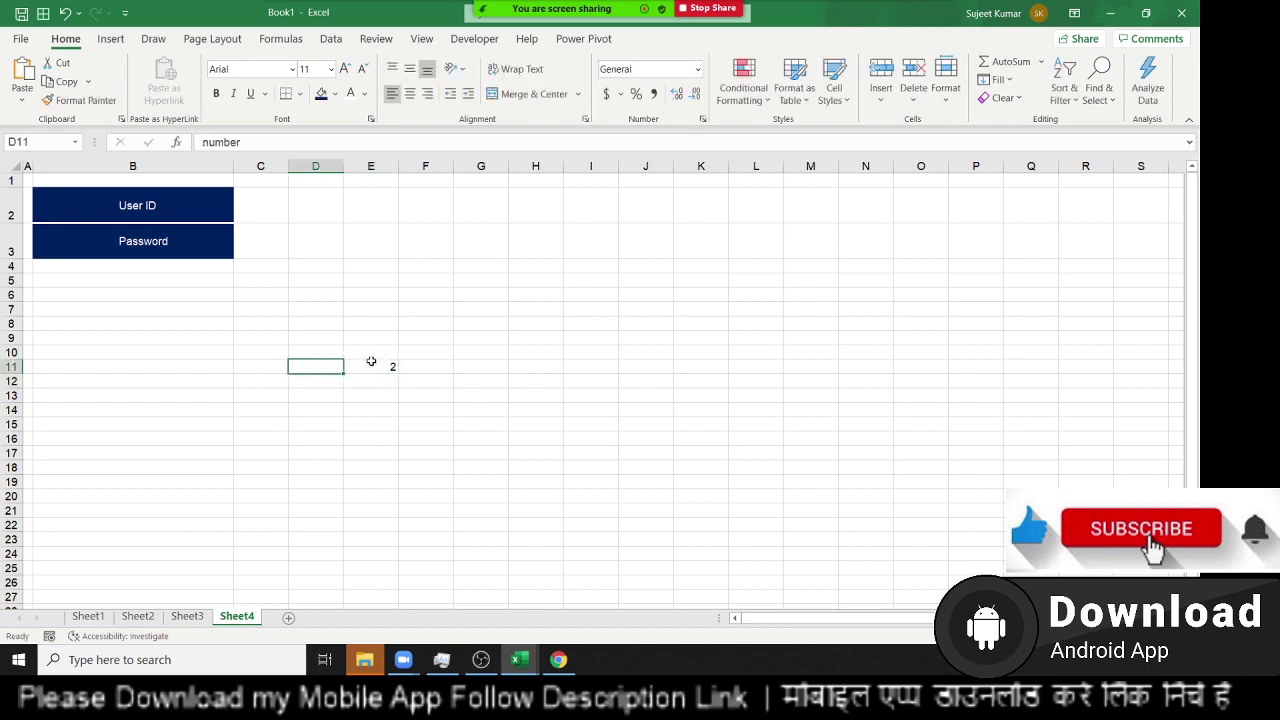
{"action": "left_click", "coordinate": [371, 362]}
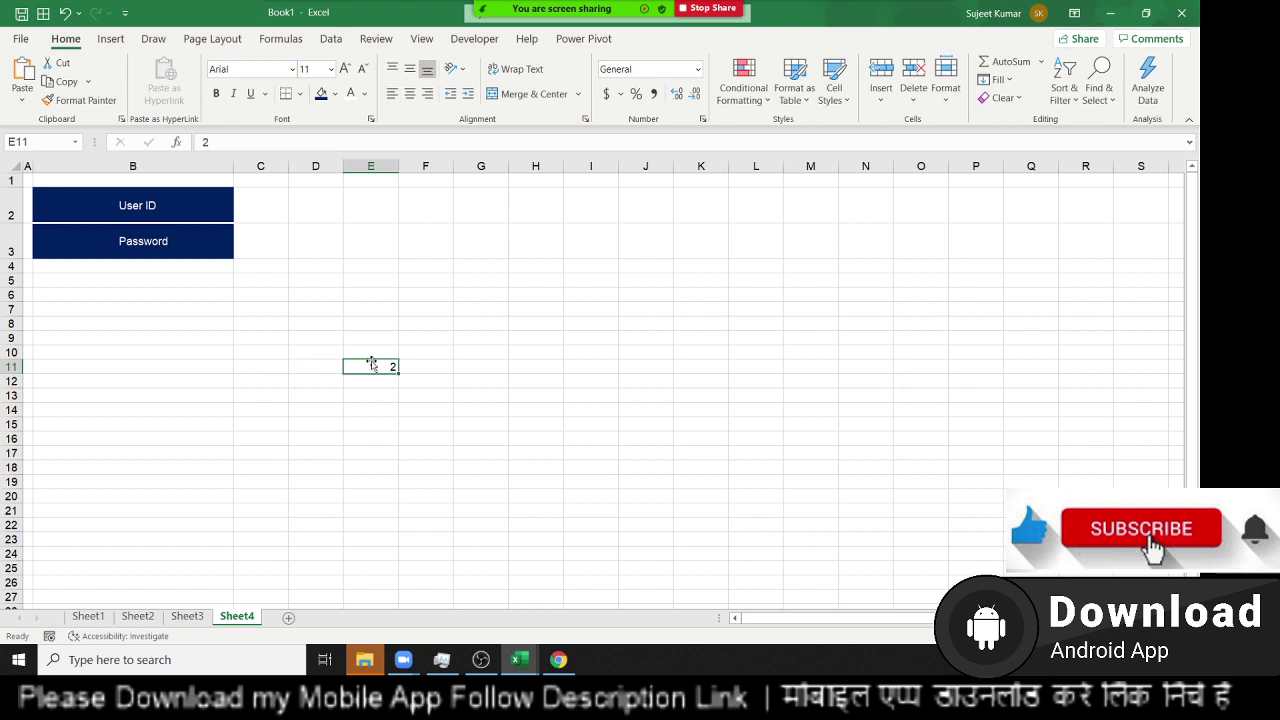
{"action": "key", "text": "ctrl+z"}
- Add a new blank Sheet5 to the workbook
{"action": "left_click", "coordinate": [128, 227]}
{"action": "left_click", "coordinate": [145, 199]}
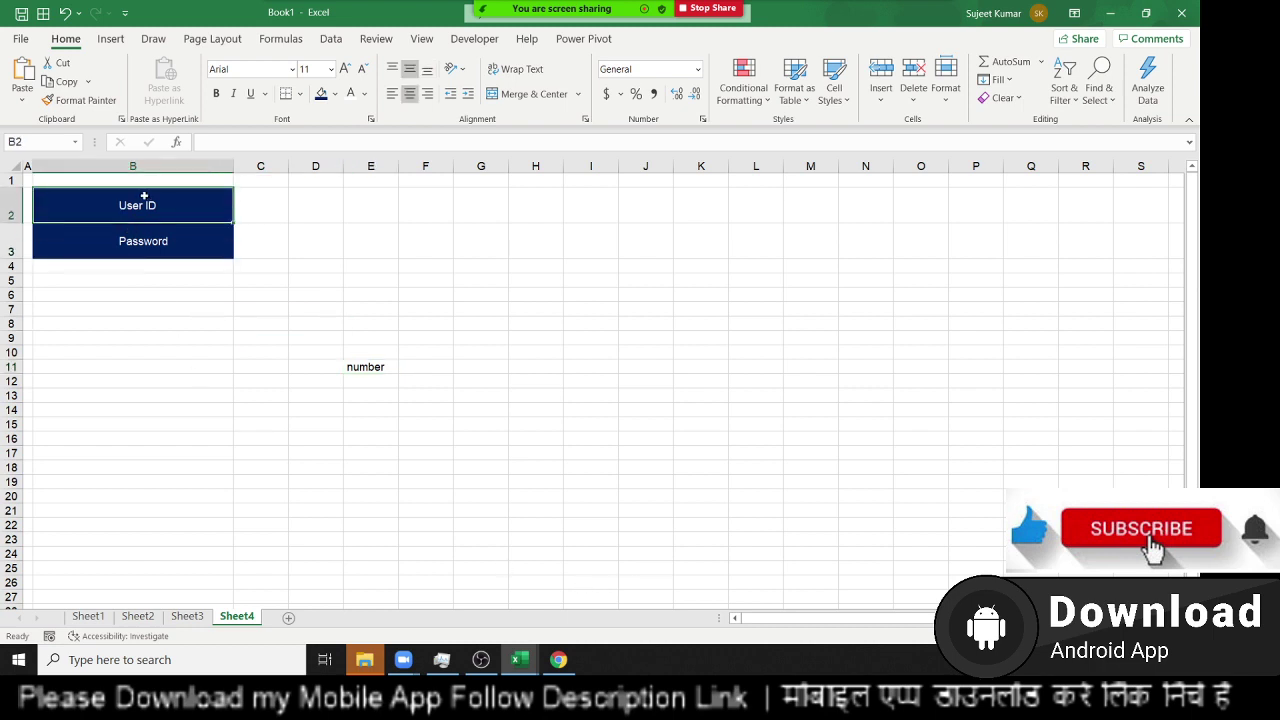
{"action": "left_click", "coordinate": [288, 617]}
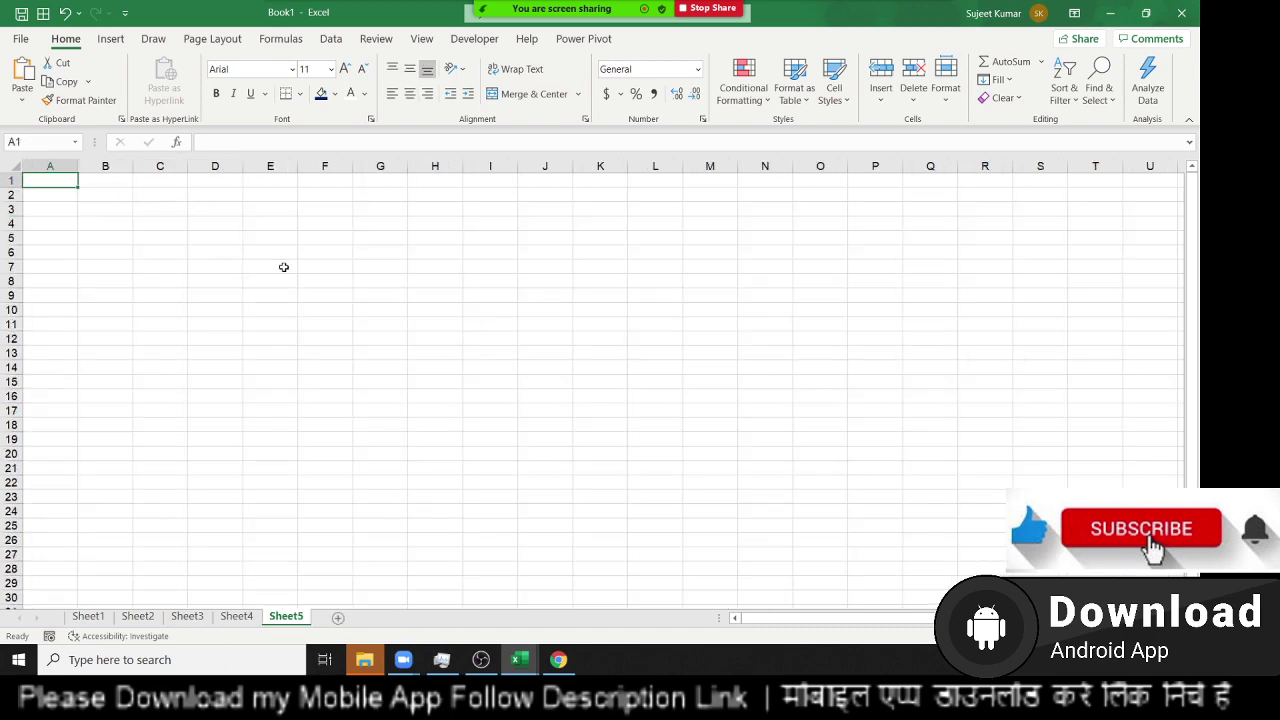
- Copy the timely-EMI-payments paragraph from the ZestMoney reminder email, then return to Excel
{"action": "left_click", "coordinate": [558, 659]}
{"action": "left_click", "coordinate": [260, 13]}
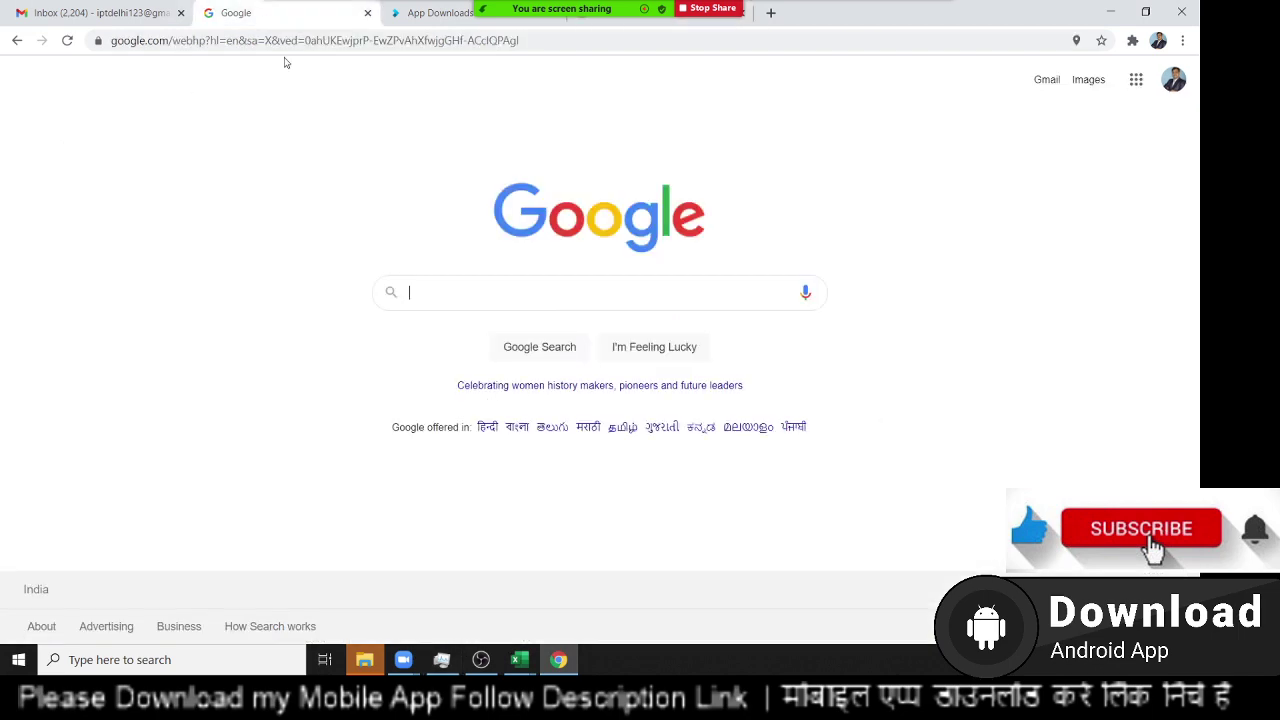
{"action": "left_click", "coordinate": [84, 16]}
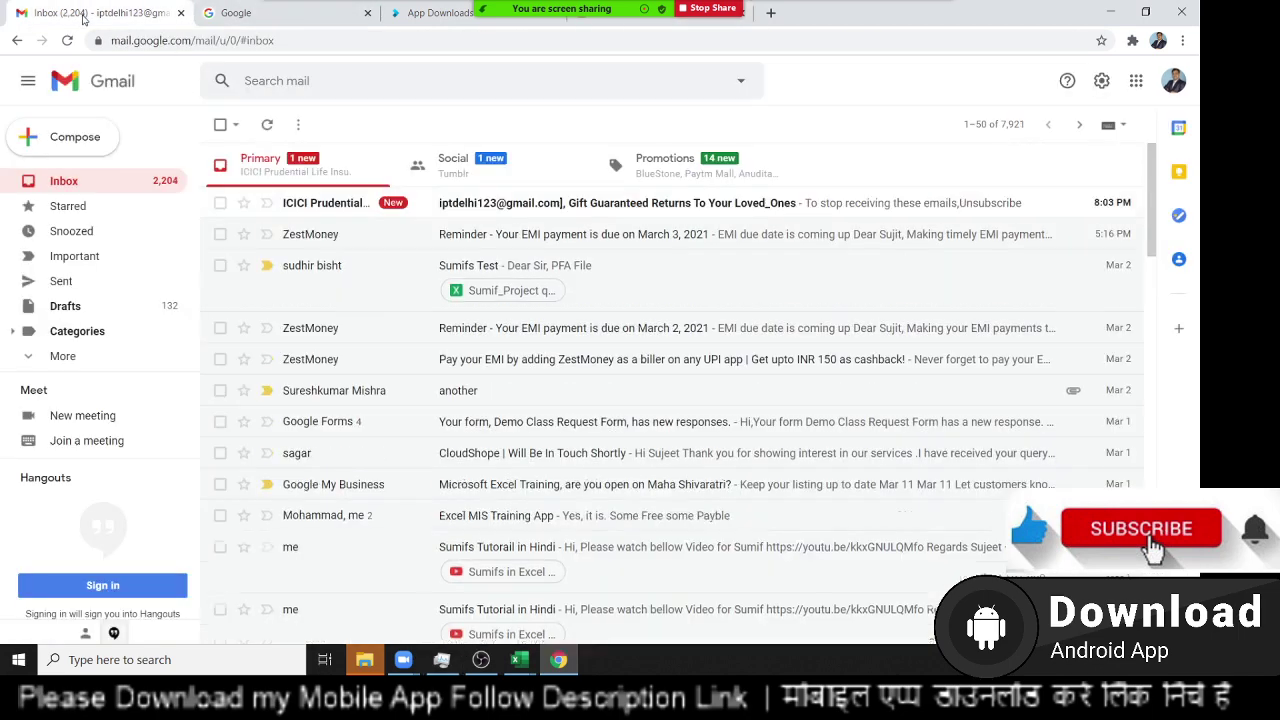
{"action": "left_click", "coordinate": [416, 246]}
{"action": "scroll", "coordinate": [552, 280], "scroll_direction": "down", "scroll_amount": 3}
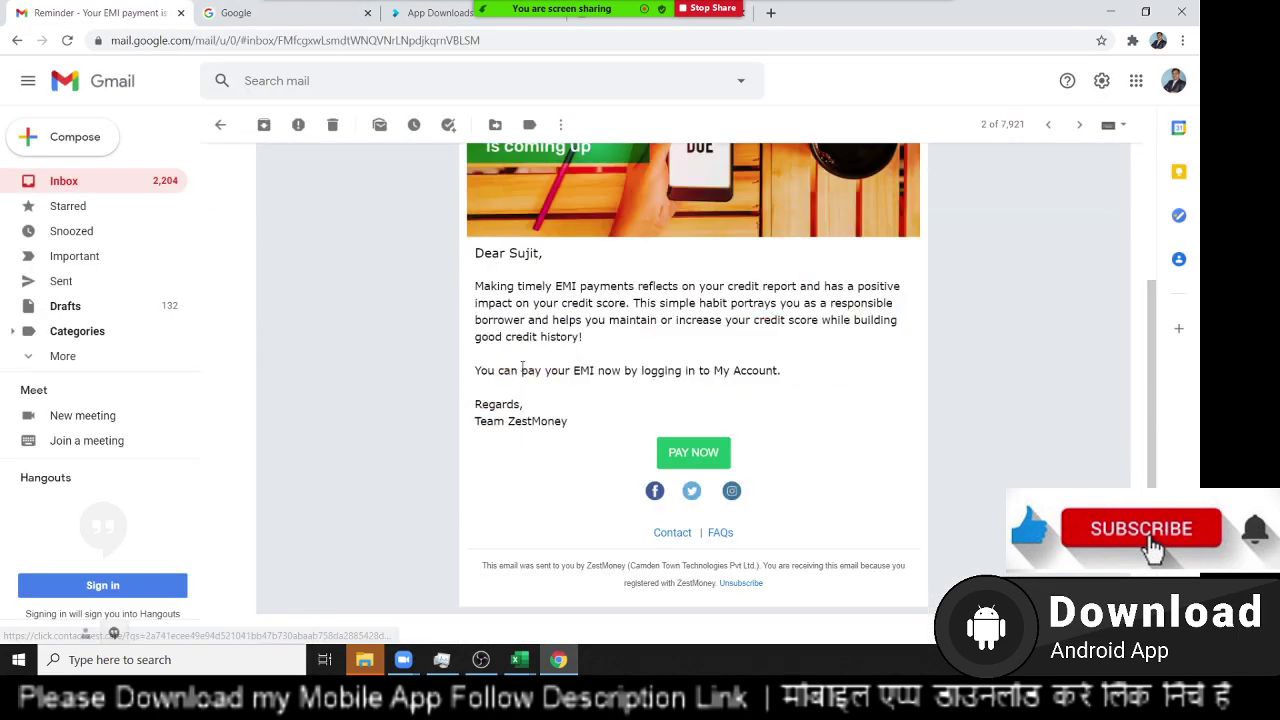
{"action": "left_click_drag", "start_coordinate": [581, 257], "coordinate": [476, 208]}
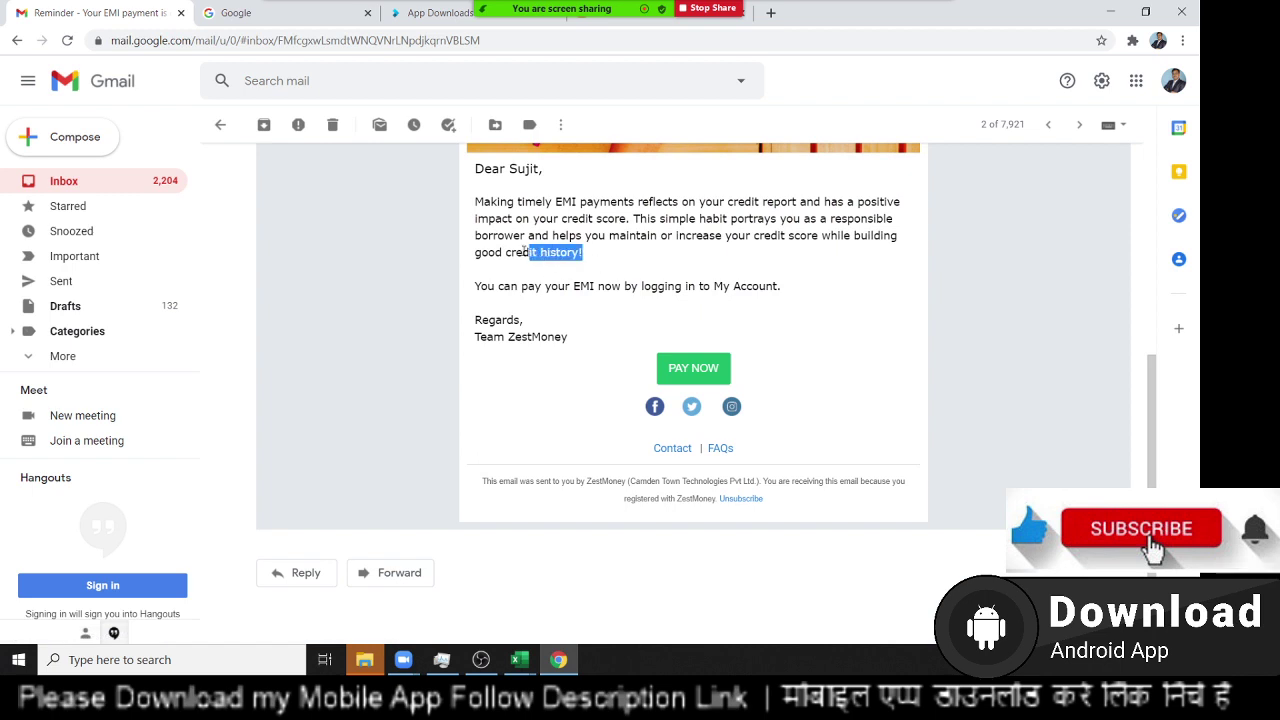
{"action": "right_click", "coordinate": [477, 204]}
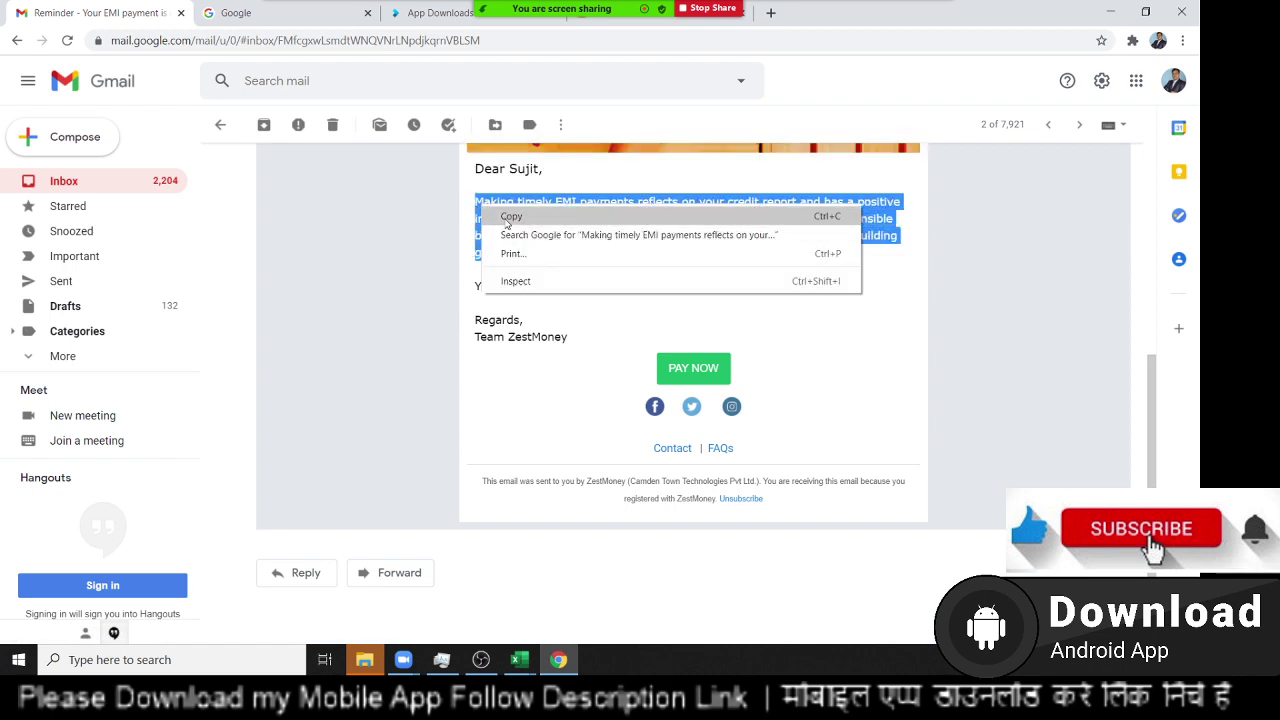
{"action": "left_click", "coordinate": [500, 212]}
{"action": "left_click", "coordinate": [519, 659]}
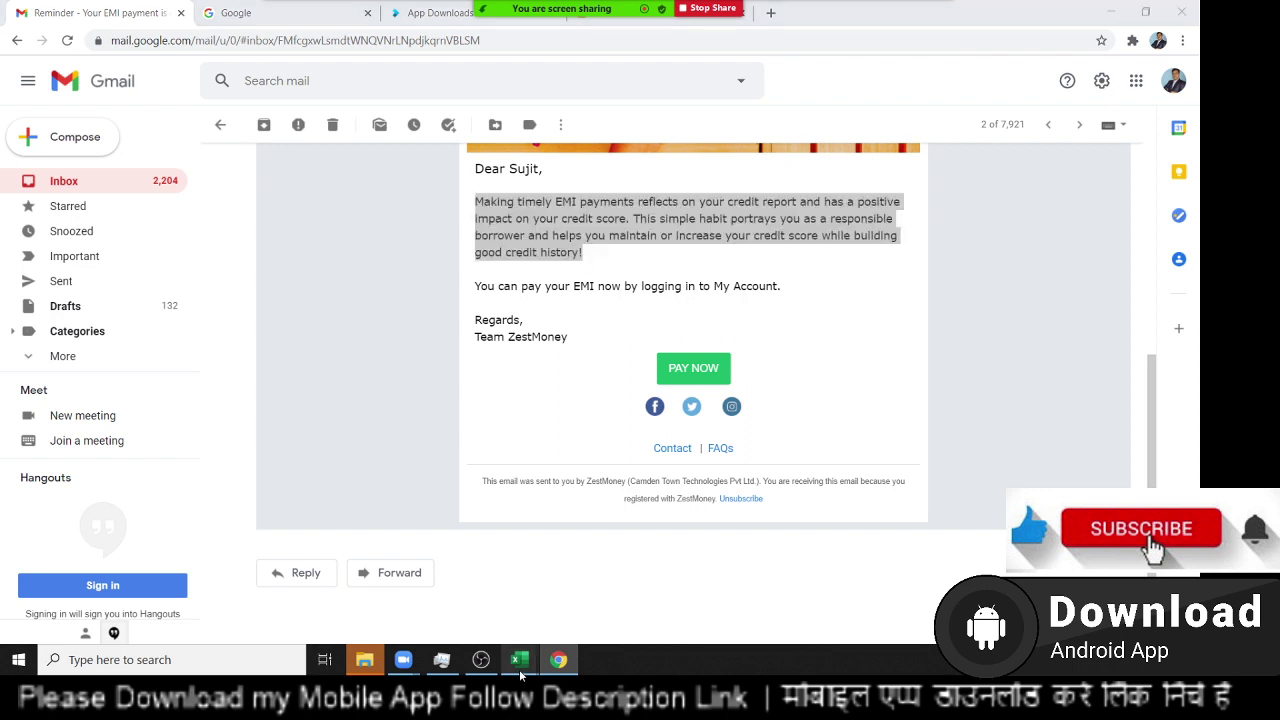
{"action": "left_click", "coordinate": [540, 620]}
- Merge F2:M6 and paste the copied EMI paragraph into the merged cell
{"action": "left_click_drag", "start_coordinate": [340, 197], "coordinate": [724, 255]}
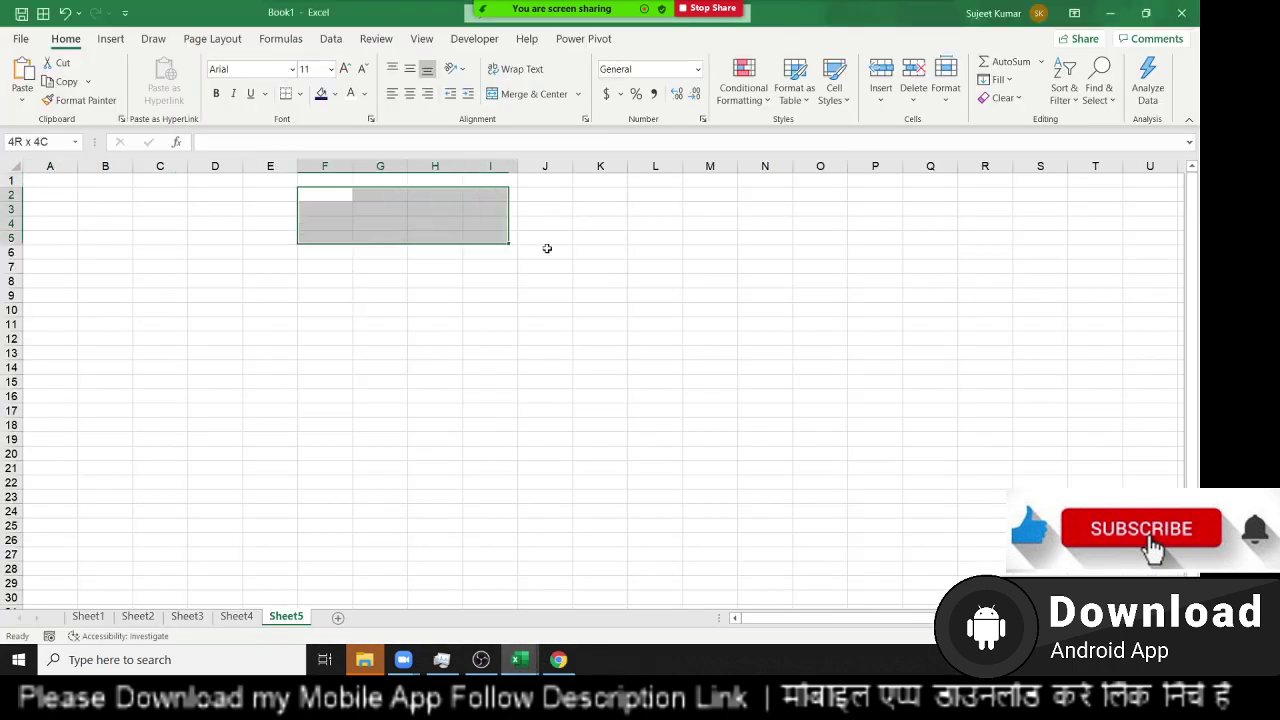
{"action": "left_click", "coordinate": [539, 100]}
{"action": "double_click", "coordinate": [477, 223]}
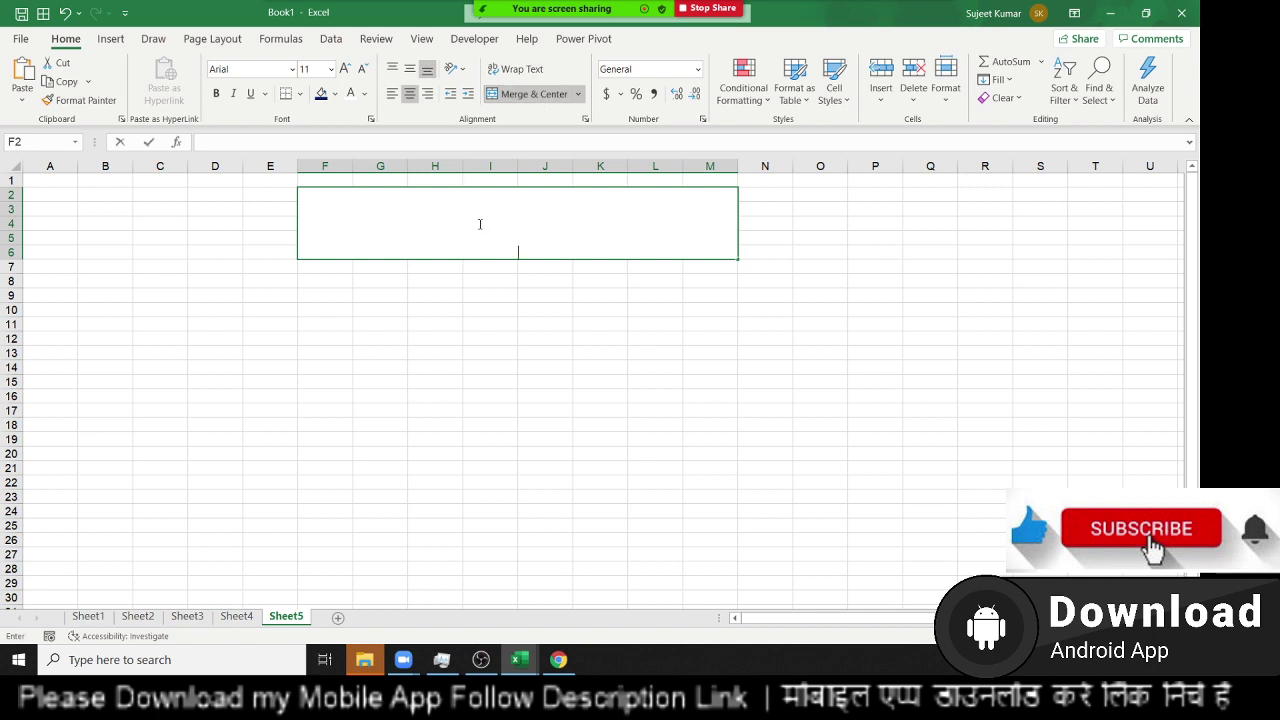
{"action": "right_click", "coordinate": [479, 224]}
{"action": "left_click", "coordinate": [518, 307]}
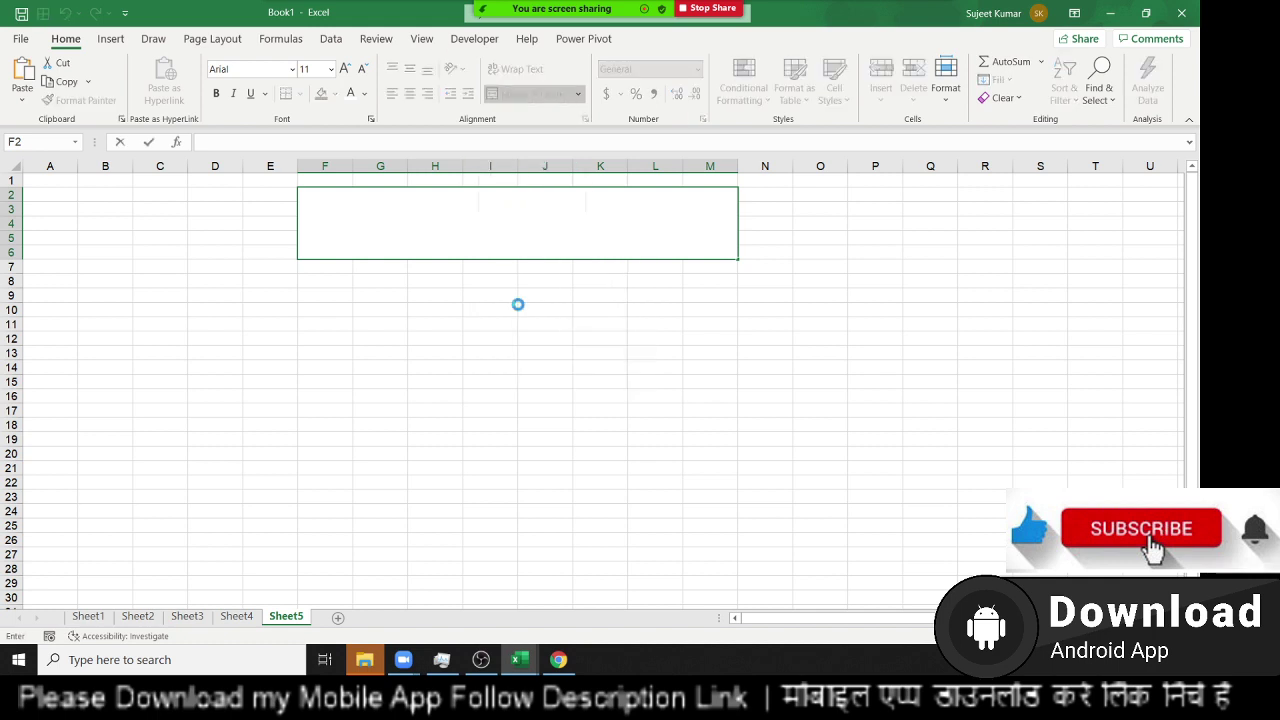
{"action": "left_click", "coordinate": [519, 309]}
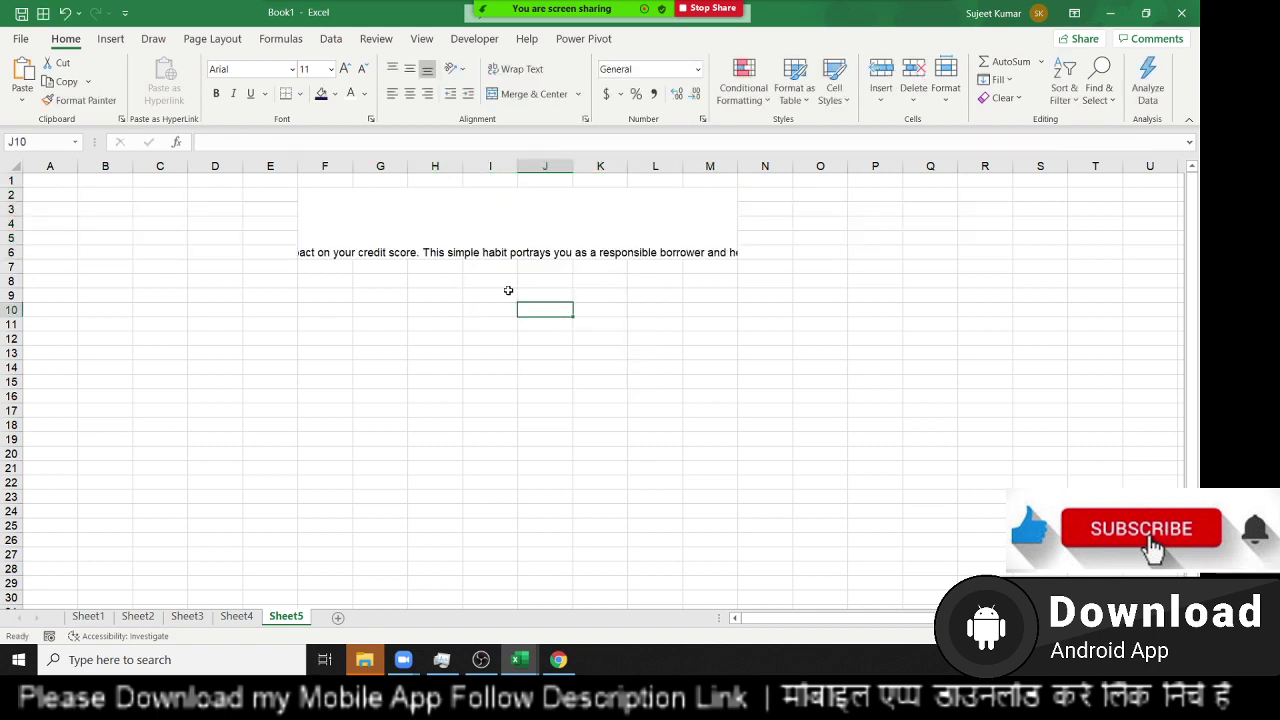
{"action": "key", "text": "ctrl+z"}
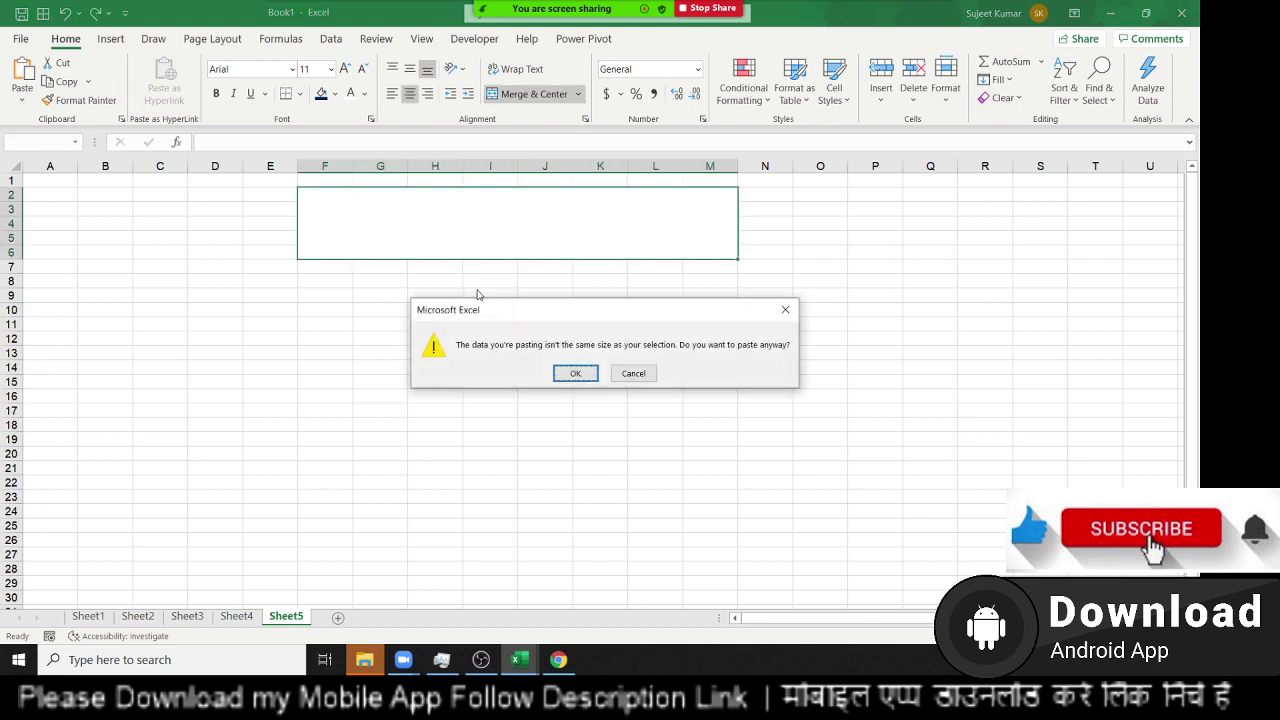
{"action": "key", "text": "Escape"}
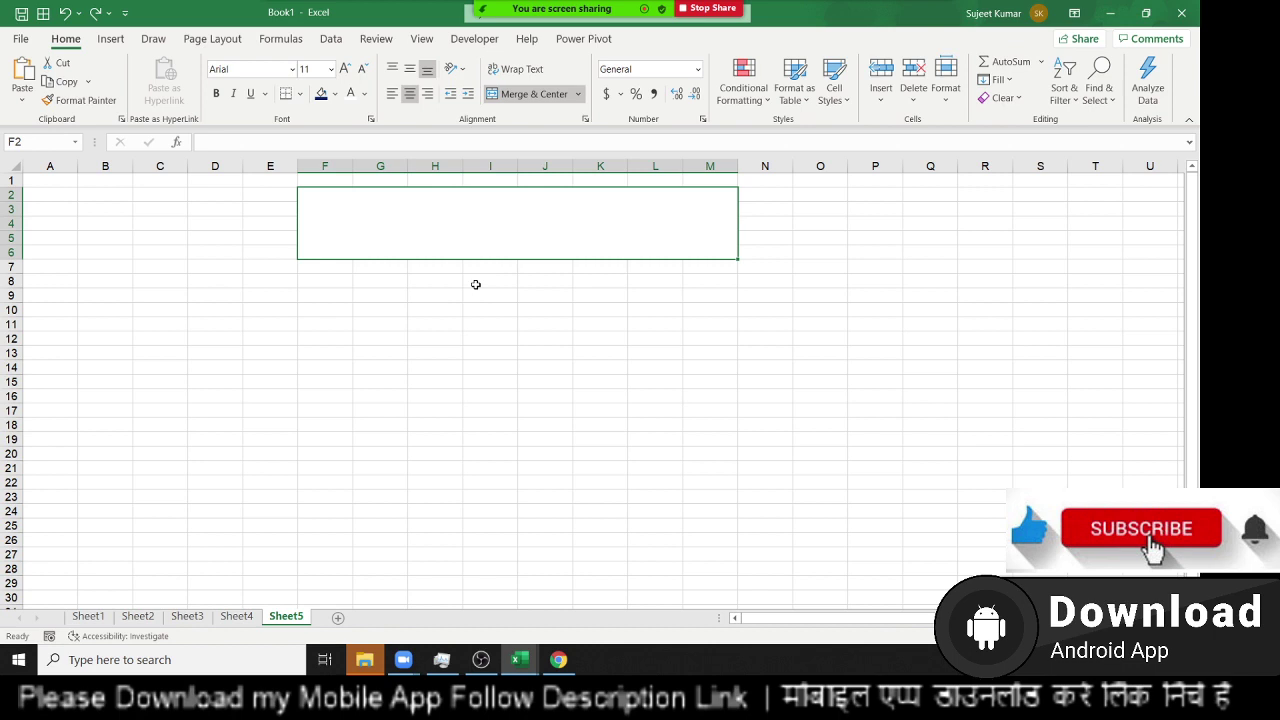
{"action": "double_click", "coordinate": [460, 212]}
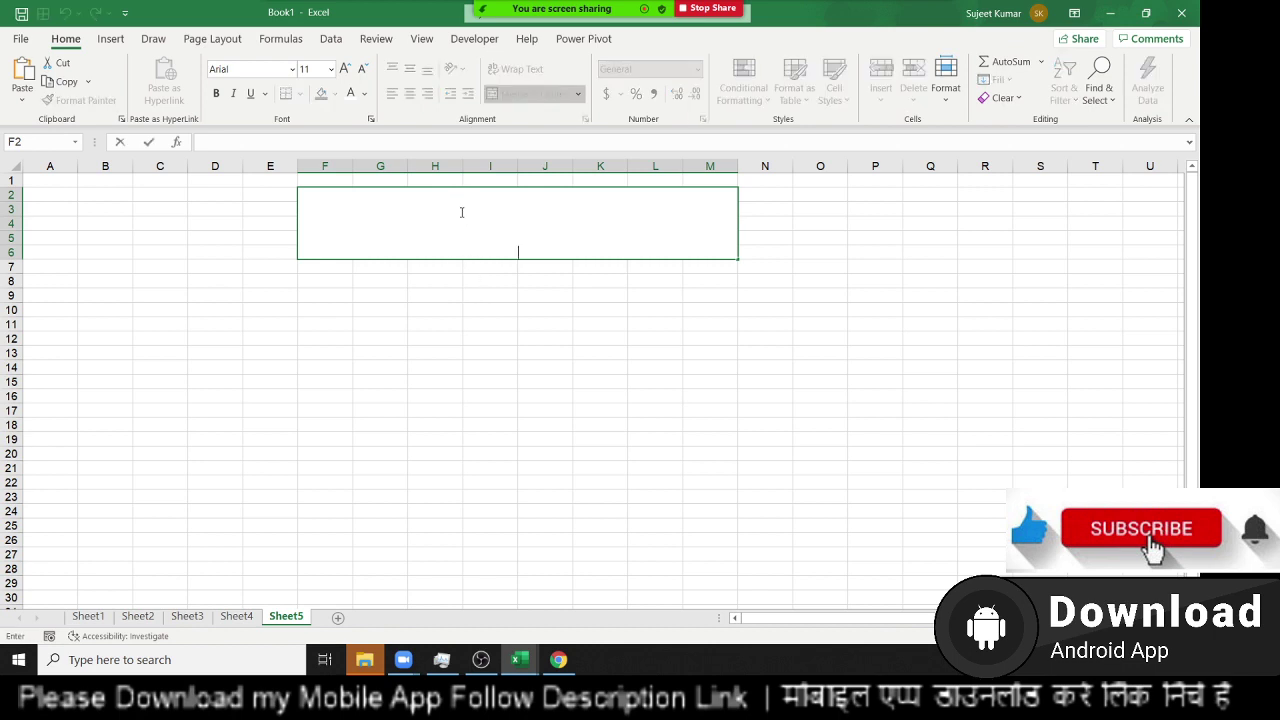
{"action": "key", "text": "ctrl+v"}
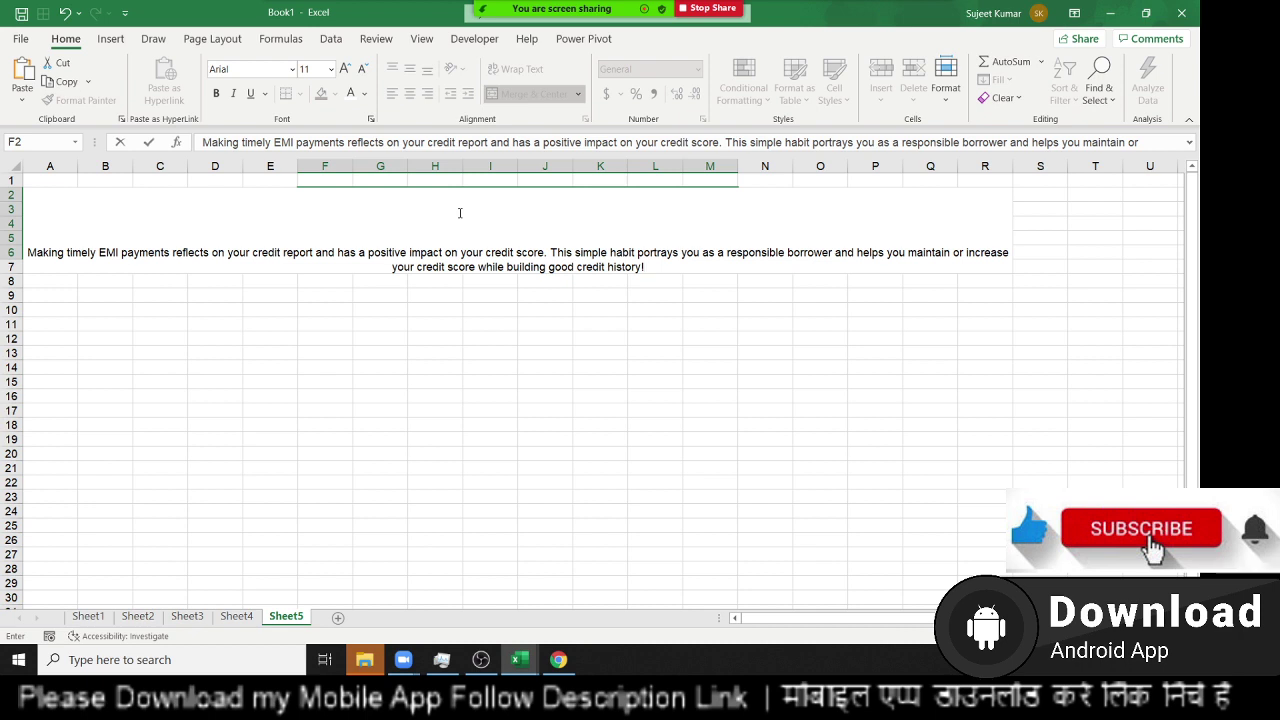
{"action": "key", "text": "Return"}
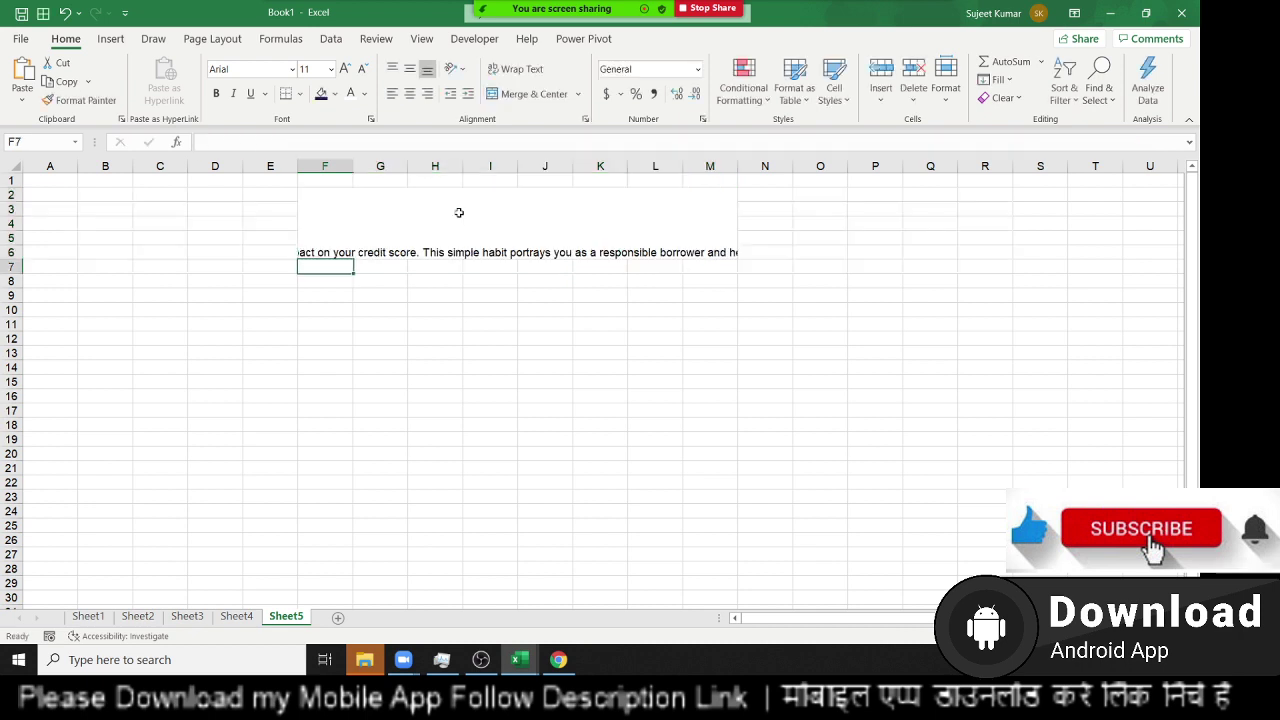
- Middle-align, left-align and wrap the paragraph text in the merged cell
{"action": "left_click", "coordinate": [459, 212]}
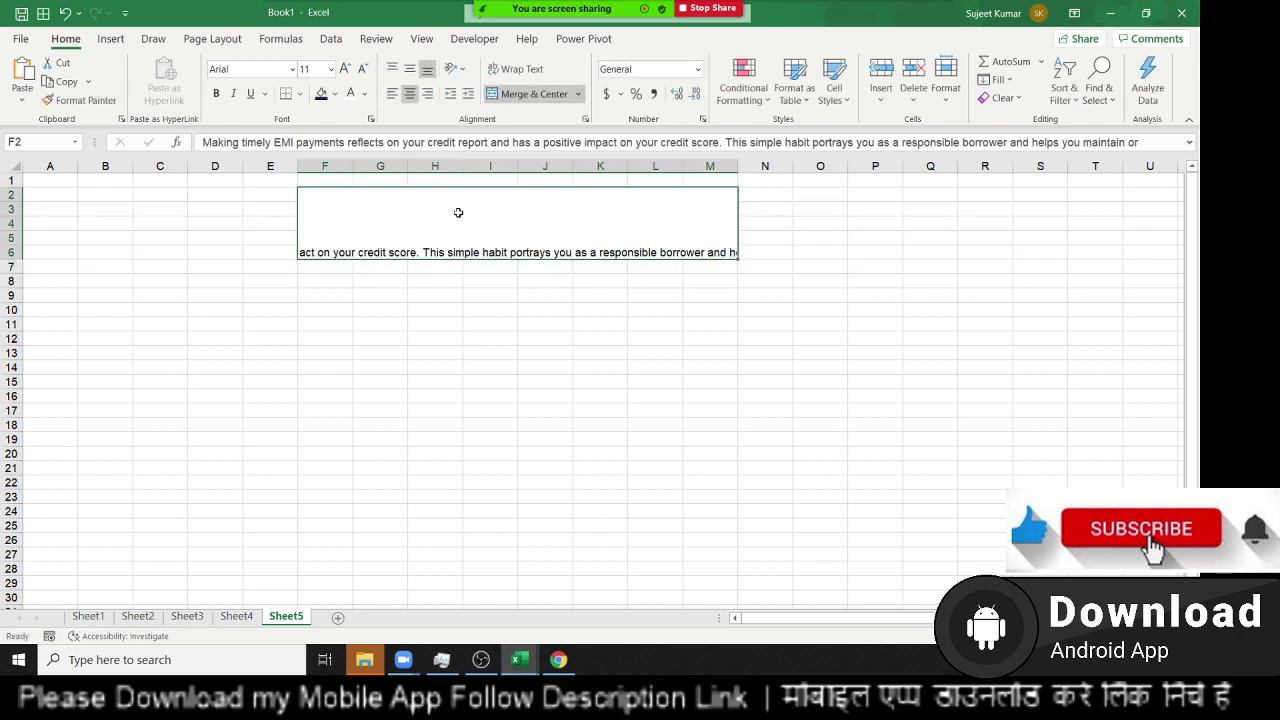
{"action": "left_click", "coordinate": [408, 70]}
{"action": "left_click", "coordinate": [392, 93]}
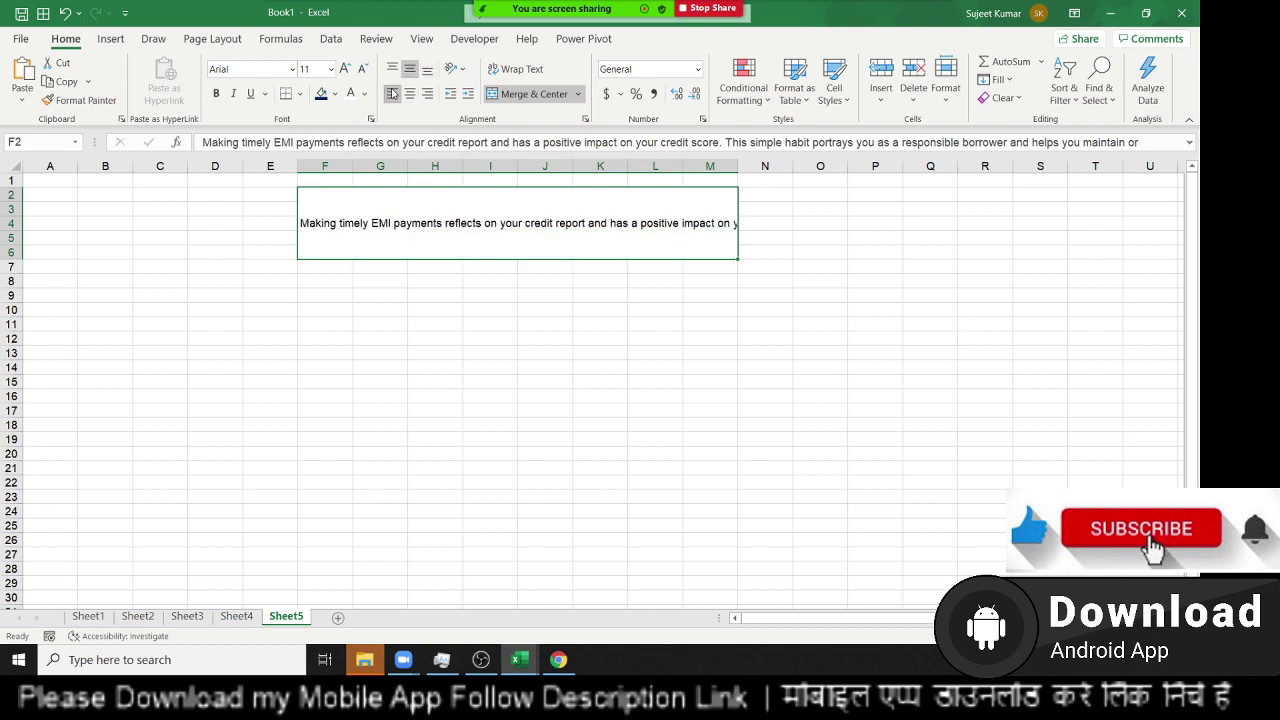
{"action": "left_click", "coordinate": [500, 78]}
{"action": "left_click", "coordinate": [467, 319]}
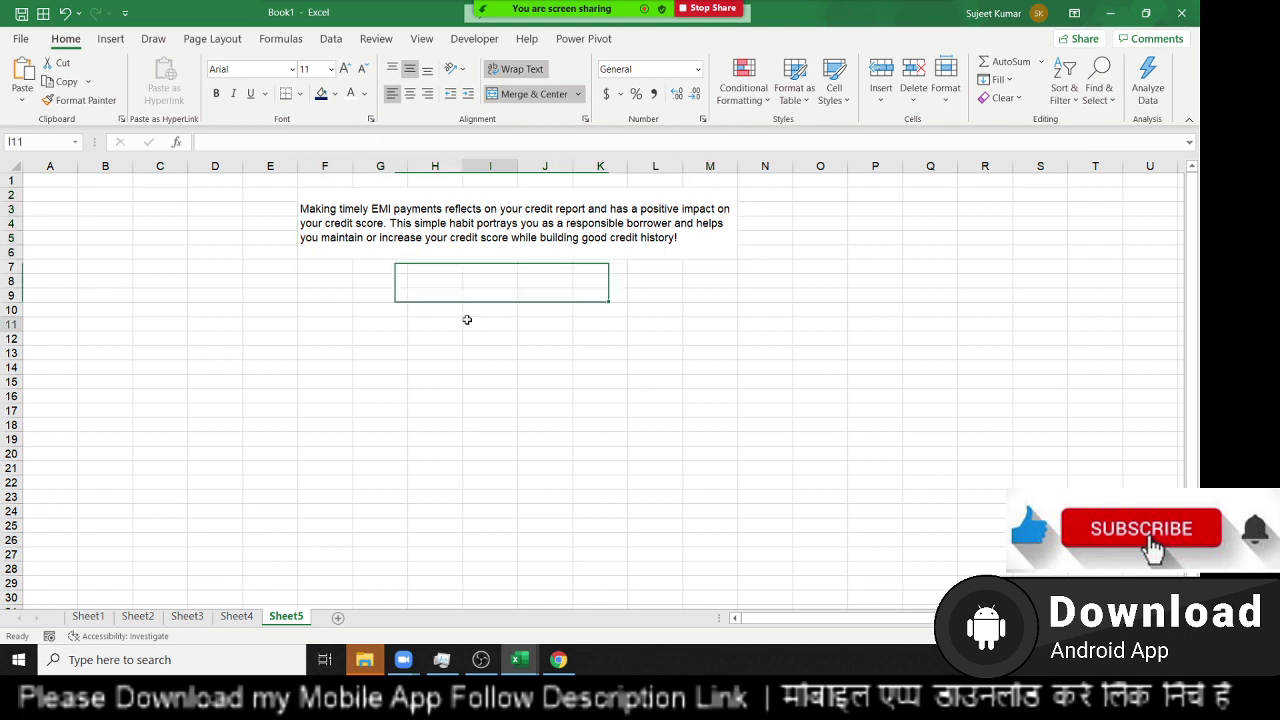
{"action": "left_click", "coordinate": [478, 233]}
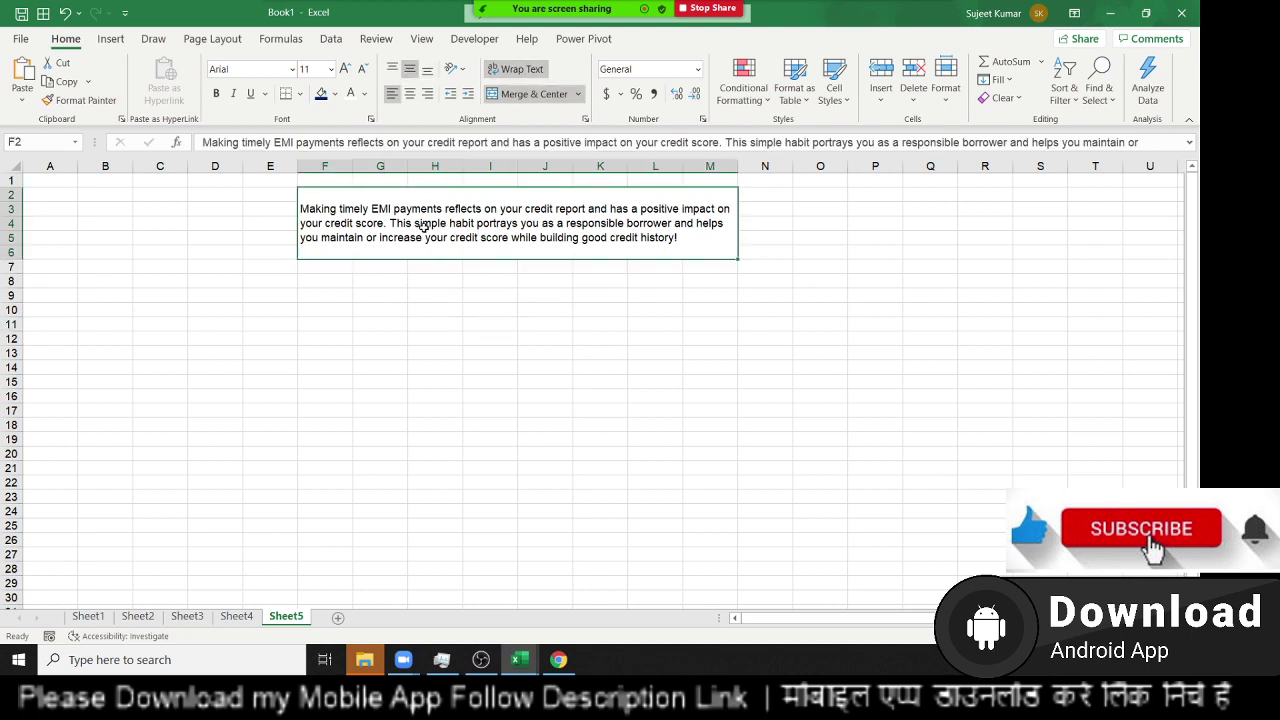
- Apply strikethrough and red font colour to the word 'simple' in the paragraph
{"action": "double_click", "coordinate": [435, 228]}
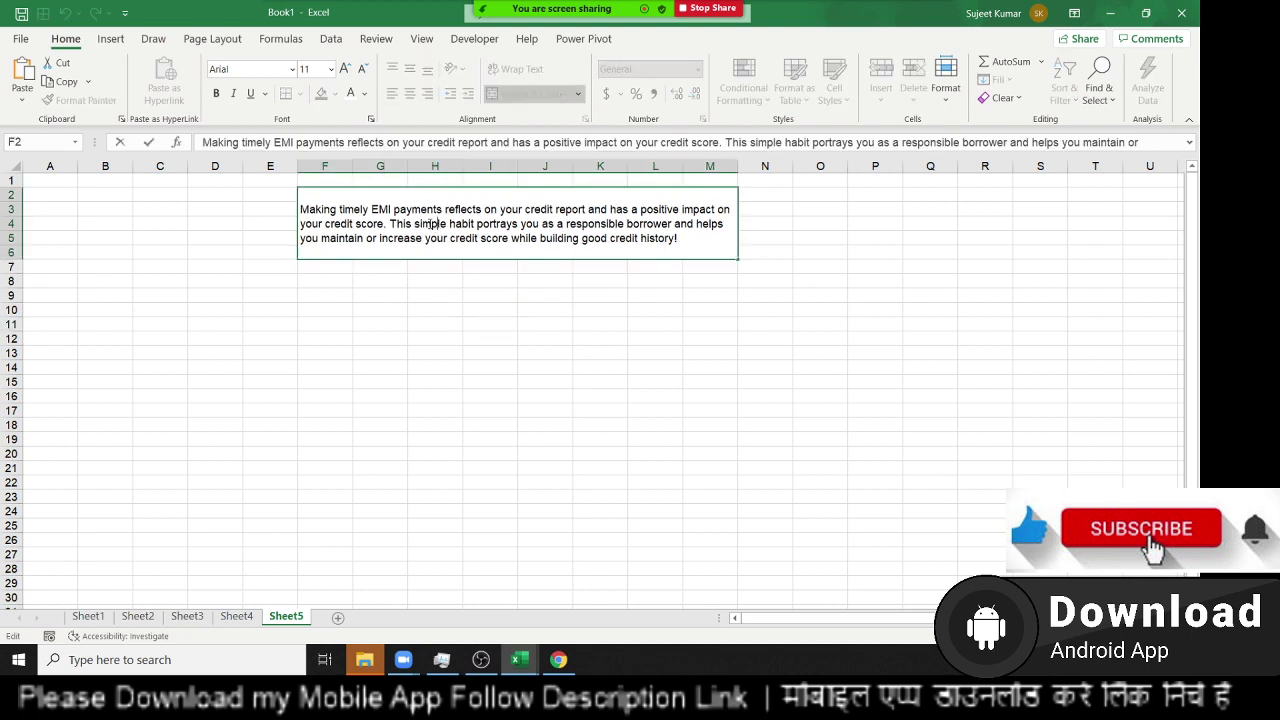
{"action": "double_click", "coordinate": [432, 224]}
{"action": "double_click", "coordinate": [431, 224]}
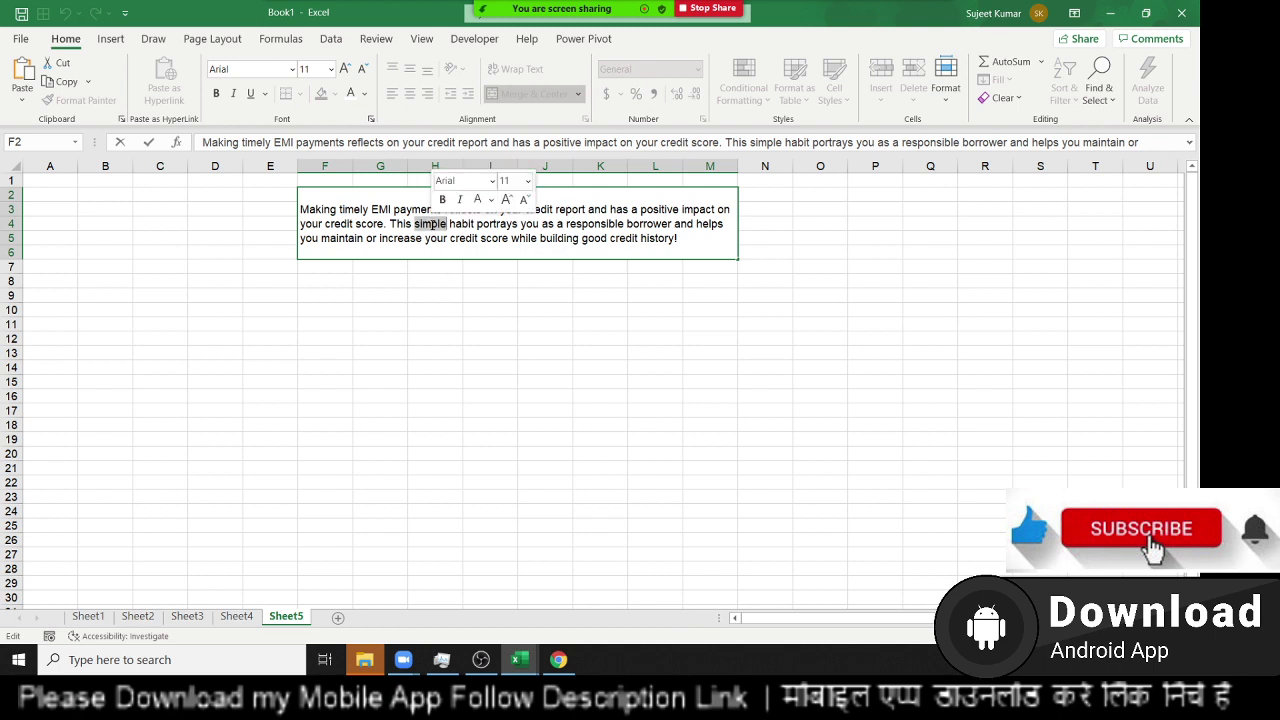
{"action": "right_click", "coordinate": [432, 225]}
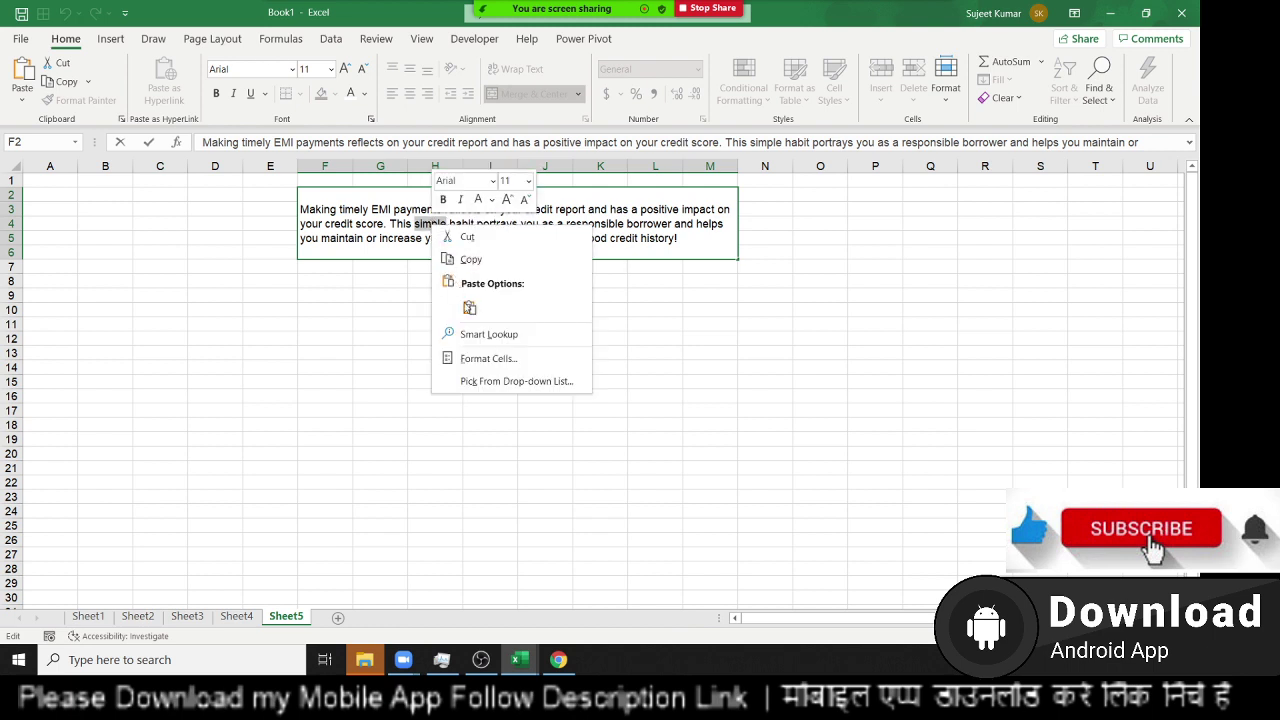
{"action": "left_click", "coordinate": [482, 358]}
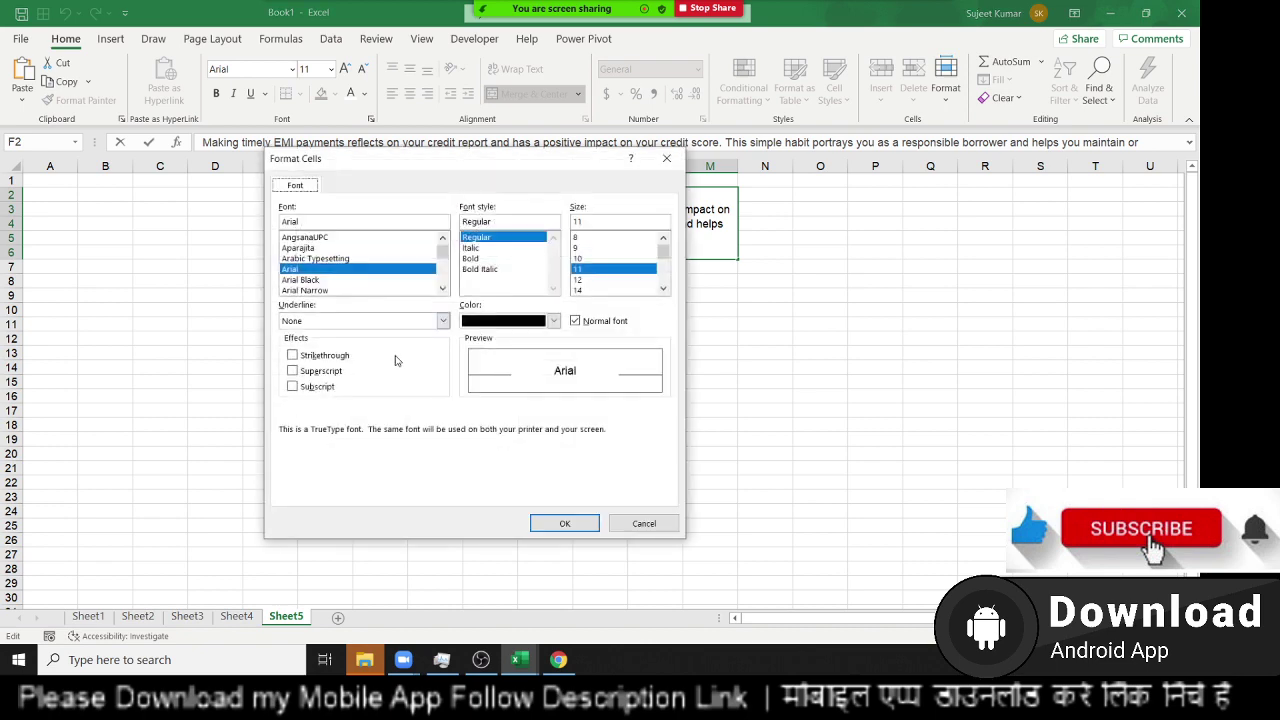
{"action": "left_click", "coordinate": [292, 355]}
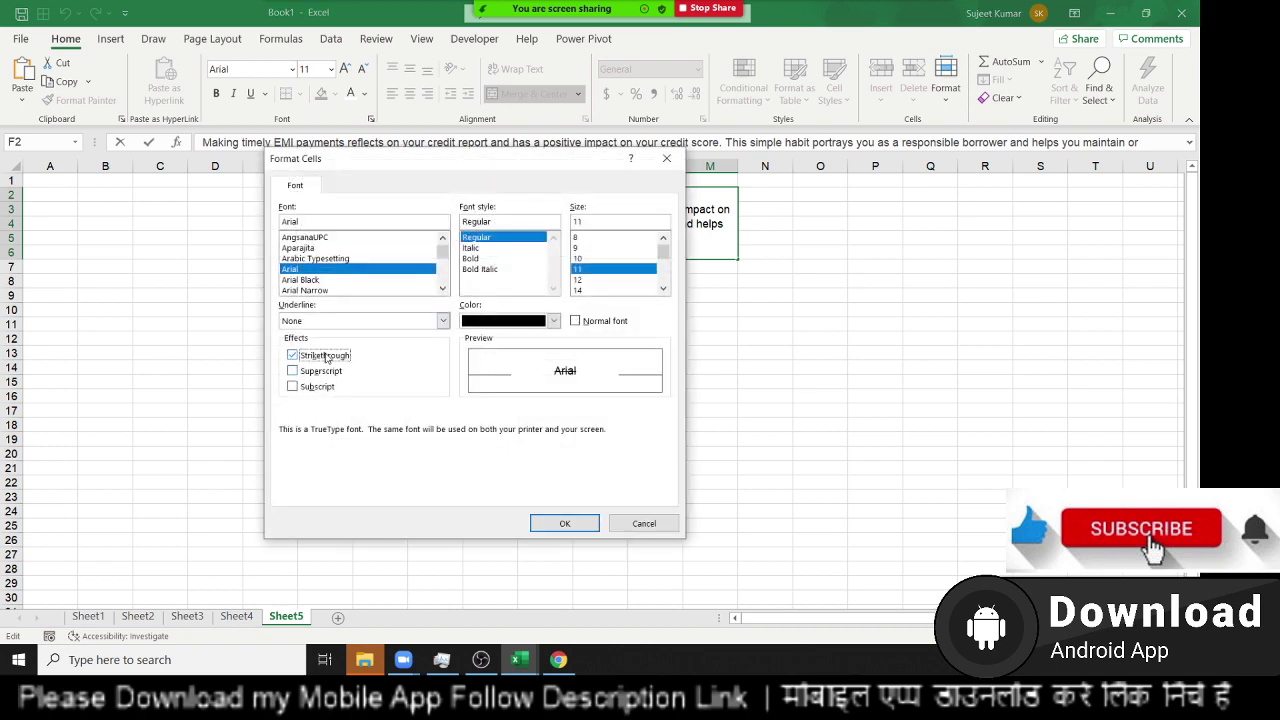
{"action": "left_click", "coordinate": [564, 523]}
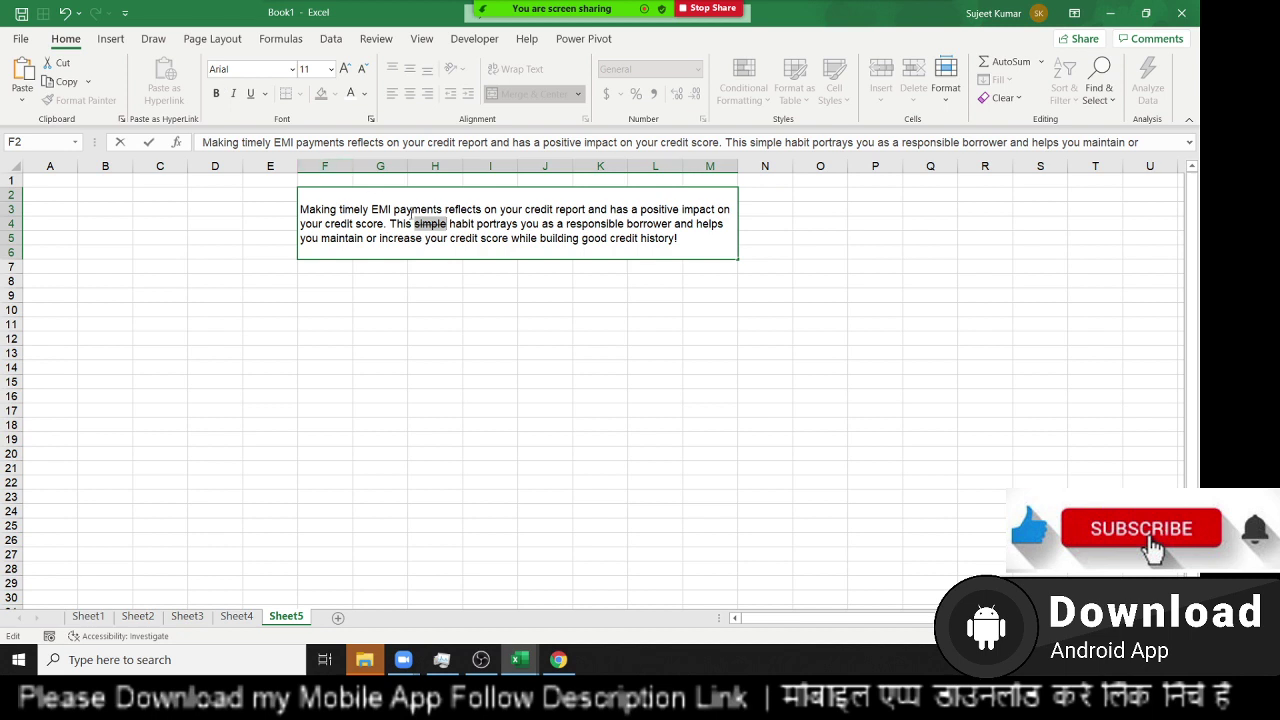
{"action": "left_click", "coordinate": [364, 93]}
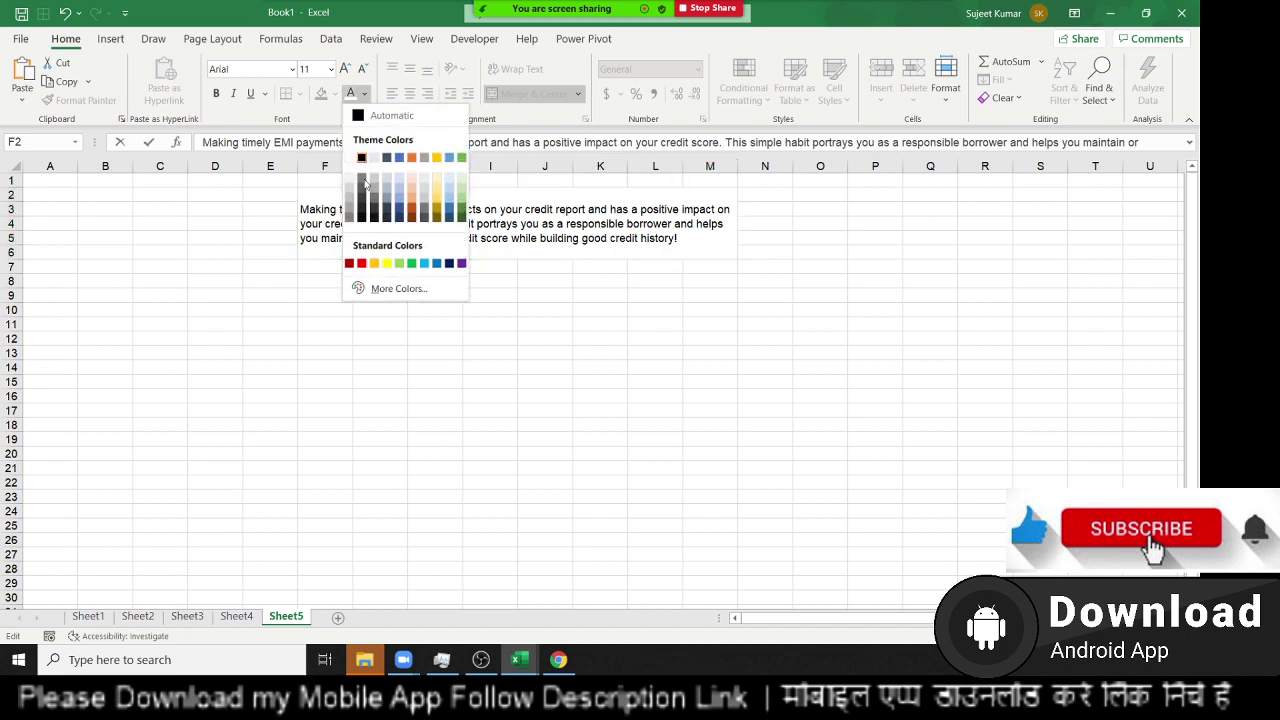
{"action": "left_click", "coordinate": [361, 263]}
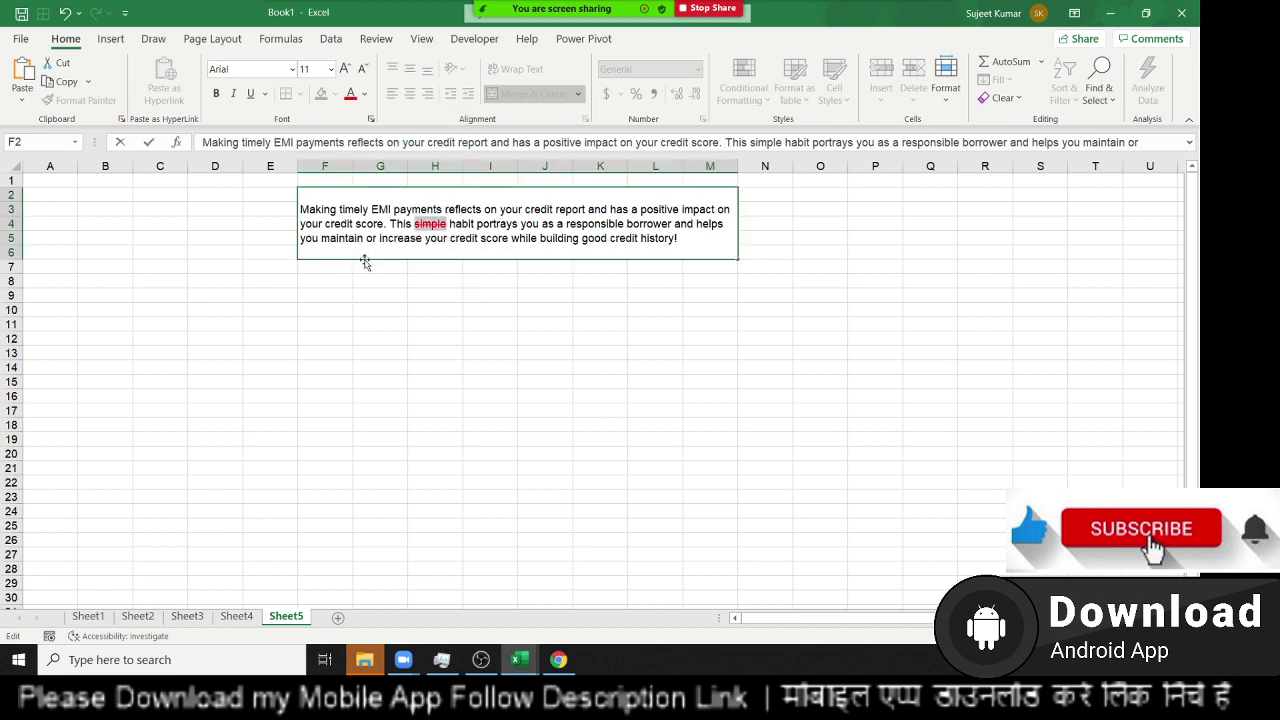
{"action": "key", "text": "Return"}
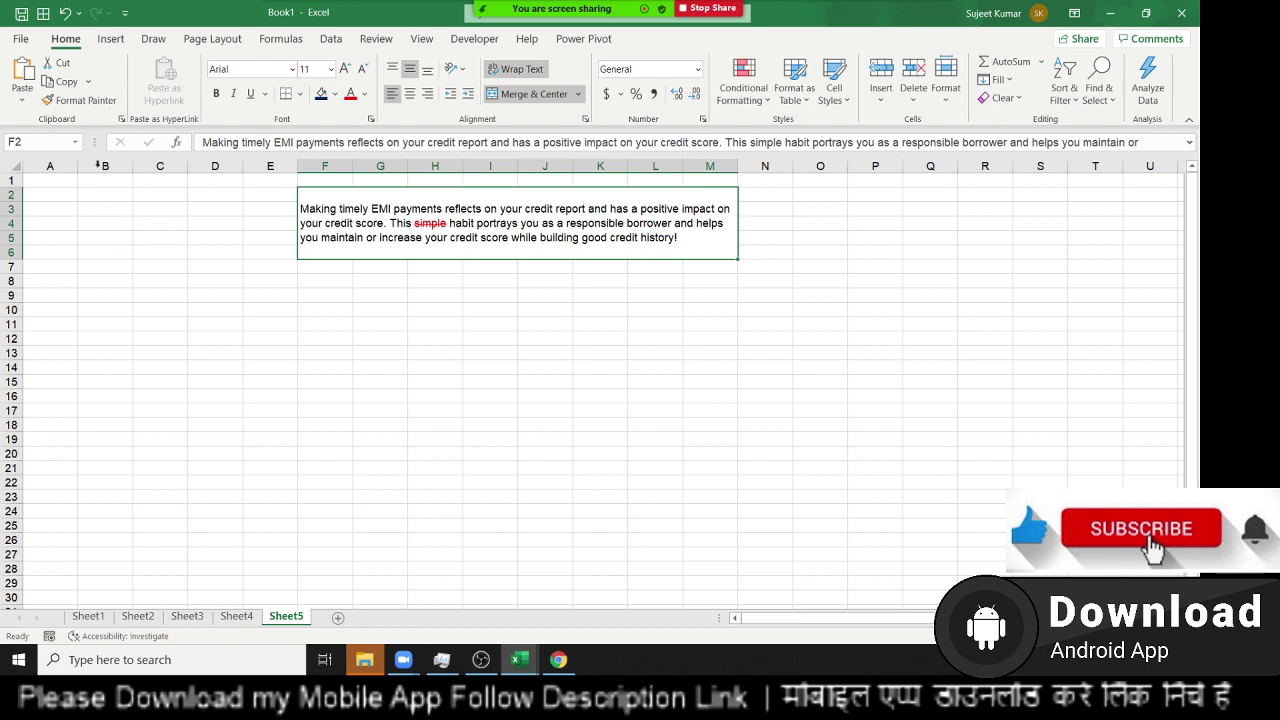
{"action": "left_click", "coordinate": [113, 182]}
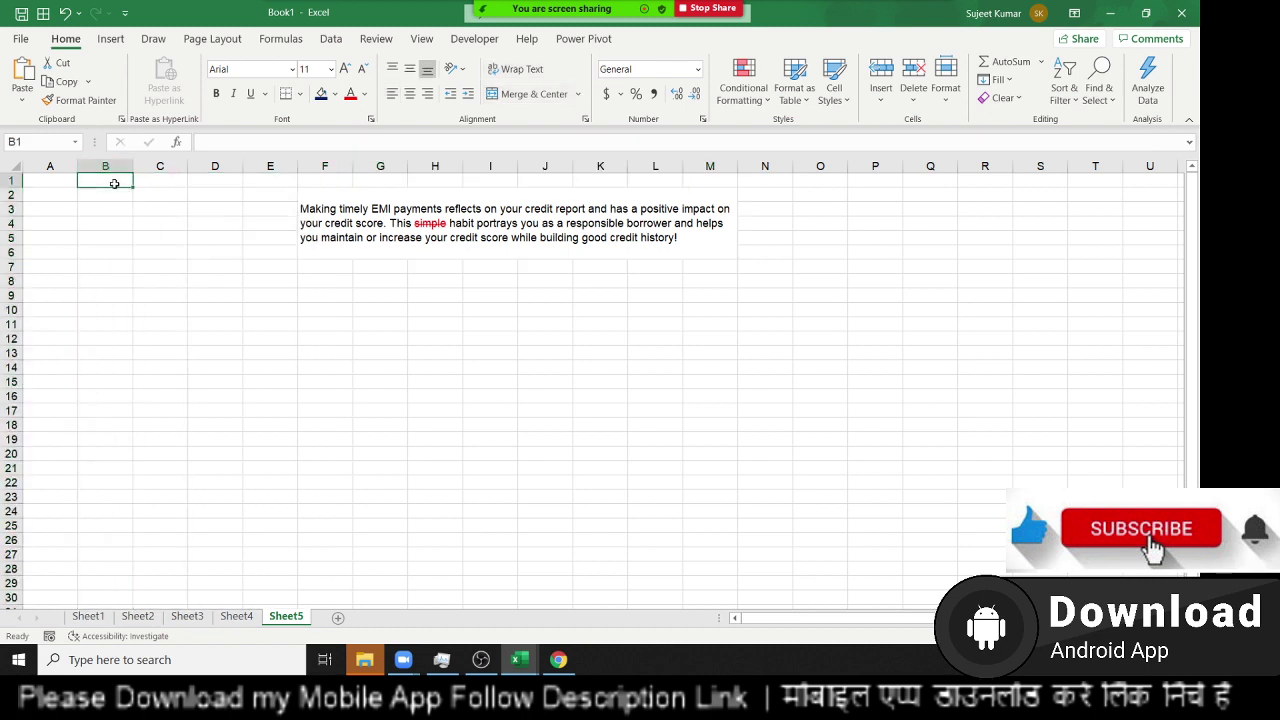
- Enter 85, 36, 52, 36, 52, 14, 85, 36, 95, 25, 14, 63, 32, 58 in B1:B14, then narrow column B to width 5
{"action": "type", "text": "85"}
{"action": "key", "text": "Return"}
{"action": "type", "text": "36"}
{"action": "key", "text": "Return"}
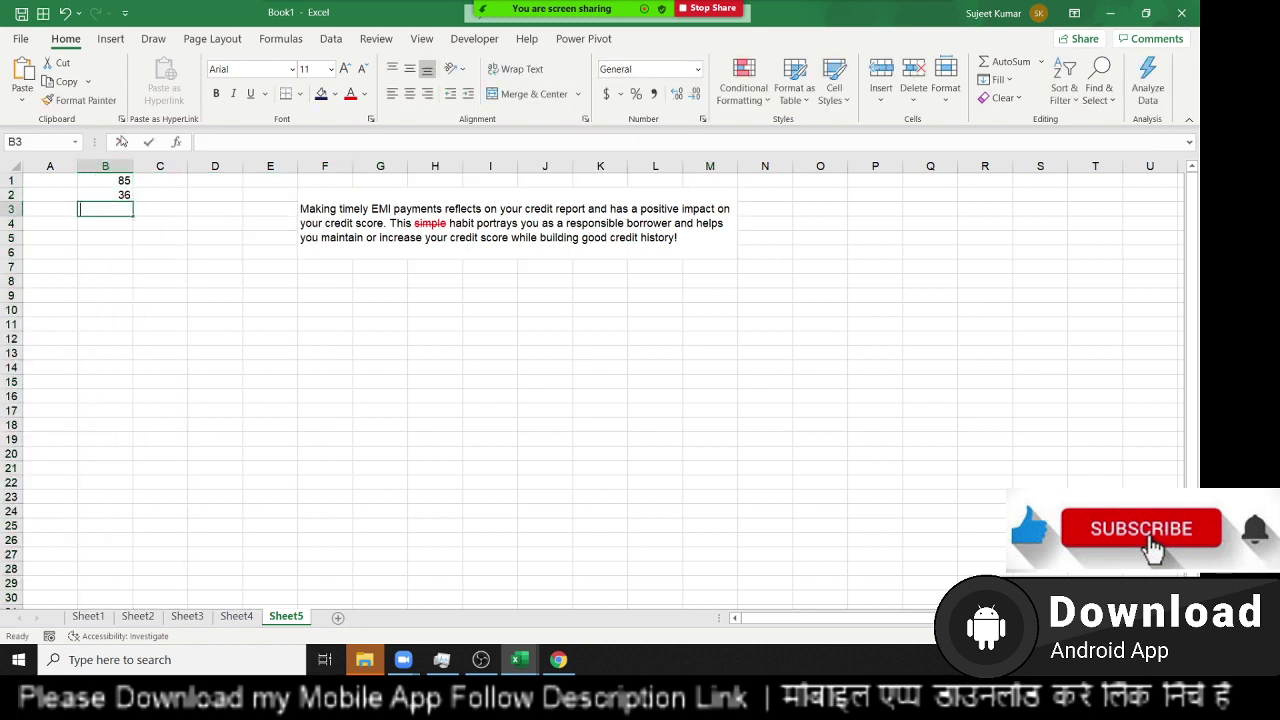
{"action": "type", "text": "52"}
{"action": "key", "text": "Return"}
{"action": "type", "text": "36"}
{"action": "key", "text": "Return"}
{"action": "type", "text": "52"}
{"action": "key", "text": "Return"}
{"action": "type", "text": "14"}
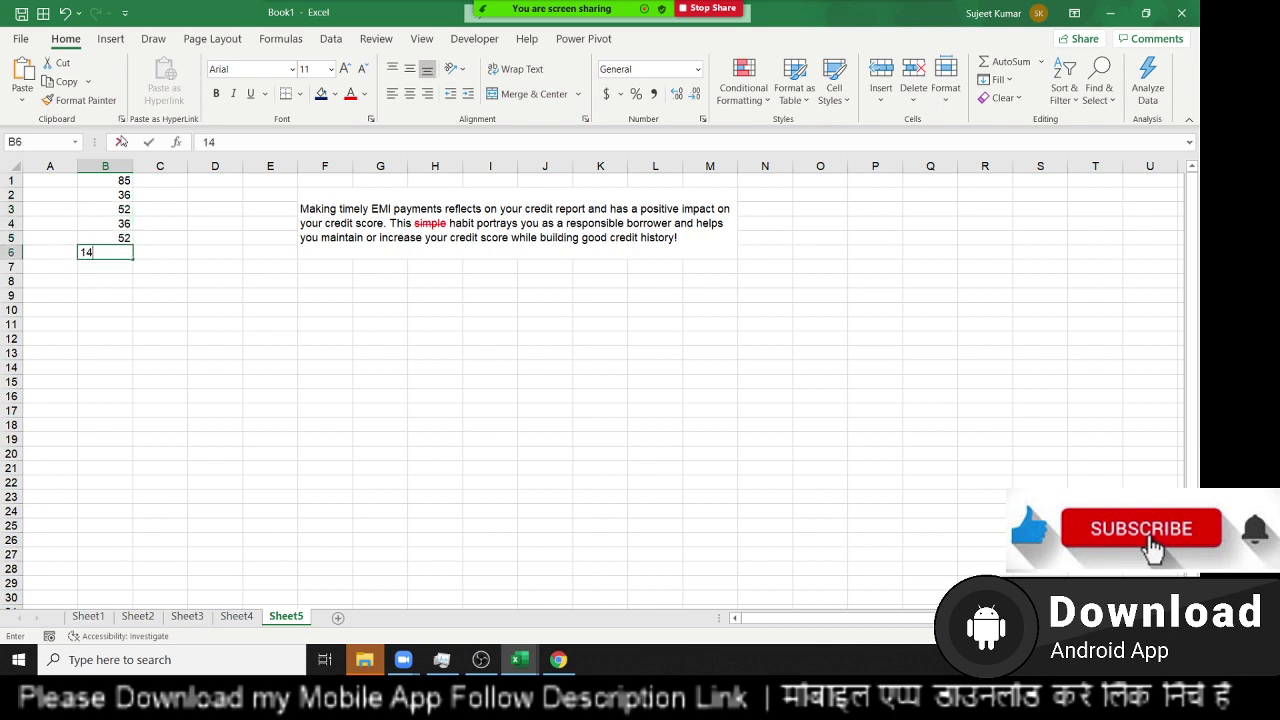
{"action": "key", "text": "Return"}
{"action": "type", "text": "85"}
{"action": "key", "text": "Return"}
{"action": "type", "text": "36"}
{"action": "key", "text": "Return"}
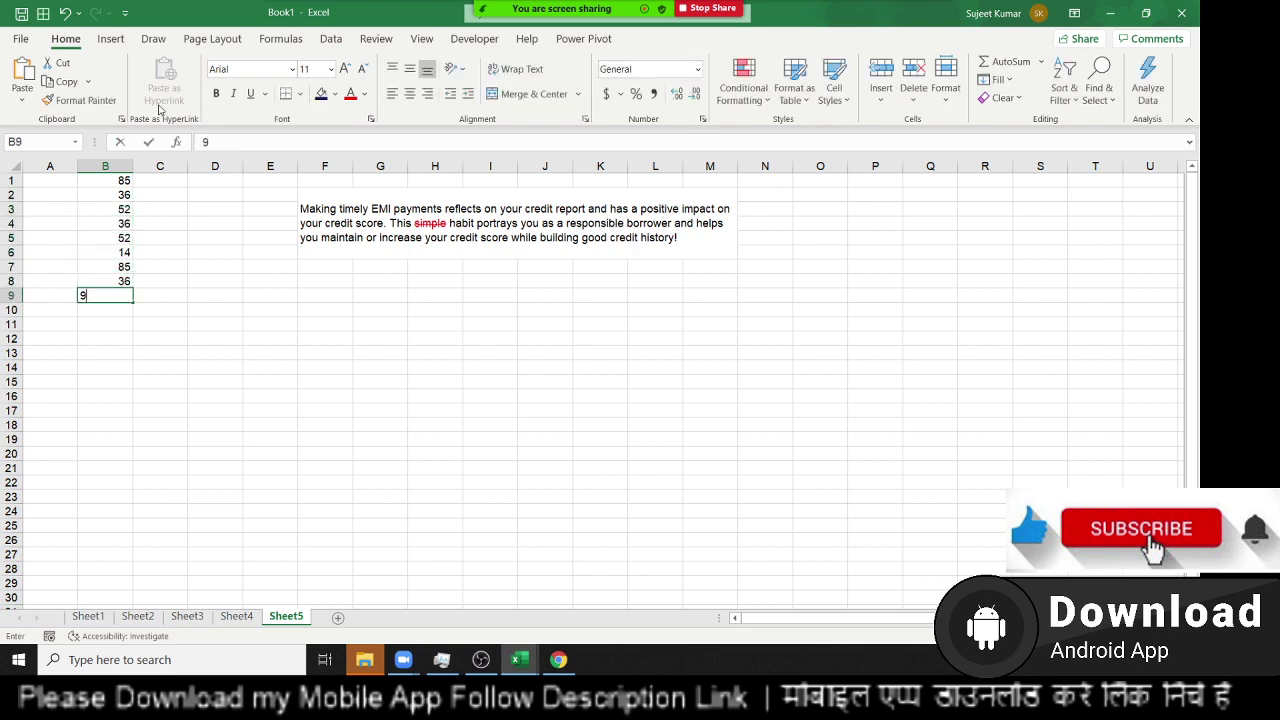
{"action": "type", "text": "95"}
{"action": "key", "text": "Return"}
{"action": "type", "text": "25"}
{"action": "key", "text": "Return"}
{"action": "type", "text": "14"}
{"action": "key", "text": "Return"}
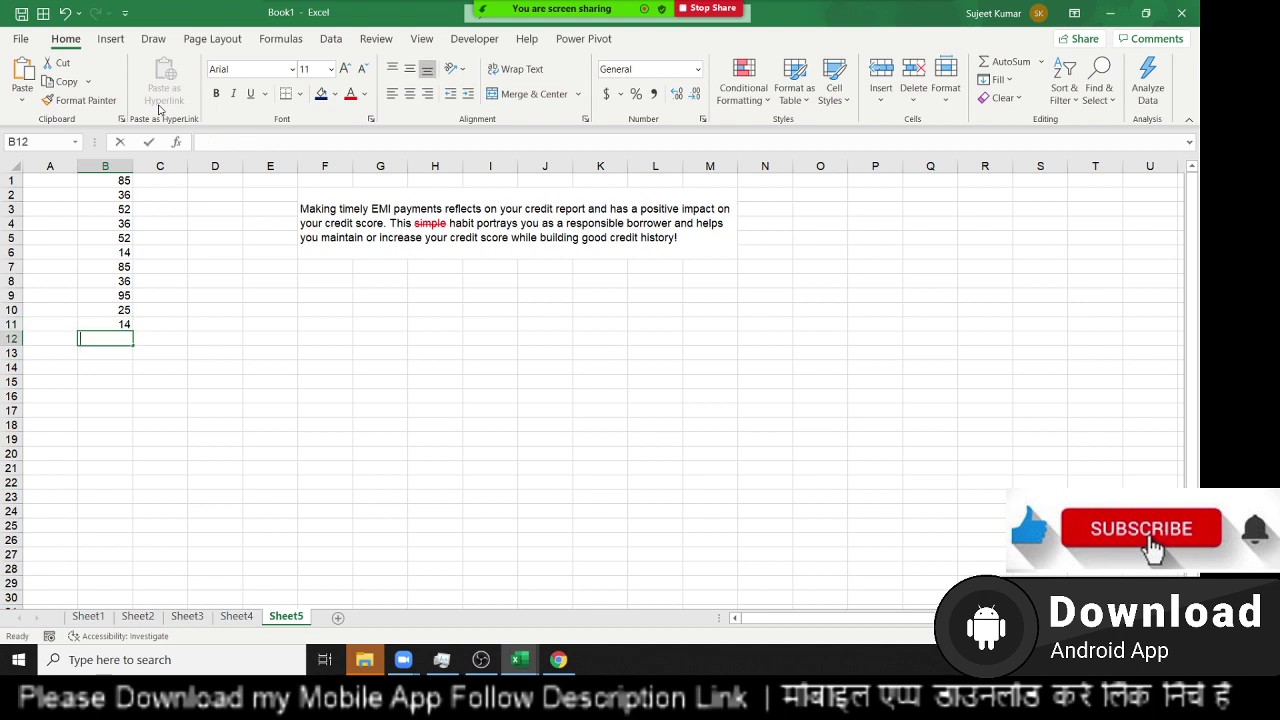
{"action": "type", "text": "63"}
{"action": "key", "text": "Return"}
{"action": "type", "text": "32"}
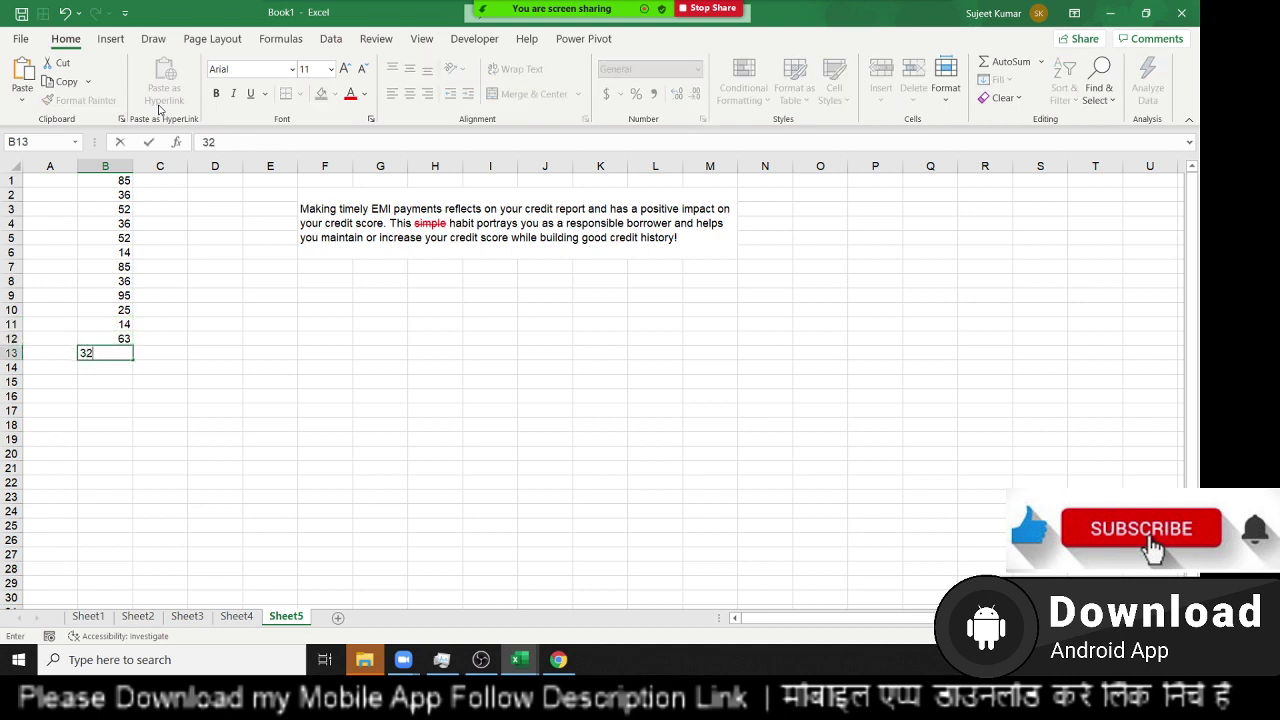
{"action": "key", "text": "Return"}
{"action": "type", "text": "58"}
{"action": "key", "text": "Return"}
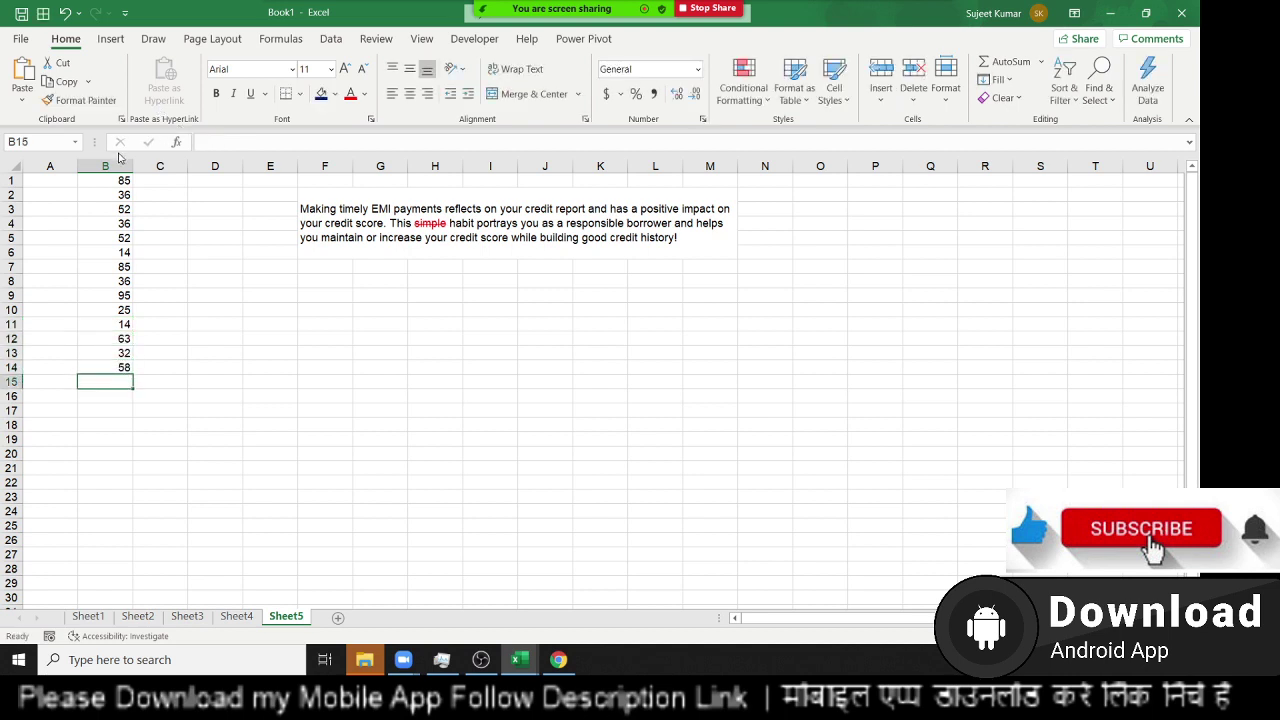
{"action": "left_click_drag", "start_coordinate": [133, 165], "coordinate": [107, 165]}
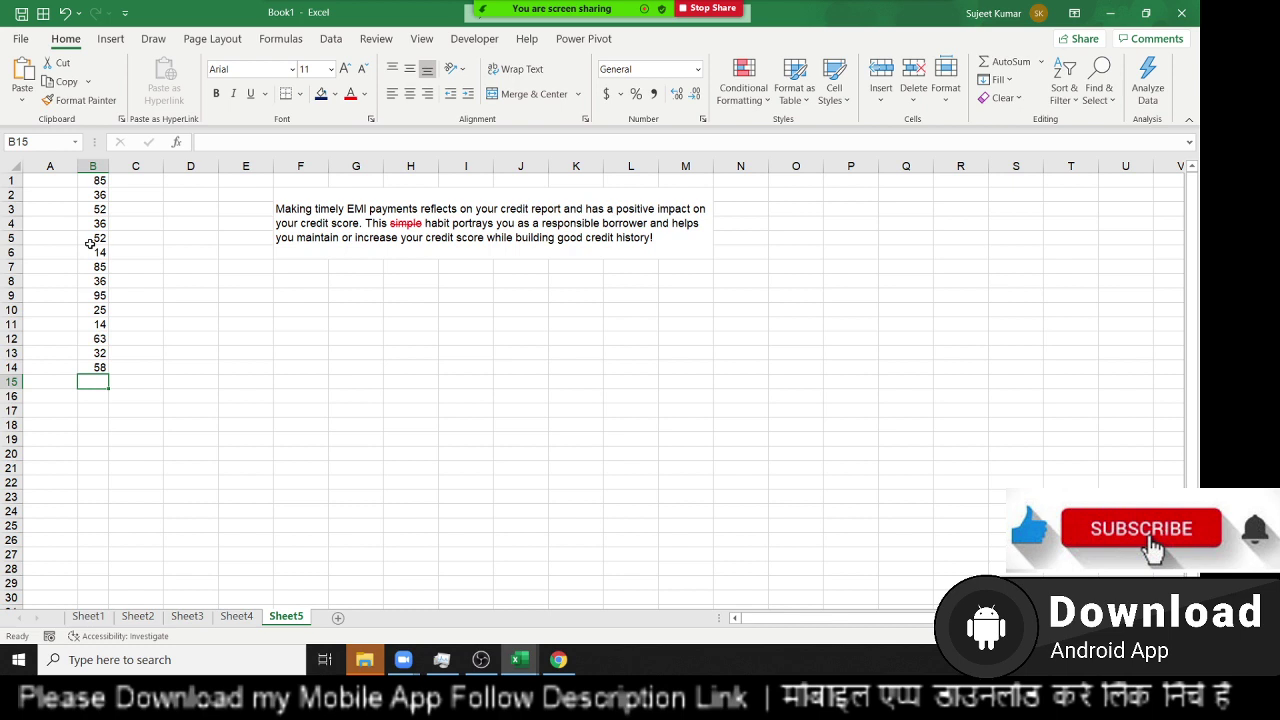
- Turn on Strikethrough in the Font settings for the 52 in B5
{"action": "left_click", "coordinate": [90, 244]}
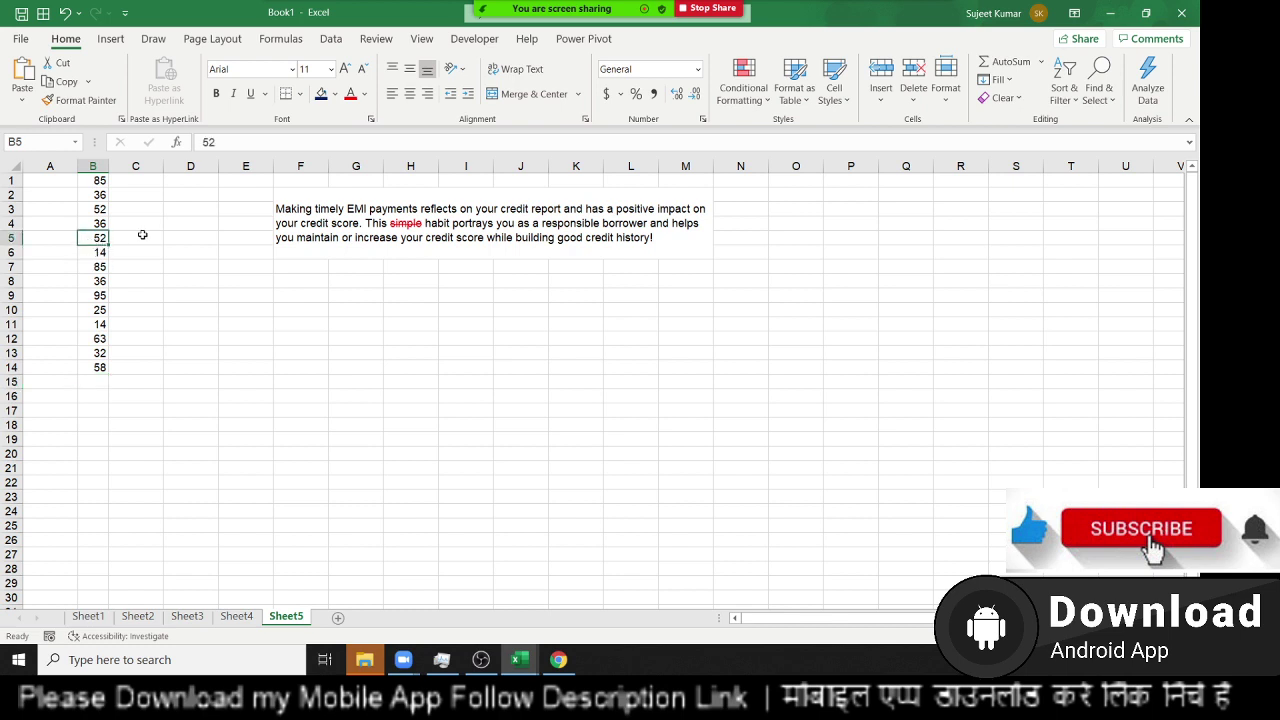
{"action": "left_click", "coordinate": [370, 119]}
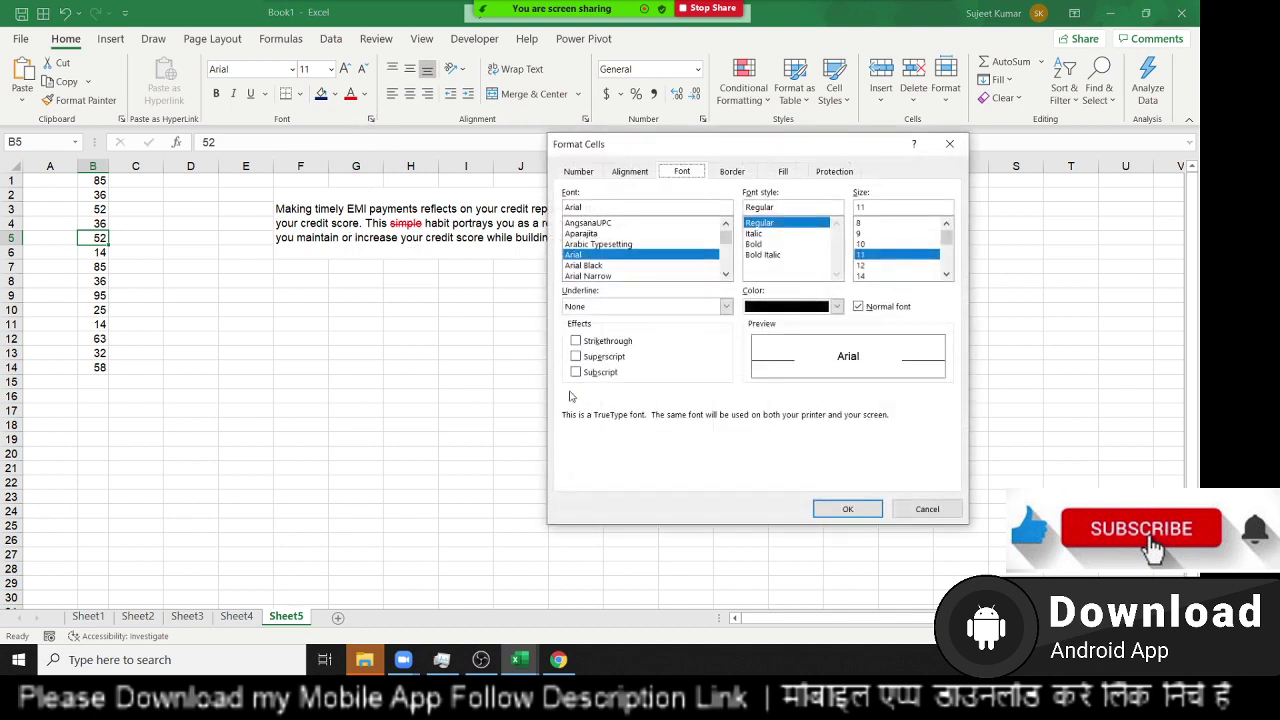
{"action": "left_click", "coordinate": [576, 341]}
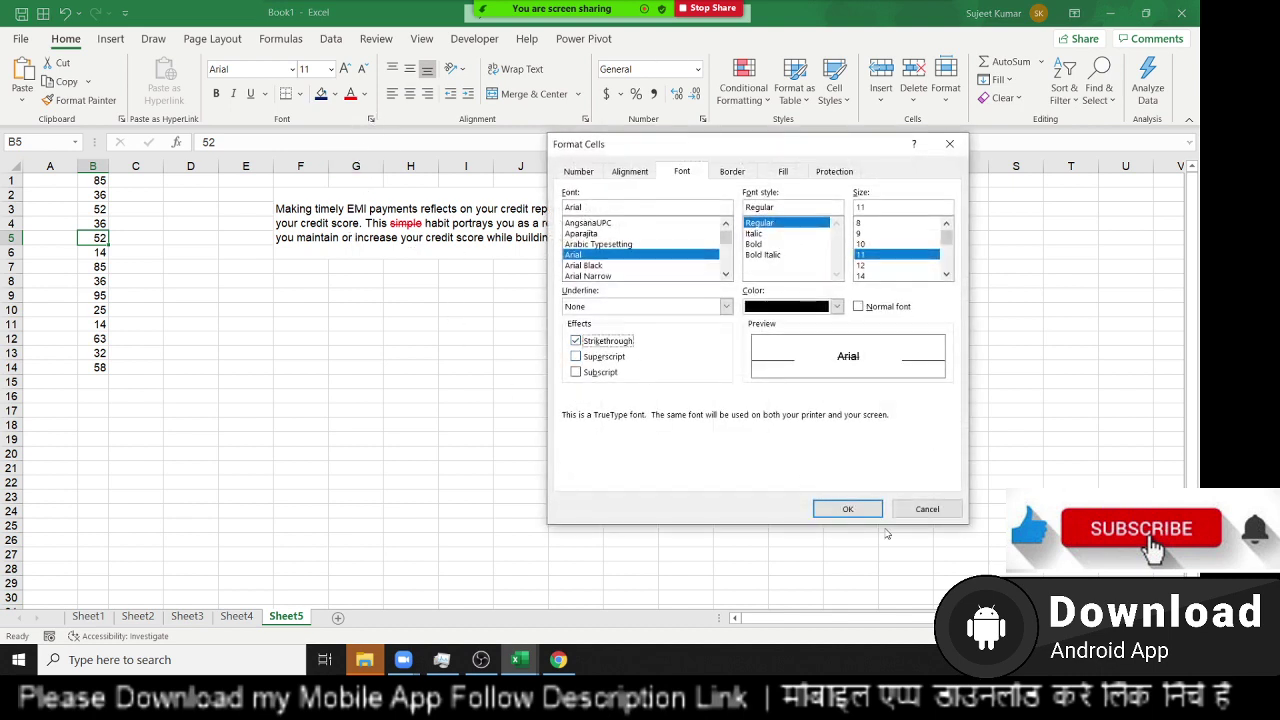
- Apply the strikethrough to B5, then undo it
{"action": "left_click", "coordinate": [847, 509]}
{"action": "left_click", "coordinate": [197, 418]}
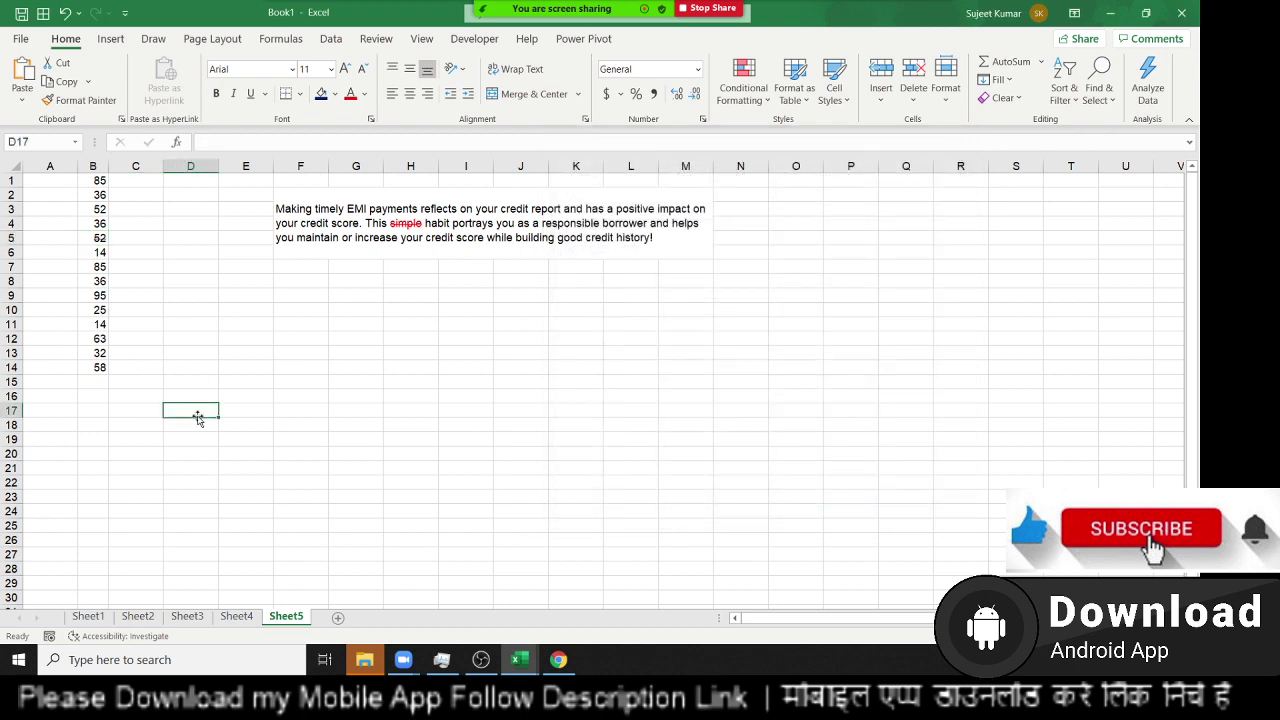
{"action": "key", "text": "ctrl+z"}
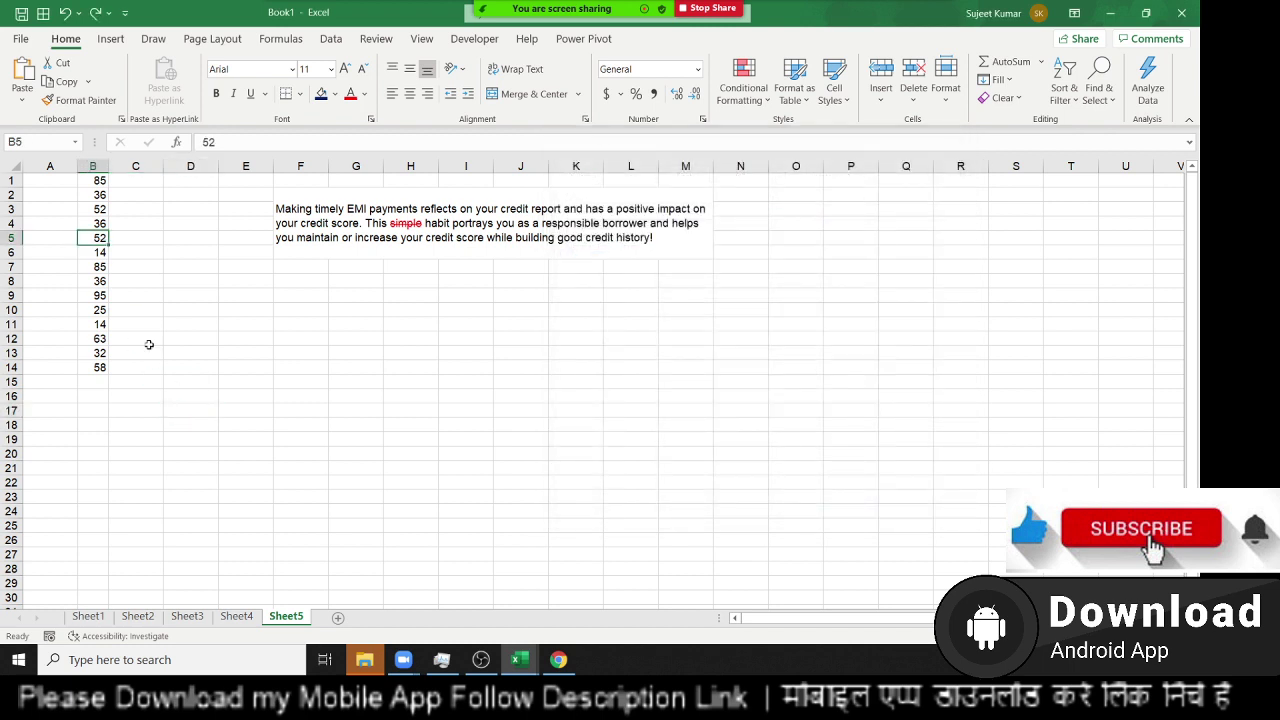
- Give B5 thick red rising and falling diagonal borders forming an X
{"action": "left_click", "coordinate": [703, 119]}
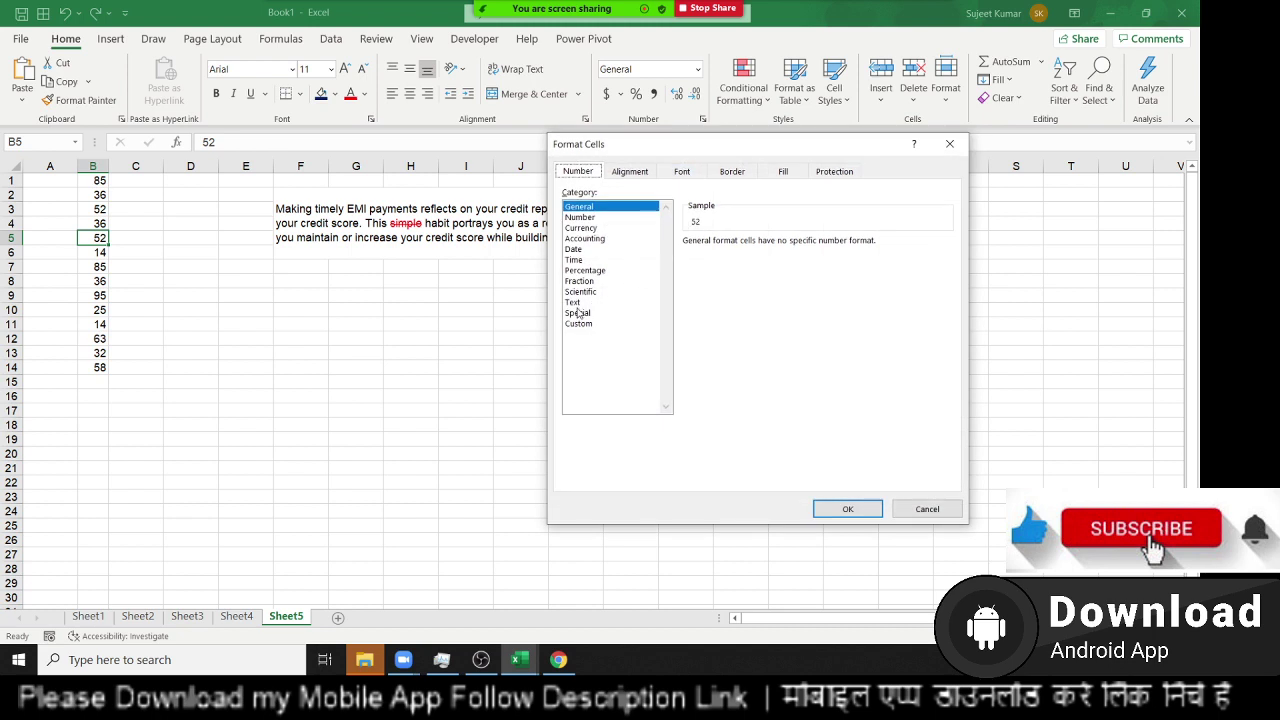
{"action": "left_click", "coordinate": [579, 324]}
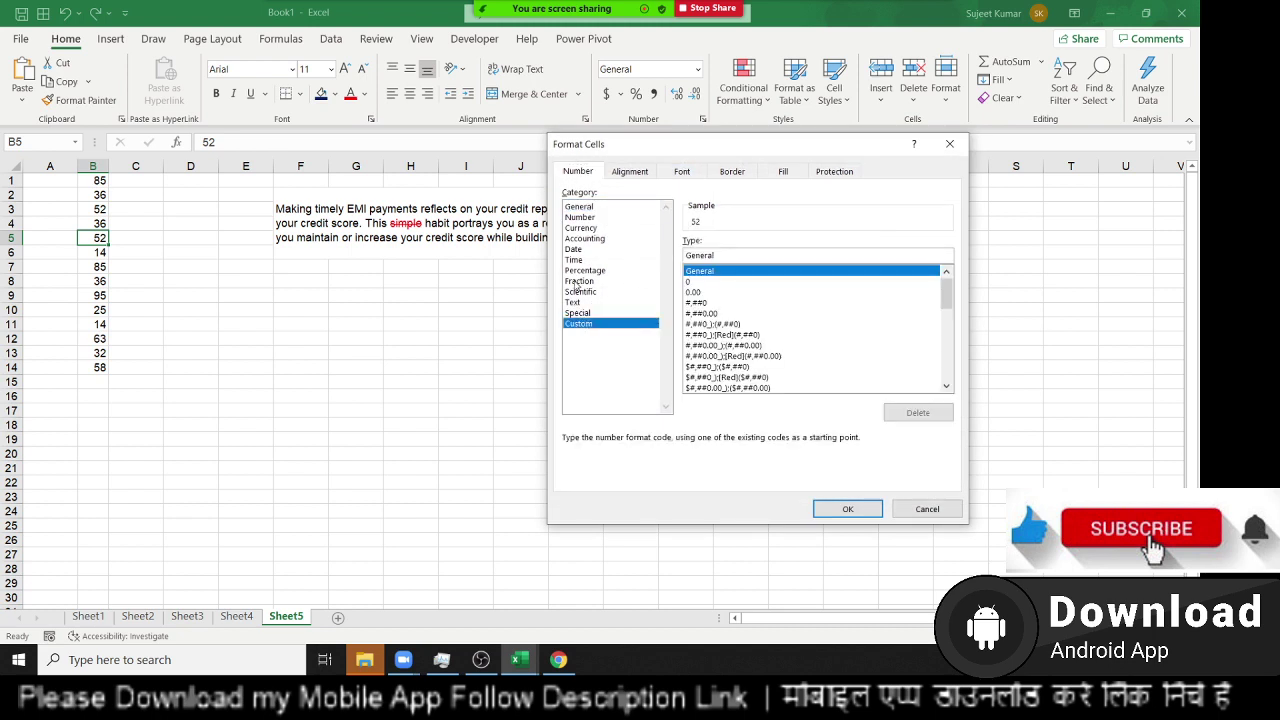
{"action": "left_click", "coordinate": [731, 172]}
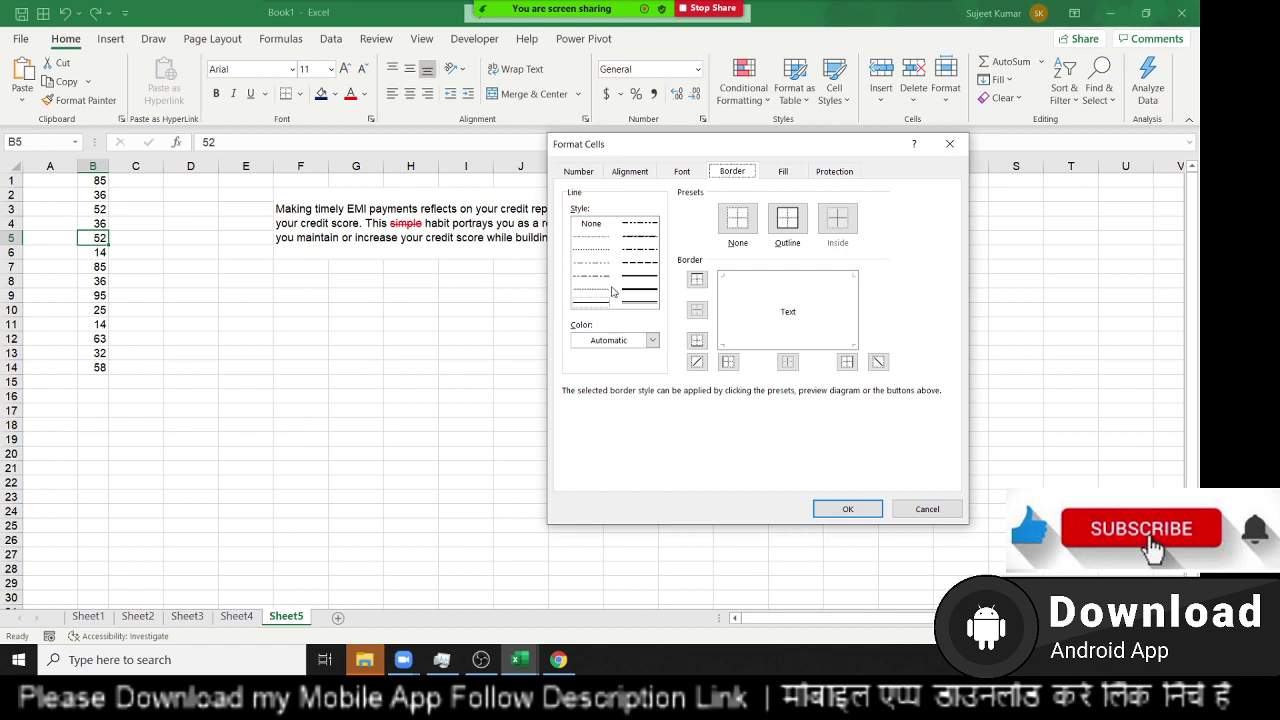
{"action": "left_click", "coordinate": [651, 340]}
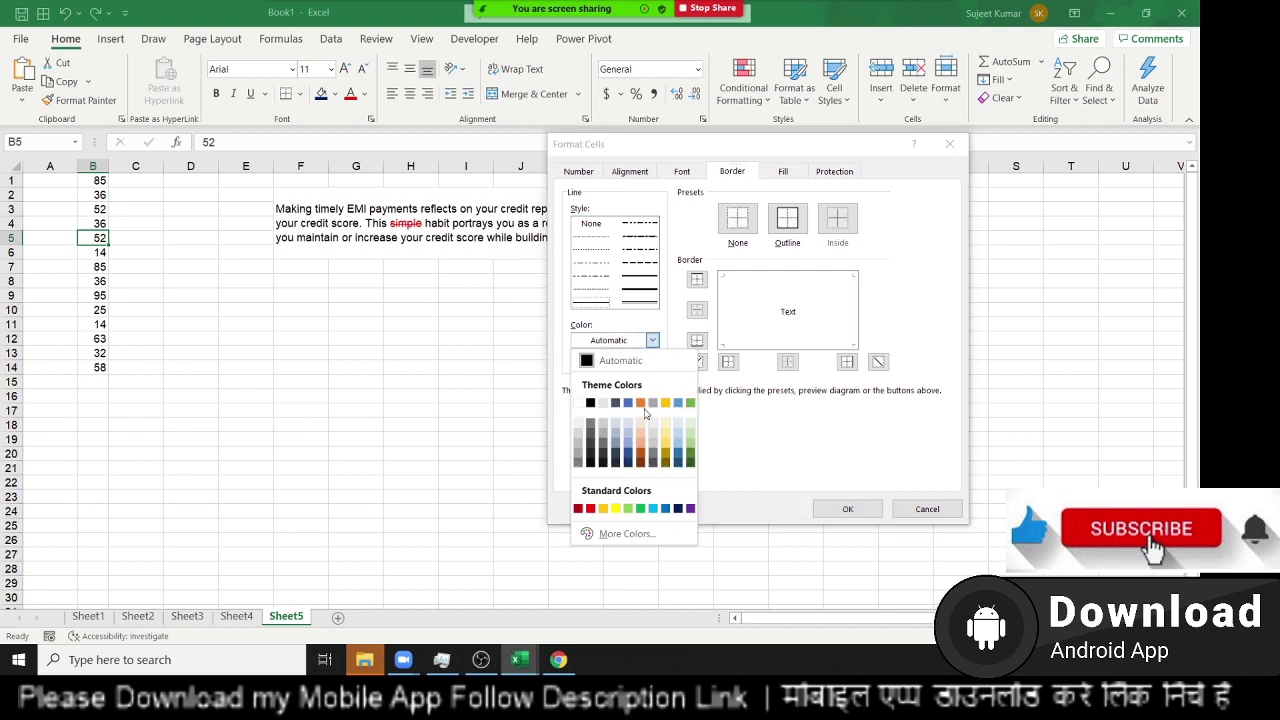
{"action": "left_click", "coordinate": [590, 508]}
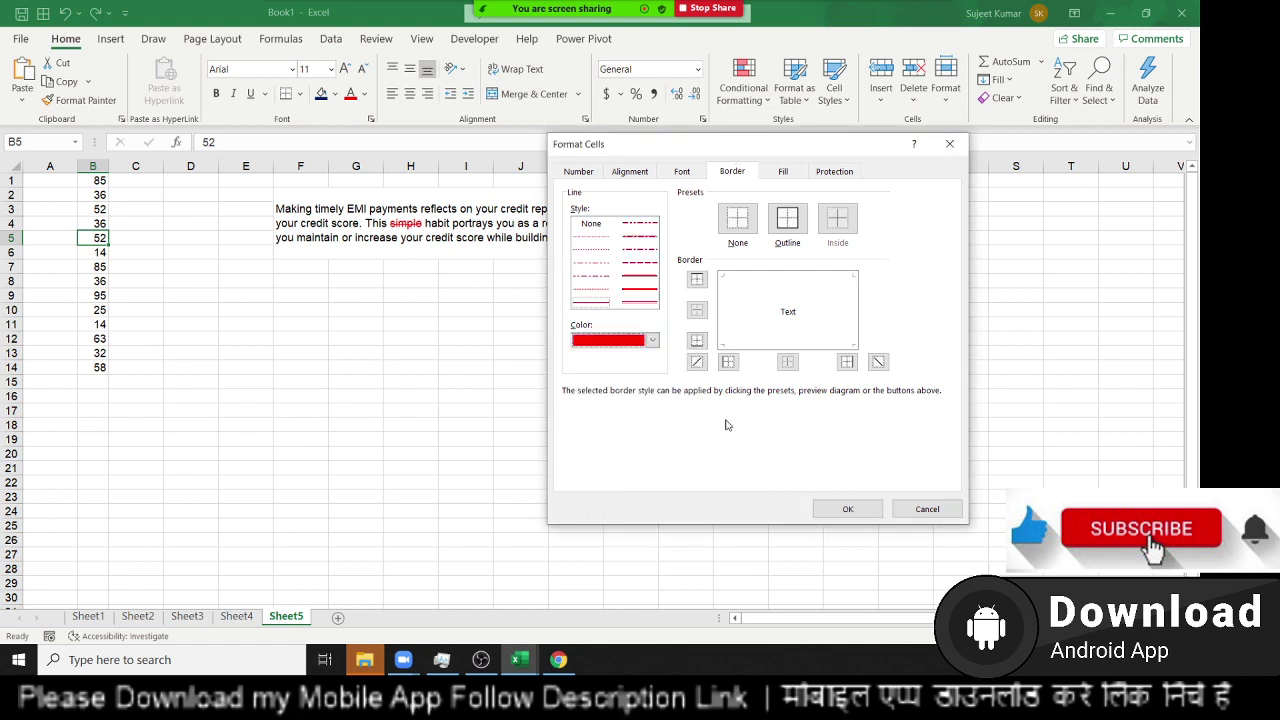
{"action": "left_click", "coordinate": [704, 368]}
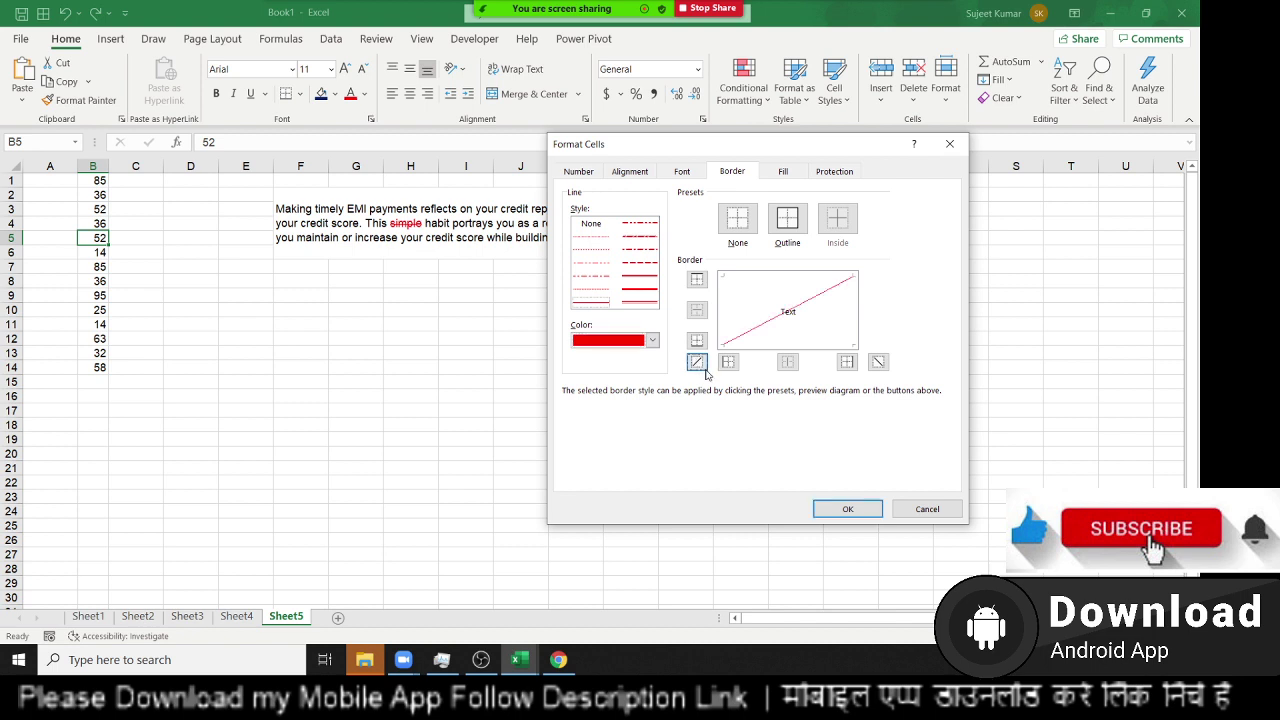
{"action": "left_click", "coordinate": [640, 290]}
{"action": "left_click", "coordinate": [699, 367]}
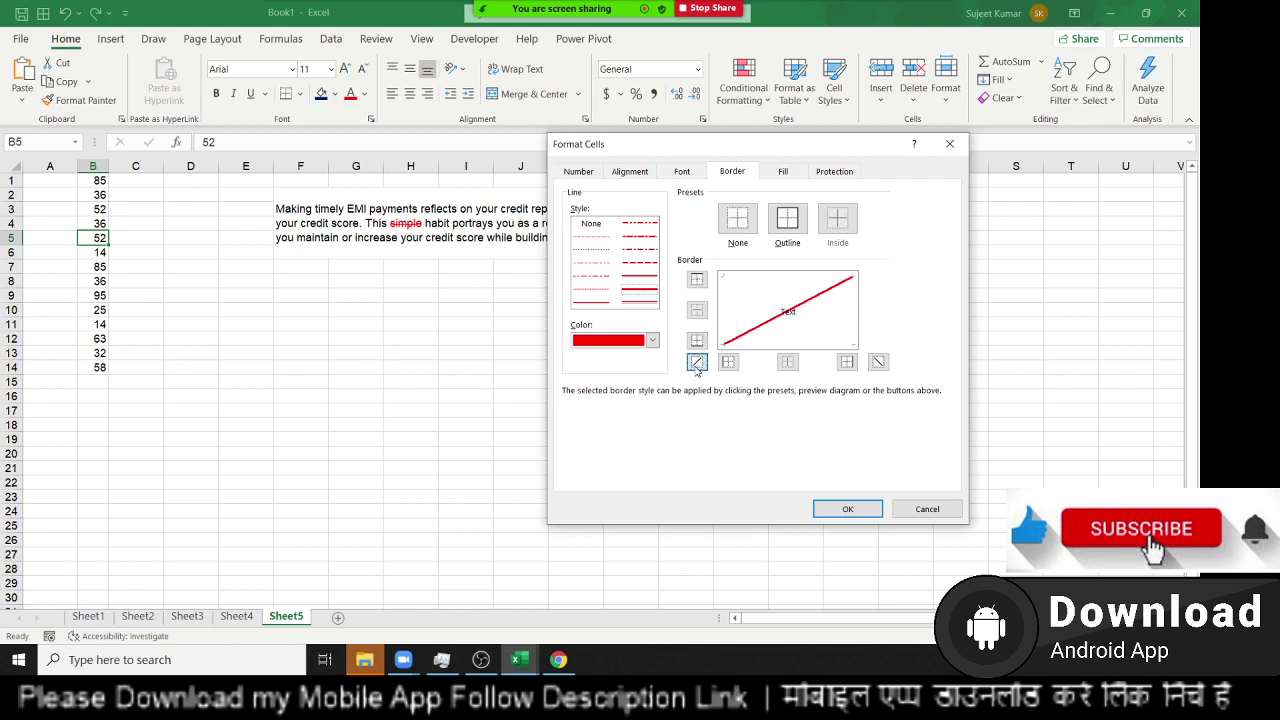
{"action": "left_click", "coordinate": [878, 363]}
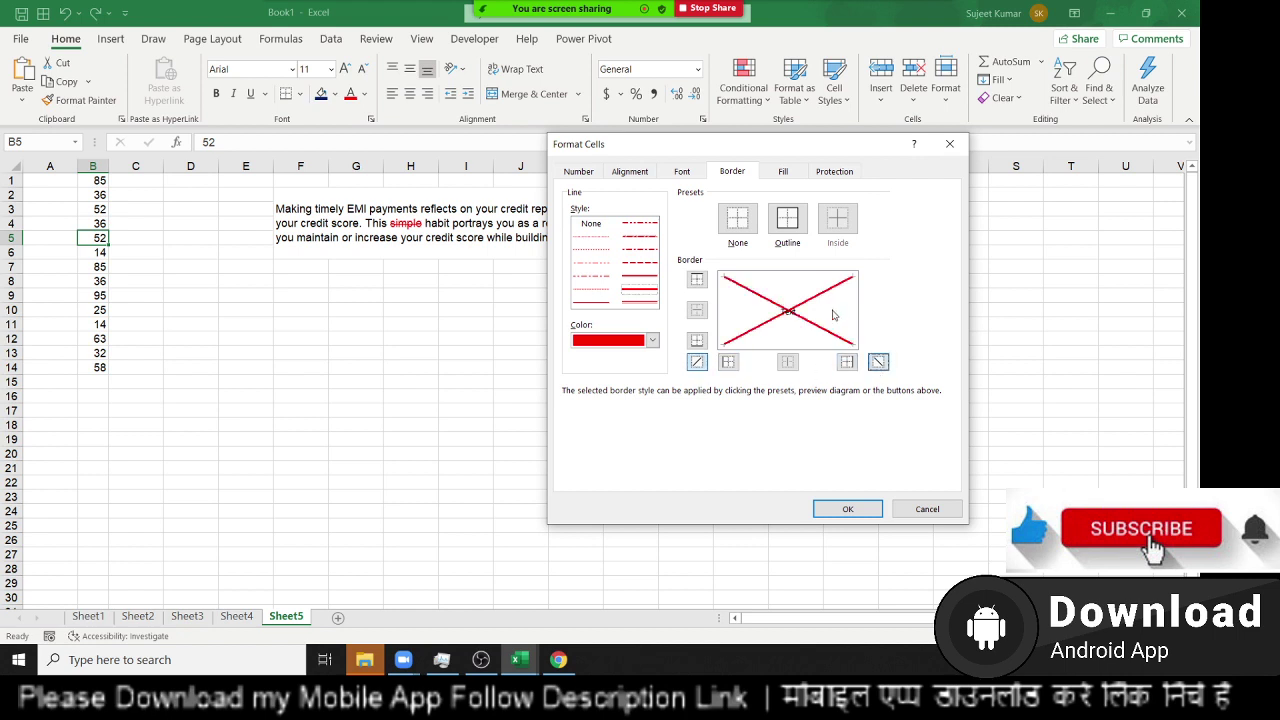
{"action": "left_click", "coordinate": [849, 509]}
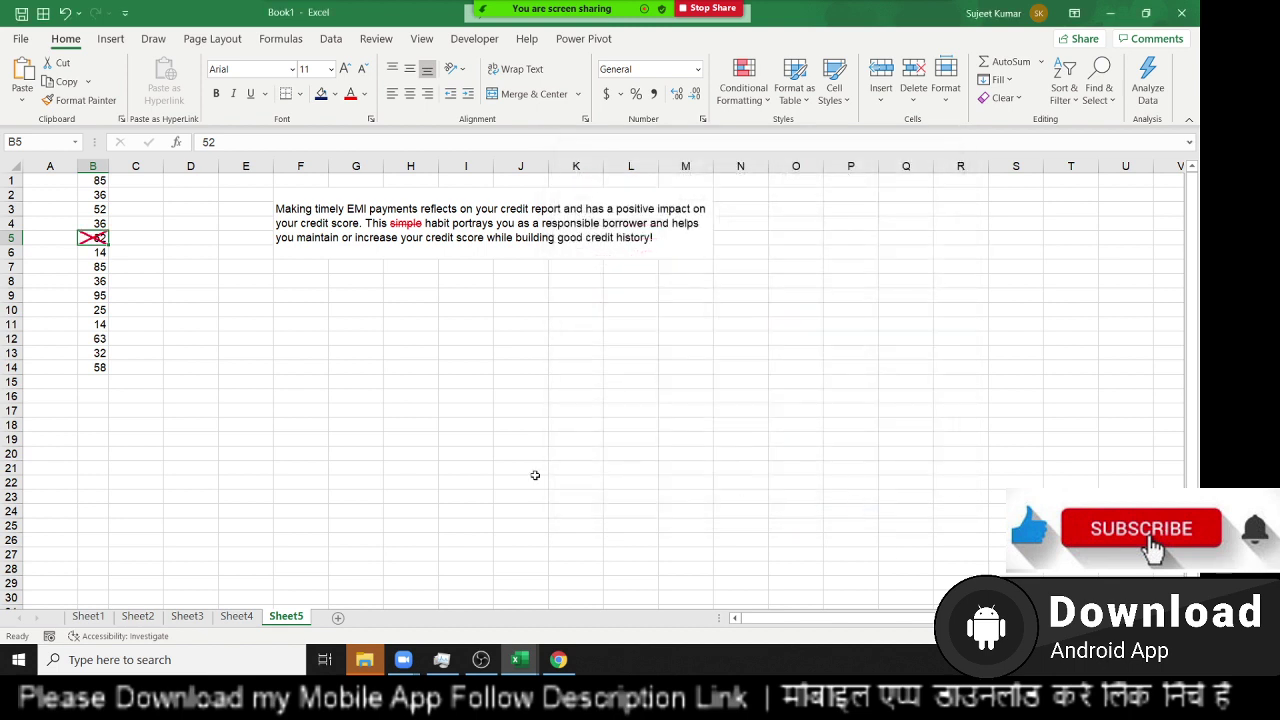
- Repeat the red X border on B10 (25), B13 (32) and B2 (36) with F4
{"action": "left_click", "coordinate": [103, 309]}
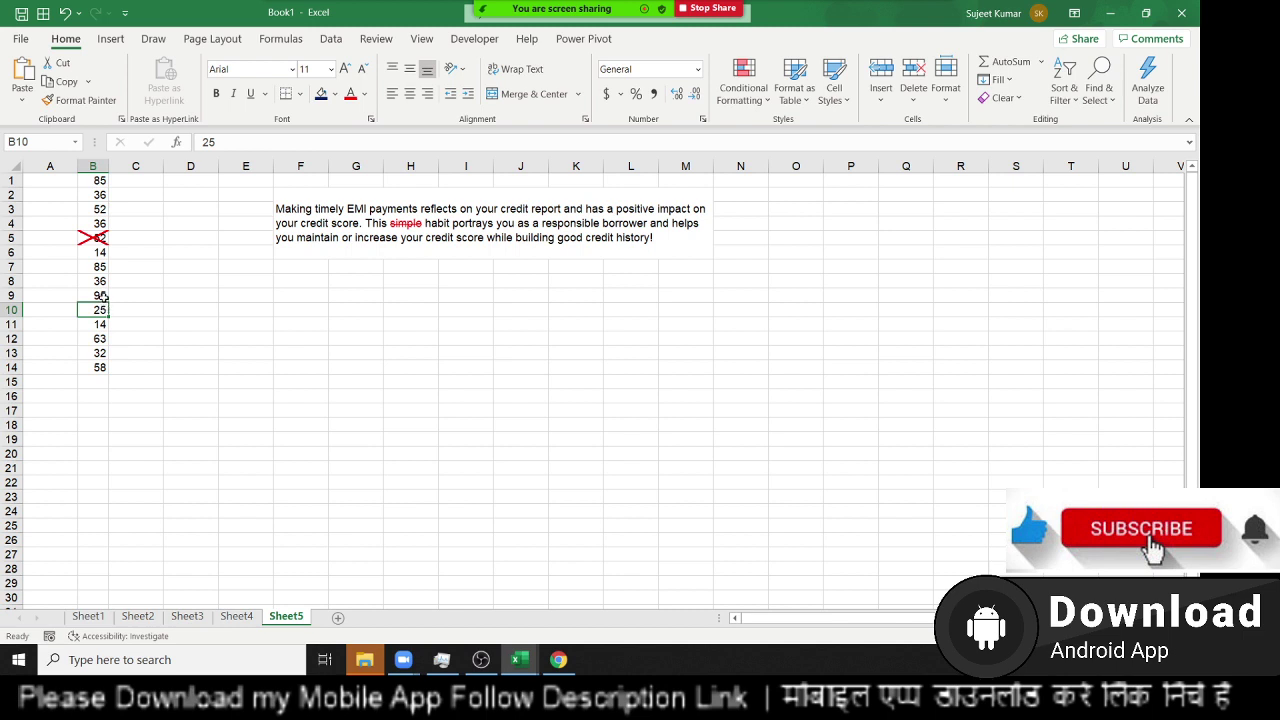
{"action": "key", "text": "F4"}
{"action": "left_click", "coordinate": [99, 353]}
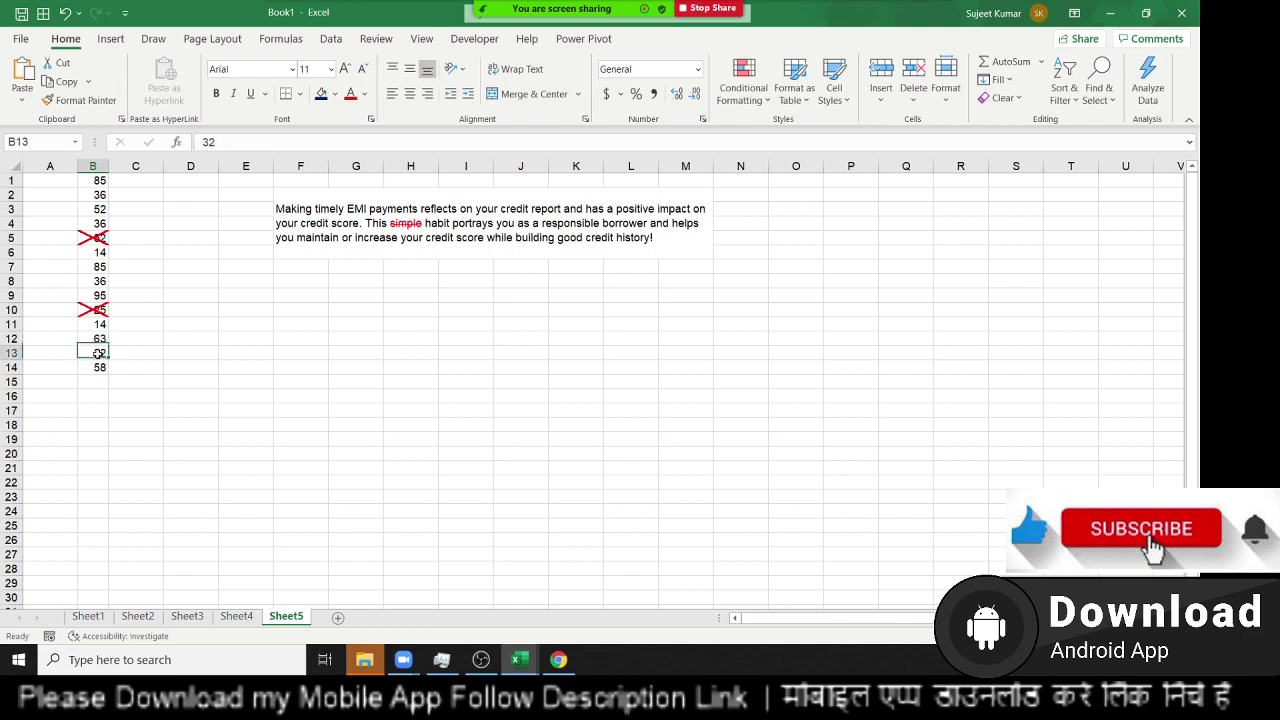
{"action": "key", "text": "F4"}
{"action": "left_click", "coordinate": [99, 195]}
{"action": "key", "text": "F4"}
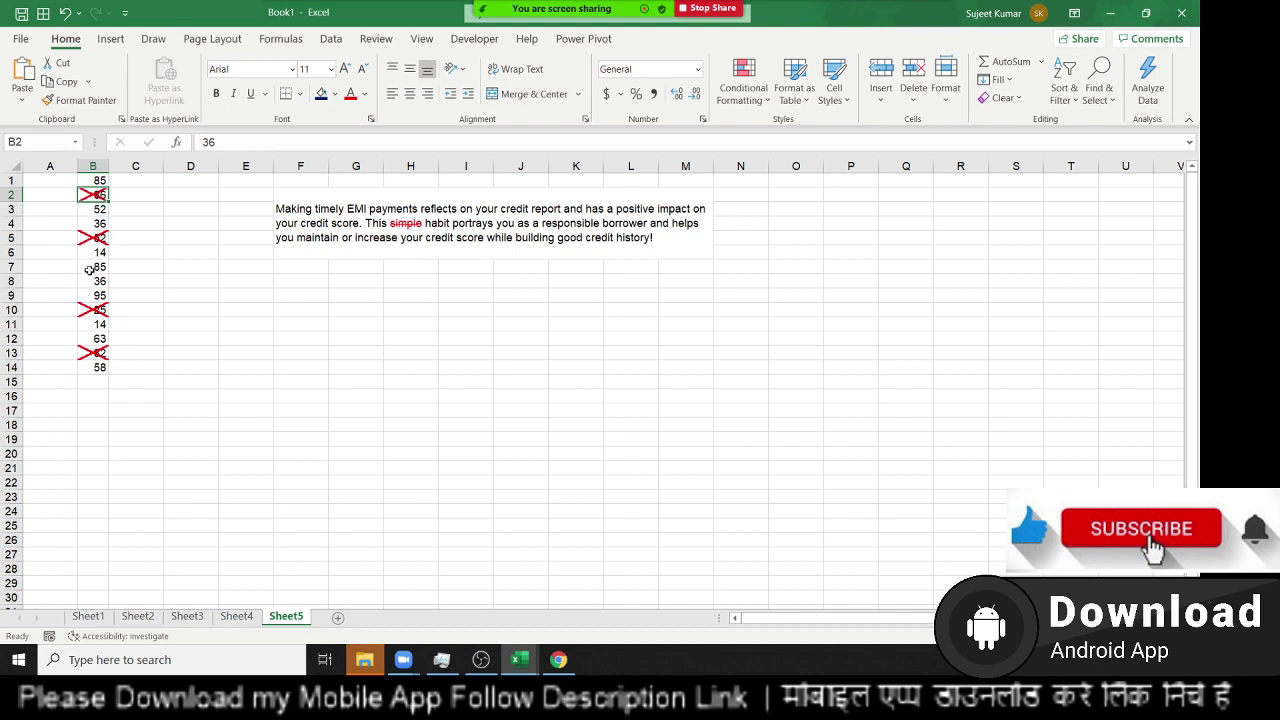
{"action": "left_click", "coordinate": [90, 270]}
- Give B7 a medium green left border and rising diagonal border to form a tick
{"action": "right_click", "coordinate": [90, 270]}
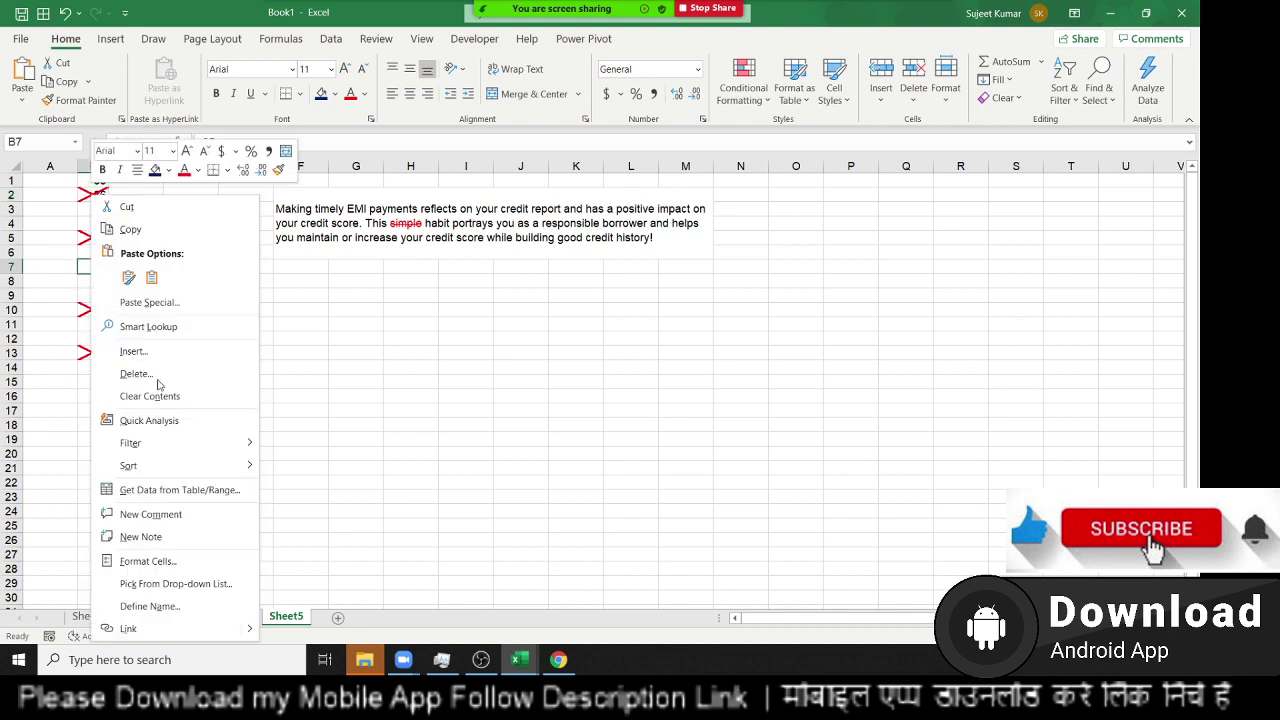
{"action": "left_click", "coordinate": [186, 562]}
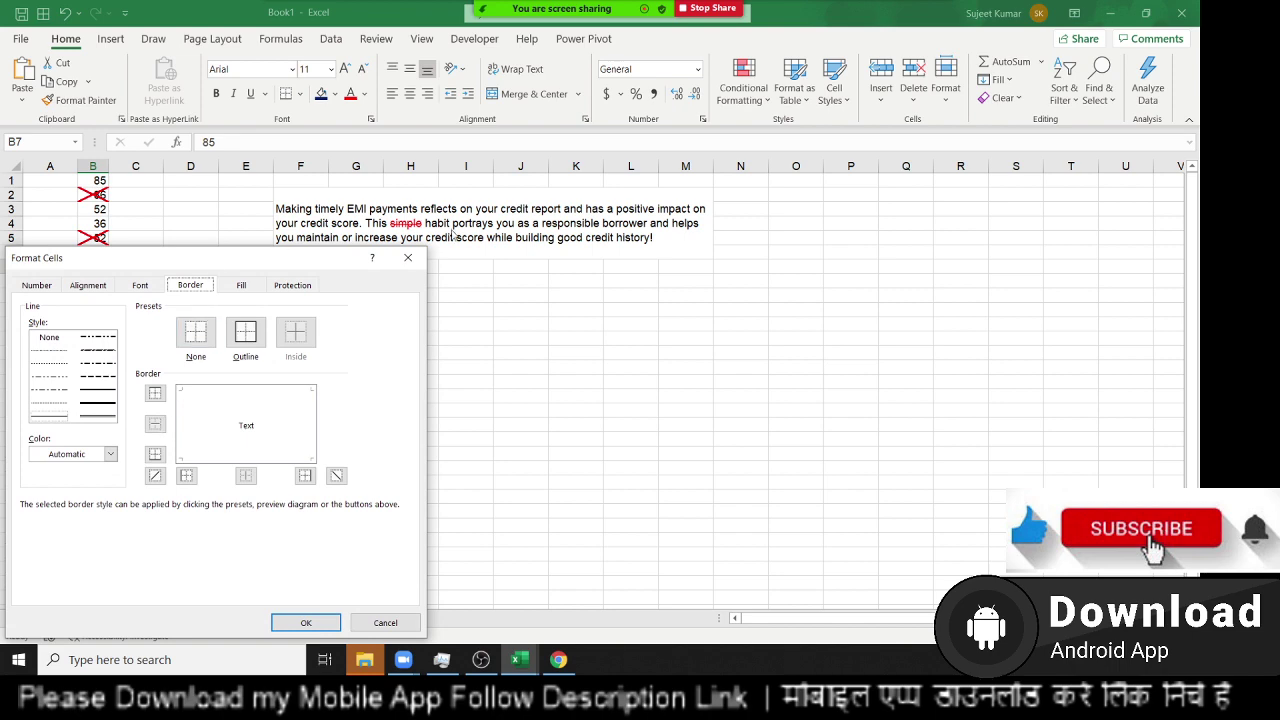
{"action": "left_click_drag", "start_coordinate": [277, 252], "coordinate": [770, 177]}
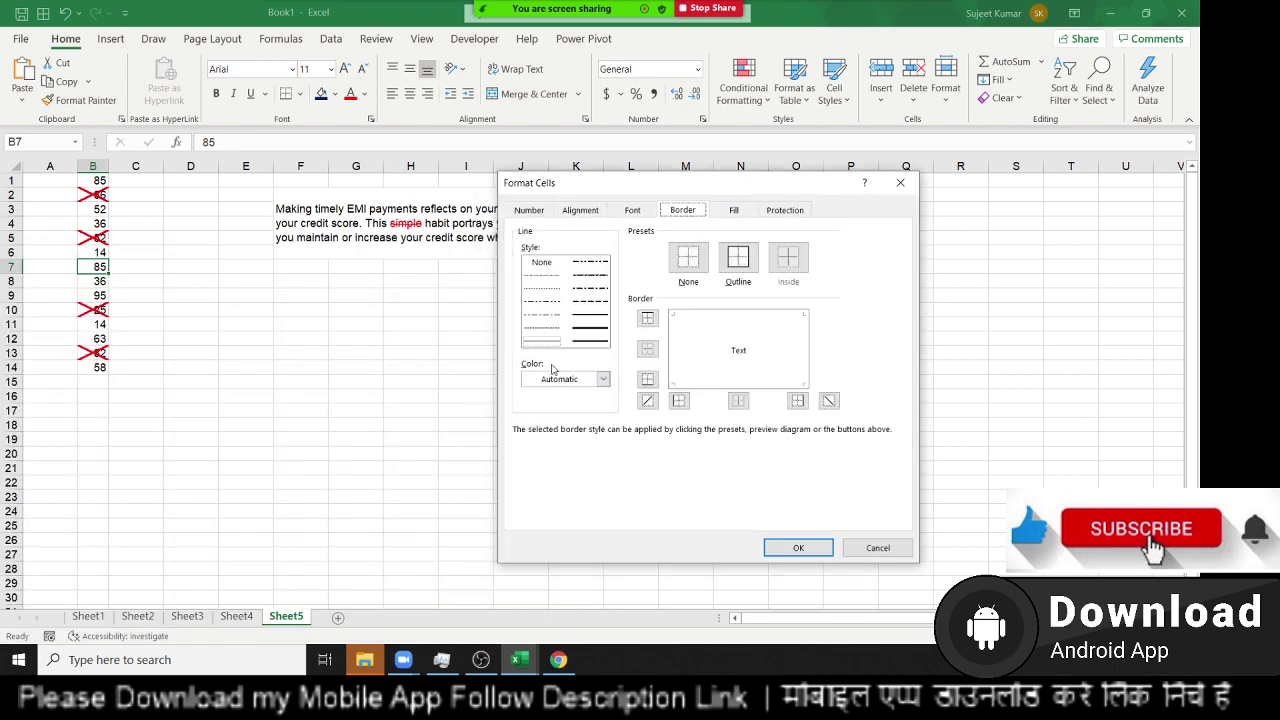
{"action": "left_click", "coordinate": [598, 380]}
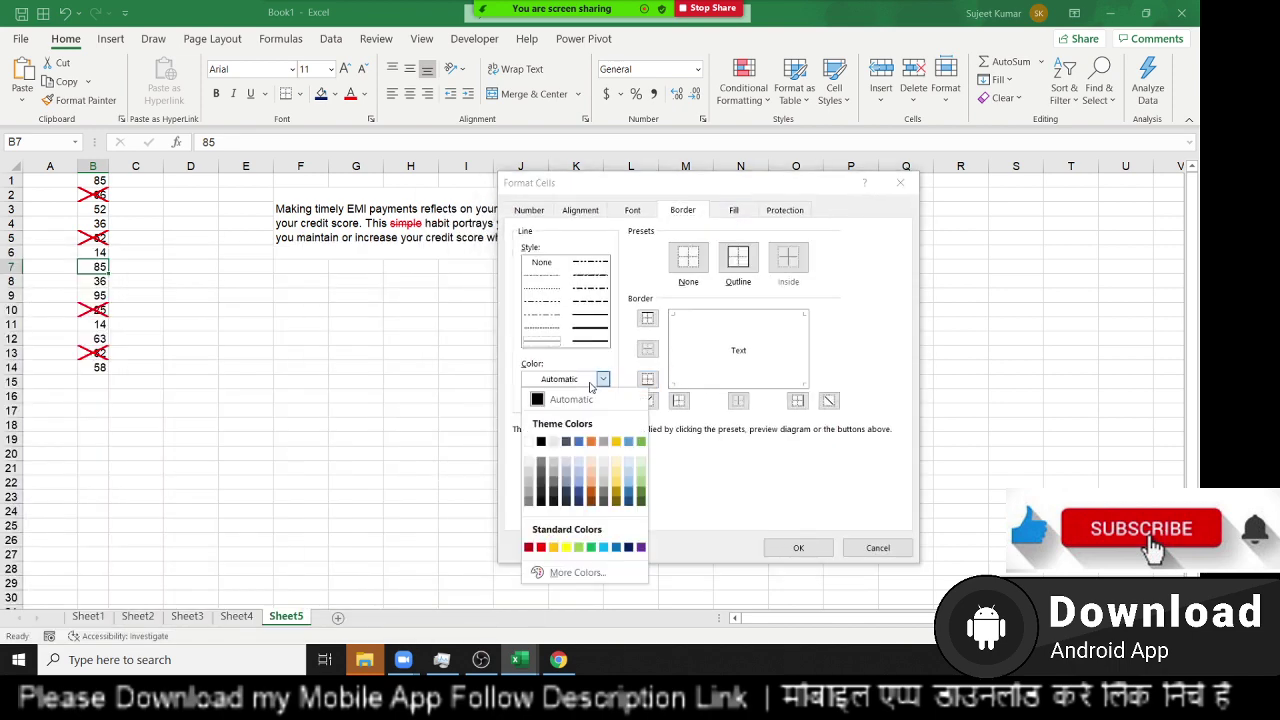
{"action": "left_click", "coordinate": [591, 547]}
{"action": "left_click", "coordinate": [676, 401]}
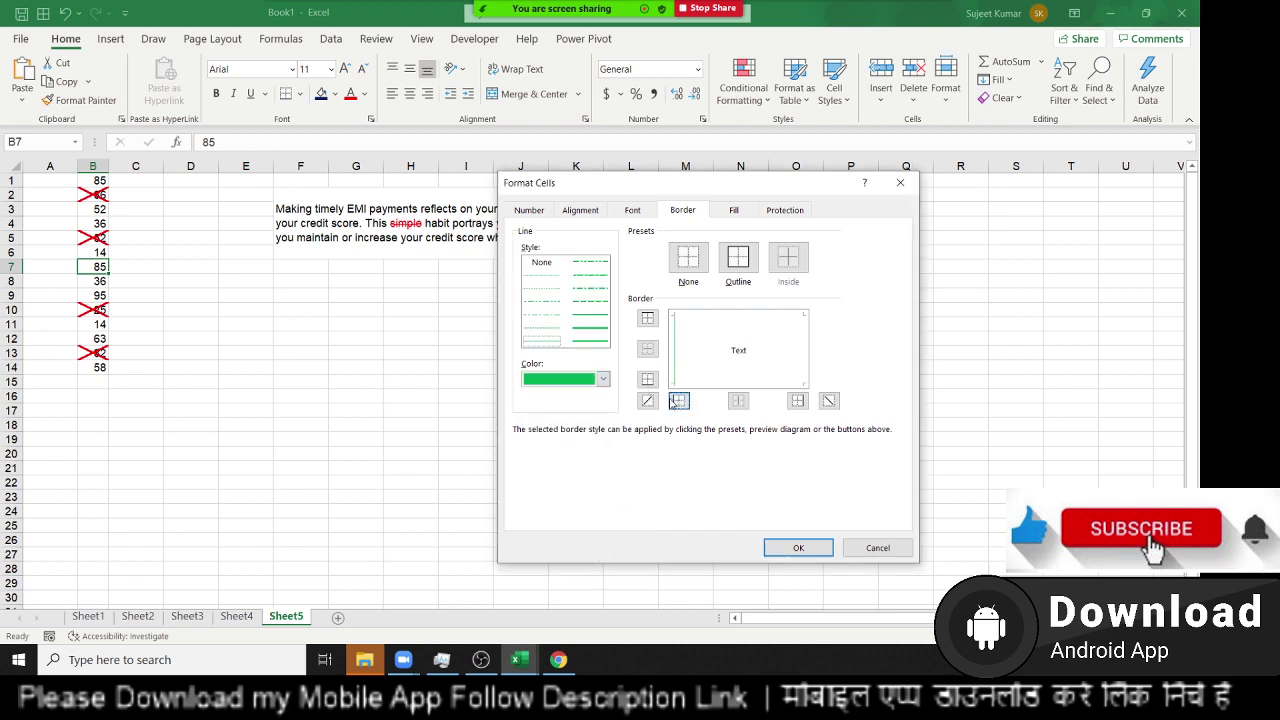
{"action": "left_click", "coordinate": [590, 327]}
{"action": "left_click", "coordinate": [676, 404]}
{"action": "left_click", "coordinate": [647, 401]}
{"action": "left_click", "coordinate": [806, 547]}
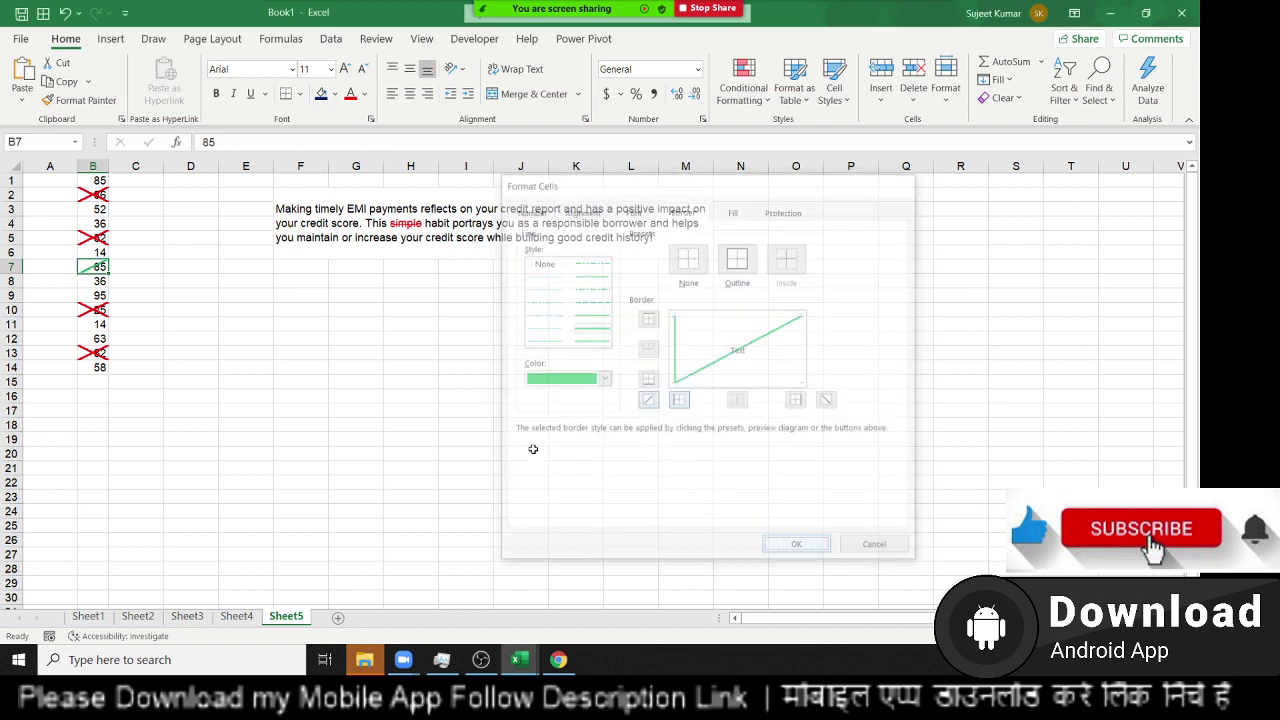
{"action": "left_click", "coordinate": [300, 396]}
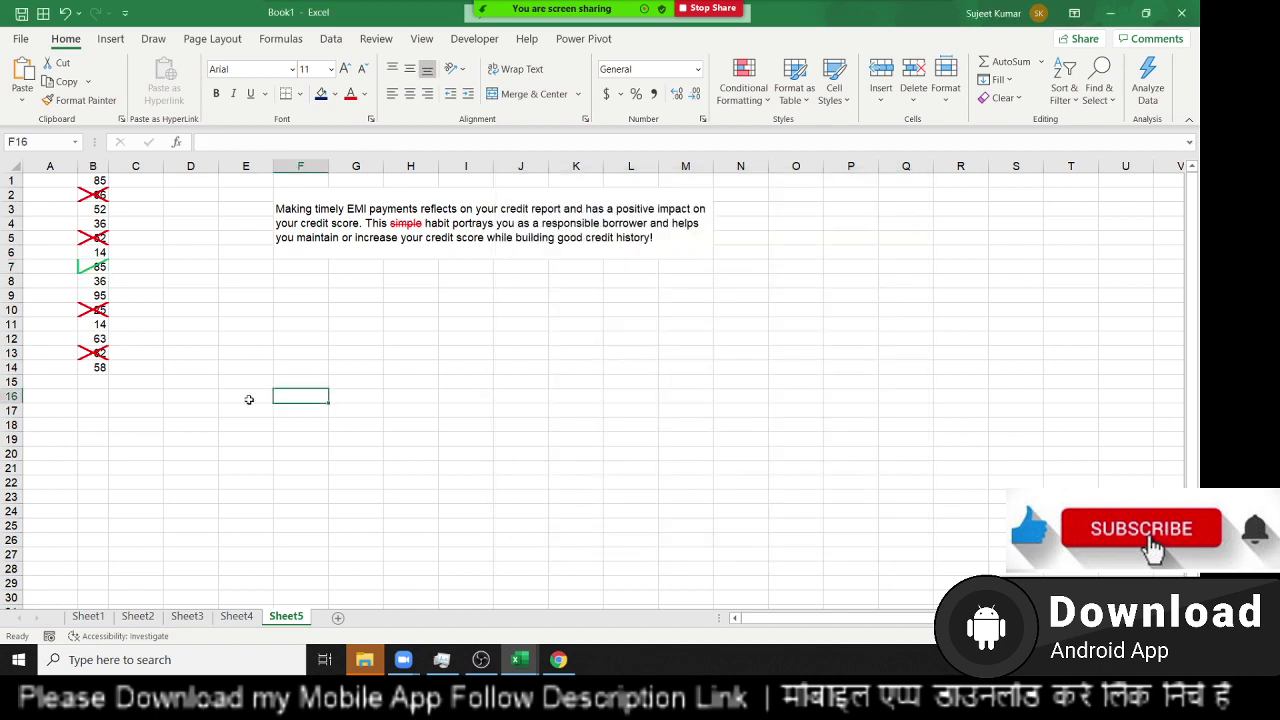
- Copy the green tick border to the 63 in B12, then select B1:B15
{"action": "left_click", "coordinate": [99, 338]}
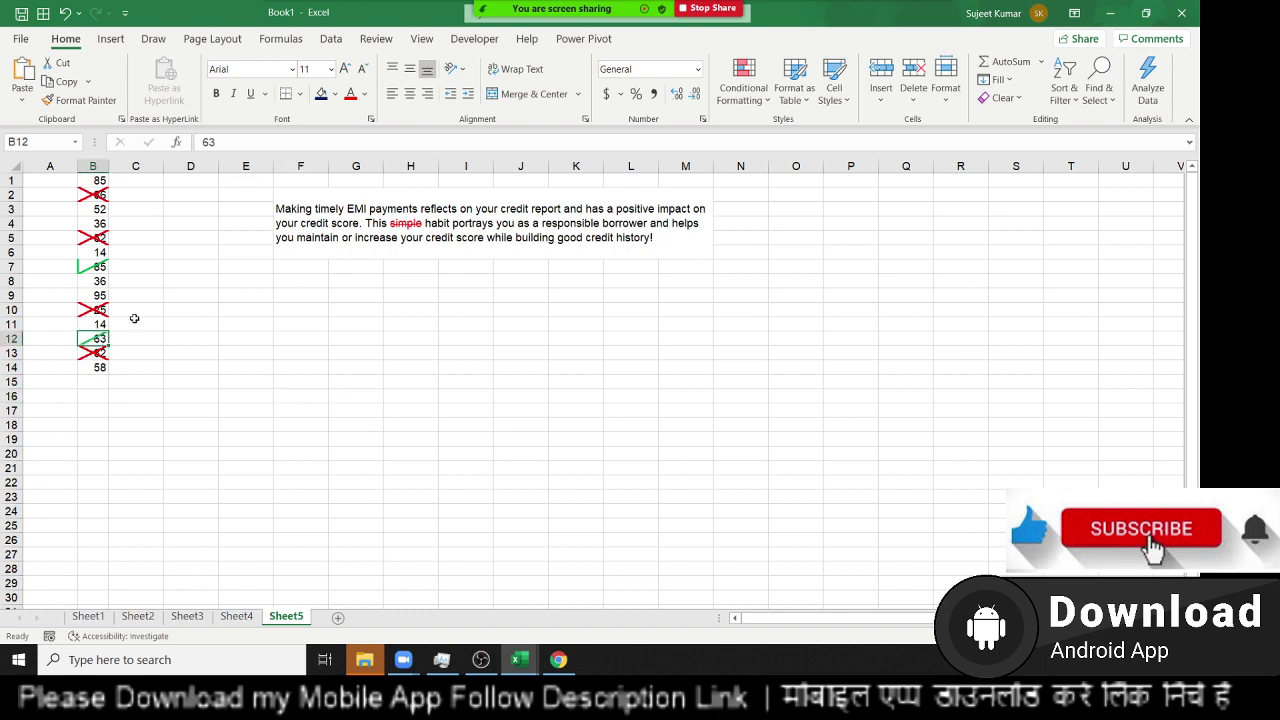
{"action": "left_click", "coordinate": [133, 320]}
{"action": "left_click_drag", "start_coordinate": [97, 186], "coordinate": [85, 366]}
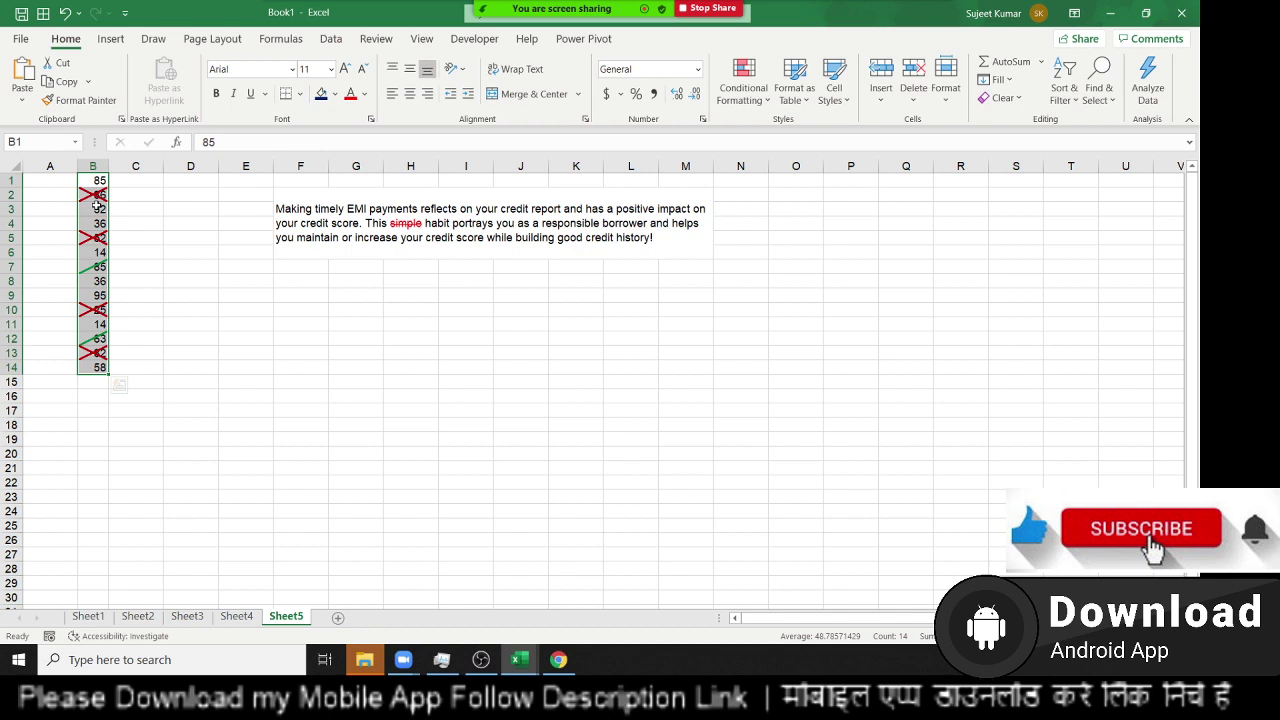
{"action": "left_click", "coordinate": [127, 306]}
{"action": "left_click_drag", "start_coordinate": [102, 381], "coordinate": [96, 180]}
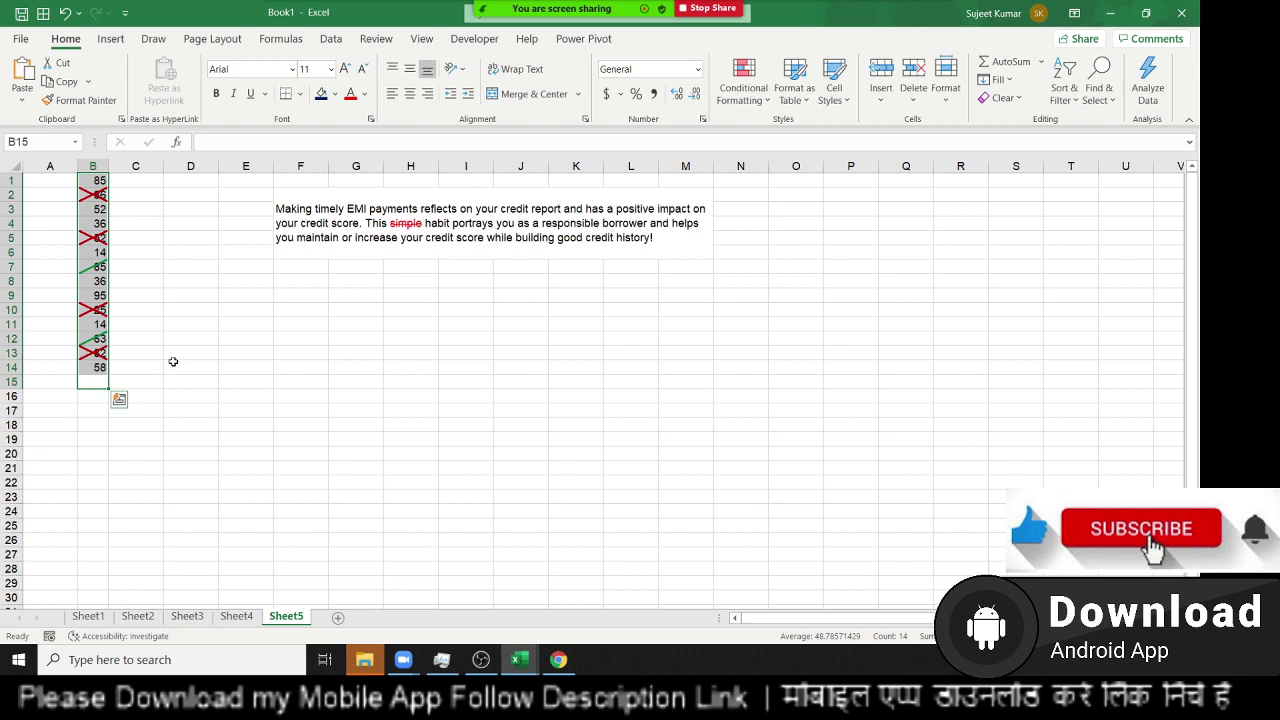
- Type P in C1 and fill it down through C14 with Ctrl+D
{"action": "left_click", "coordinate": [133, 180]}
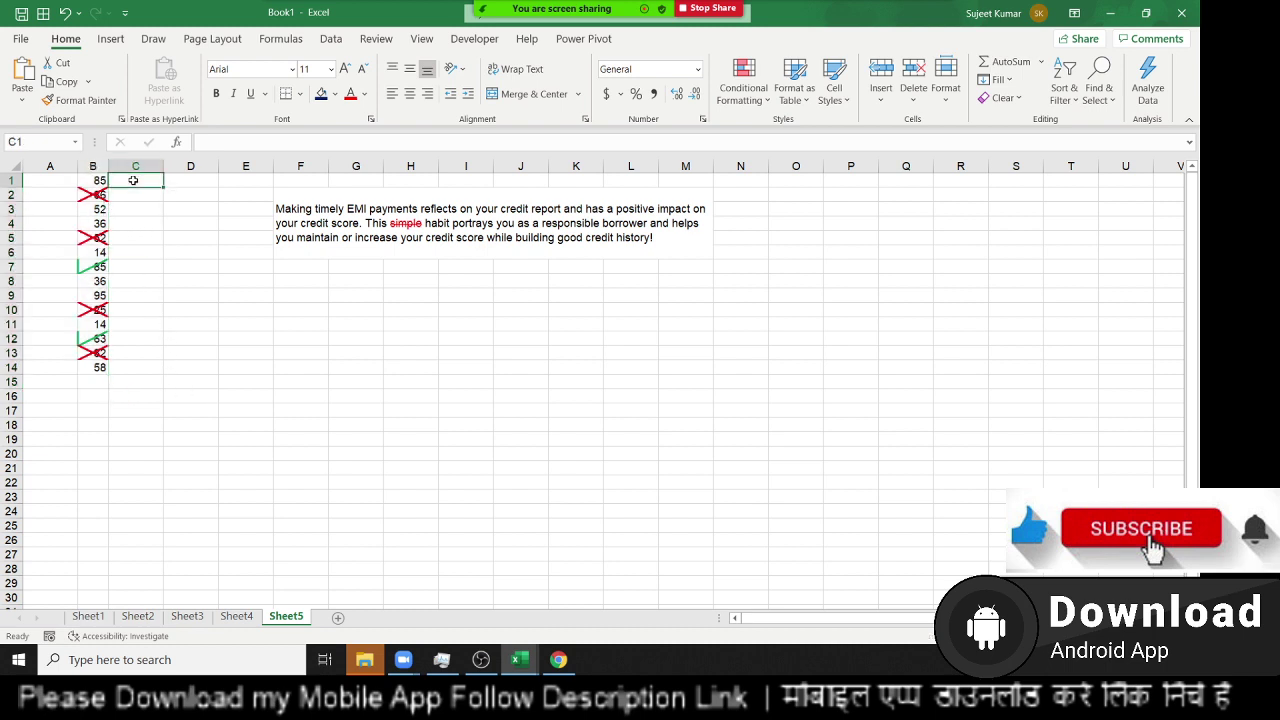
{"action": "type", "text": "P"}
{"action": "left_click_drag", "start_coordinate": [133, 180], "coordinate": [110, 368]}
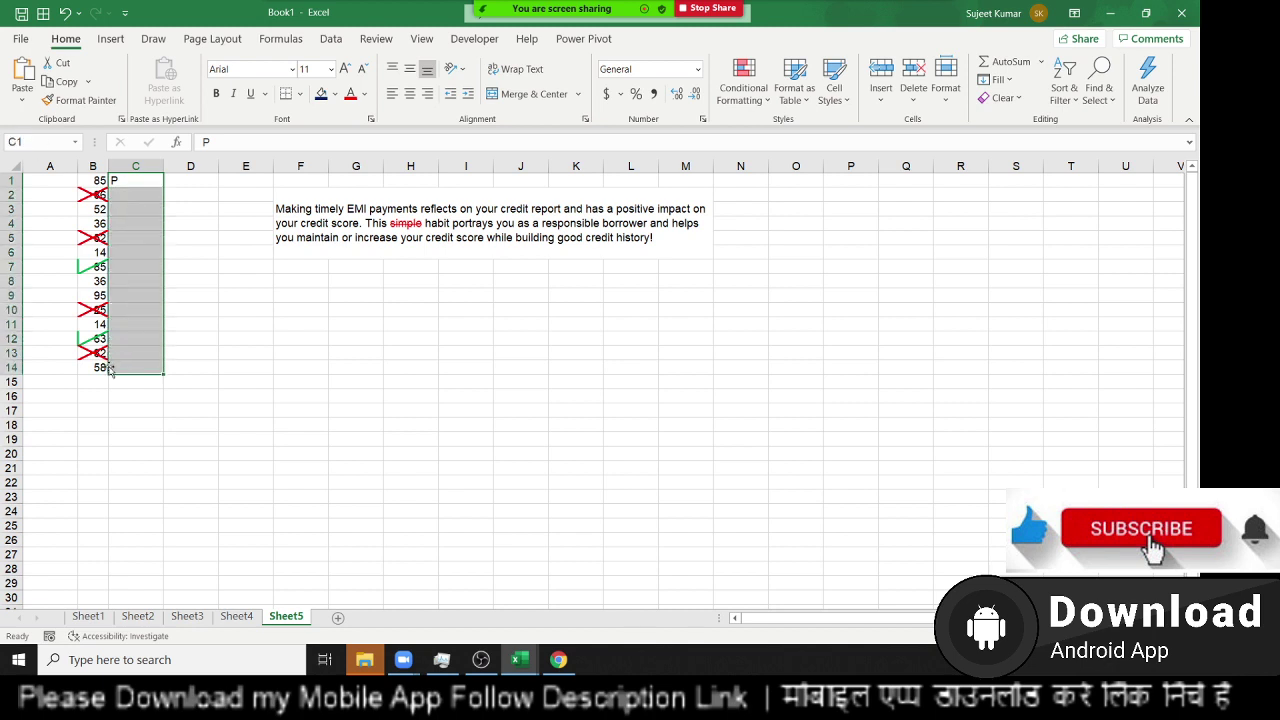
{"action": "key", "text": "ctrl+d"}
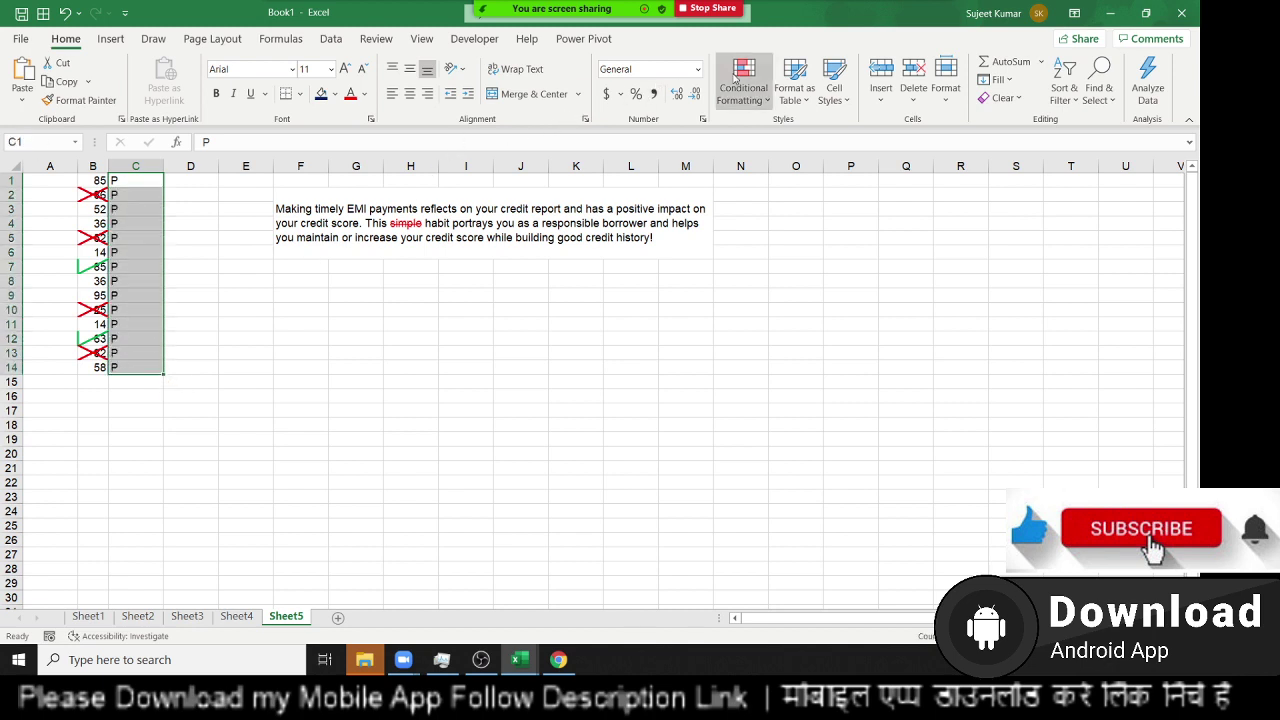
- Look through the number format list and Format Cells alignment settings, closing without changes
{"action": "left_click", "coordinate": [698, 69]}
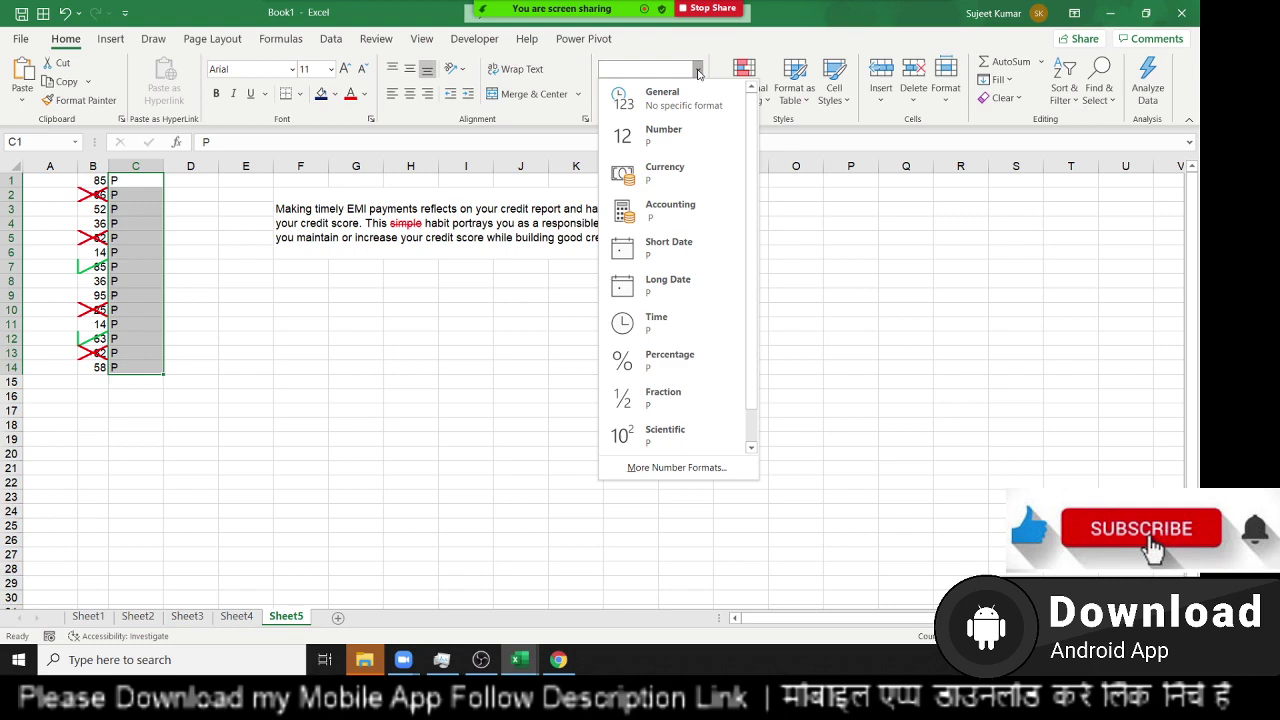
{"action": "key", "text": "Escape"}
{"action": "right_click", "coordinate": [125, 172]}
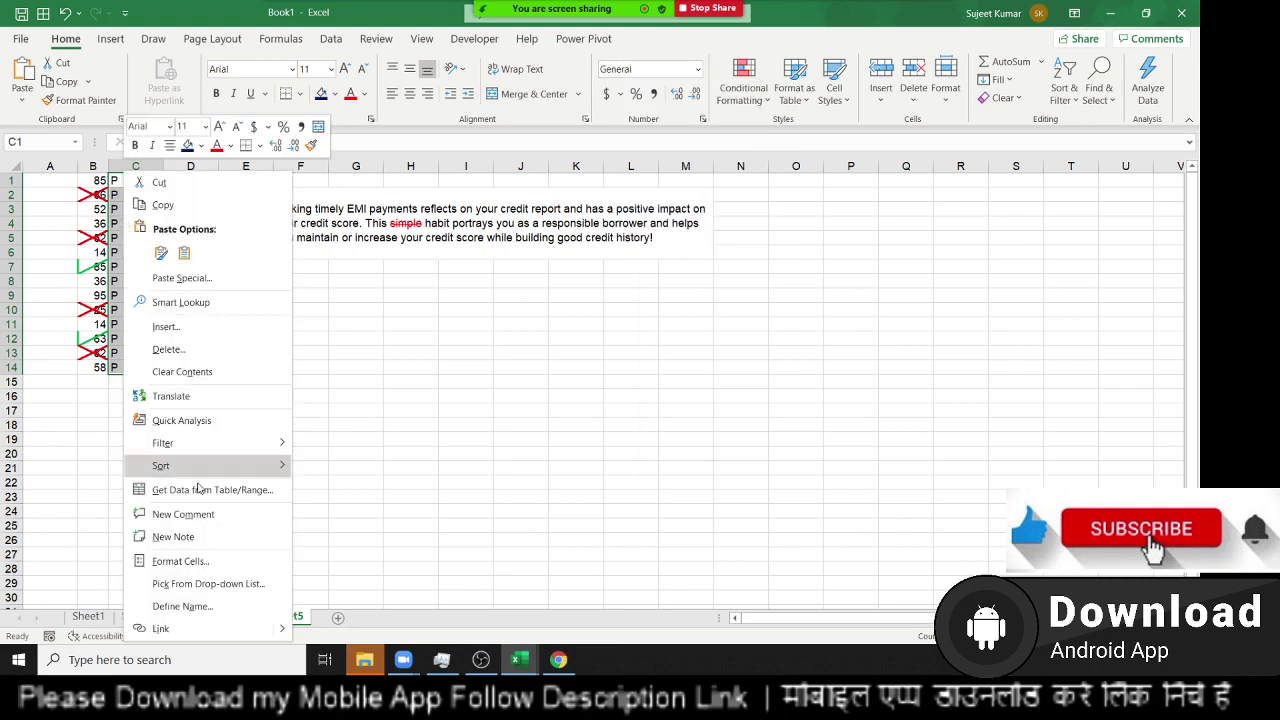
{"action": "left_click", "coordinate": [182, 561]}
{"action": "left_click_drag", "start_coordinate": [175, 258], "coordinate": [585, 188]}
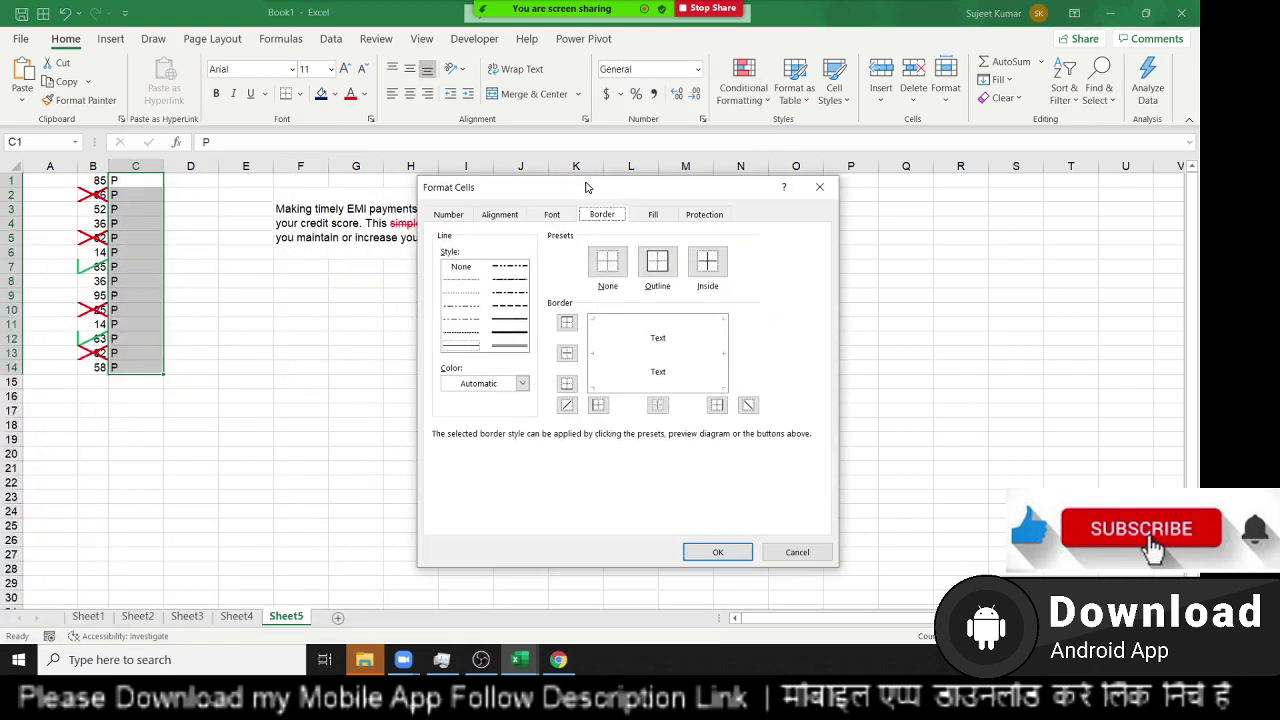
{"action": "left_click", "coordinate": [488, 218]}
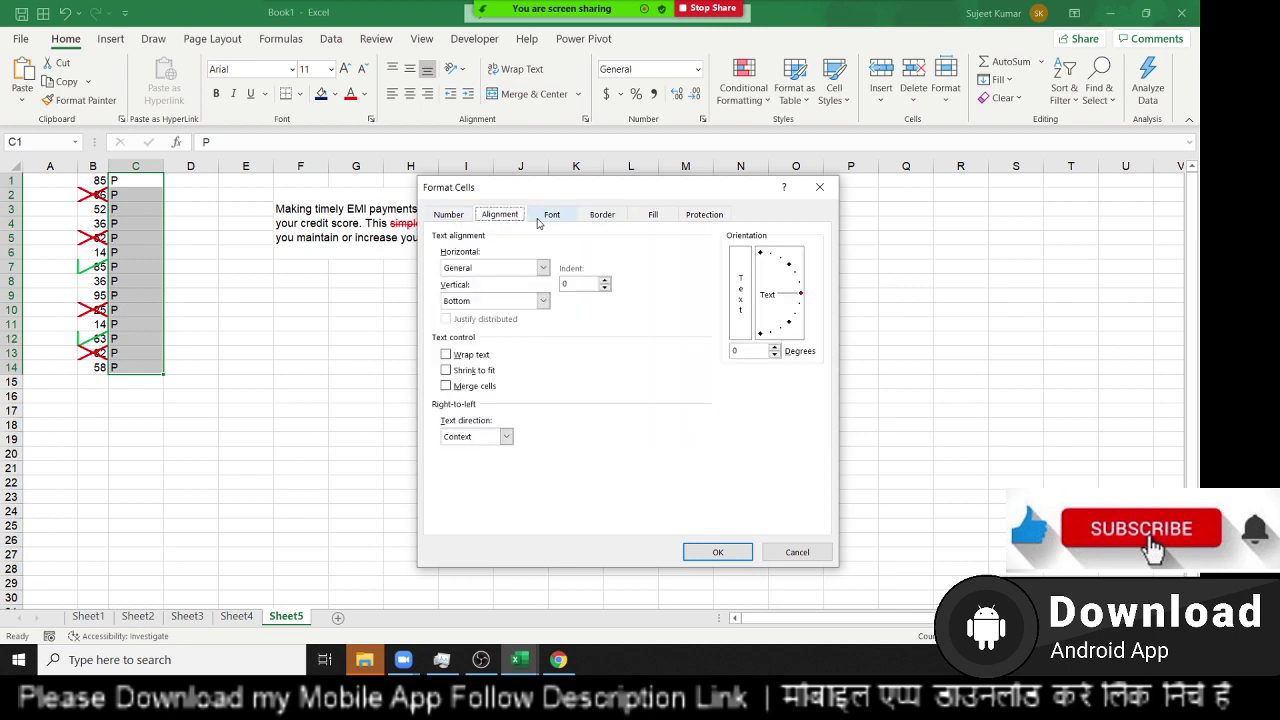
{"action": "key", "text": "Escape"}
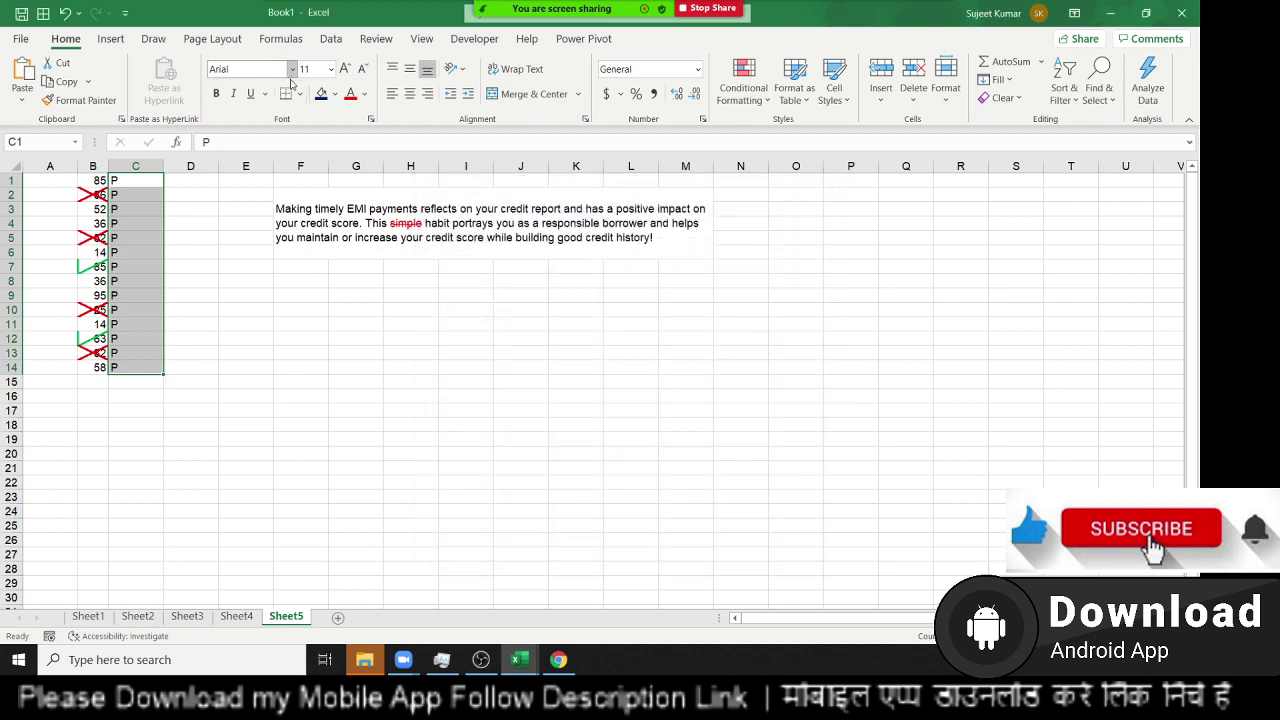
- Set C1:C14 to the Wingdings 2 font so the P's show as ticks
{"action": "left_click", "coordinate": [292, 76]}
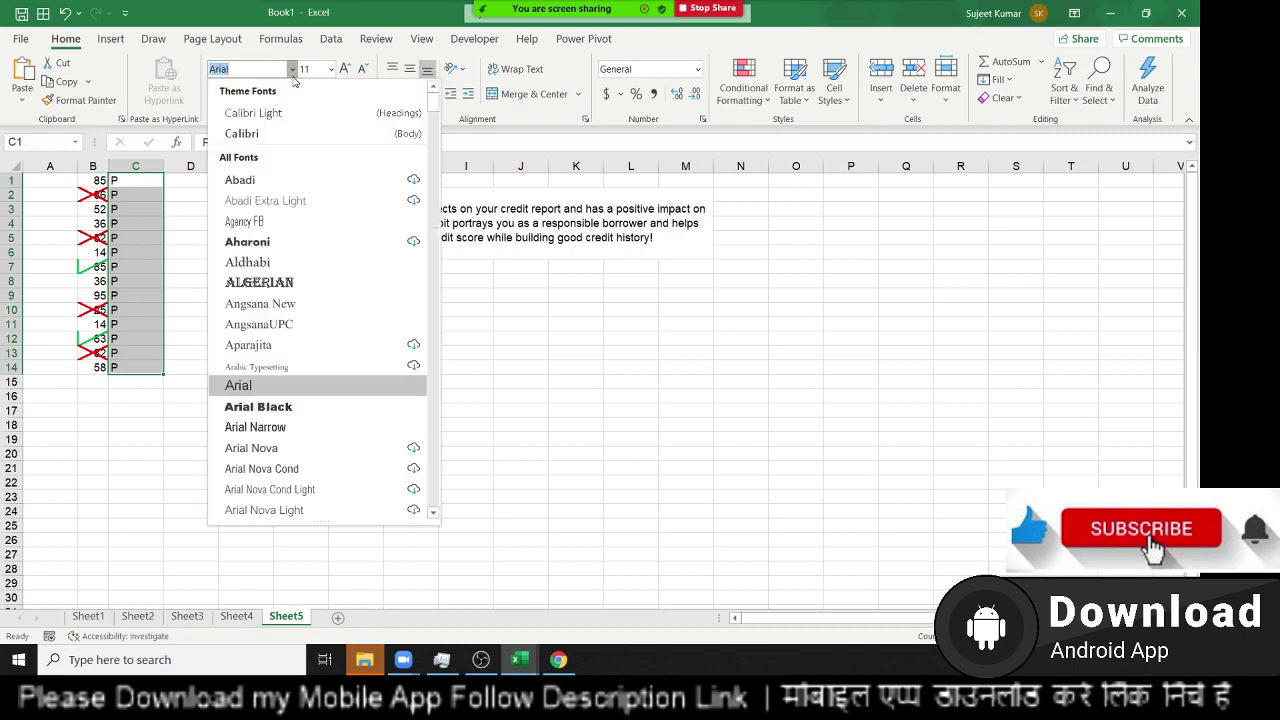
{"action": "left_click_drag", "start_coordinate": [434, 102], "coordinate": [432, 508]}
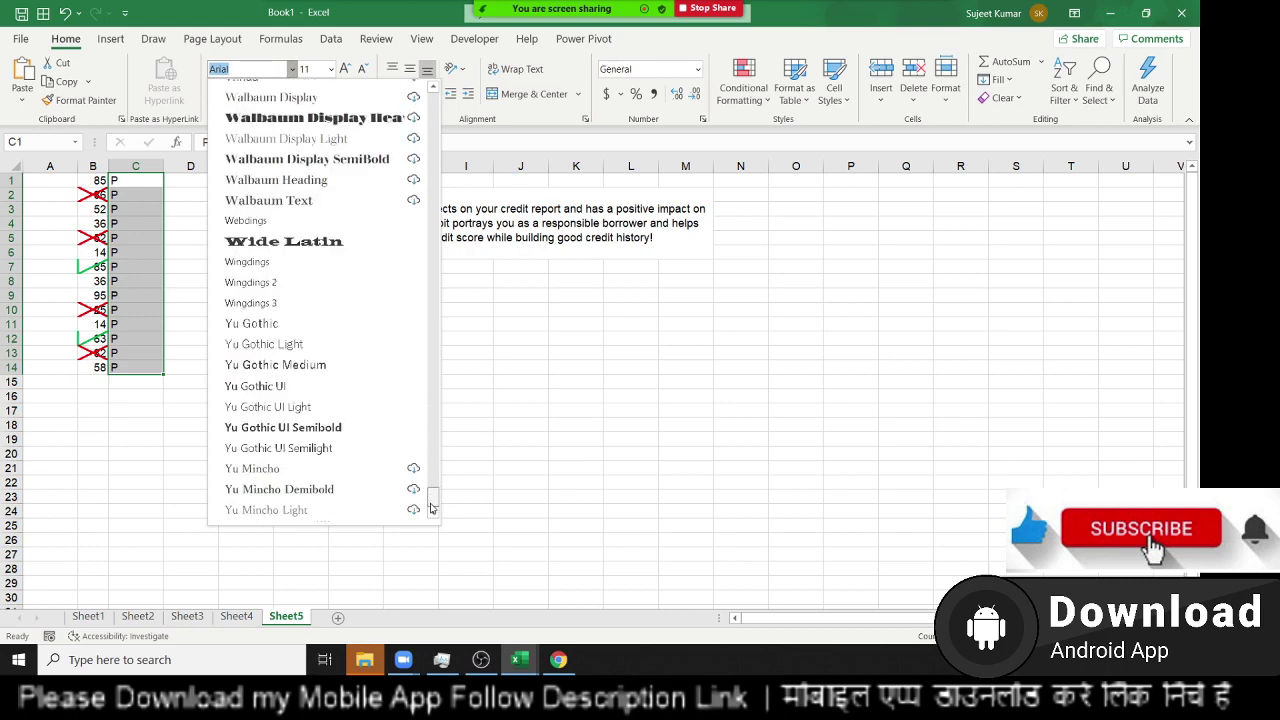
{"action": "left_click", "coordinate": [245, 282]}
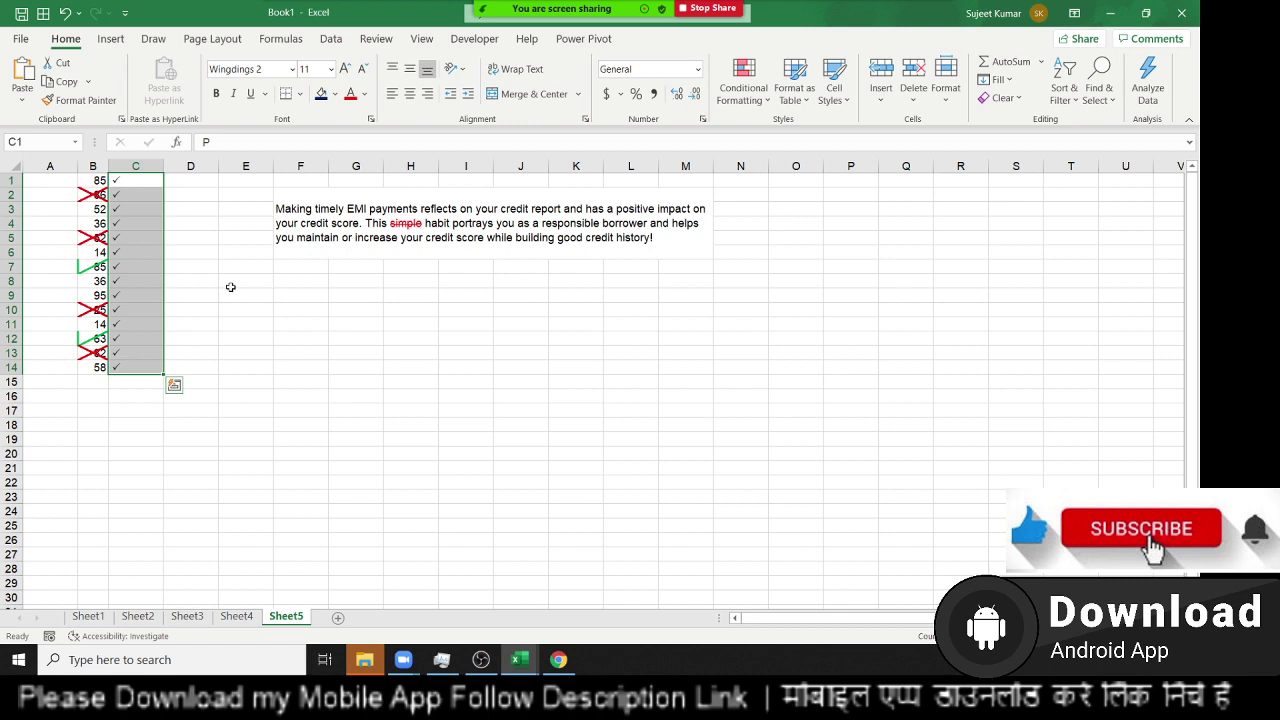
{"action": "left_click", "coordinate": [127, 211]}
- Type O in C2, C5, C10 and C13 to show Wingdings 2 crosses
{"action": "key", "text": "Up"}
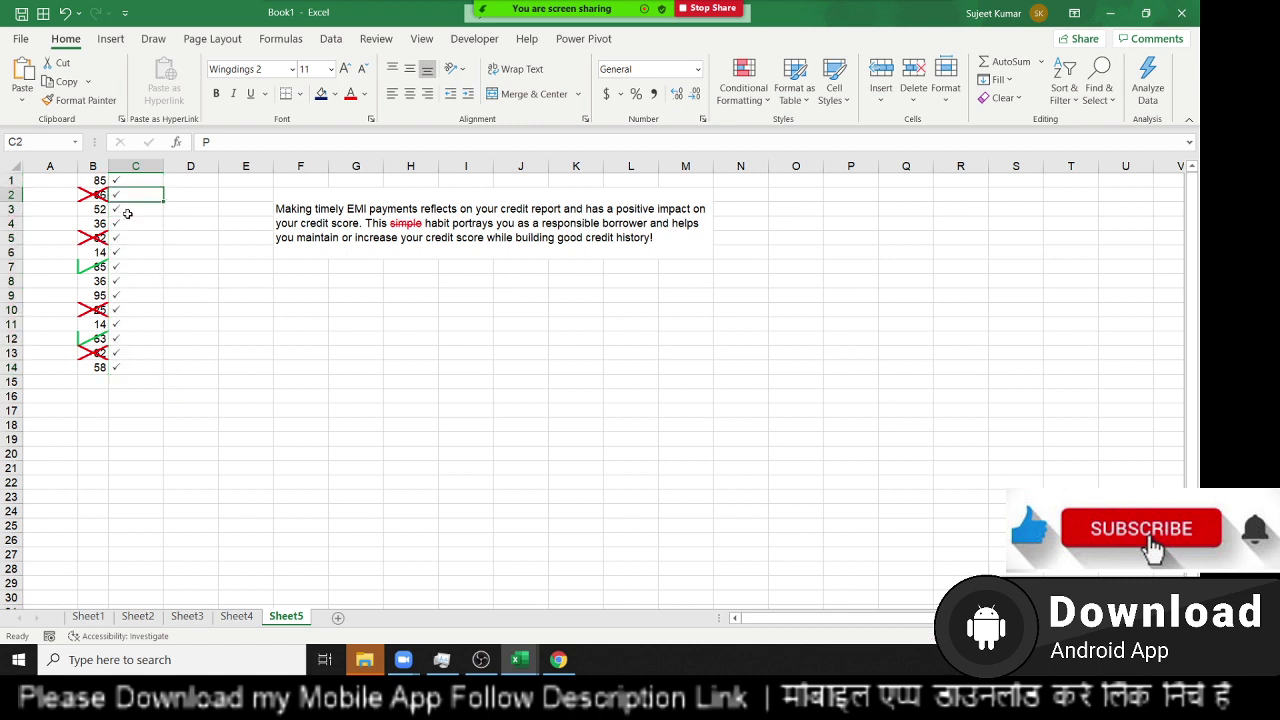
{"action": "type", "text": "O"}
{"action": "key", "text": "Return"}
{"action": "key", "text": "Down"}
{"action": "key", "text": "Down"}
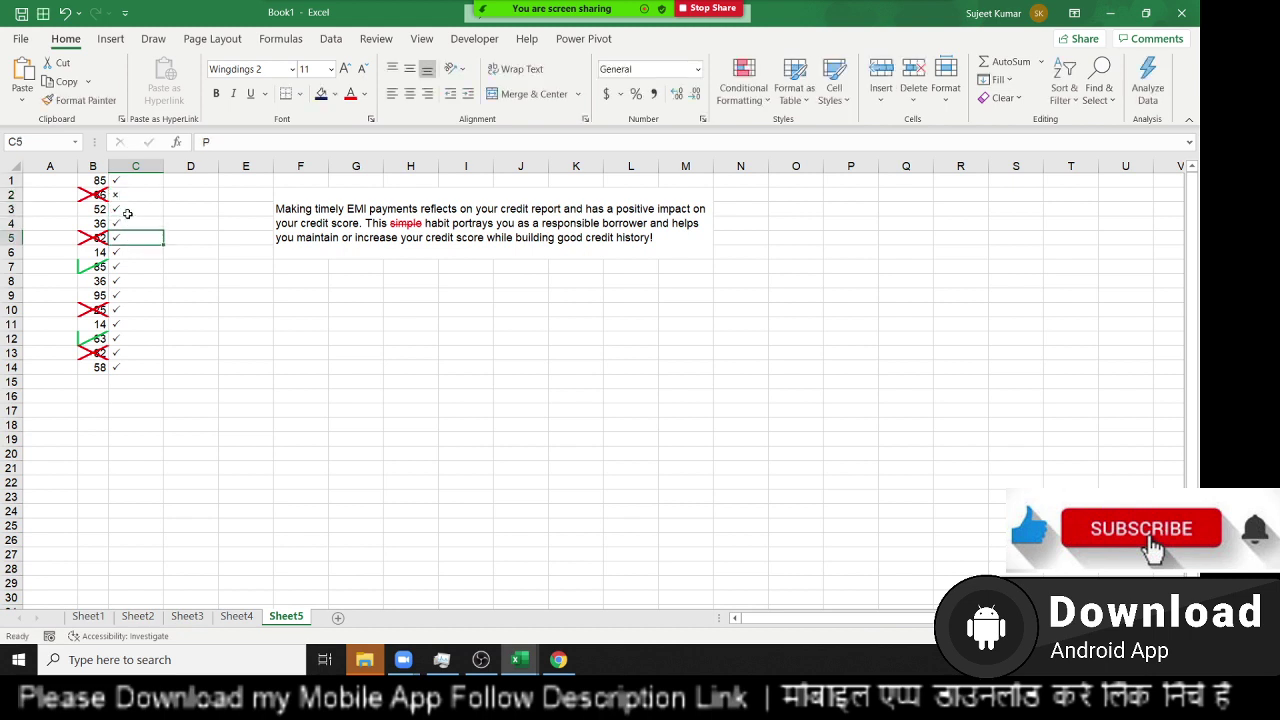
{"action": "type", "text": "O"}
{"action": "key", "text": "Return"}
{"action": "key", "text": "Down"}
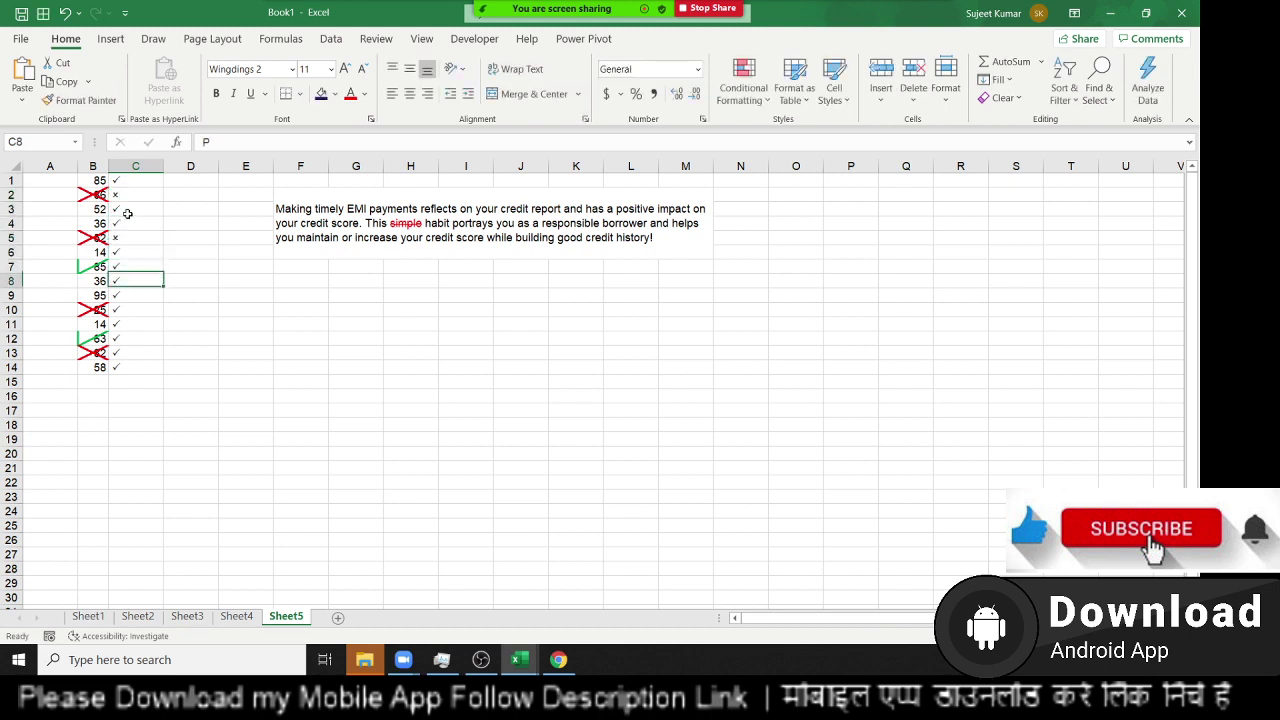
{"action": "key", "text": "Down"}
{"action": "key", "text": "Down"}
{"action": "key", "text": "Down"}
{"action": "type", "text": "O"}
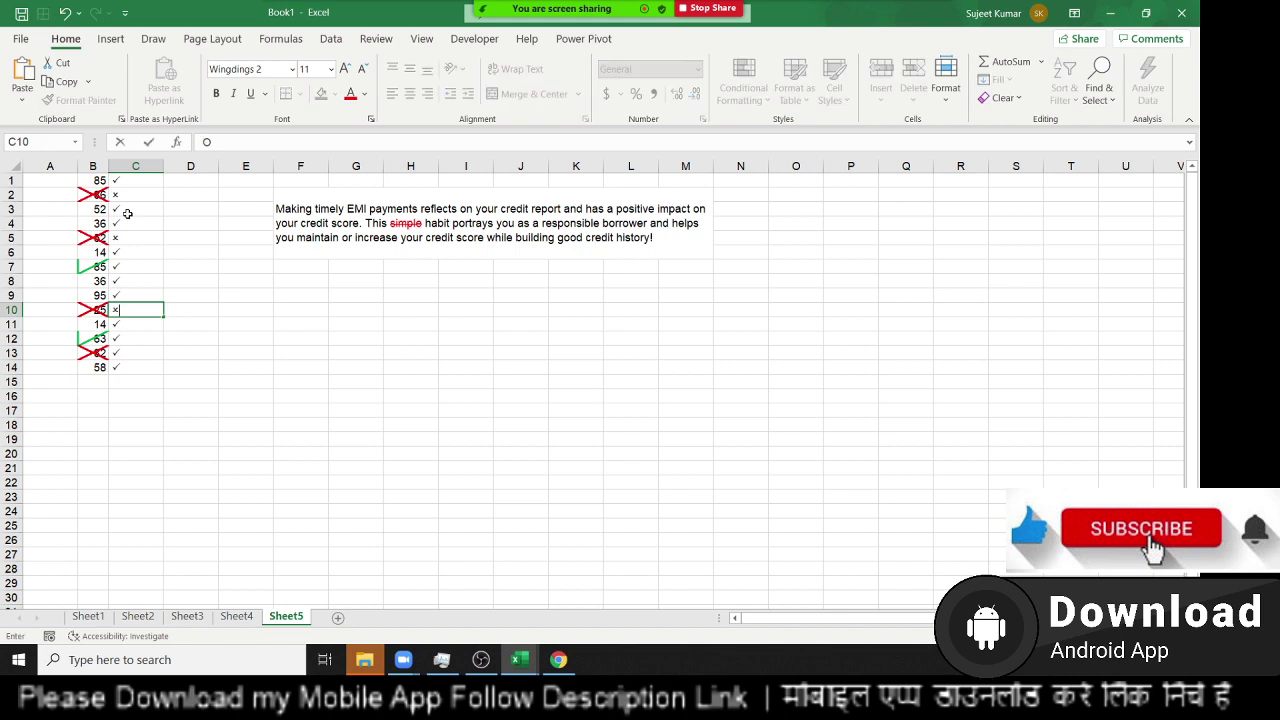
{"action": "key", "text": "Return"}
{"action": "key", "text": "Down"}
{"action": "key", "text": "Down"}
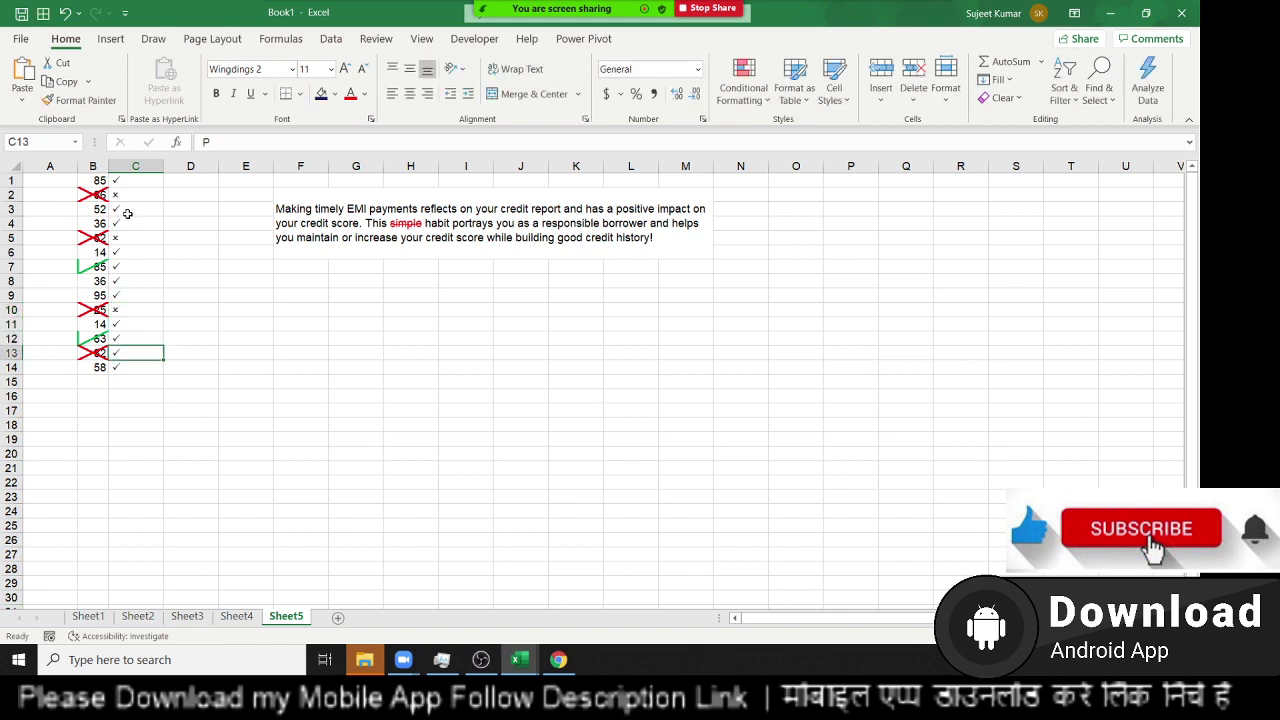
{"action": "type", "text": "O"}
{"action": "key", "text": "Return"}
- Select the marks column C1:C14
{"action": "left_click", "coordinate": [115, 181]}
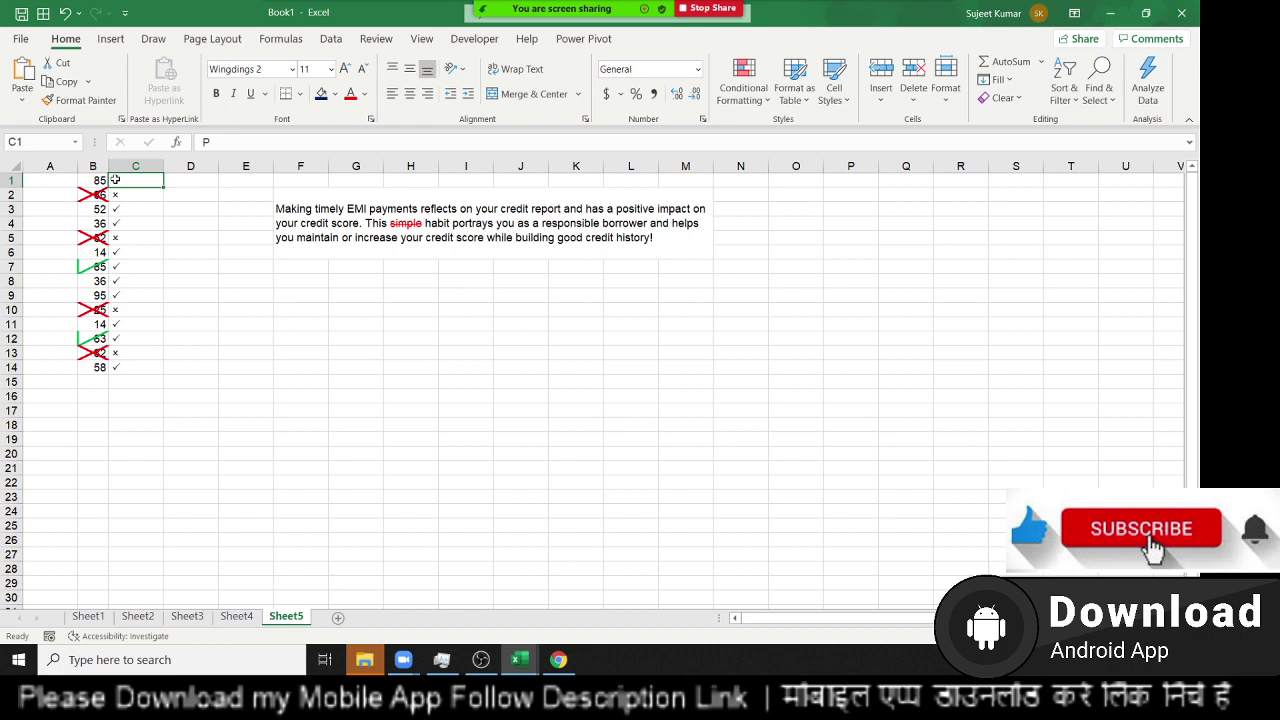
{"action": "key", "text": "Down"}
{"action": "key", "text": "Down"}
{"action": "key", "text": "Down"}
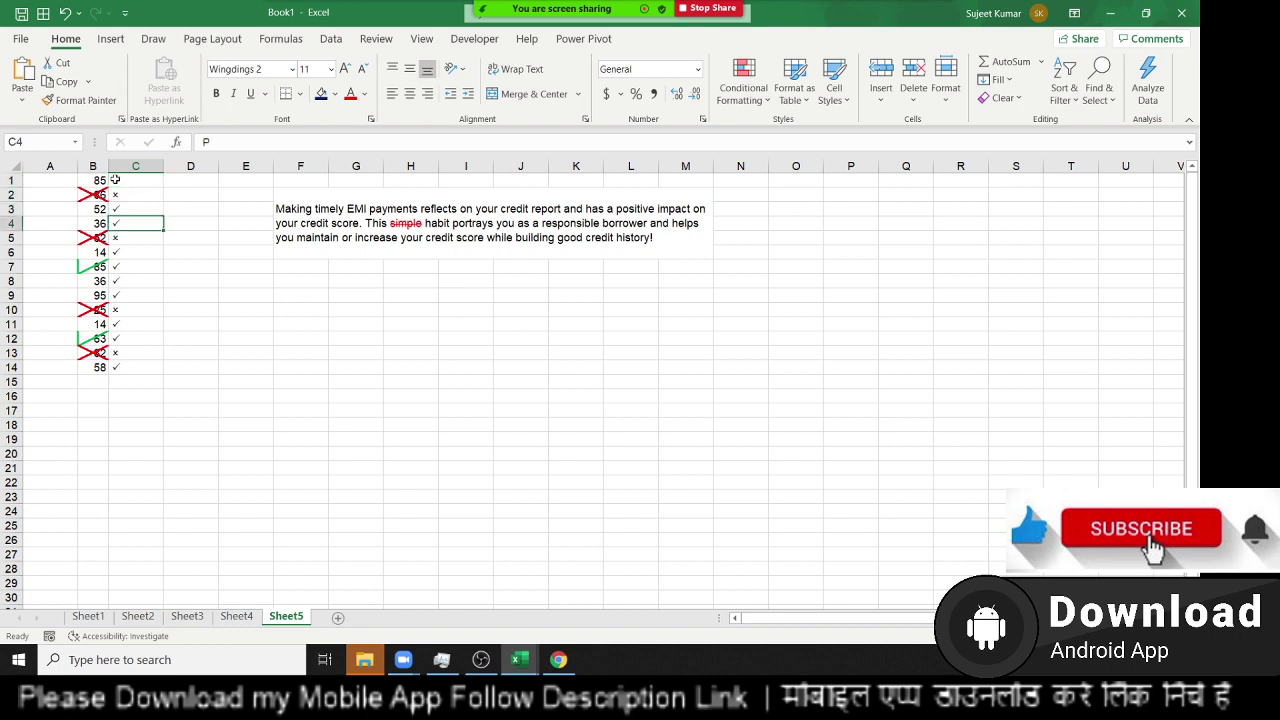
{"action": "key", "text": "Down"}
{"action": "key", "text": "Down"}
{"action": "key", "text": "Down"}
{"action": "key", "text": "Down"}
{"action": "key", "text": "Down"}
{"action": "key", "text": "shift+Up"}
{"action": "key", "text": "shift+Up"}
{"action": "key", "text": "shift+Up"}
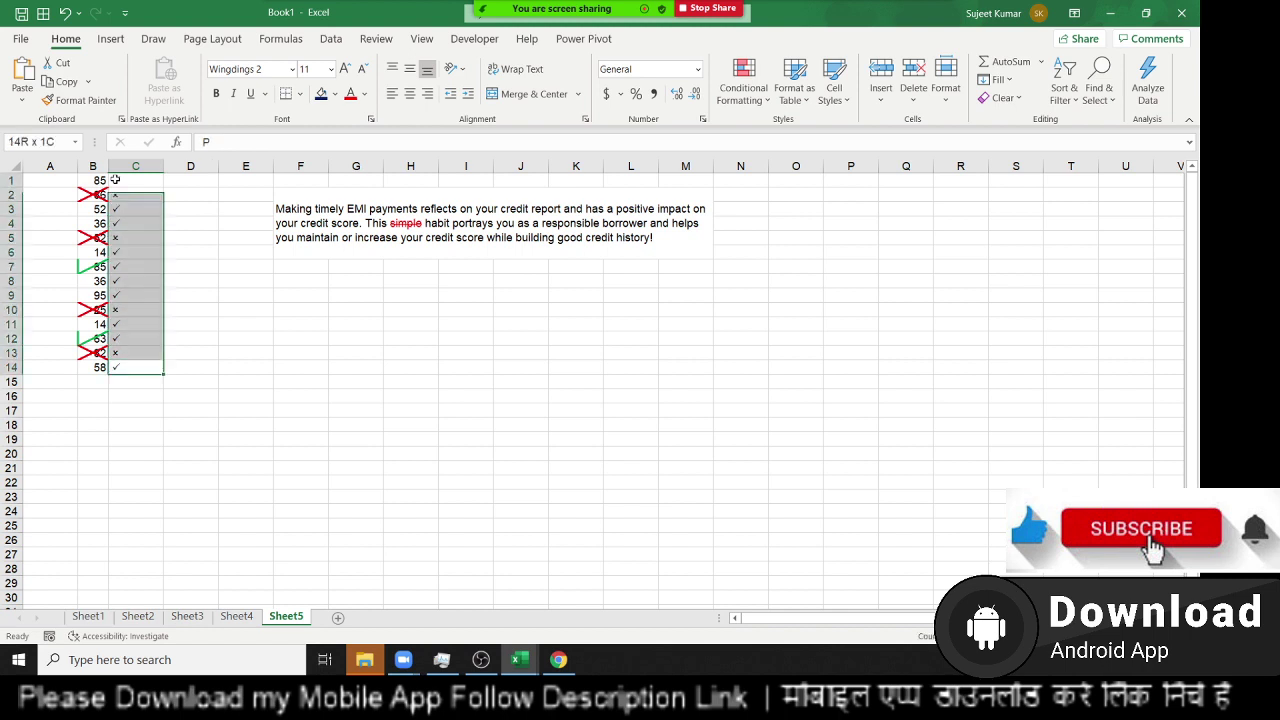
{"action": "key", "text": "shift+Up"}
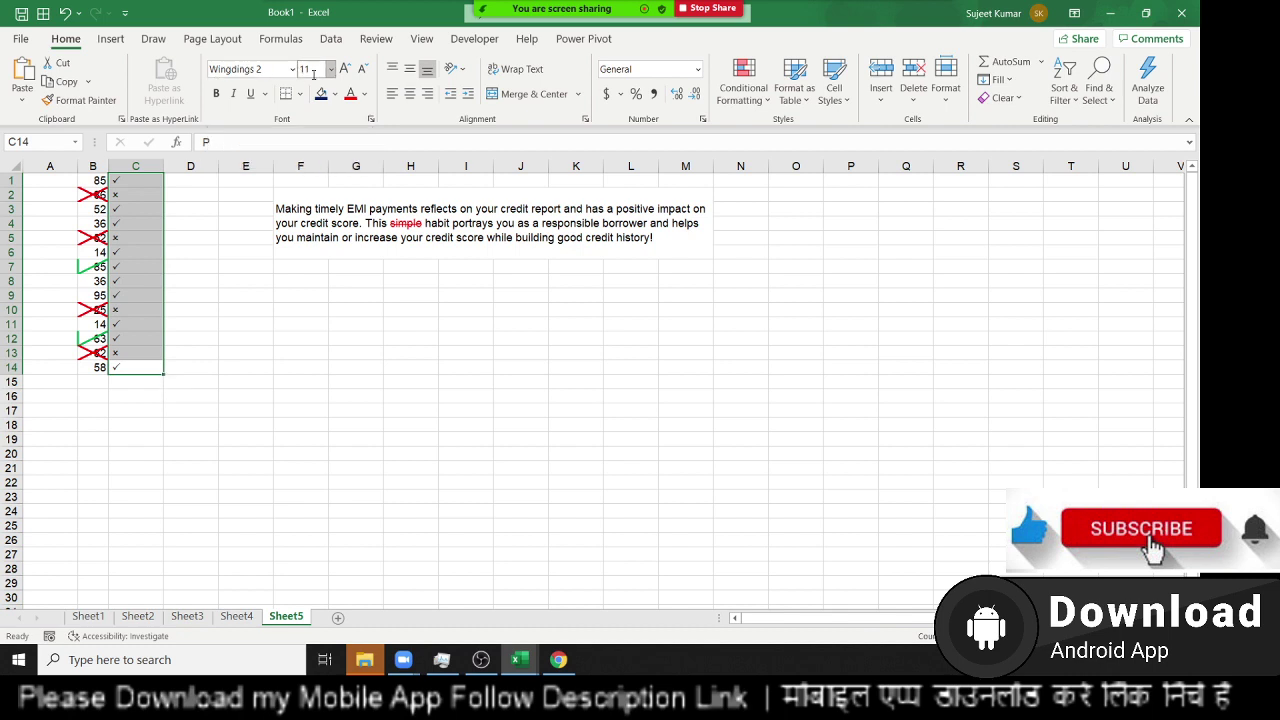
- Enter J in F9 and rotate its text orientation to -47 degrees
{"action": "left_click", "coordinate": [241, 295]}
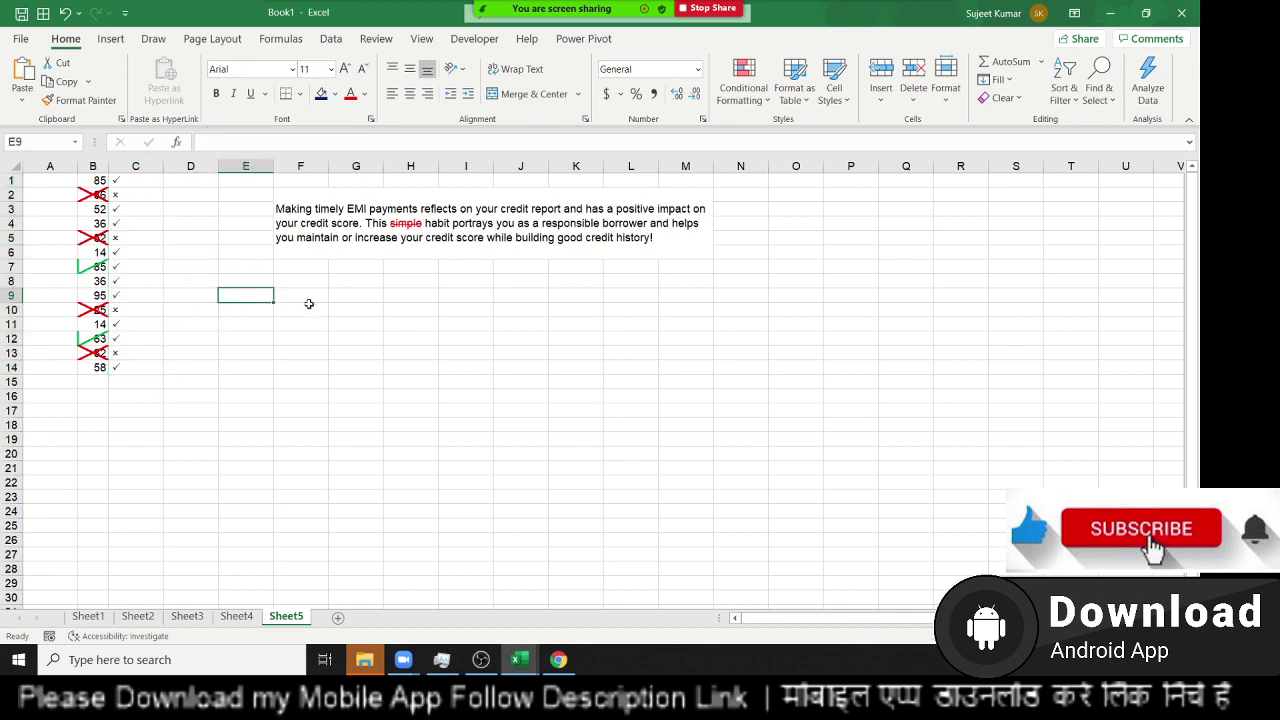
{"action": "left_click", "coordinate": [306, 298]}
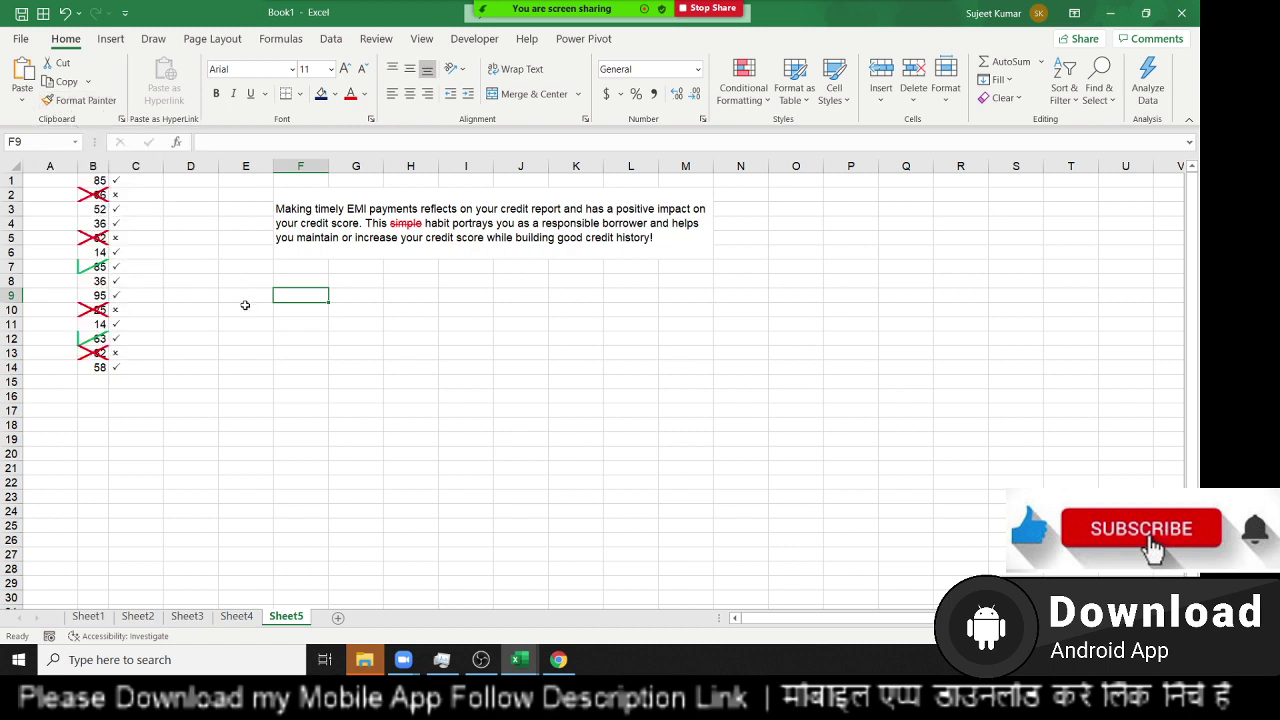
{"action": "type", "text": "J"}
{"action": "key", "text": "Return"}
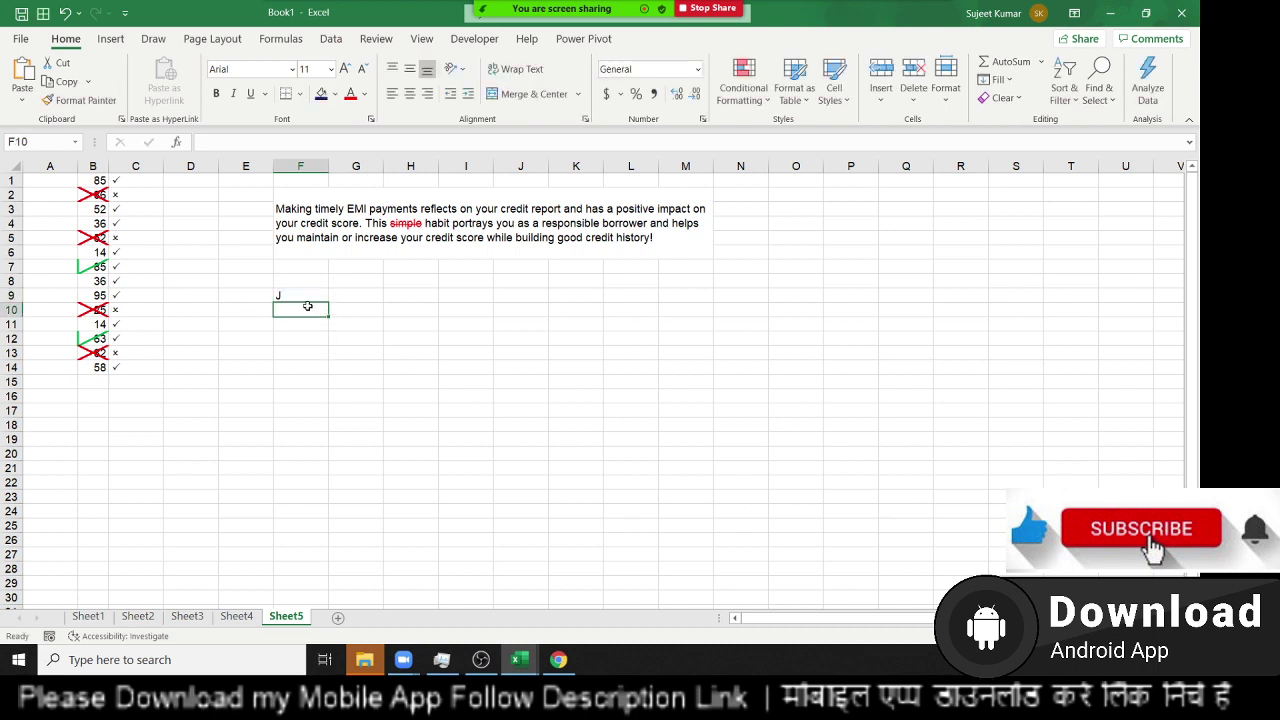
{"action": "left_click", "coordinate": [305, 296]}
{"action": "right_click", "coordinate": [305, 296]}
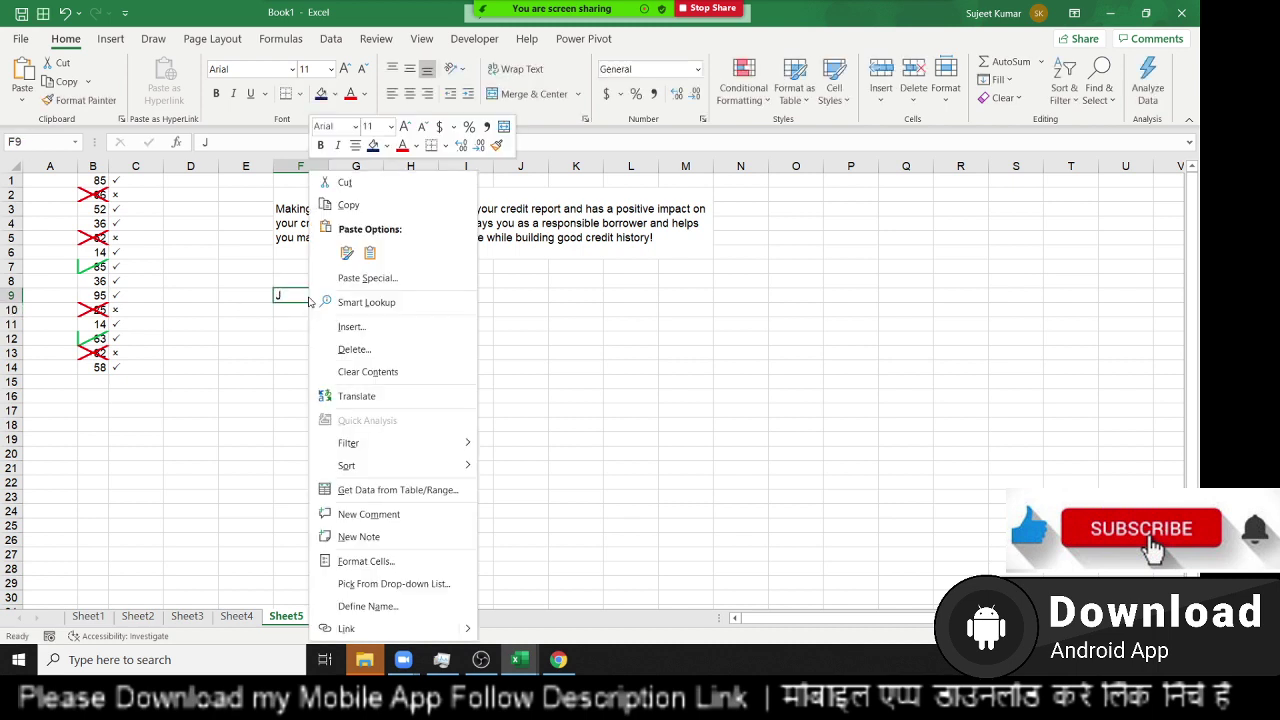
{"action": "left_click", "coordinate": [377, 568]}
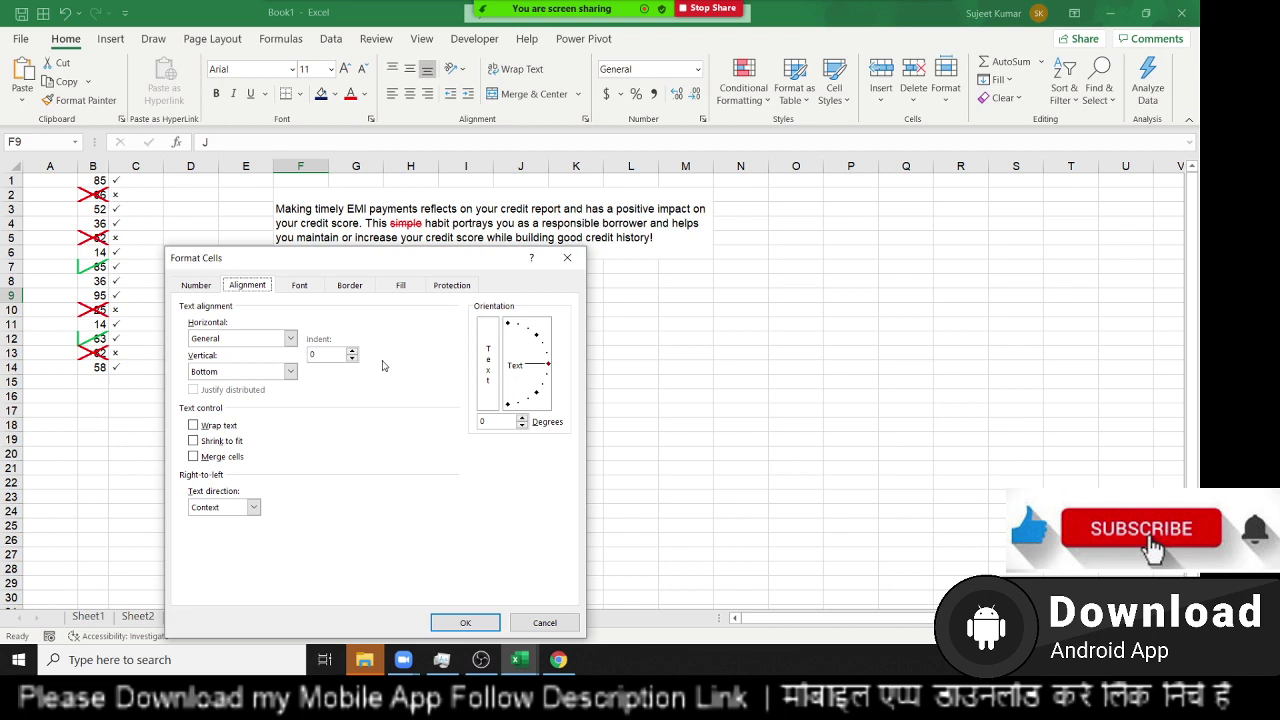
{"action": "left_click_drag", "start_coordinate": [350, 258], "coordinate": [710, 193]}
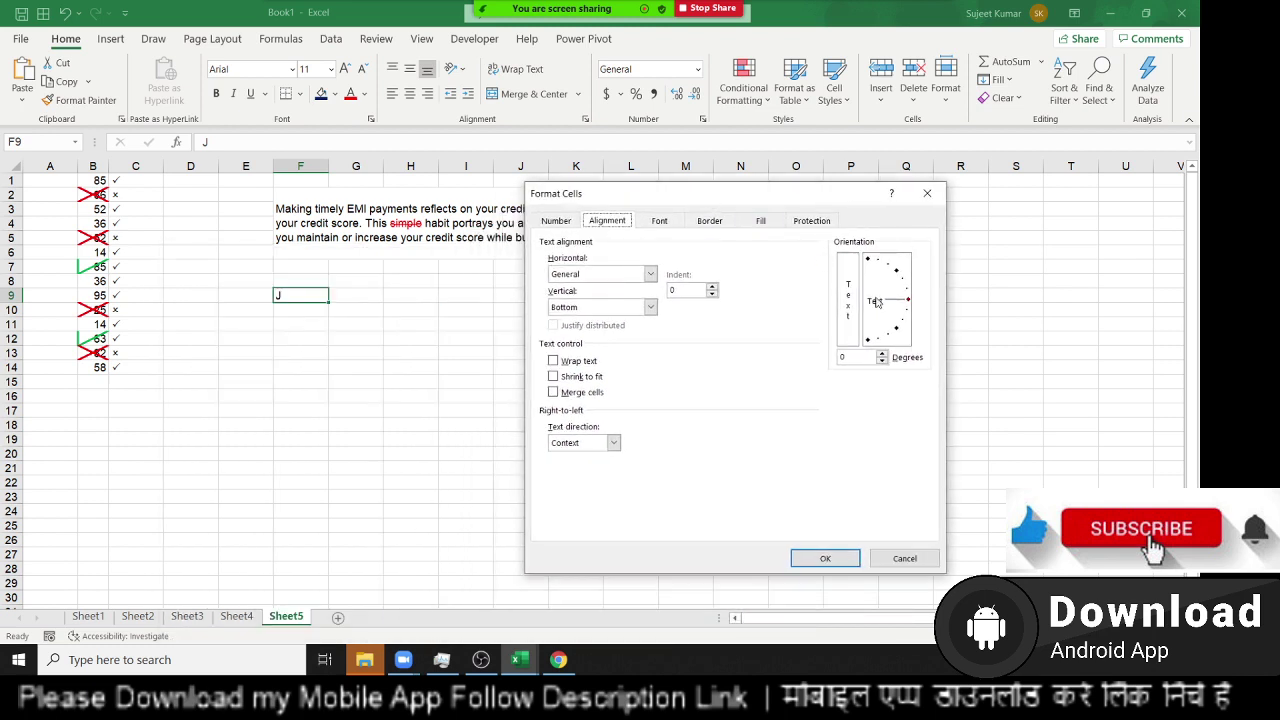
{"action": "left_click_drag", "start_coordinate": [892, 304], "coordinate": [903, 343]}
{"action": "left_click", "coordinate": [820, 560]}
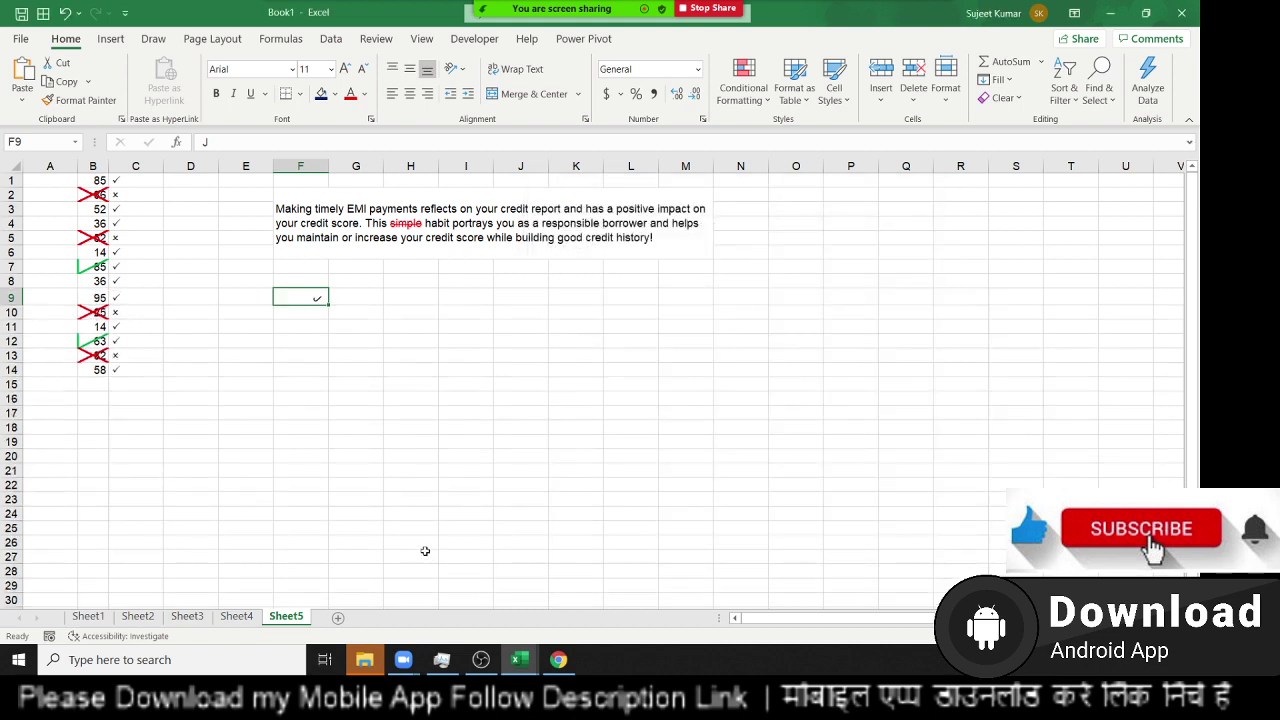
- Enter X in F11, then return to F9
{"action": "left_click", "coordinate": [300, 322]}
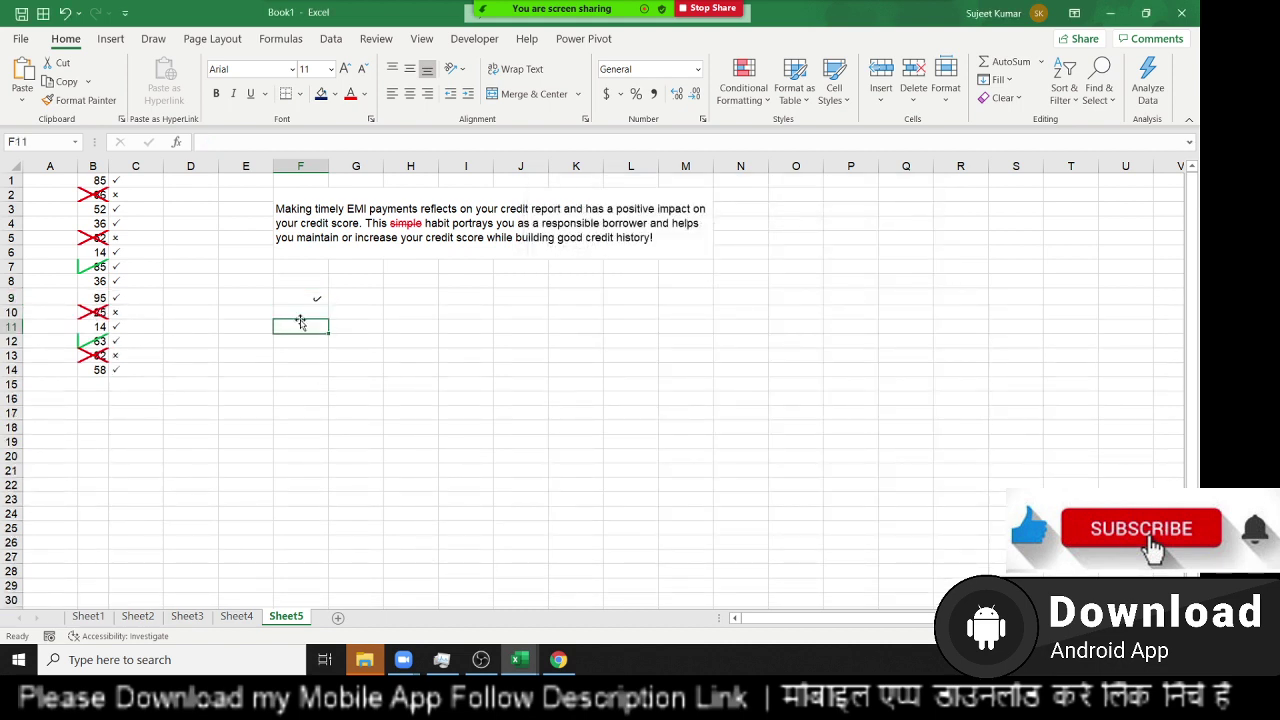
{"action": "type", "text": "X"}
{"action": "key", "text": "Return"}
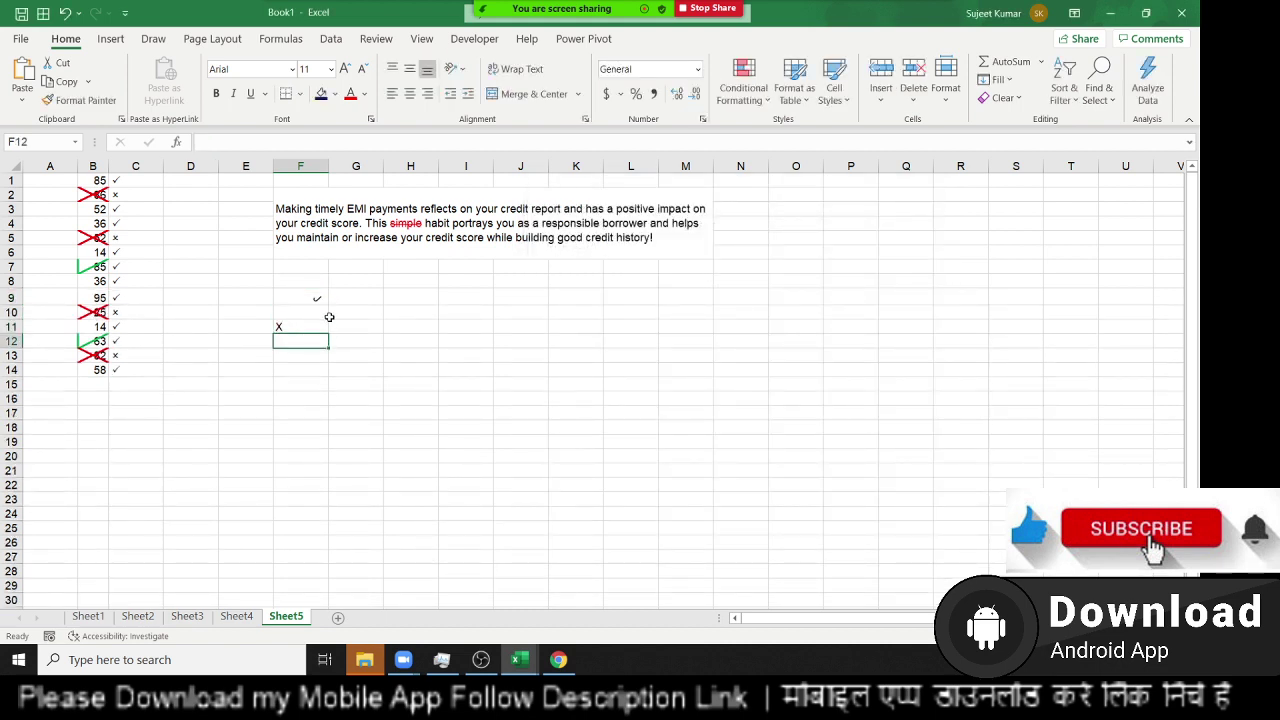
{"action": "left_click", "coordinate": [314, 293]}
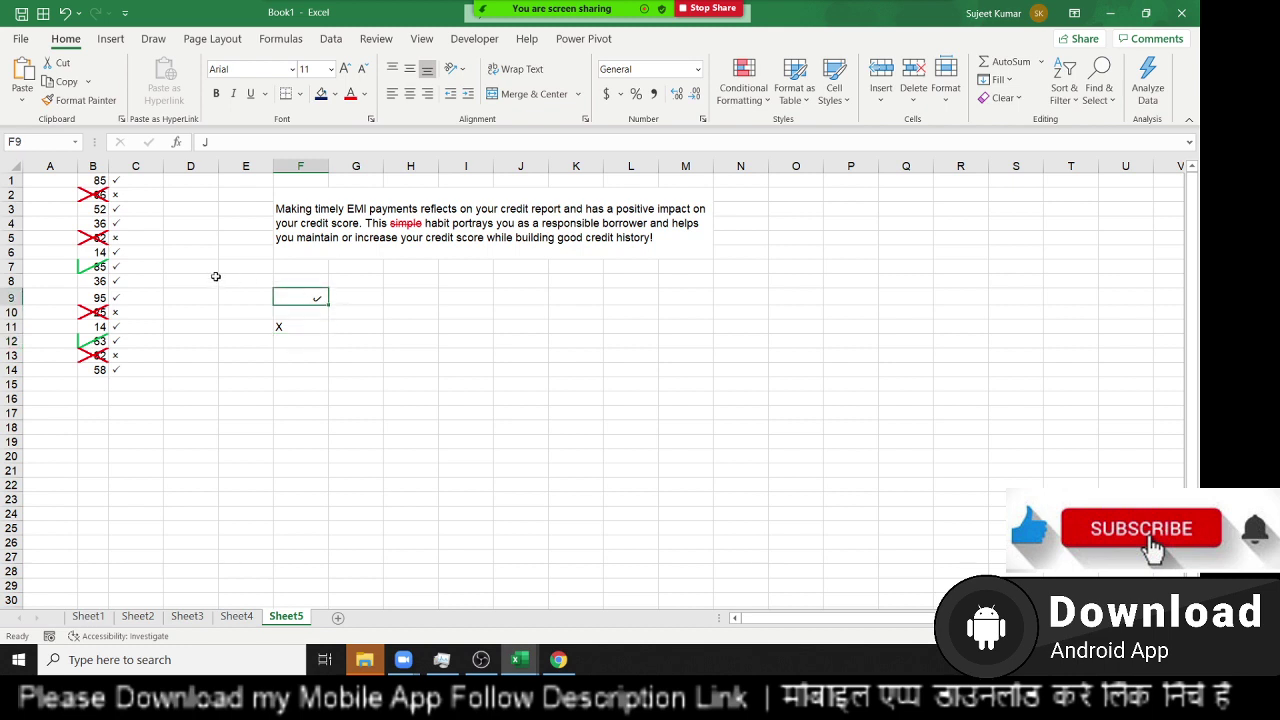
- On a new sheet, put Name in A5 and 1-Jan-21 in B5, formatted d-mmm-yy
{"action": "left_click", "coordinate": [338, 617]}
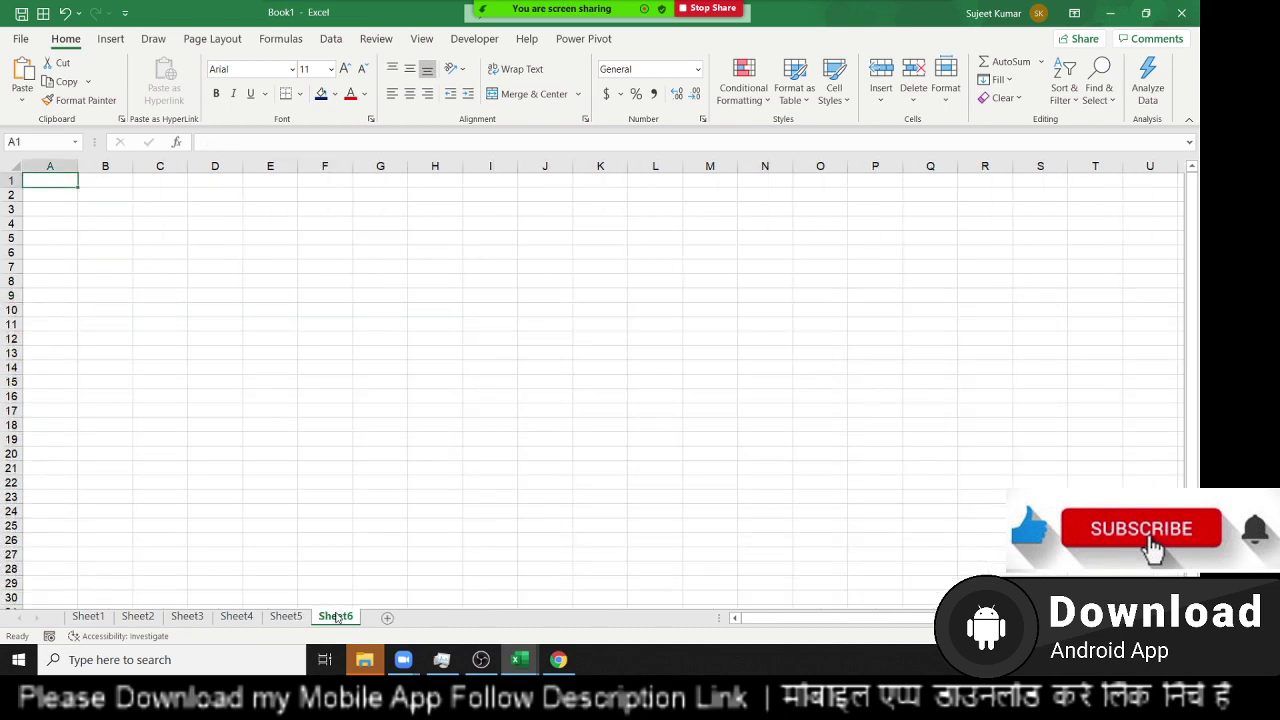
{"action": "left_click", "coordinate": [48, 212]}
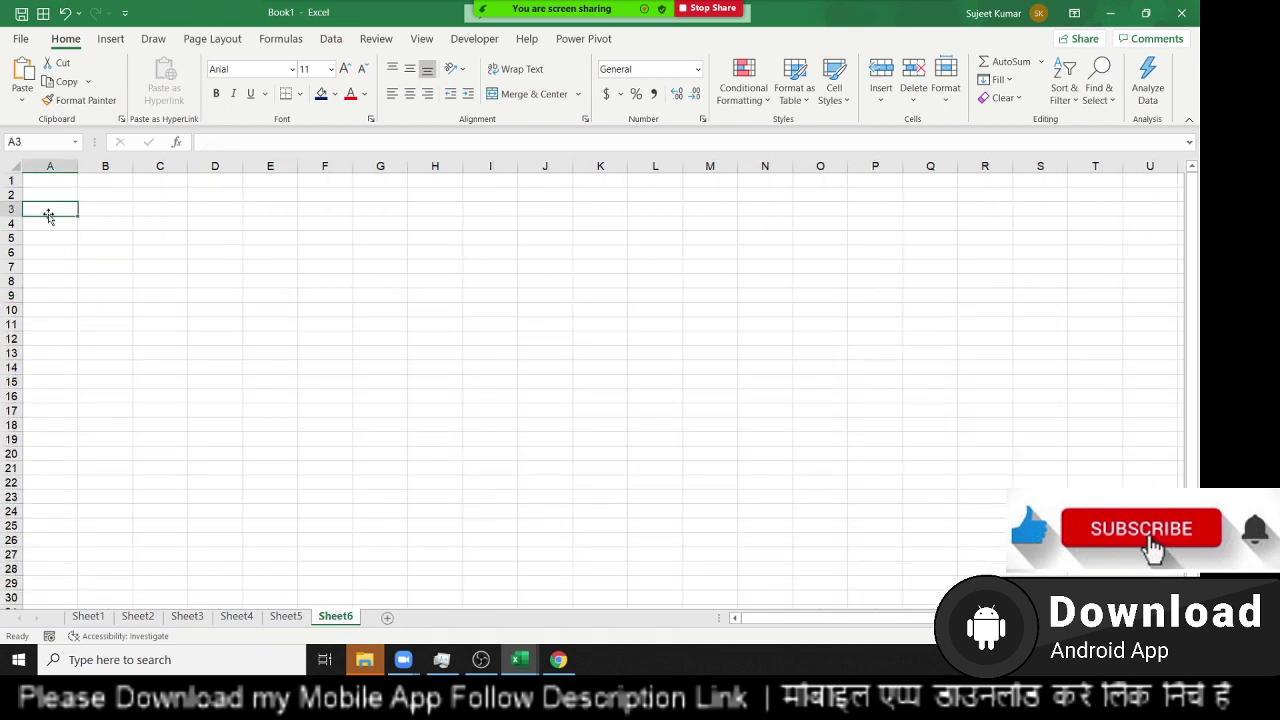
{"action": "left_click", "coordinate": [53, 244]}
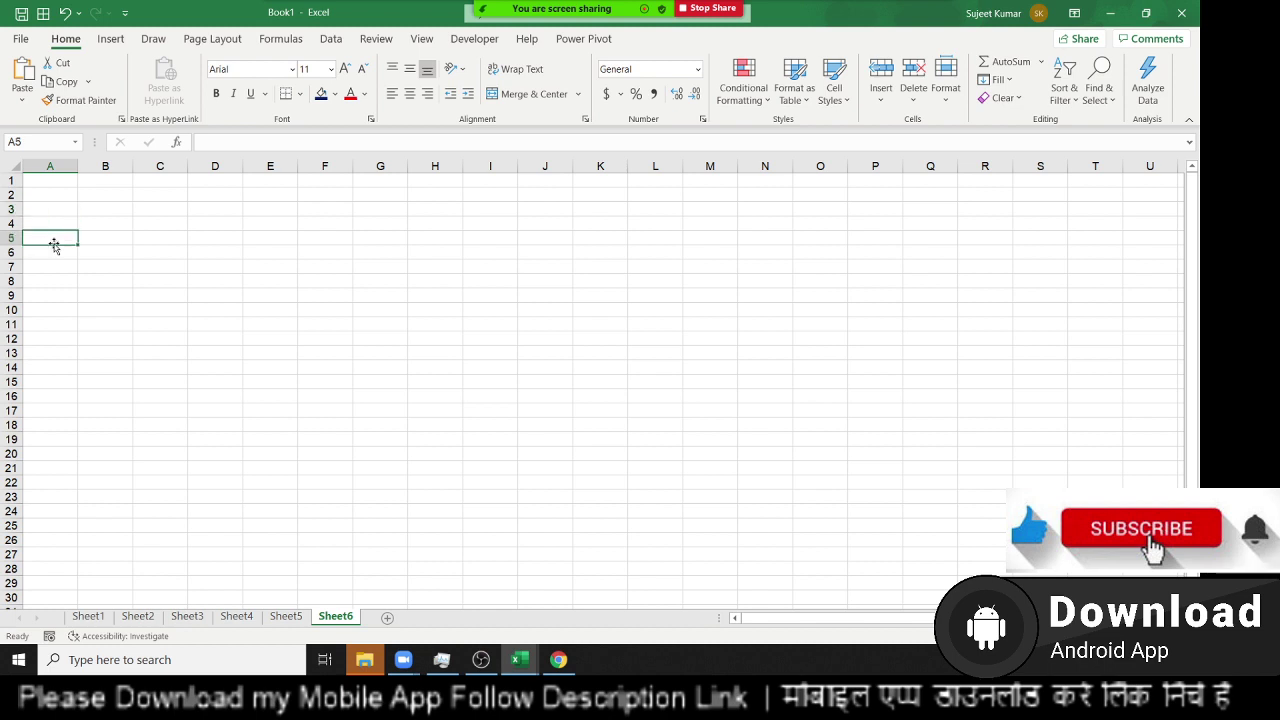
{"action": "type", "text": "Name"}
{"action": "key", "text": "Tab"}
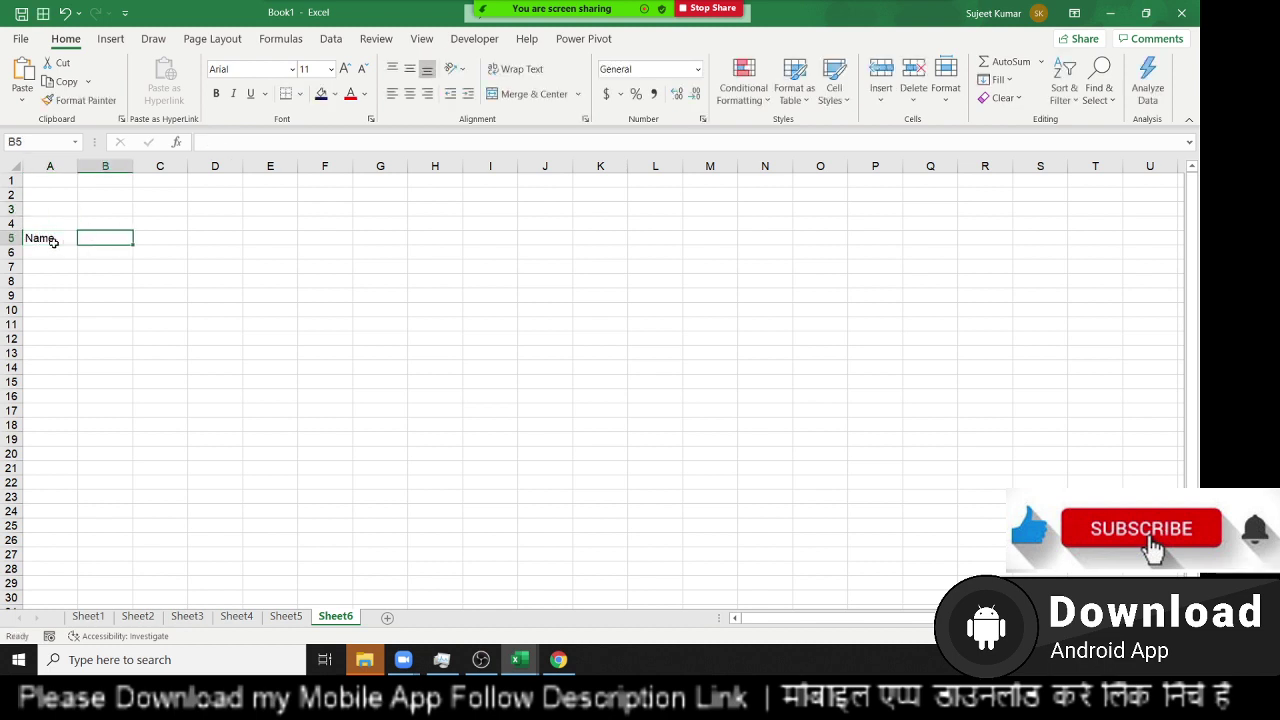
{"action": "type", "text": "1/"}
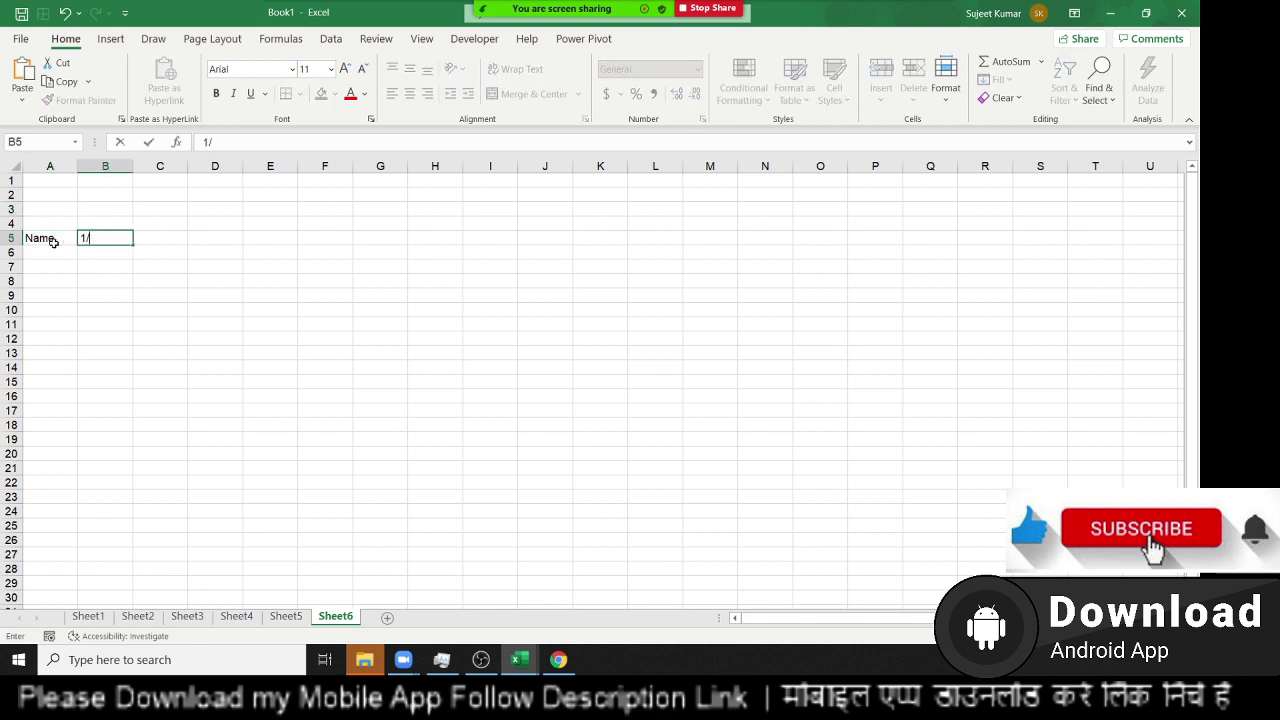
{"action": "type", "text": "1"}
{"action": "key", "text": "Return"}
{"action": "key", "text": "Up"}
{"action": "key", "text": "Right"}
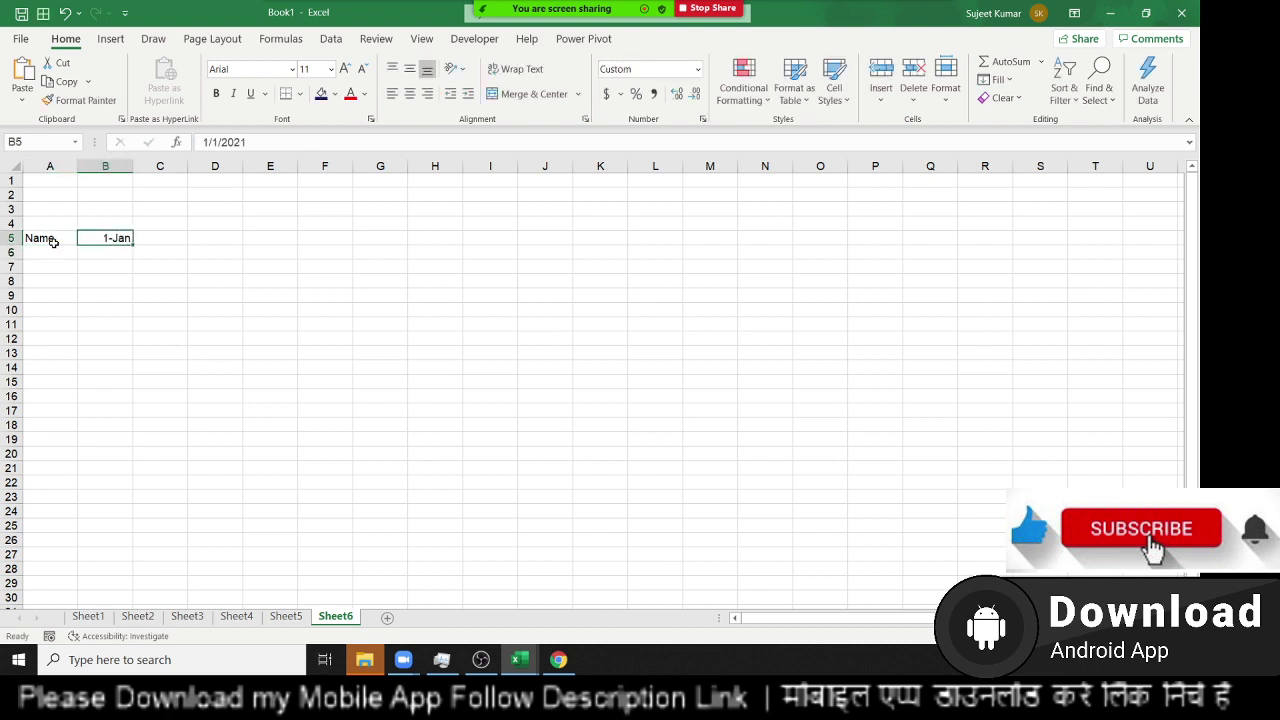
{"action": "key", "text": "ctrl+shift+3"}
- Fill the dates along row 5 through 31-Jan-21 and delete the extra February dates
{"action": "left_click_drag", "start_coordinate": [133, 245], "coordinate": [1134, 277]}
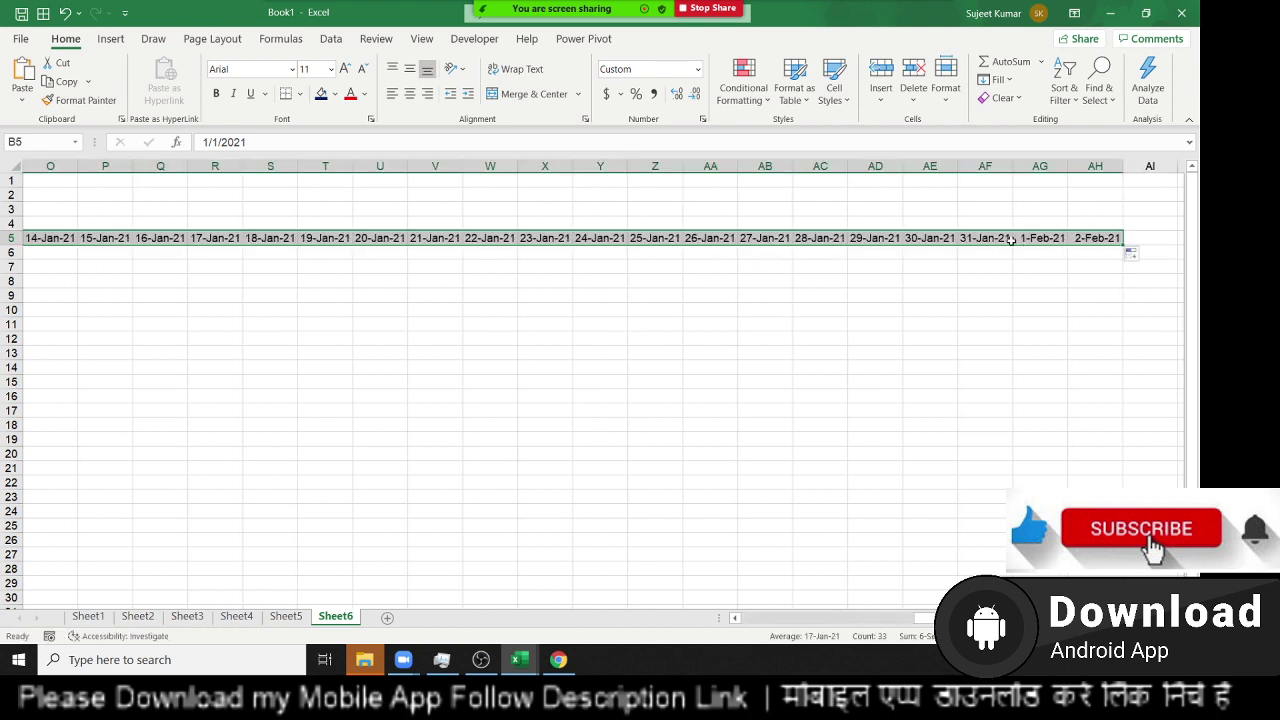
{"action": "left_click", "coordinate": [1040, 238]}
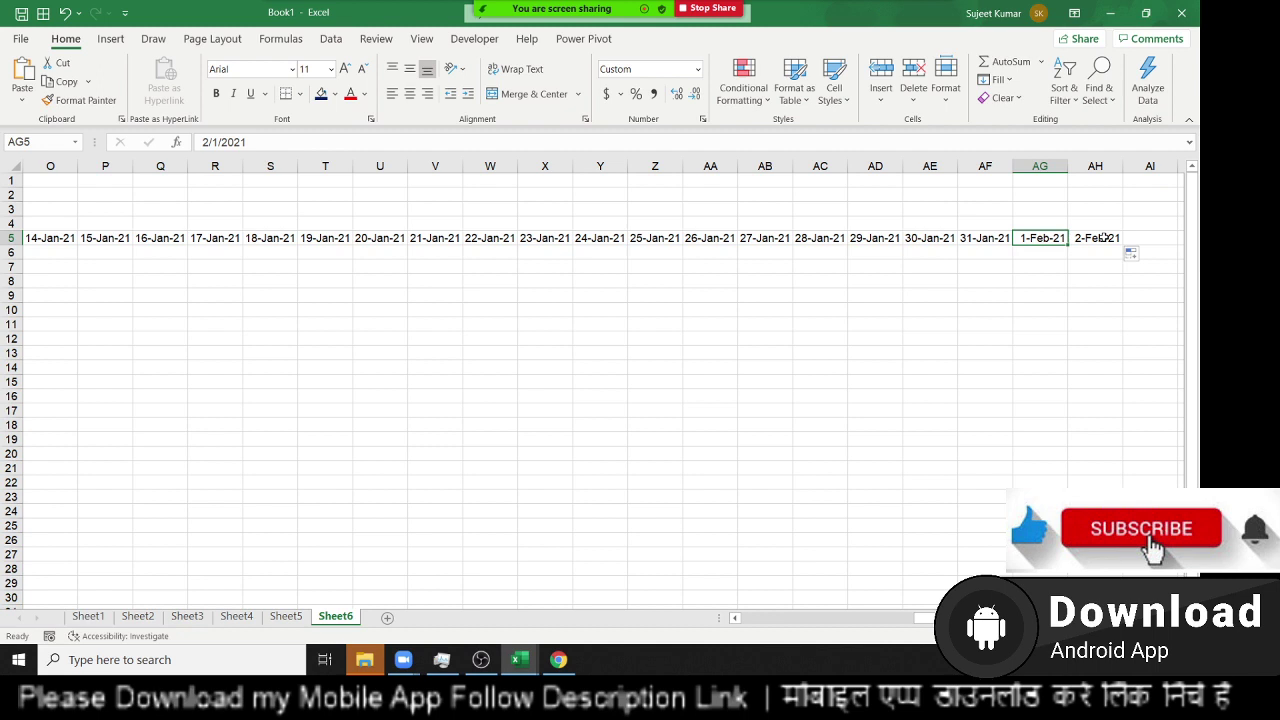
{"action": "left_click", "coordinate": [1103, 237], "text": "shift"}
{"action": "key", "text": "Delete"}
{"action": "key", "text": "Left"}
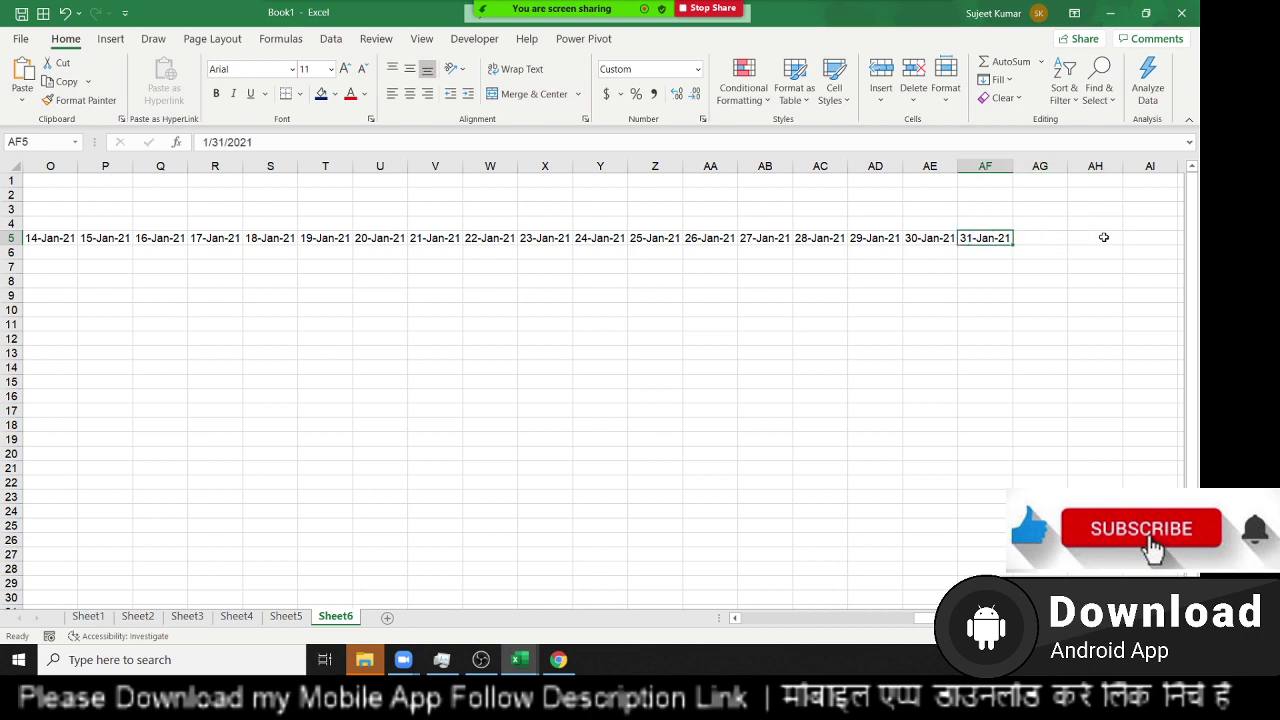
{"action": "key", "text": "Left"}
{"action": "key", "text": "Left"}
{"action": "key", "text": "Left"}
{"action": "key", "text": "Left"}
{"action": "key", "text": "Left"}
{"action": "key", "text": "Left"}
{"action": "key", "text": "Up"}
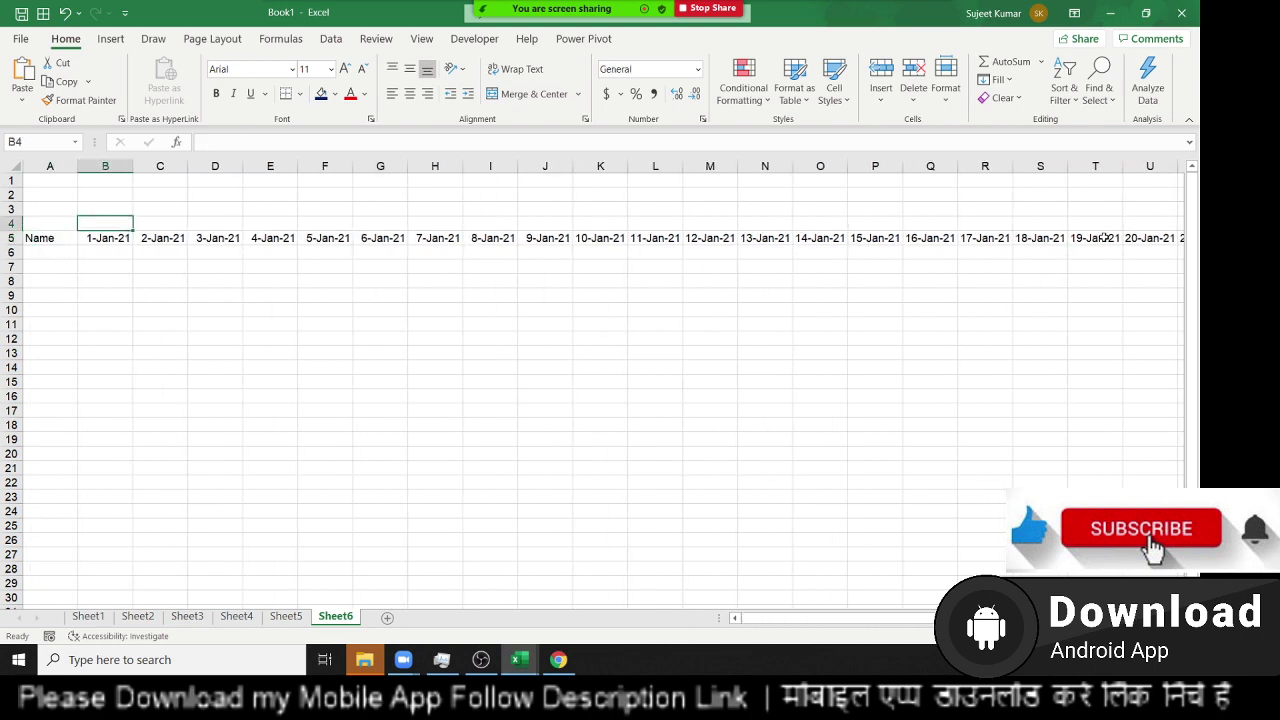
{"action": "key", "text": "Left"}
- Enter the first name in A6 and fill the name list down to A16
{"action": "key", "text": "Down"}
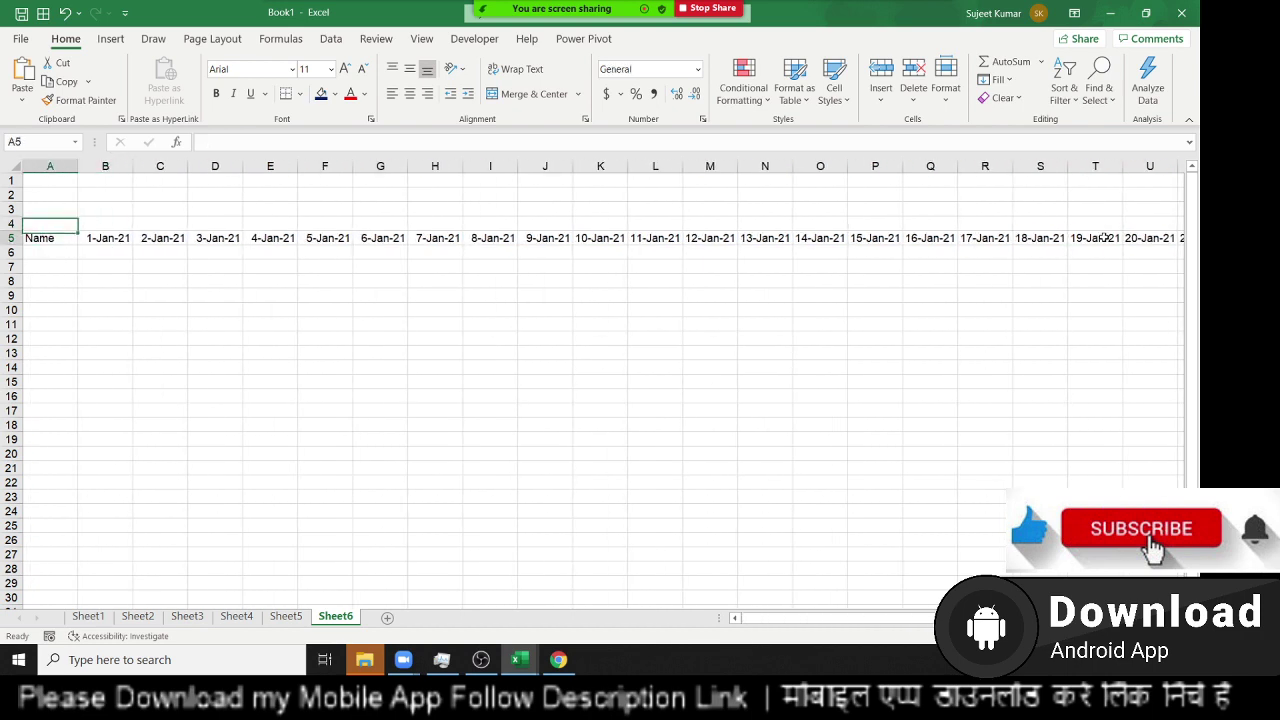
{"action": "key", "text": "Down"}
{"action": "type", "text": "P"}
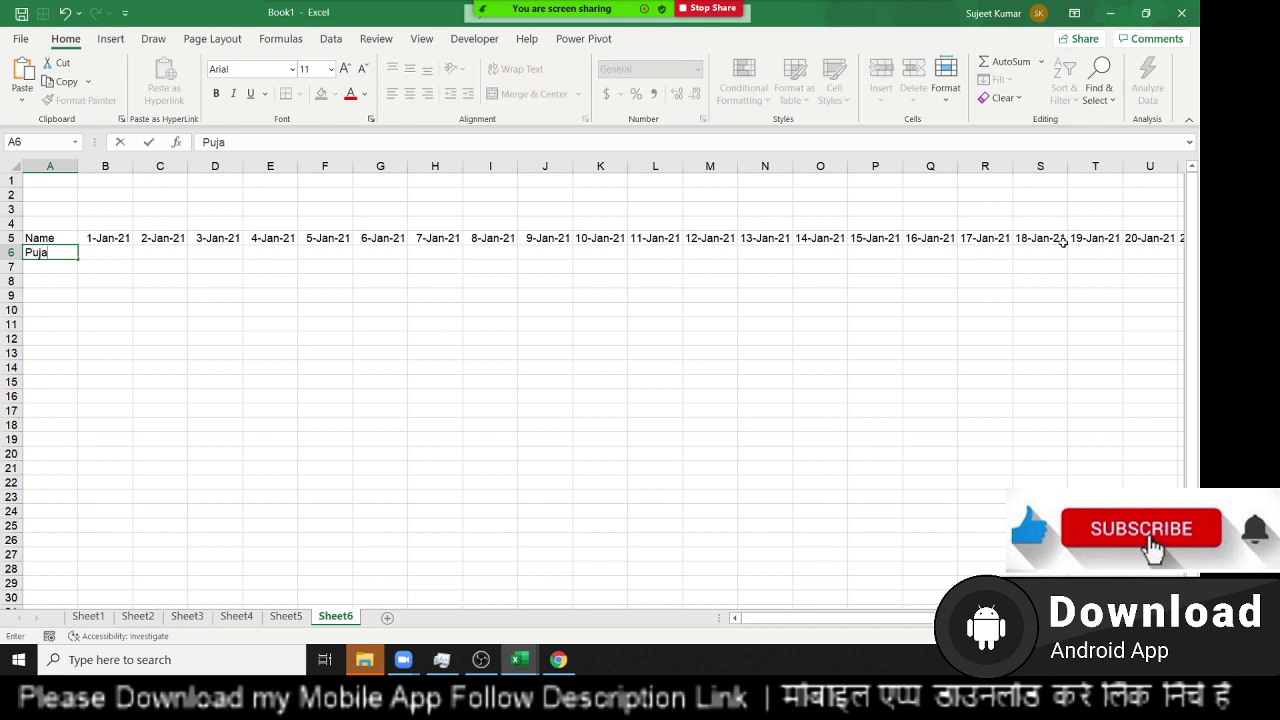
{"action": "left_click", "coordinate": [240, 323]}
{"action": "left_click", "coordinate": [71, 254]}
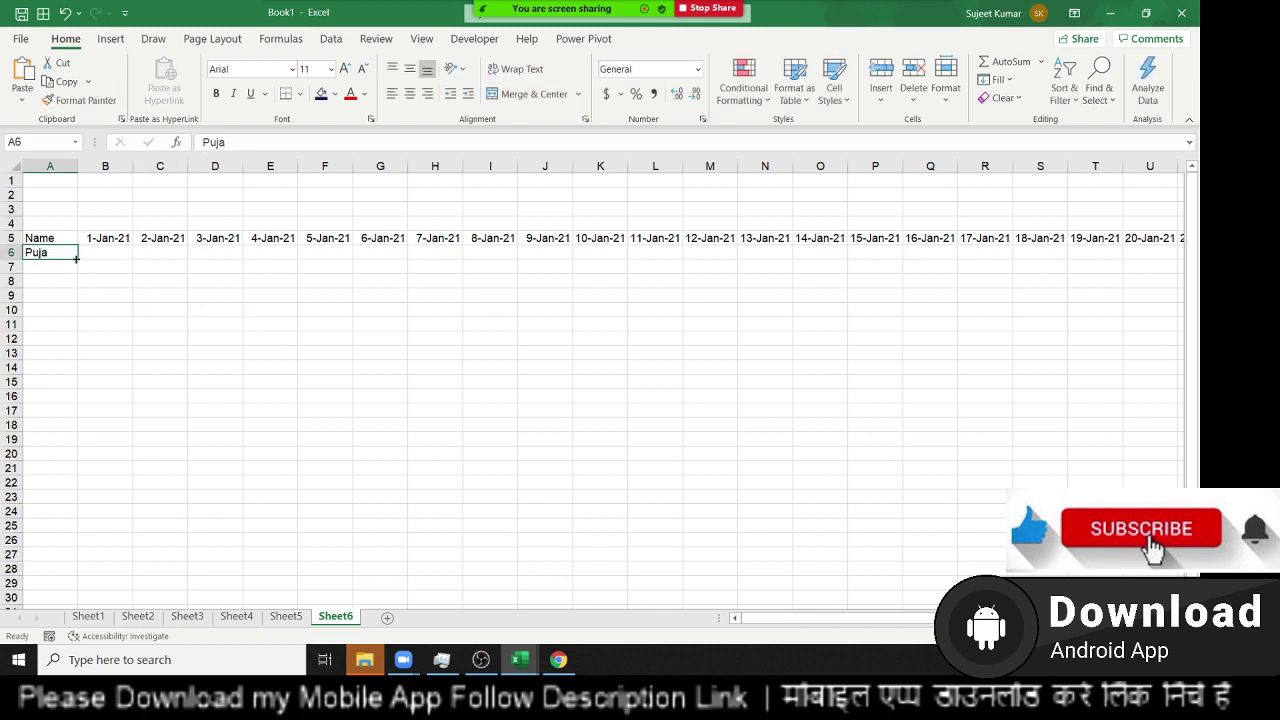
{"action": "left_click_drag", "start_coordinate": [76, 258], "coordinate": [80, 398]}
- Fill every attendance cell B6:AF16 with P using Ctrl+Enter
{"action": "left_click", "coordinate": [111, 258]}
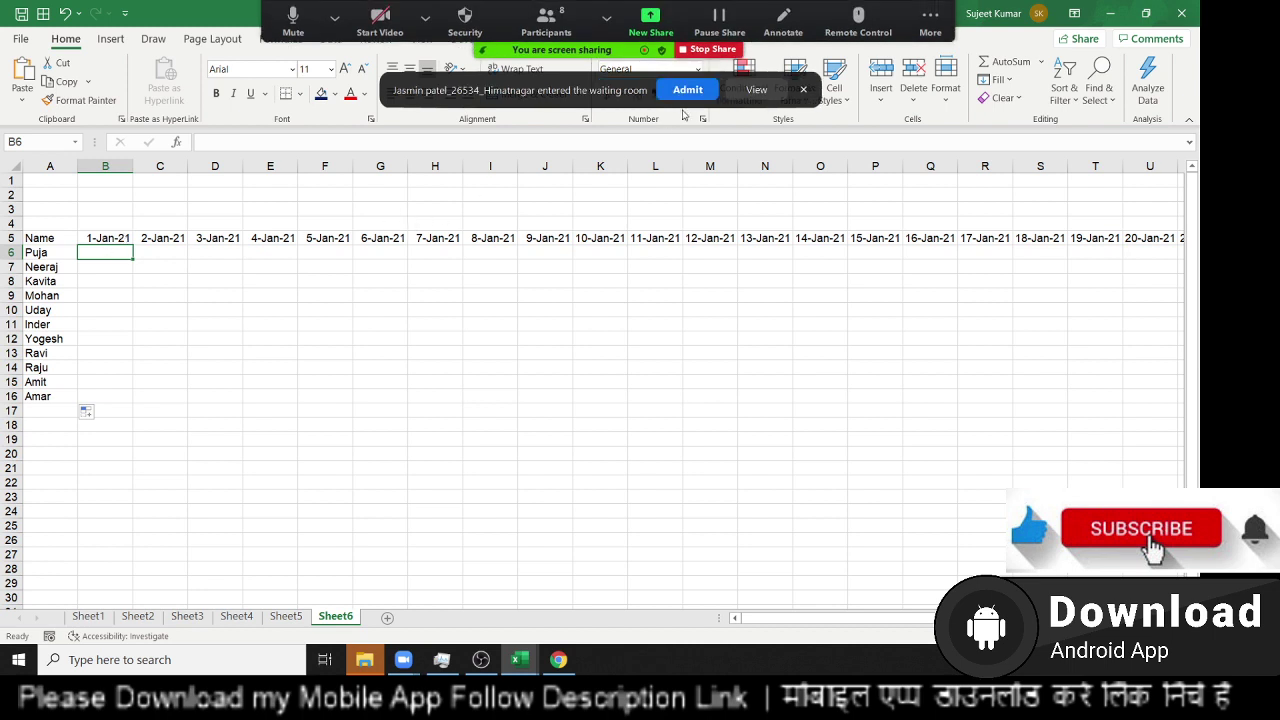
{"action": "left_click", "coordinate": [687, 90]}
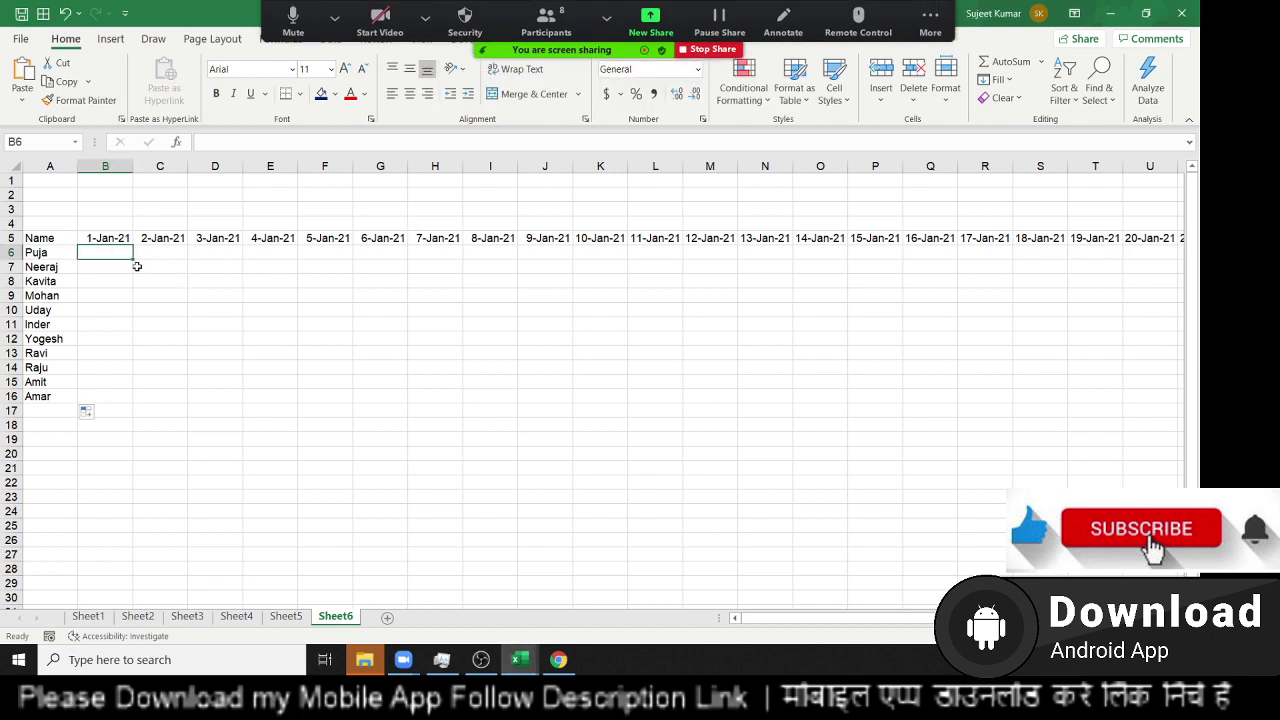
{"action": "key", "text": "Down"}
{"action": "key", "text": "Up"}
{"action": "key", "text": "Up"}
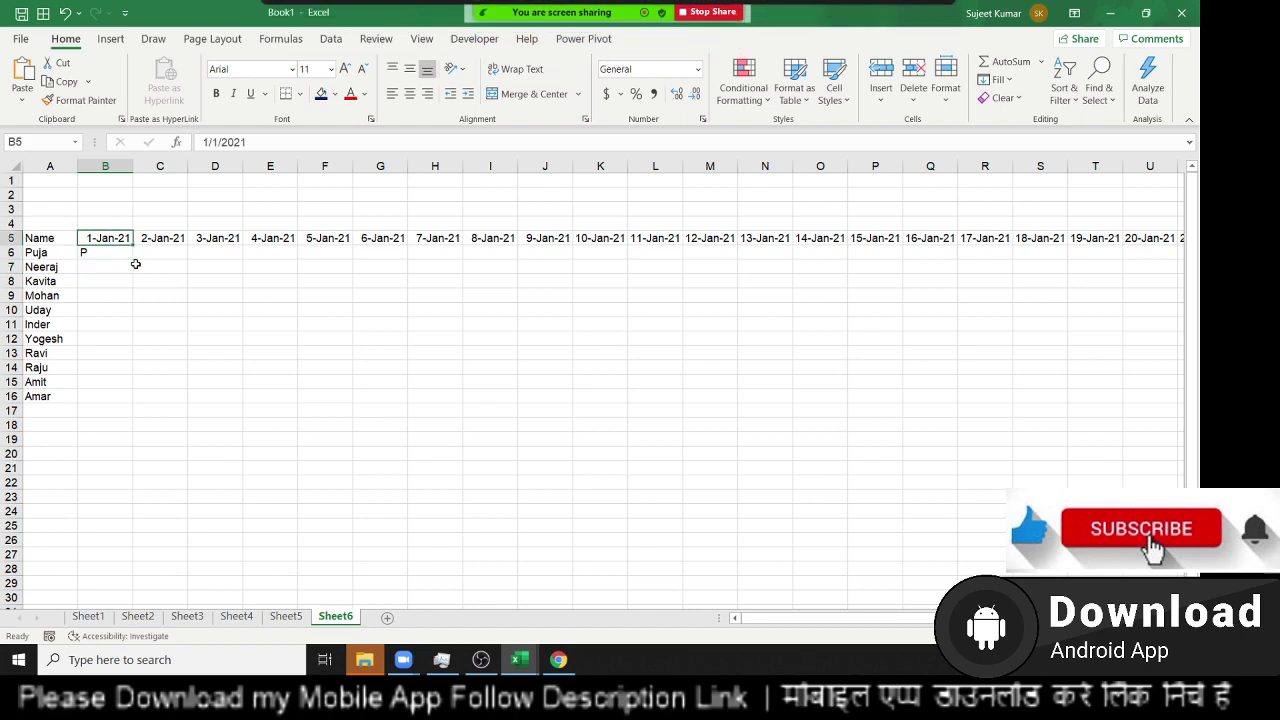
{"action": "key", "text": "ctrl+Right"}
{"action": "key", "text": "Down"}
{"action": "key", "text": "shift+Left"}
{"action": "key", "text": "shift+Left"}
{"action": "key", "text": "shift+Left"}
{"action": "key", "text": "shift+Left"}
{"action": "key", "text": "shift+Left"}
{"action": "key", "text": "shift+Left"}
{"action": "key", "text": "shift+Down"}
{"action": "key", "text": "shift+Down"}
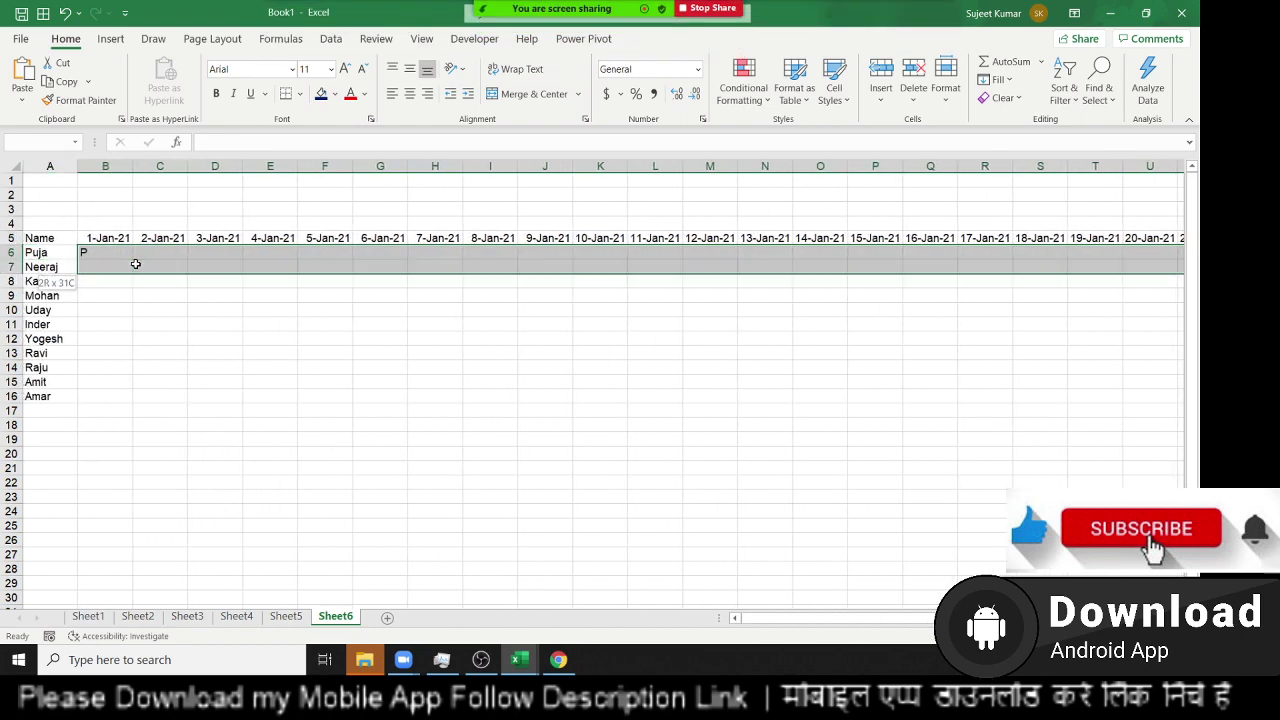
{"action": "key", "text": "shift+Down"}
{"action": "key", "text": "shift+Down"}
{"action": "key", "text": "shift+Down"}
{"action": "key", "text": "shift+Down"}
{"action": "key", "text": "shift+Down"}
{"action": "key", "text": "shift+Down"}
{"action": "key", "text": "shift+Down"}
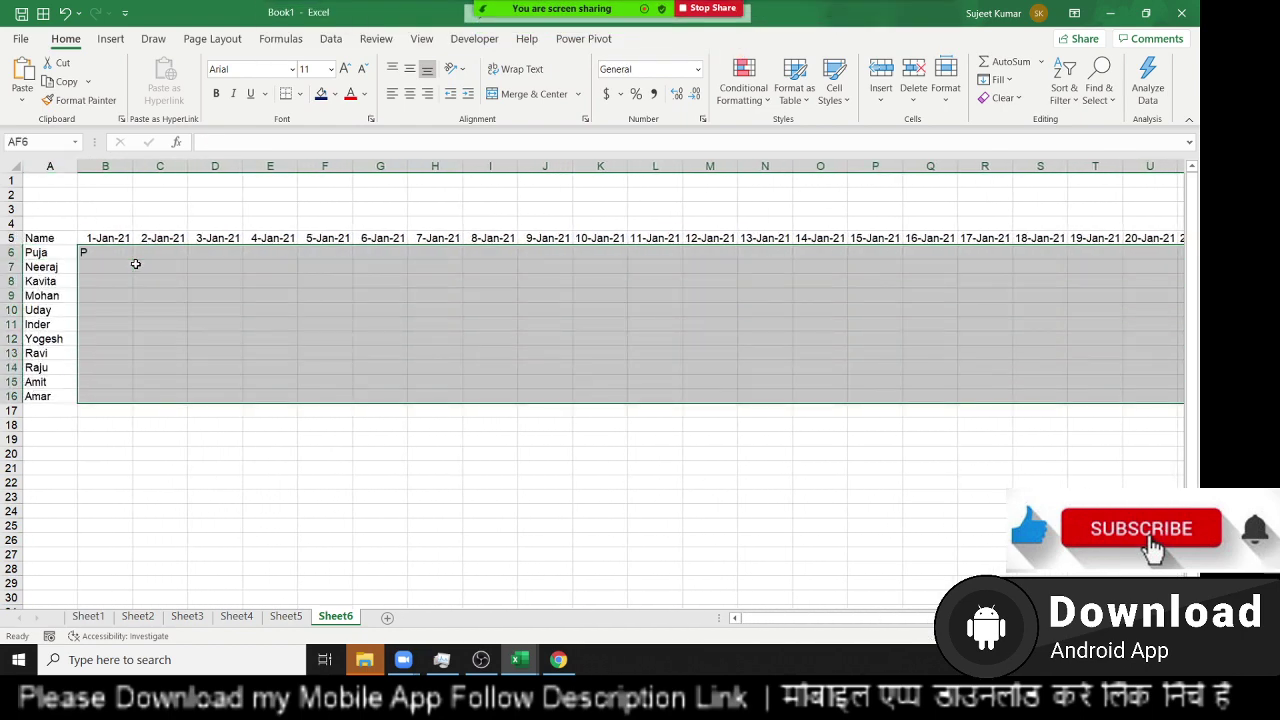
{"action": "key", "text": "ctrl+Return"}
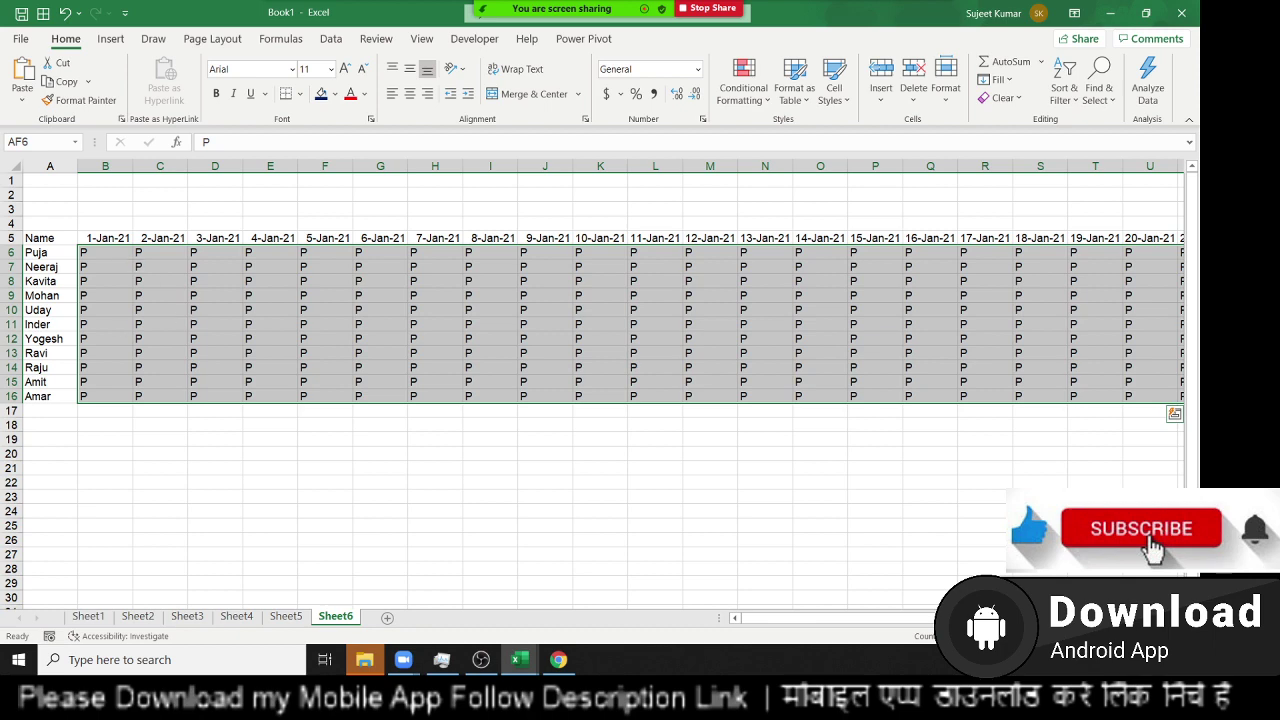
- Apply All Borders to the table A5:AF16 and check the print preview
{"action": "left_click", "coordinate": [64, 240]}
{"action": "key", "text": "ctrl+shift+Right"}
{"action": "key", "text": "ctrl+shift+Down"}
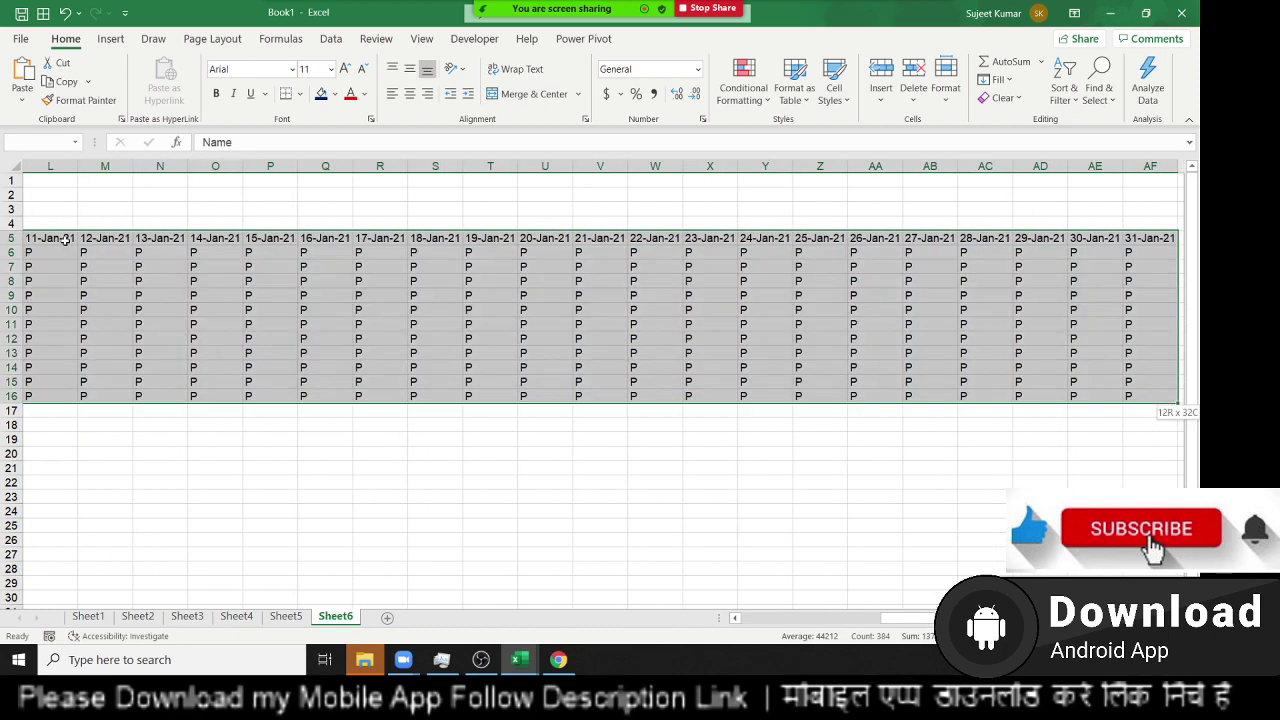
{"action": "left_click", "coordinate": [299, 93]}
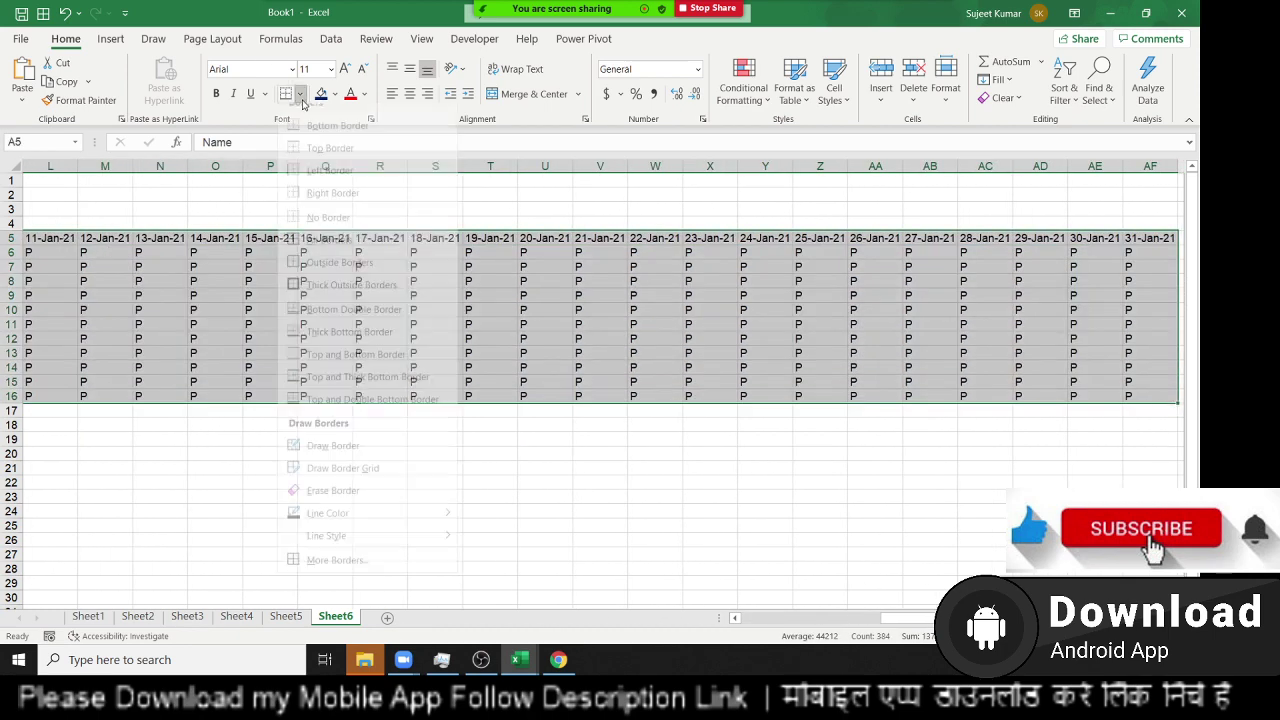
{"action": "left_click", "coordinate": [330, 253]}
{"action": "left_click", "coordinate": [240, 291]}
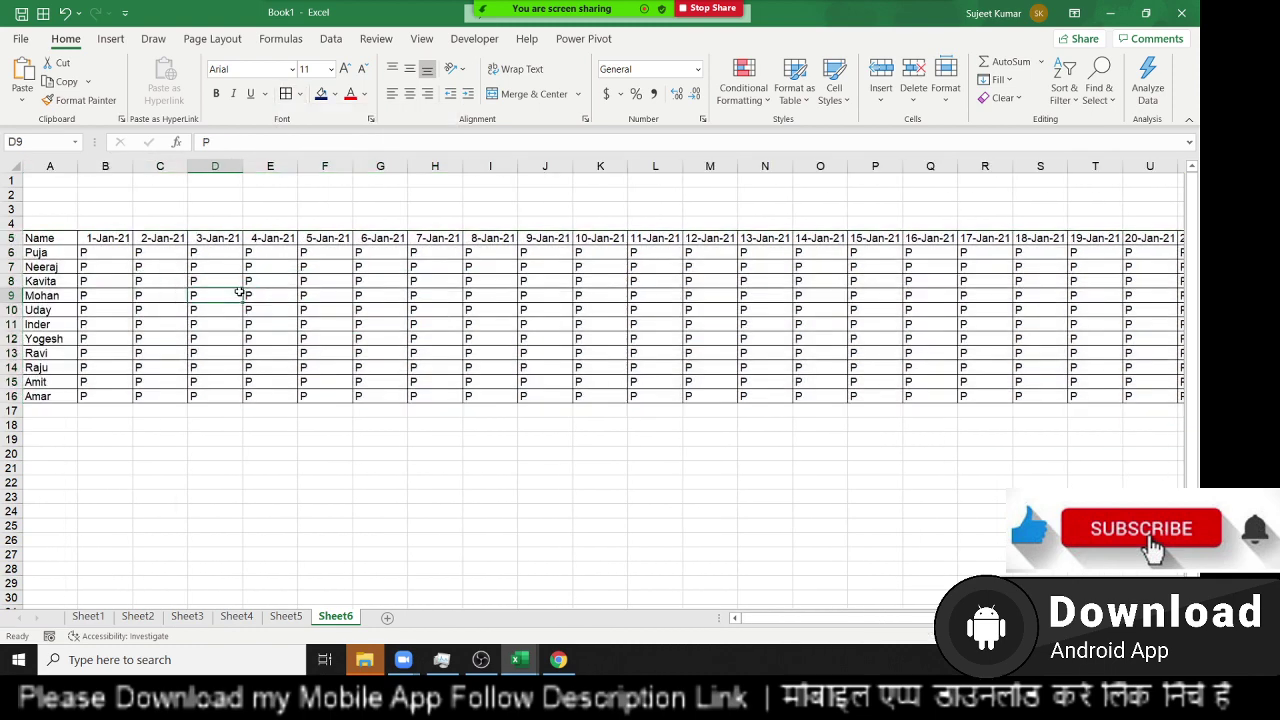
{"action": "key", "text": "ctrl+p"}
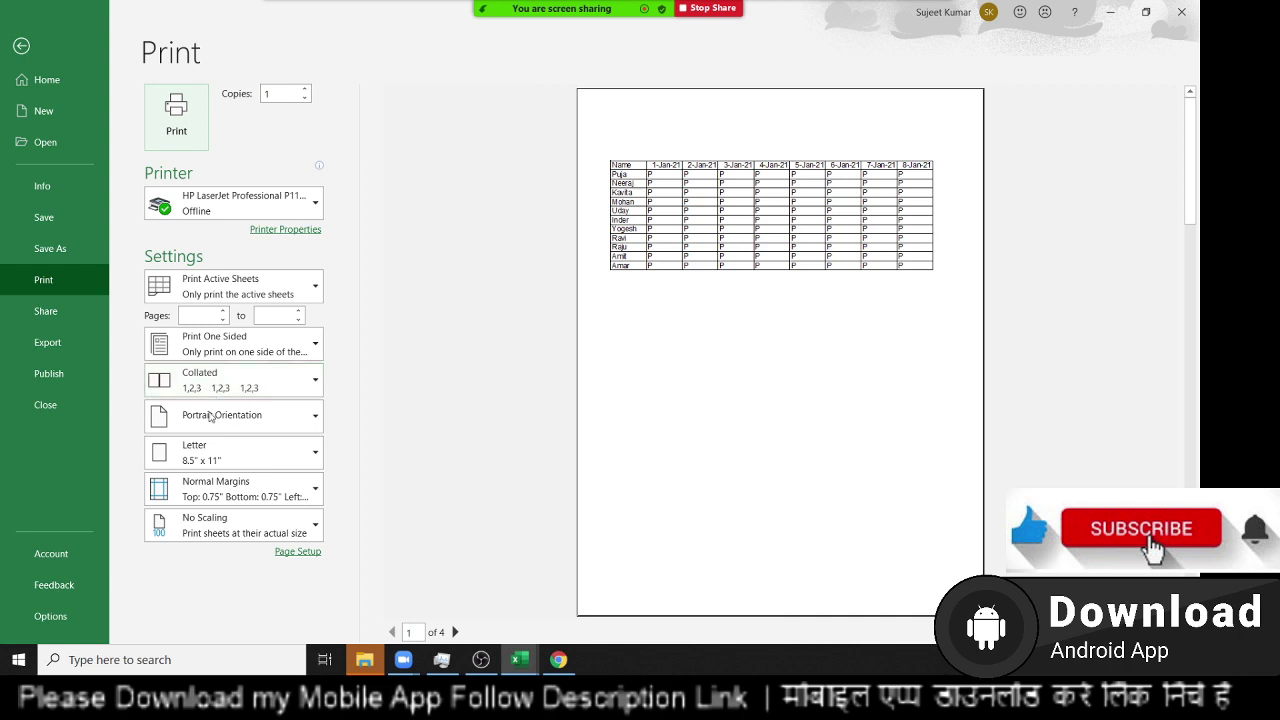
- Switch the printout to Landscape with Narrow margins, then return to the sheet
{"action": "left_click", "coordinate": [210, 431]}
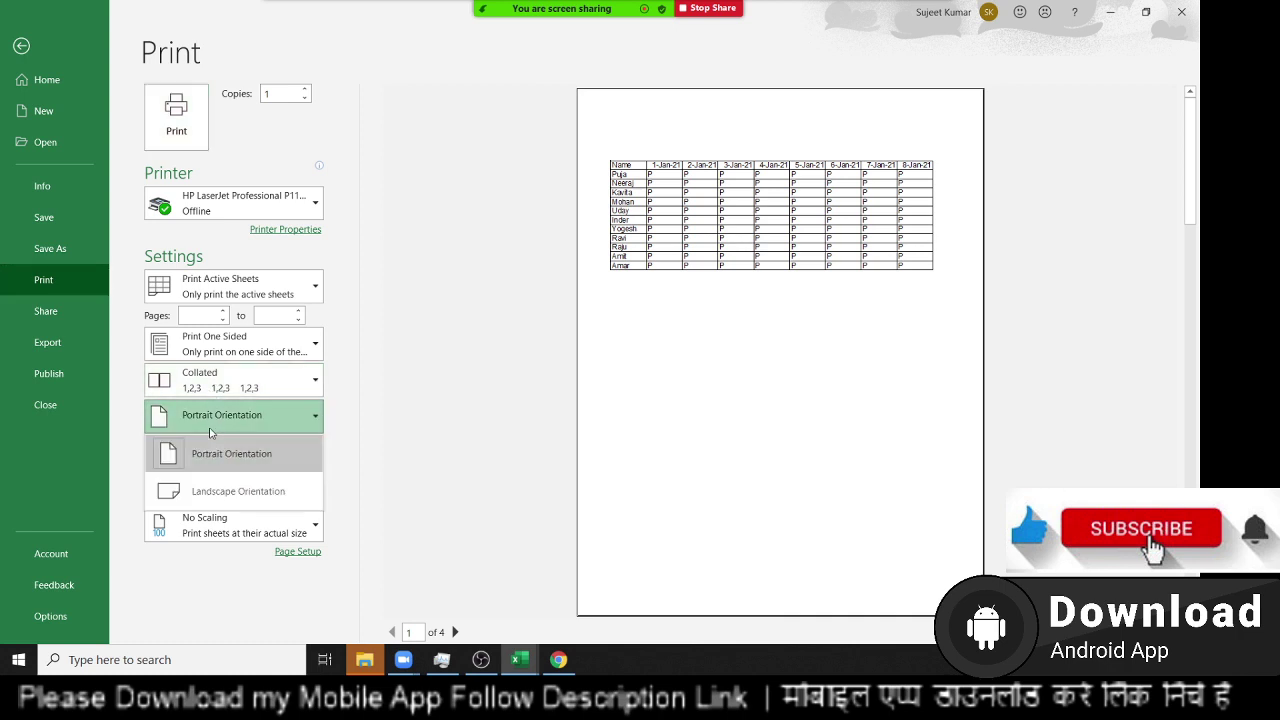
{"action": "left_click", "coordinate": [212, 490]}
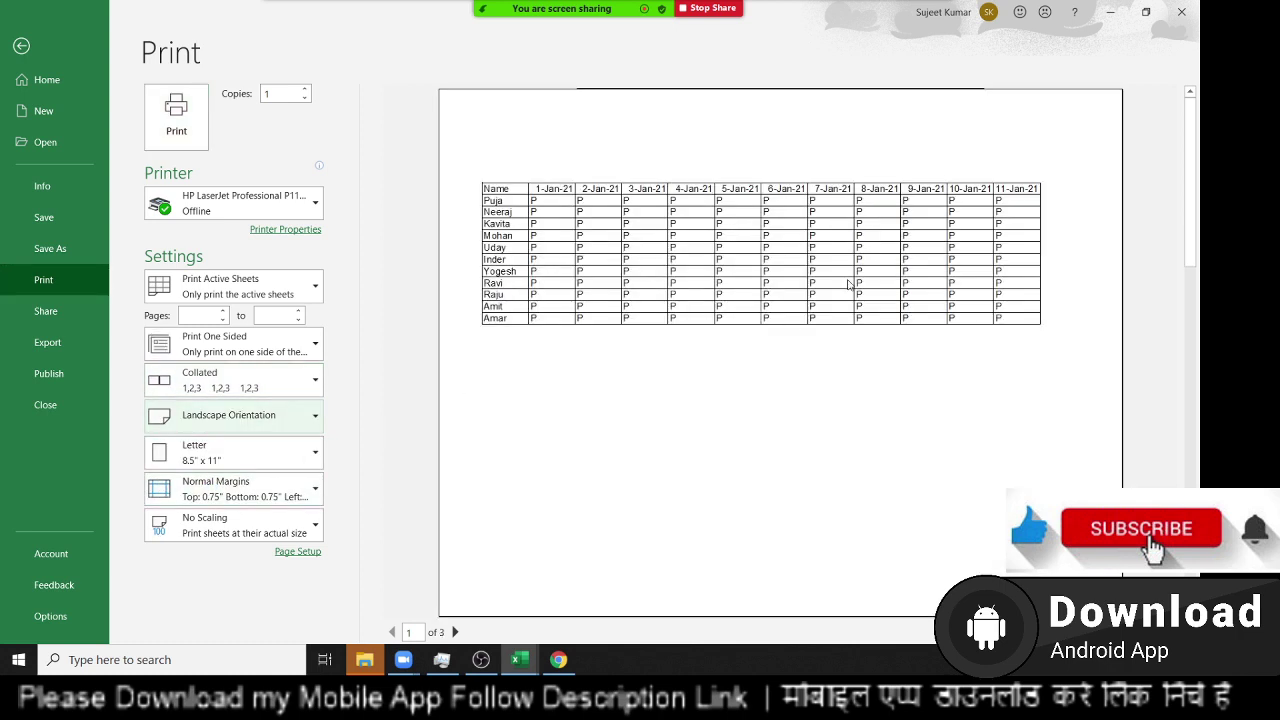
{"action": "left_click", "coordinate": [244, 498]}
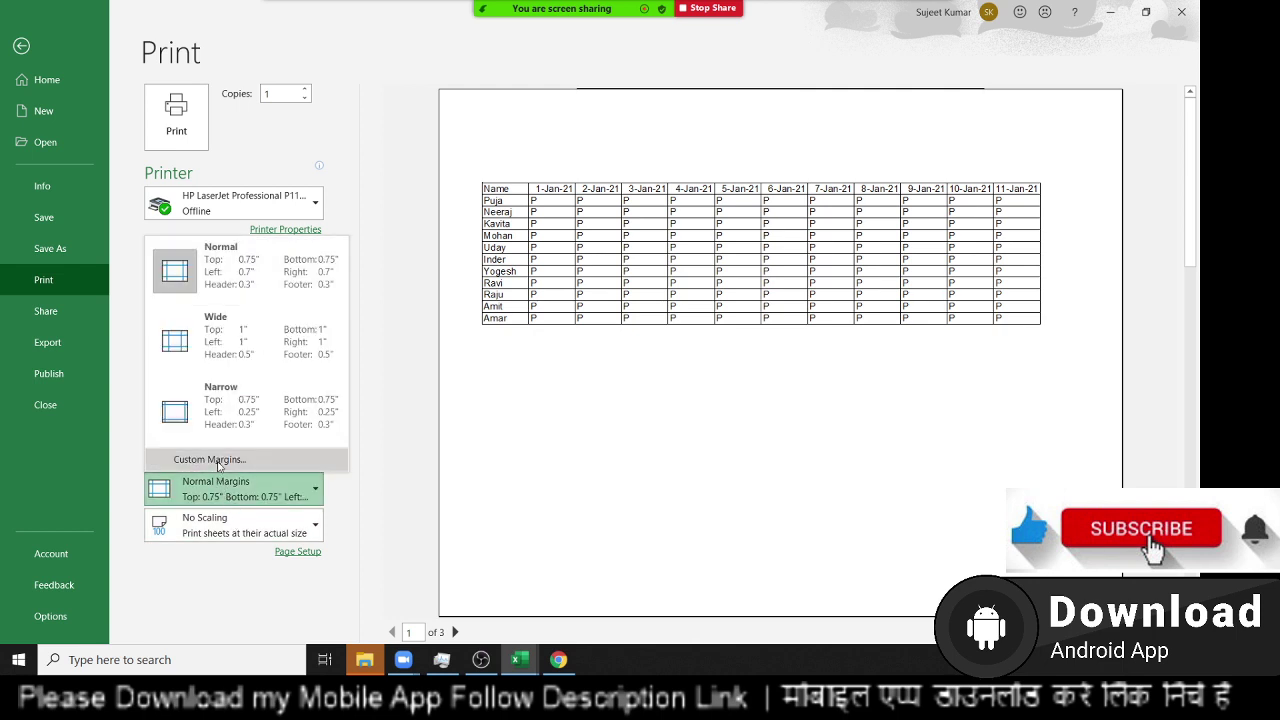
{"action": "left_click", "coordinate": [227, 419]}
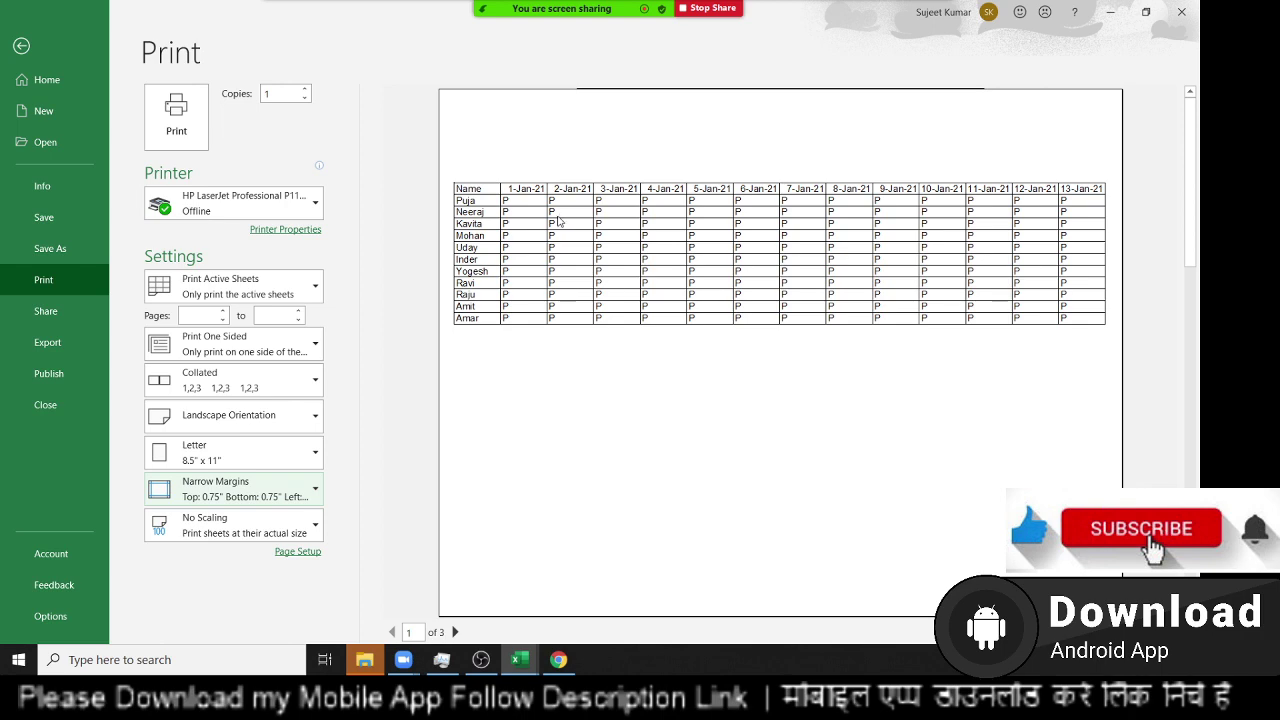
{"action": "key", "text": "Escape"}
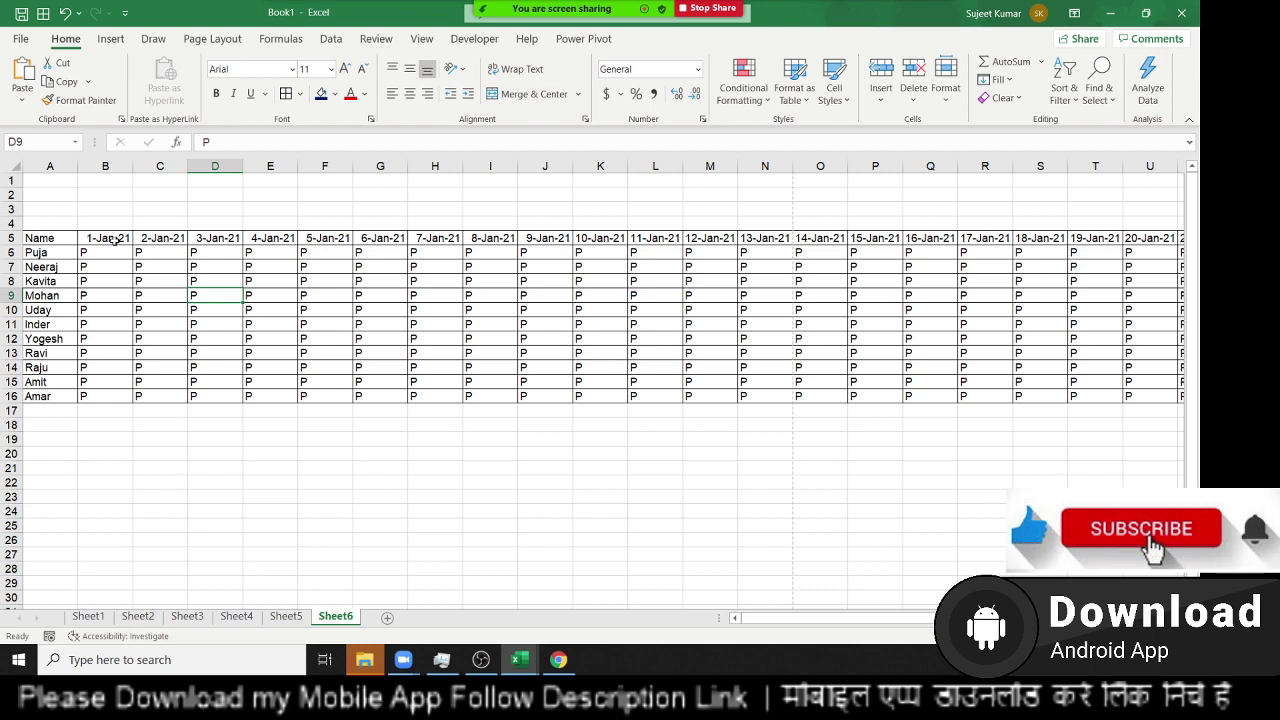
- Apply Rotate Text Up to the Name and 1-Jan-21 to 31-Jan-21 headers in A5:AF5
{"action": "left_click", "coordinate": [75, 243]}
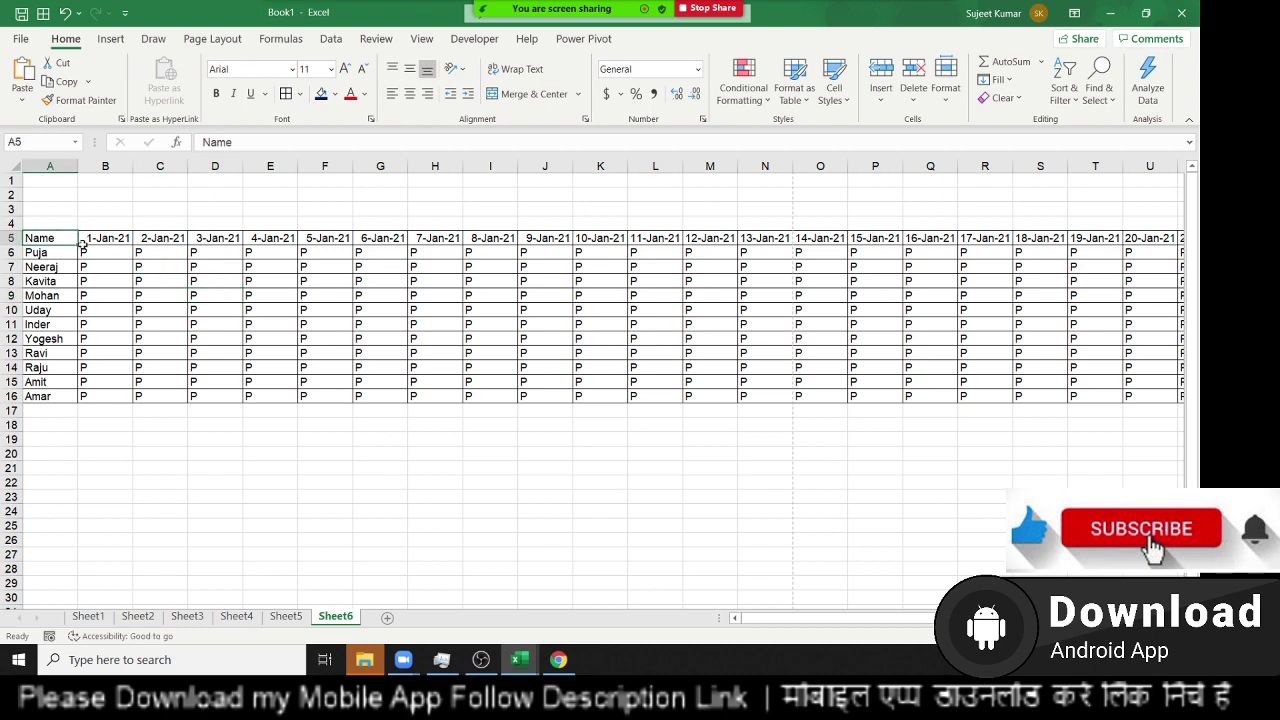
{"action": "key", "text": "ctrl+Right"}
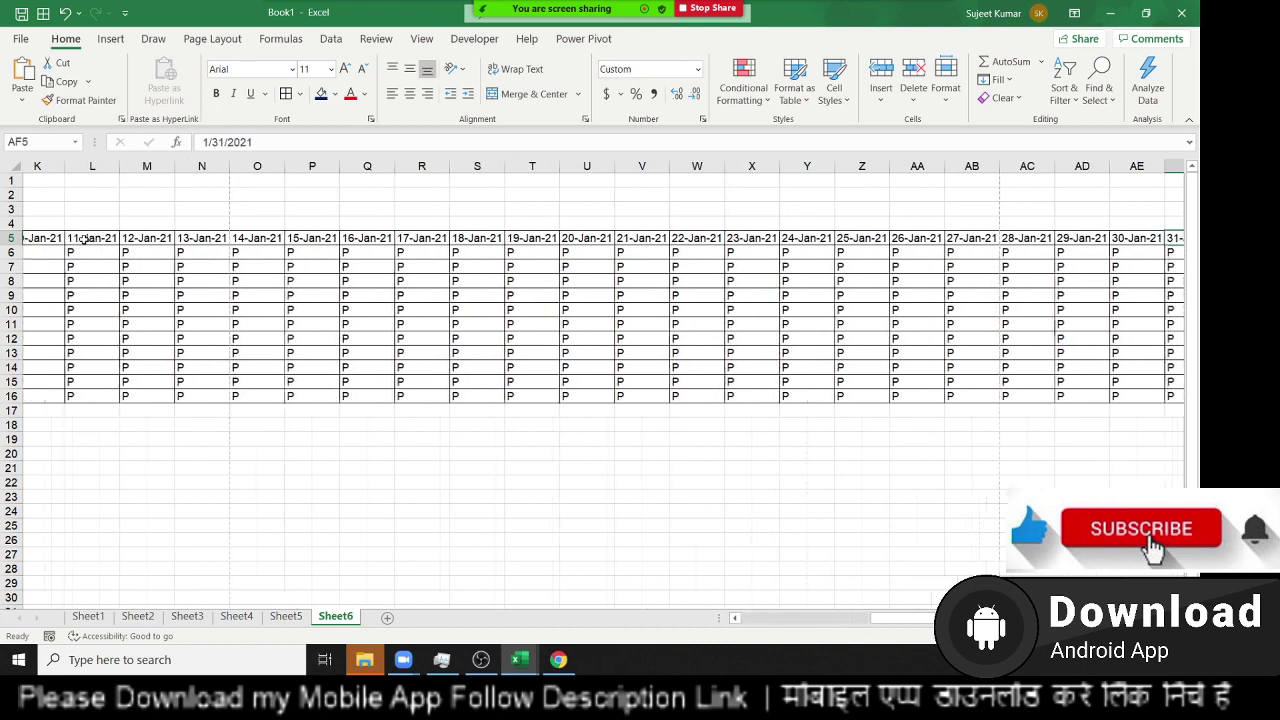
{"action": "key", "text": "ctrl+Left"}
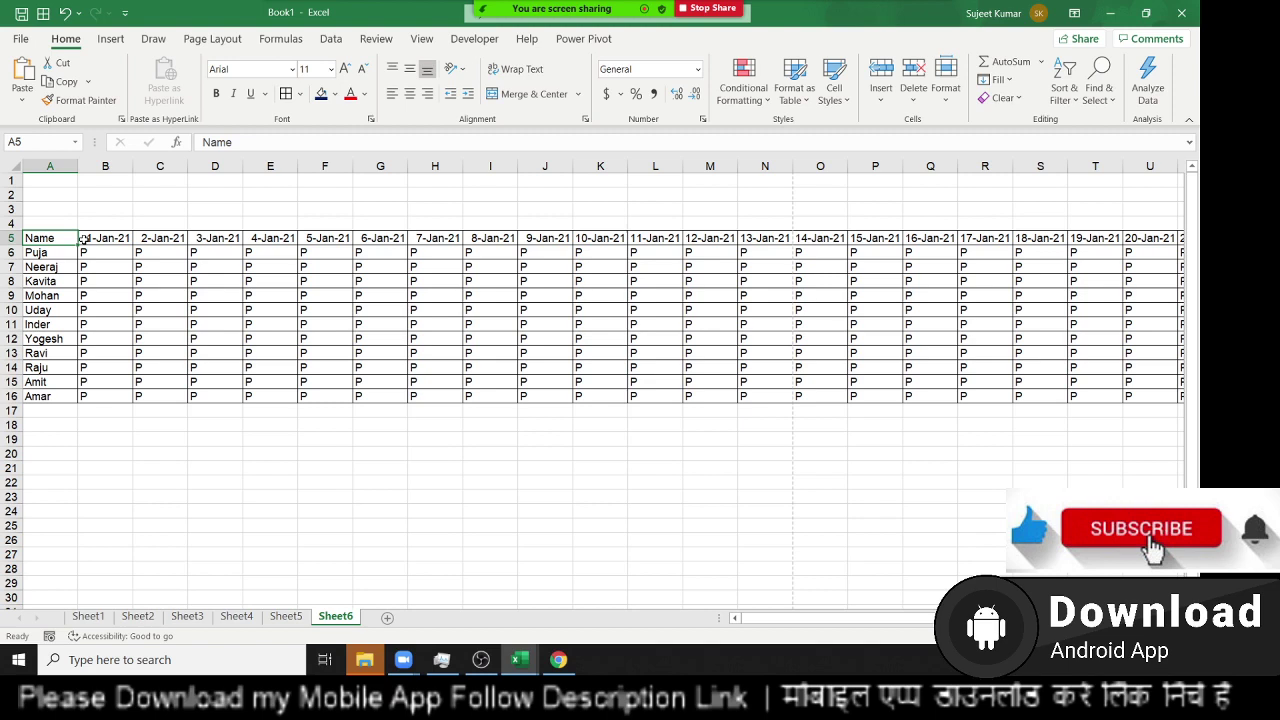
{"action": "key", "text": "ctrl+shift+Right"}
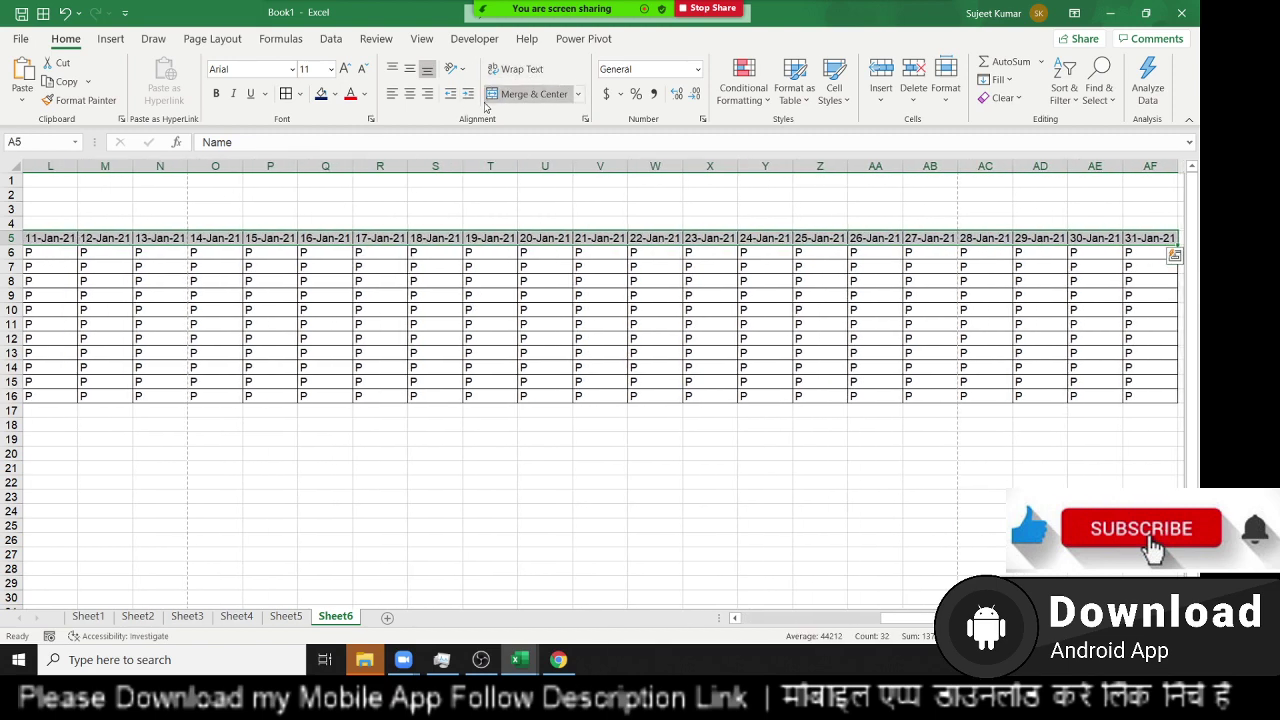
{"action": "left_click", "coordinate": [457, 78]}
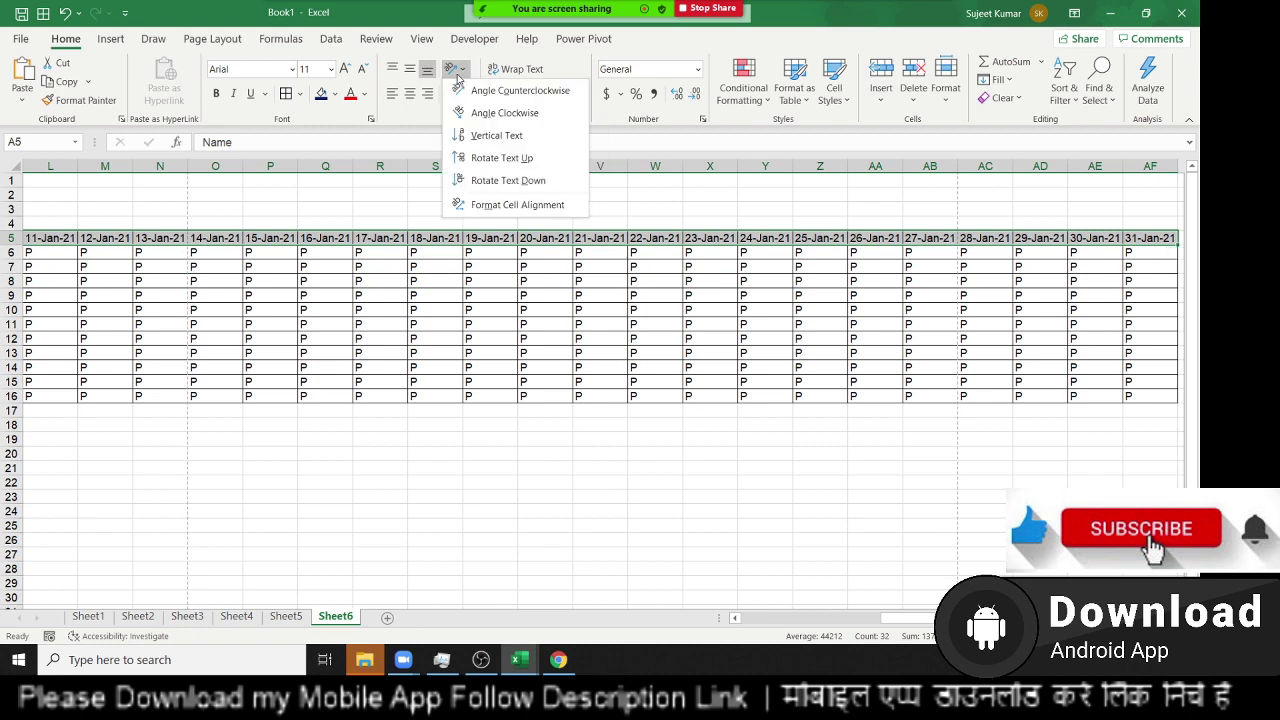
{"action": "left_click", "coordinate": [465, 158]}
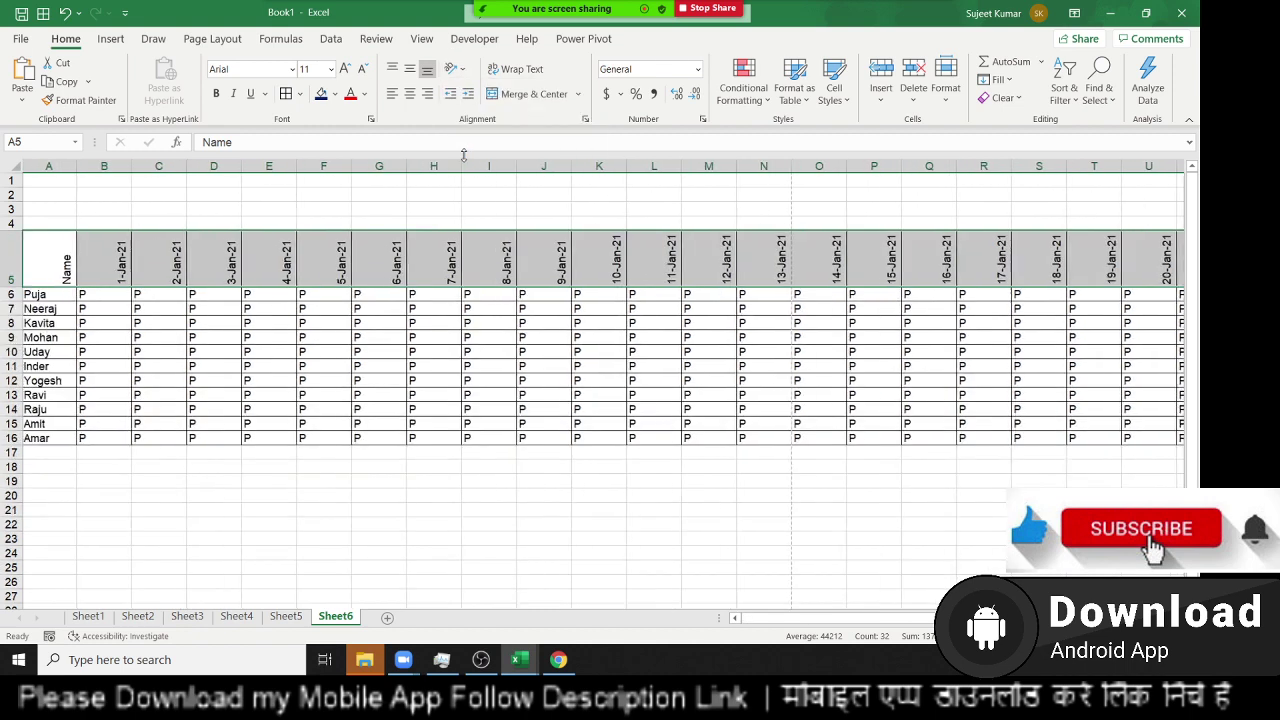
{"action": "left_click", "coordinate": [336, 178]}
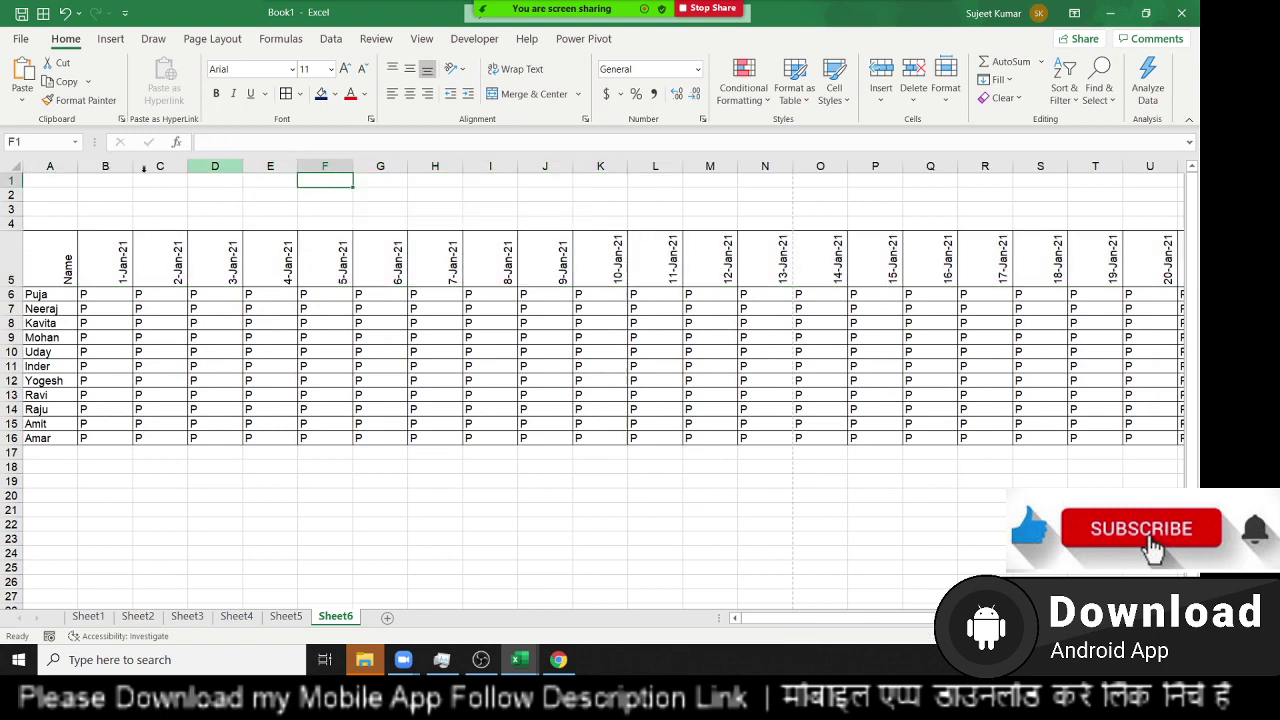
- Select the whole sheet and AutoFit all column widths so the date columns narrow
{"action": "left_click", "coordinate": [31, 166]}
{"action": "left_click_drag", "start_coordinate": [187, 166], "coordinate": [191, 166]}
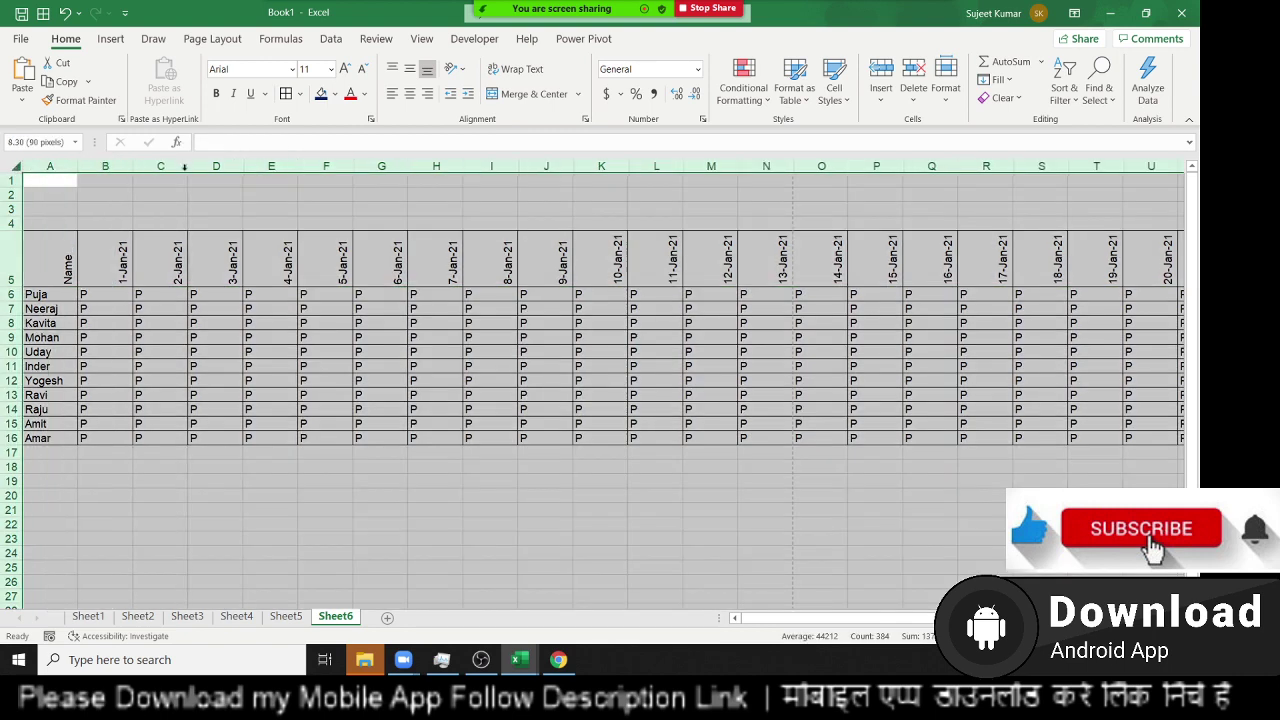
{"action": "left_click", "coordinate": [163, 166]}
{"action": "left_click", "coordinate": [17, 166]}
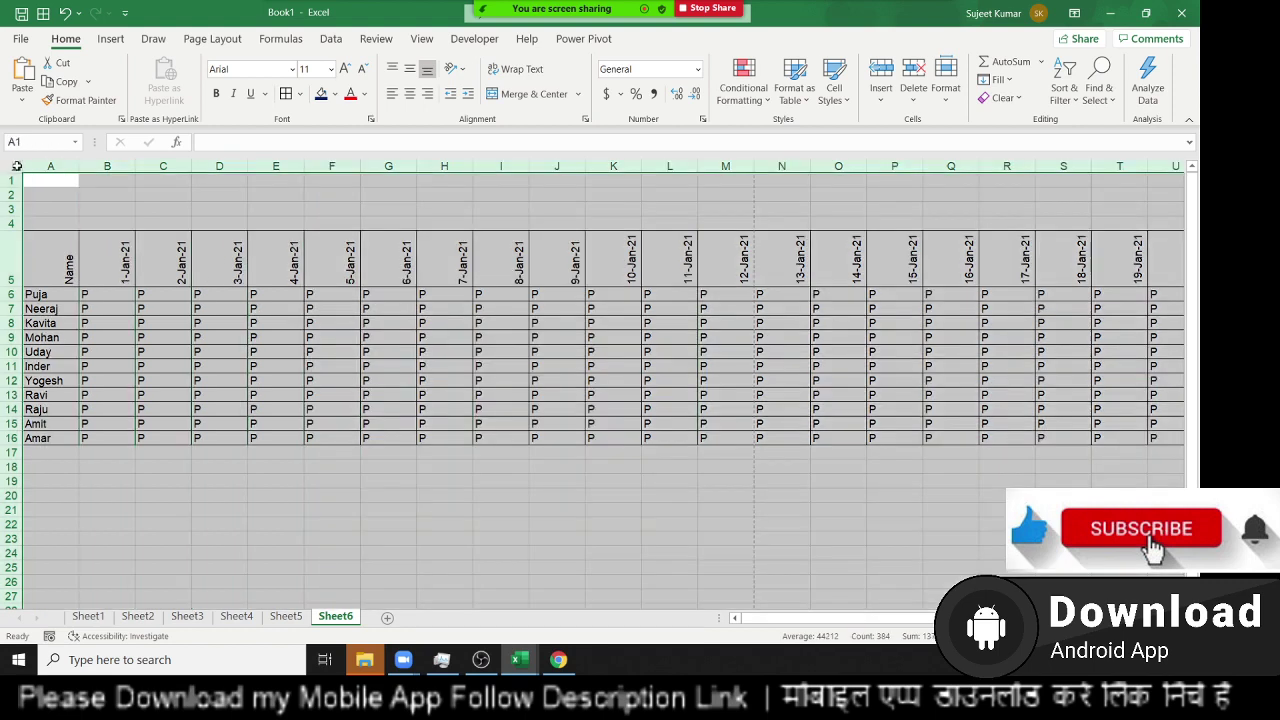
{"action": "double_click", "coordinate": [193, 166]}
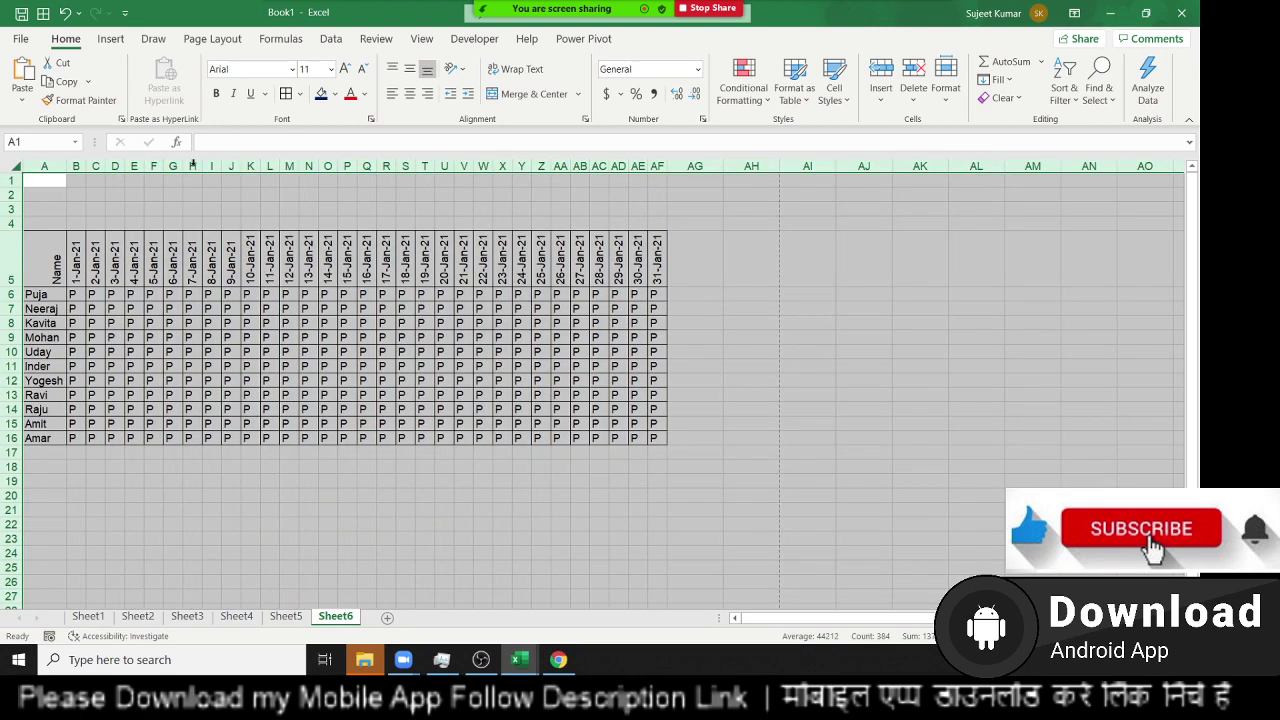
{"action": "left_click", "coordinate": [181, 323]}
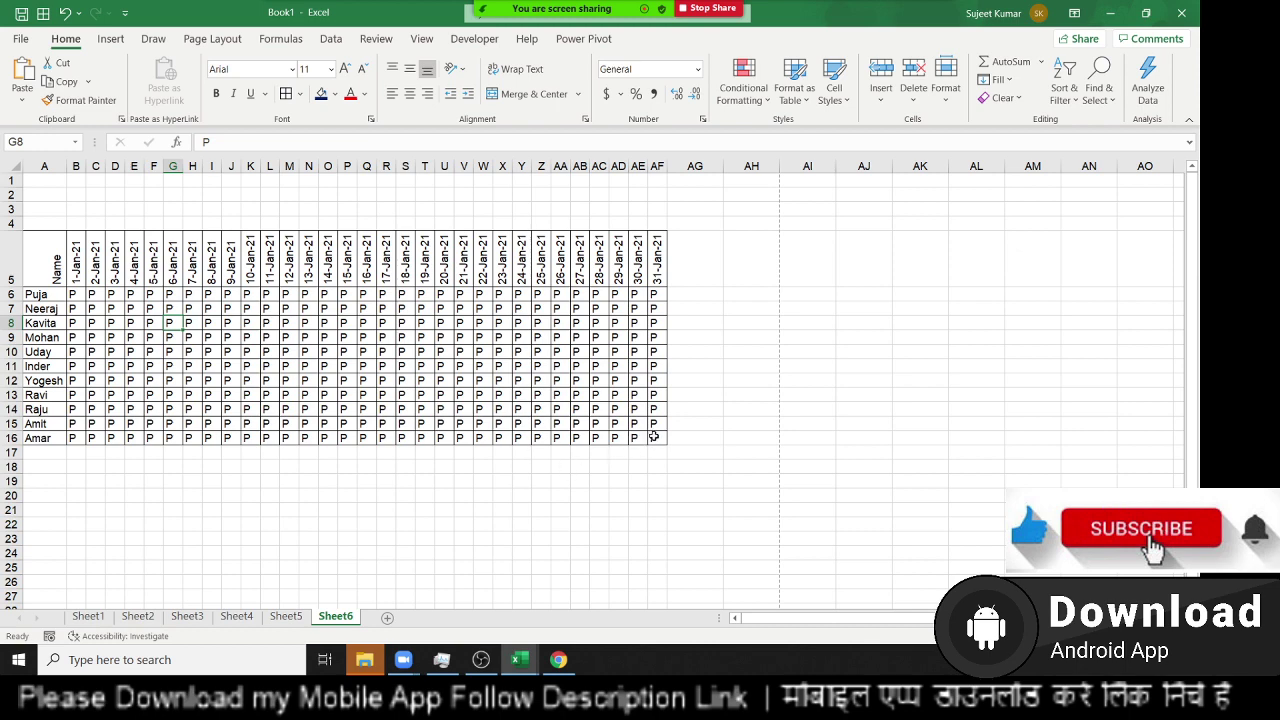
- Select the attendance entries B6:AF16 and confirm in print preview that the table fits on 1 page
{"action": "left_click_drag", "start_coordinate": [652, 437], "coordinate": [76, 295]}
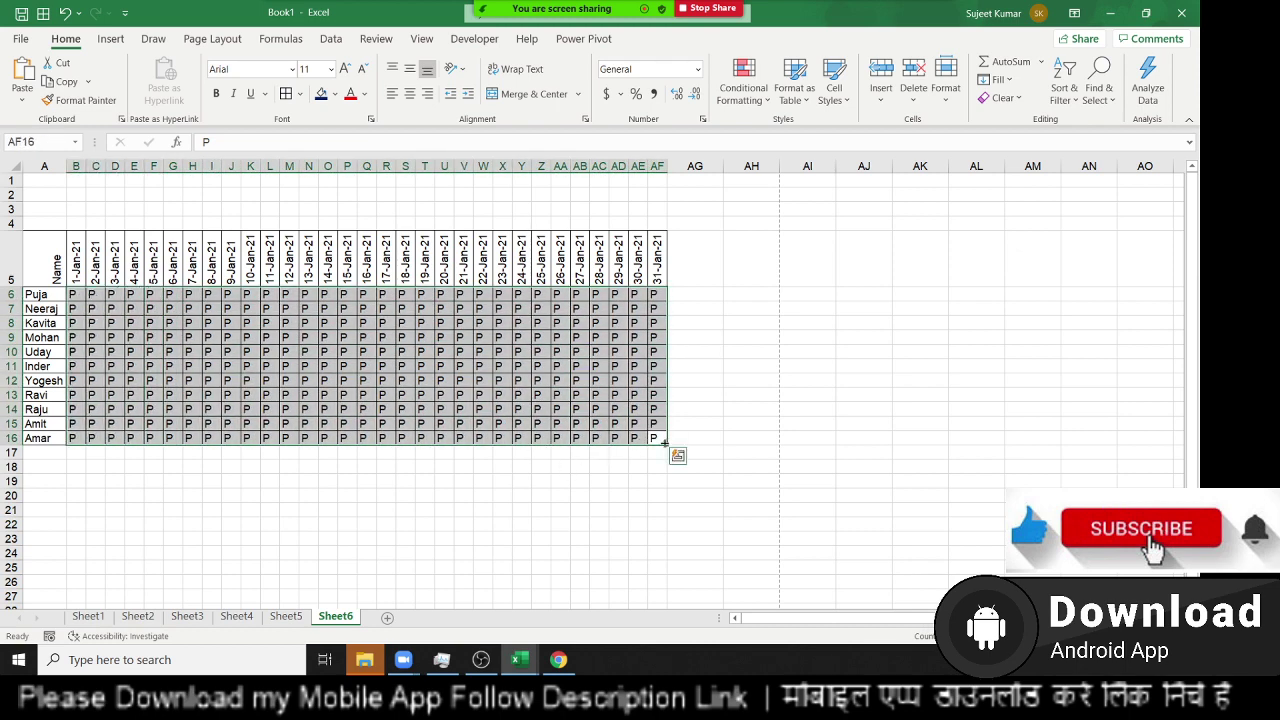
{"action": "left_click_drag", "start_coordinate": [660, 440], "coordinate": [78, 289]}
{"action": "key", "text": "ctrl+p"}
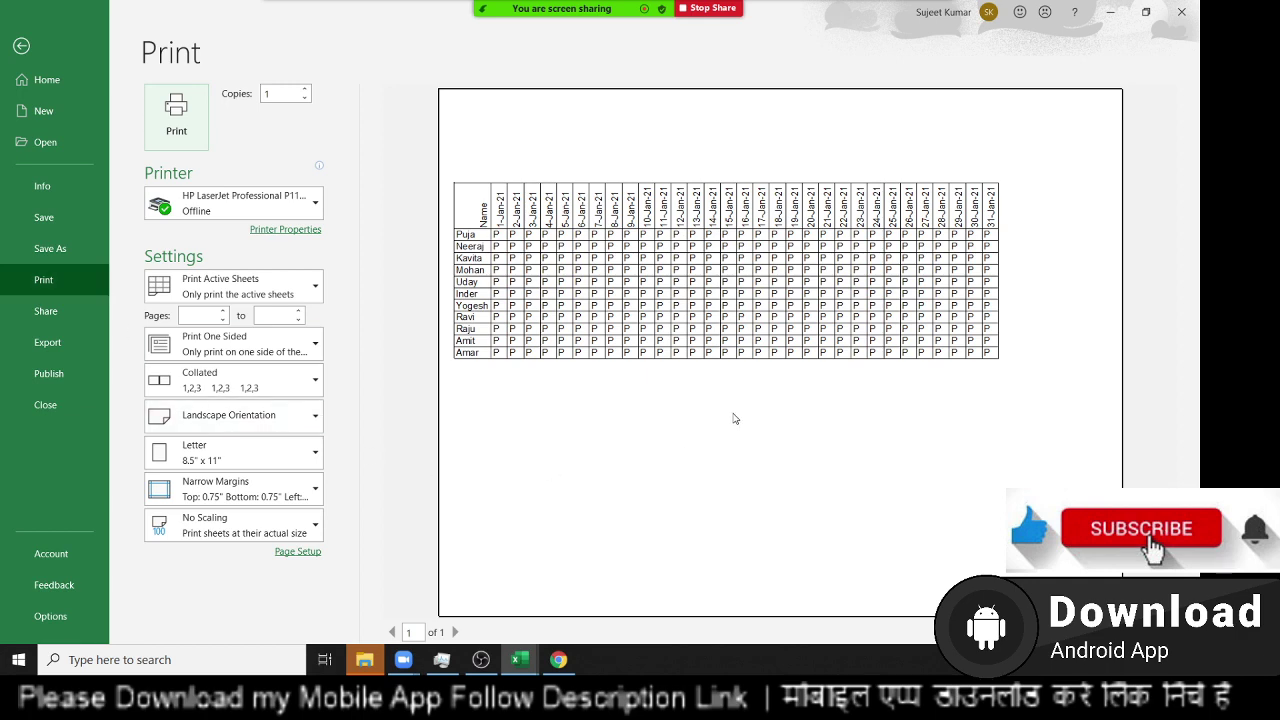
{"action": "key", "text": "Escape"}
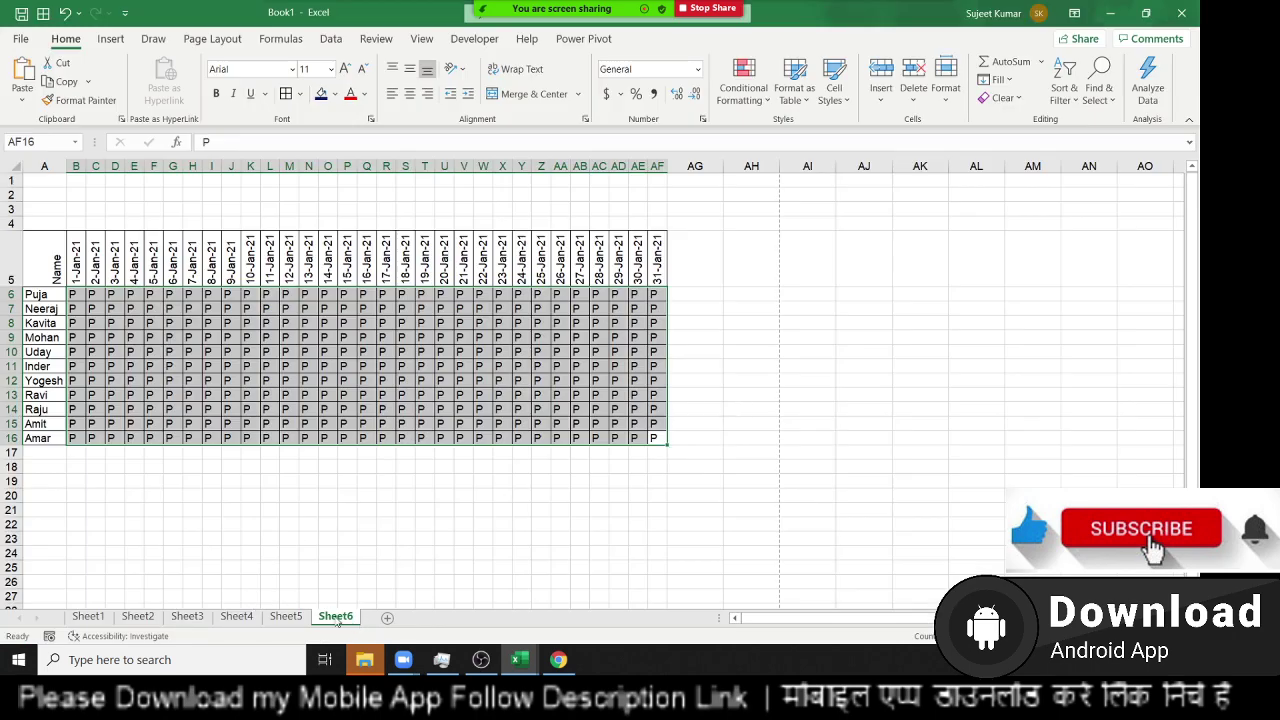
- On new Sheet7, enter a full name in B3 and wrap its text
{"action": "left_click", "coordinate": [387, 617]}
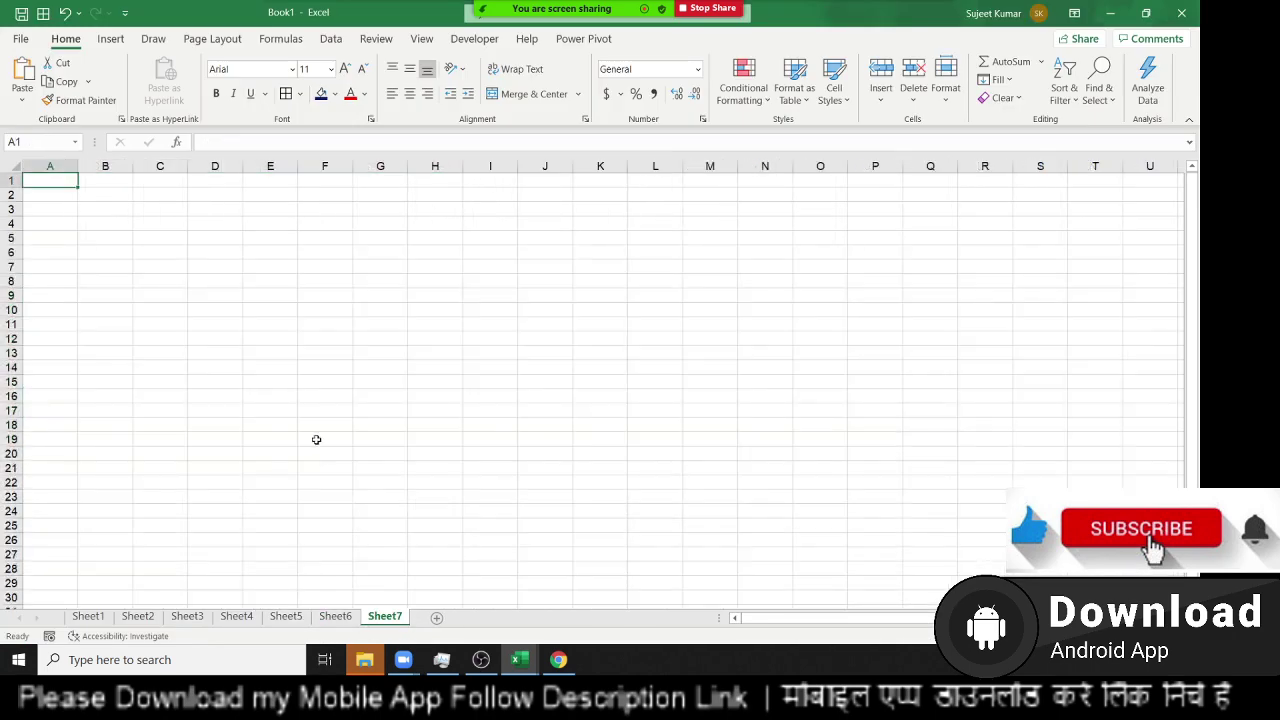
{"action": "left_click", "coordinate": [110, 213]}
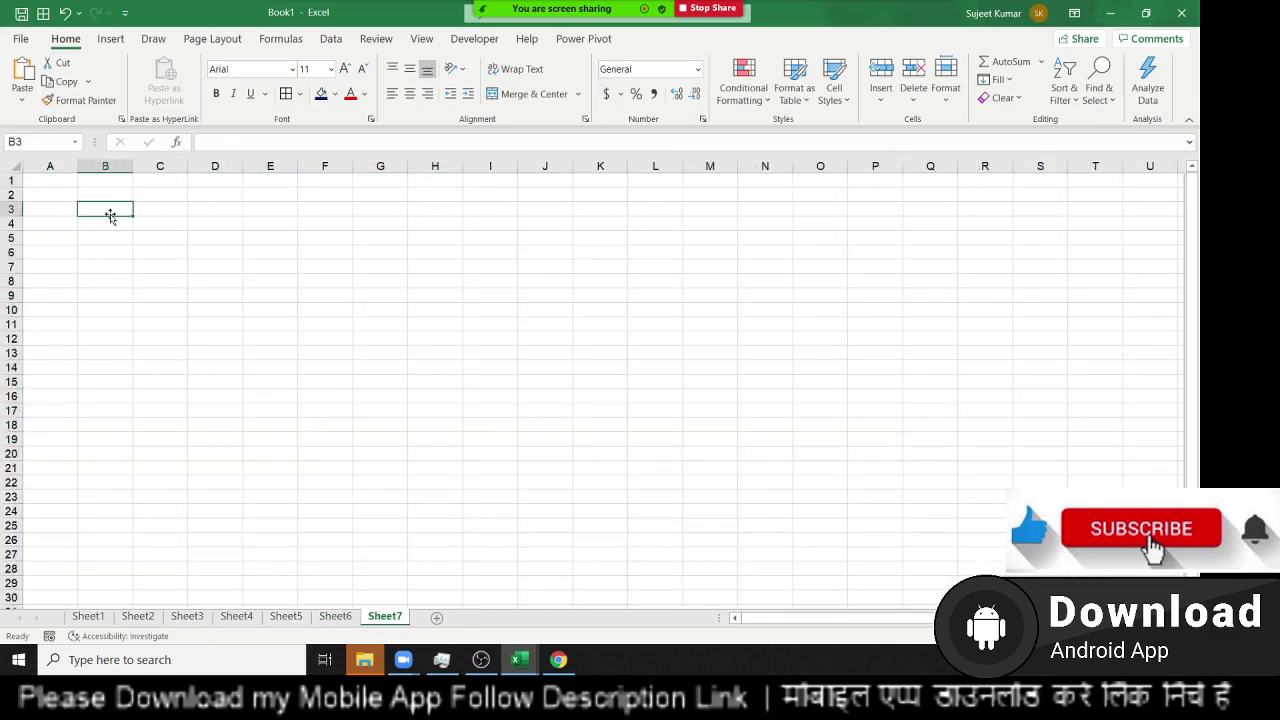
{"action": "type", "text": "Sujeet"}
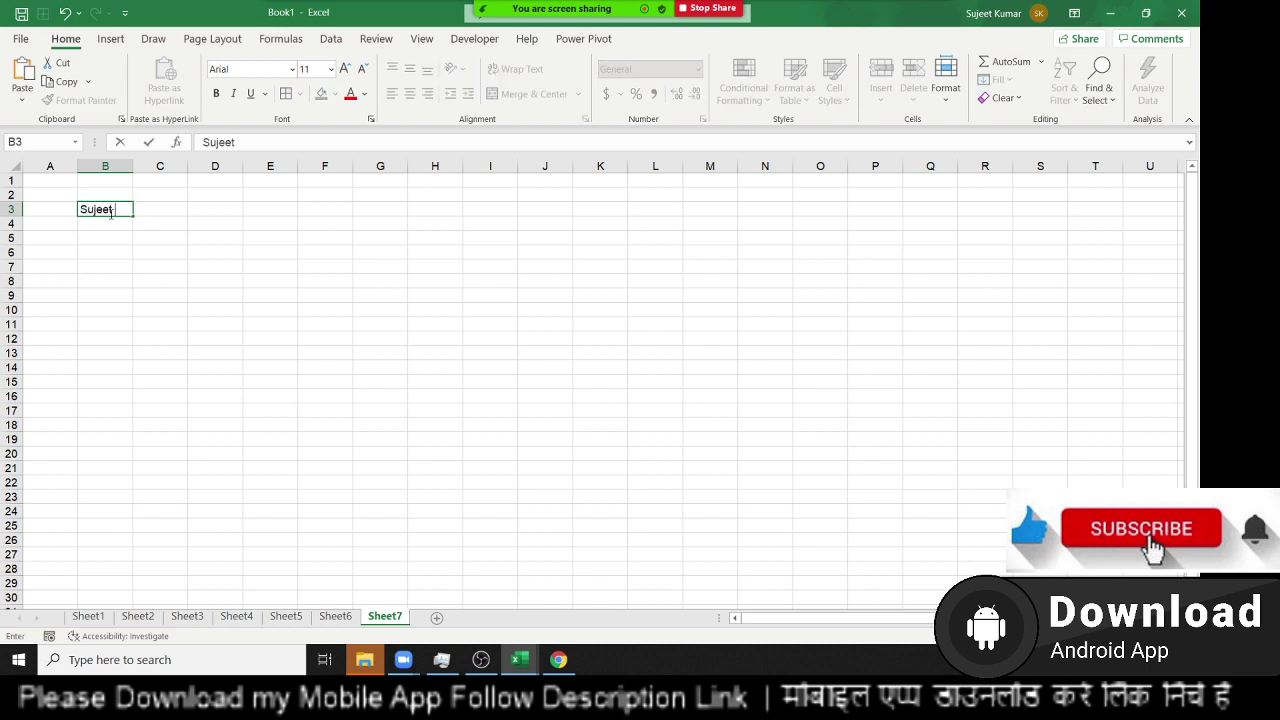
{"action": "type", "text": " Kumar"}
{"action": "key", "text": "Return"}
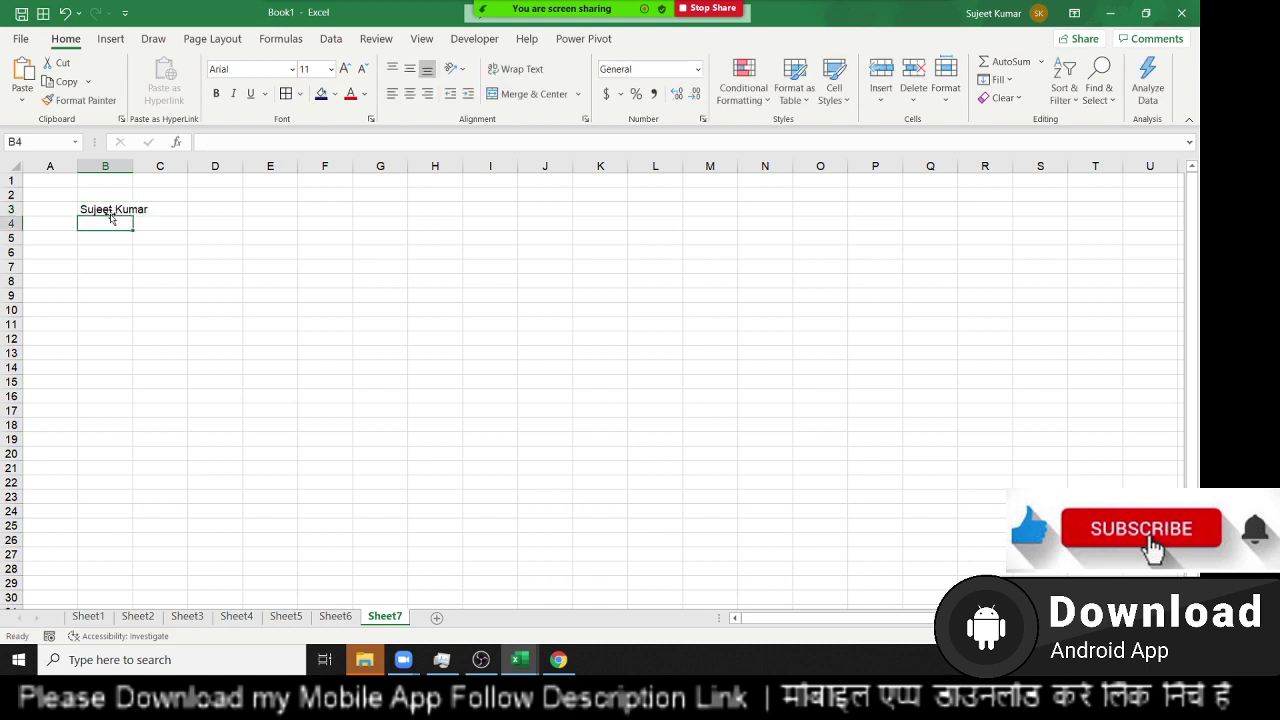
{"action": "left_click", "coordinate": [110, 213]}
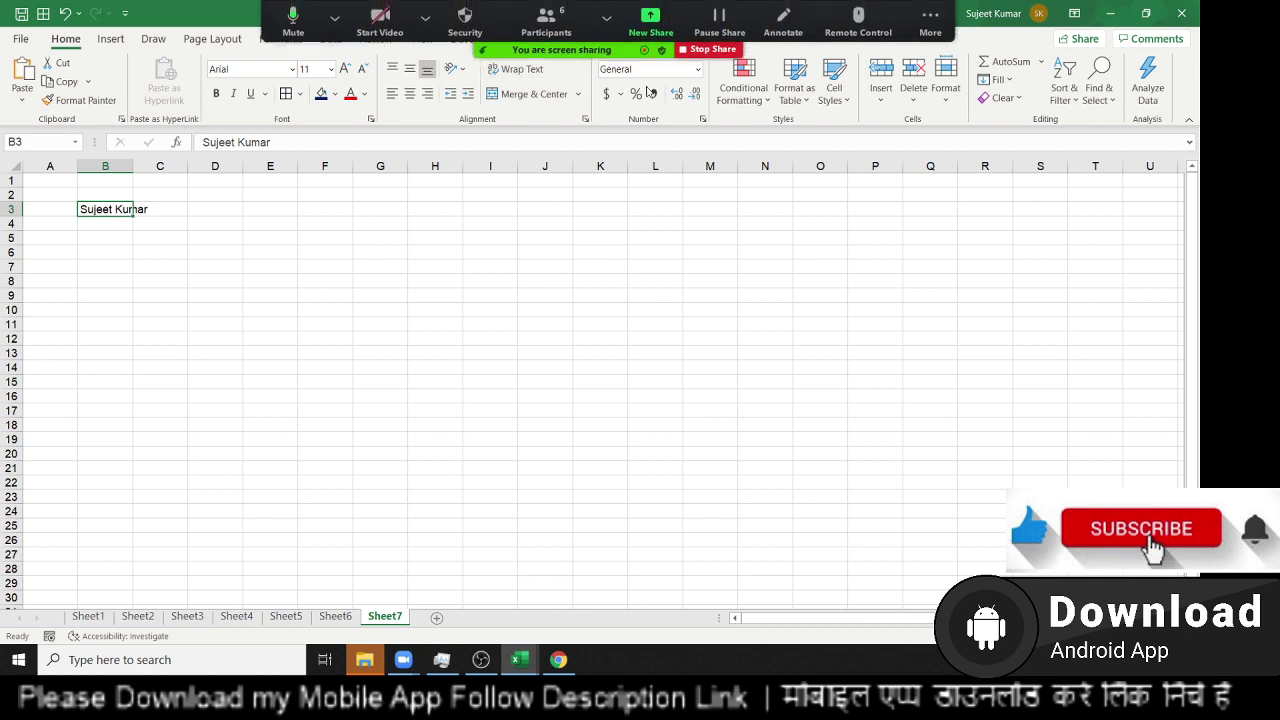
{"action": "left_click", "coordinate": [516, 69]}
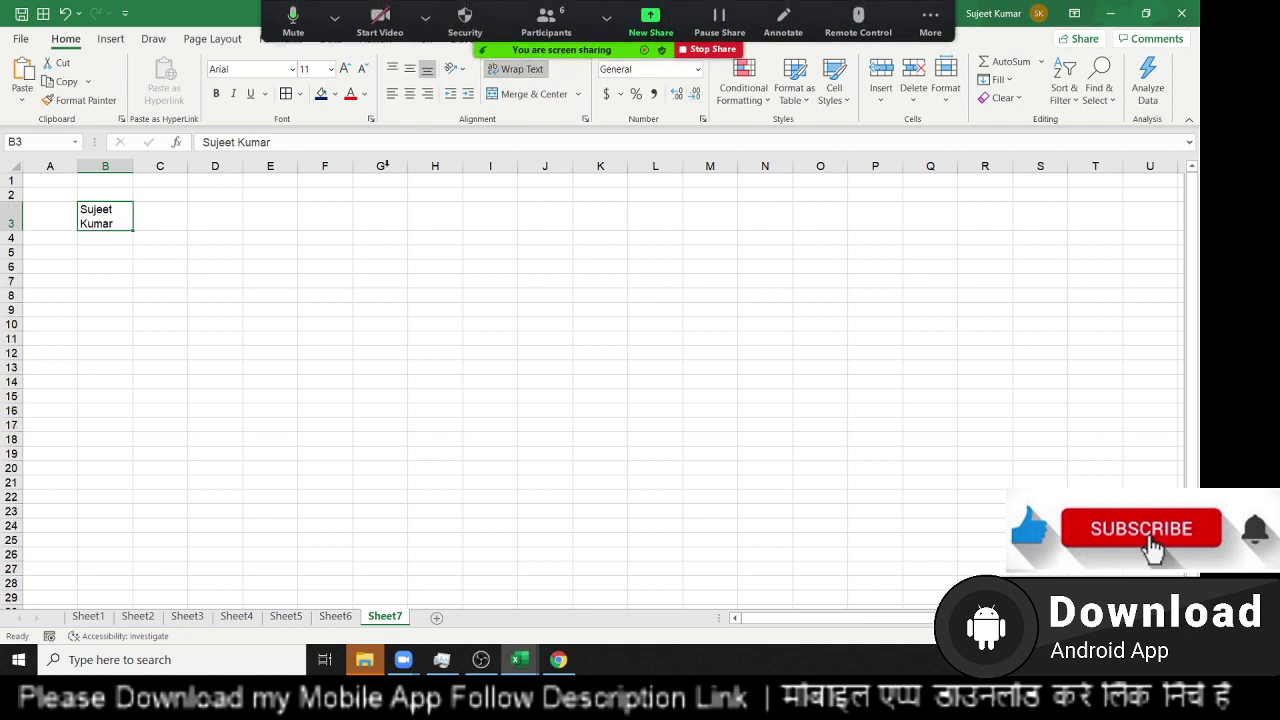
- Enter 147, 852, 147, 321 on separate lines within C8
{"action": "left_click", "coordinate": [173, 290]}
{"action": "type", "text": "147"}
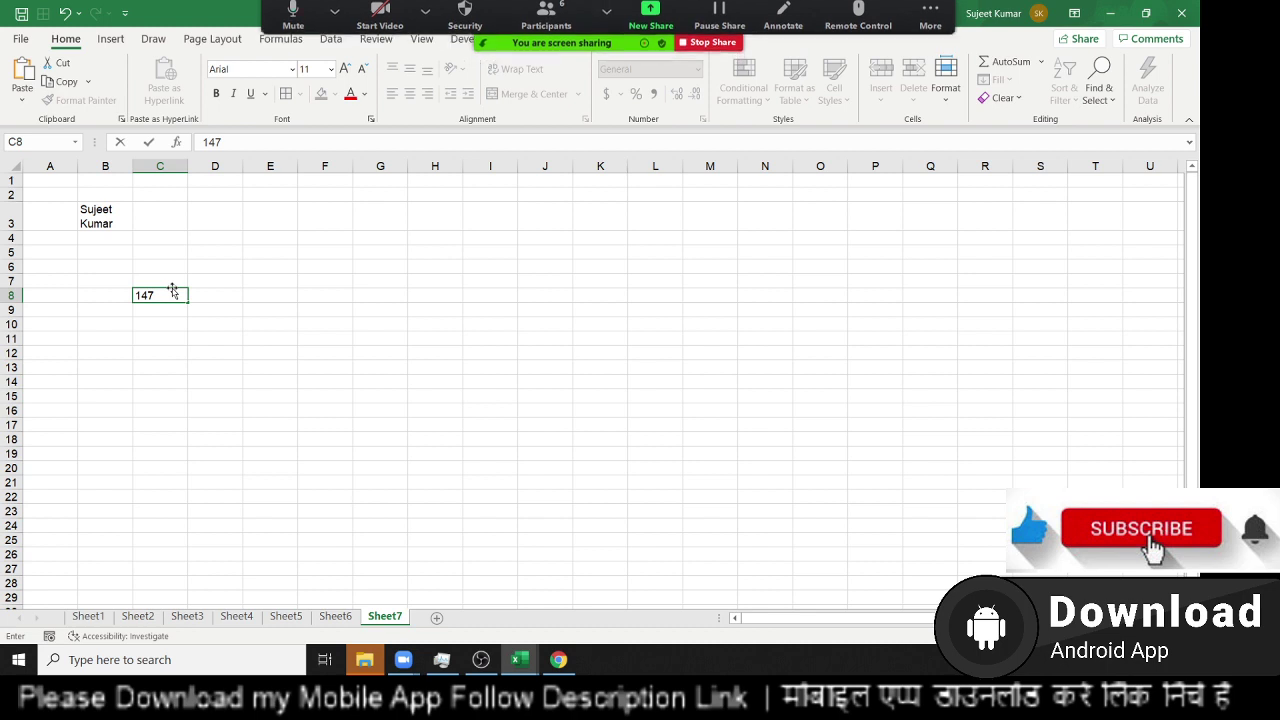
{"action": "key", "text": "alt+Return"}
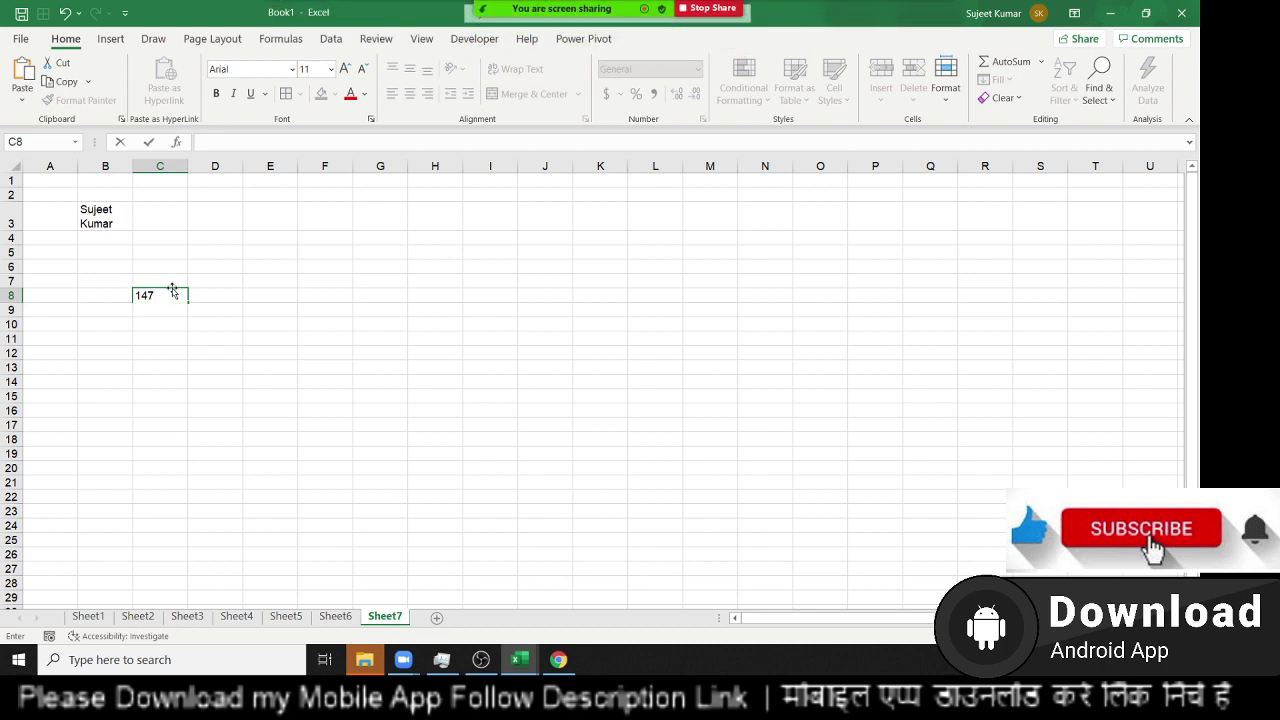
{"action": "type", "text": "52"}
{"action": "key", "text": "alt+Return"}
{"action": "key", "text": "alt+Return"}
{"action": "type", "text": "21"}
{"action": "key", "text": "Return"}
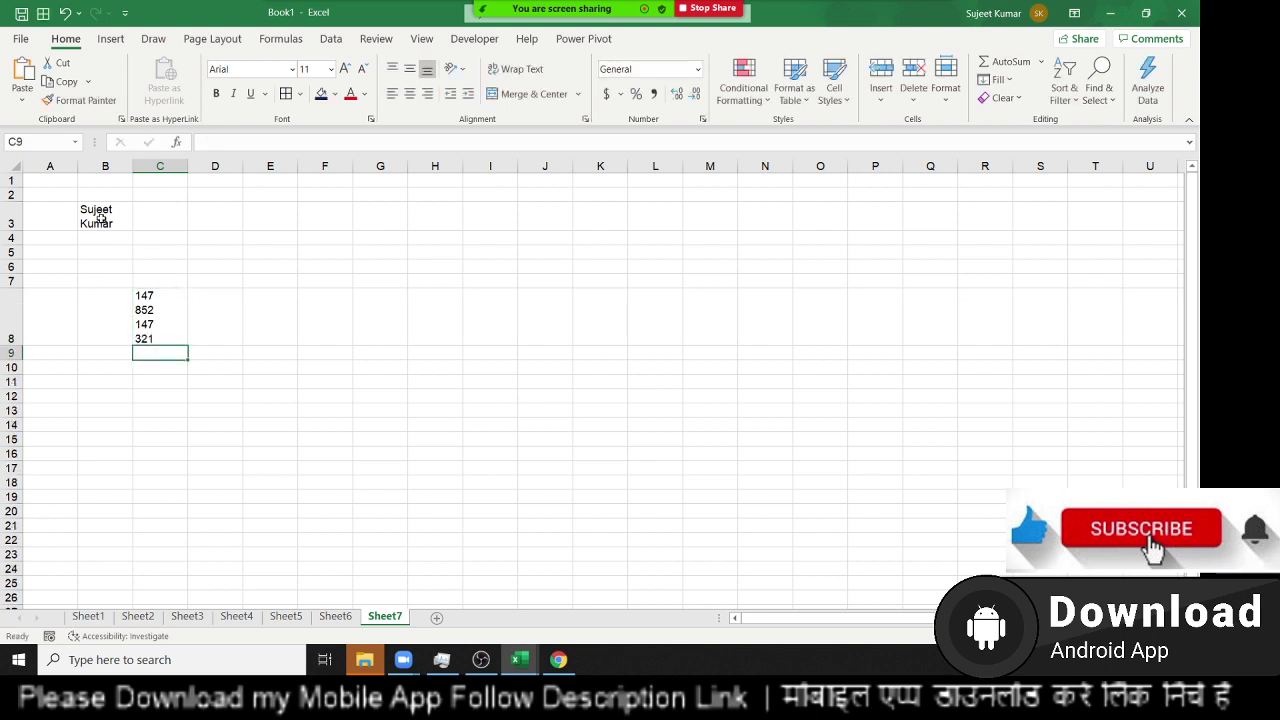
- Turn off wrapping for B3, try AutoFitting column B, then undo the width change
{"action": "left_click", "coordinate": [104, 217]}
{"action": "left_click", "coordinate": [513, 70]}
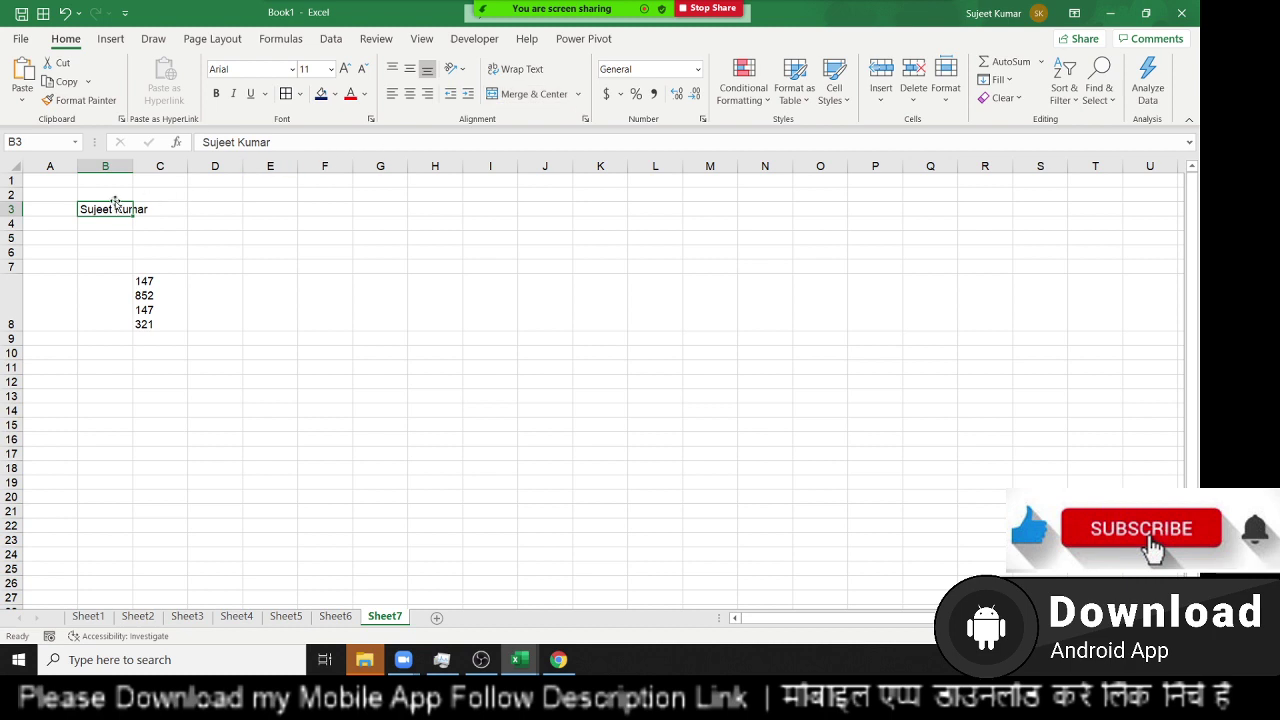
{"action": "double_click", "coordinate": [131, 167]}
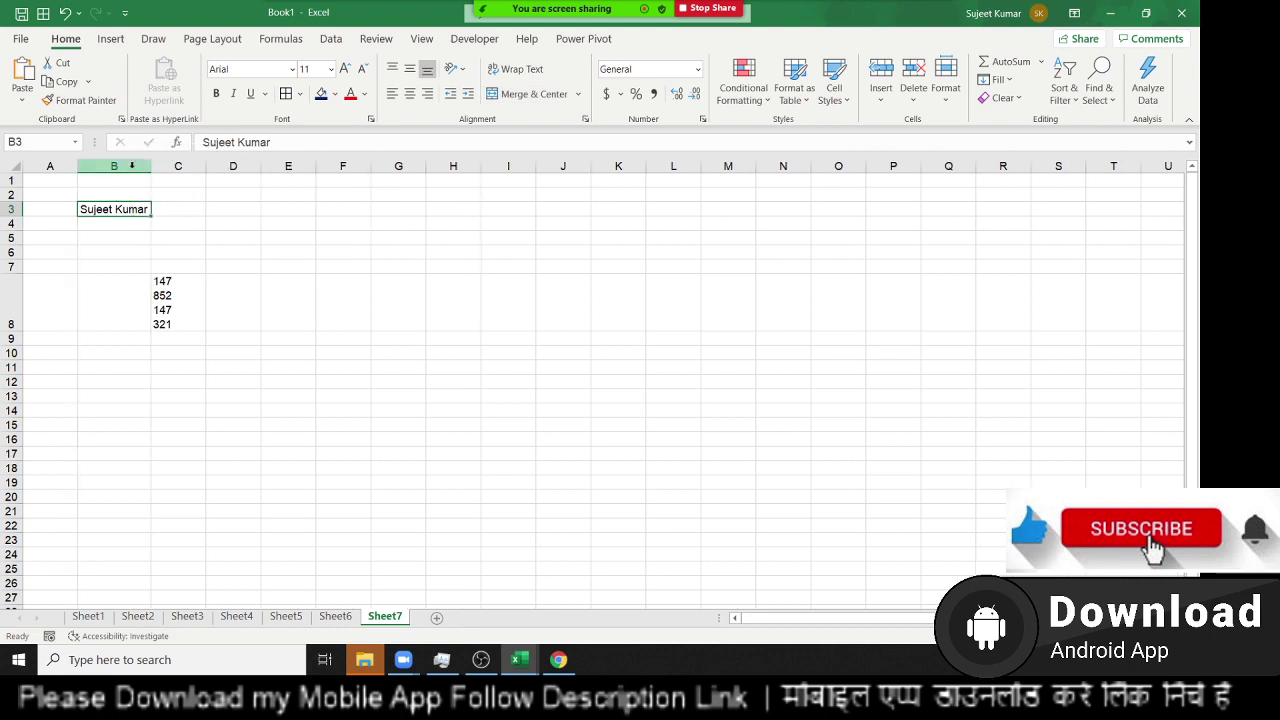
{"action": "key", "text": "ctrl+z"}
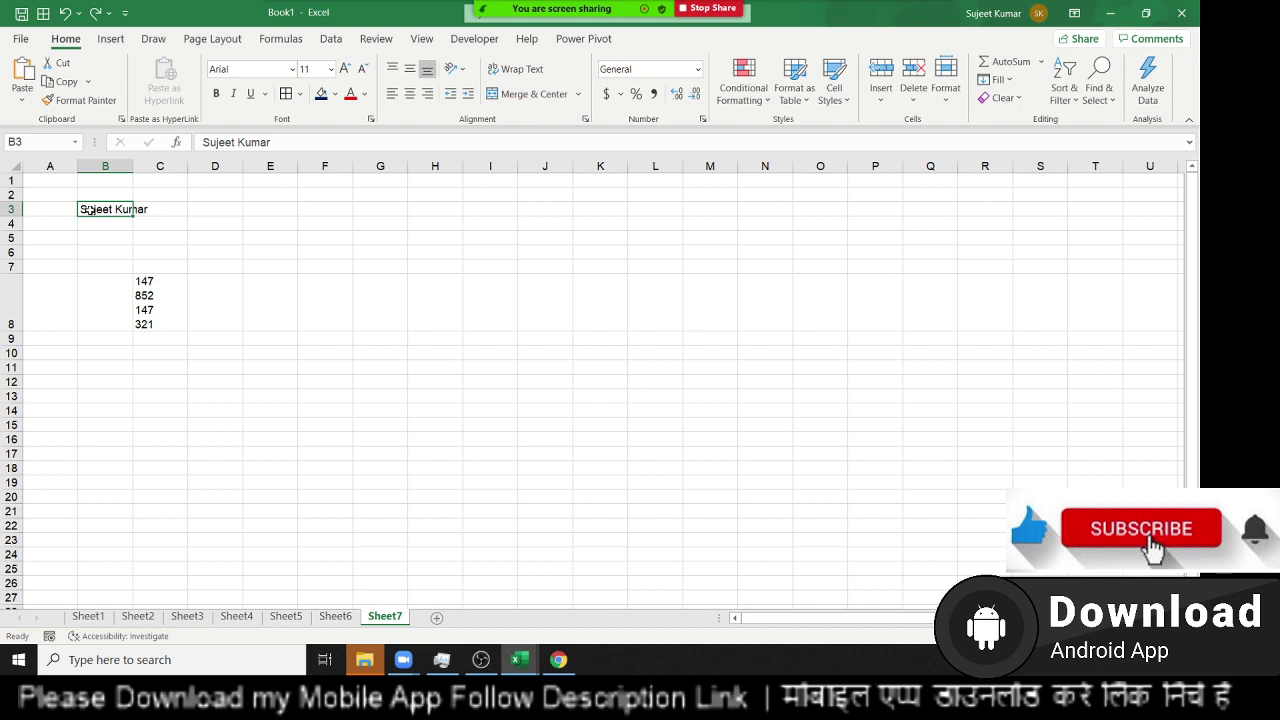
- Turn on Shrink to fit for the name in B3
{"action": "right_click", "coordinate": [90, 210]}
{"action": "left_click", "coordinate": [145, 561]}
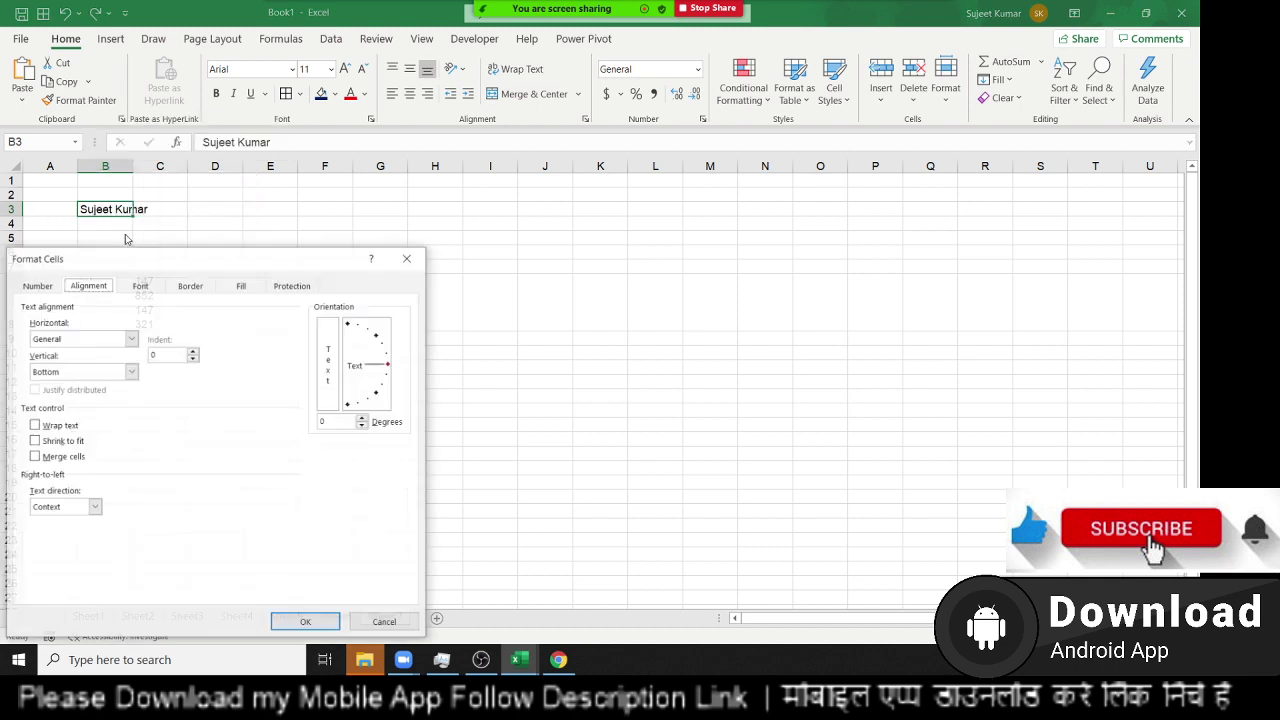
{"action": "mouse_move", "coordinate": [148, 258]}
{"action": "left_mouse_down"}
{"action": "mouse_move", "coordinate": [390, 203]}
{"action": "mouse_move", "coordinate": [423, 159]}
{"action": "left_mouse_up"}
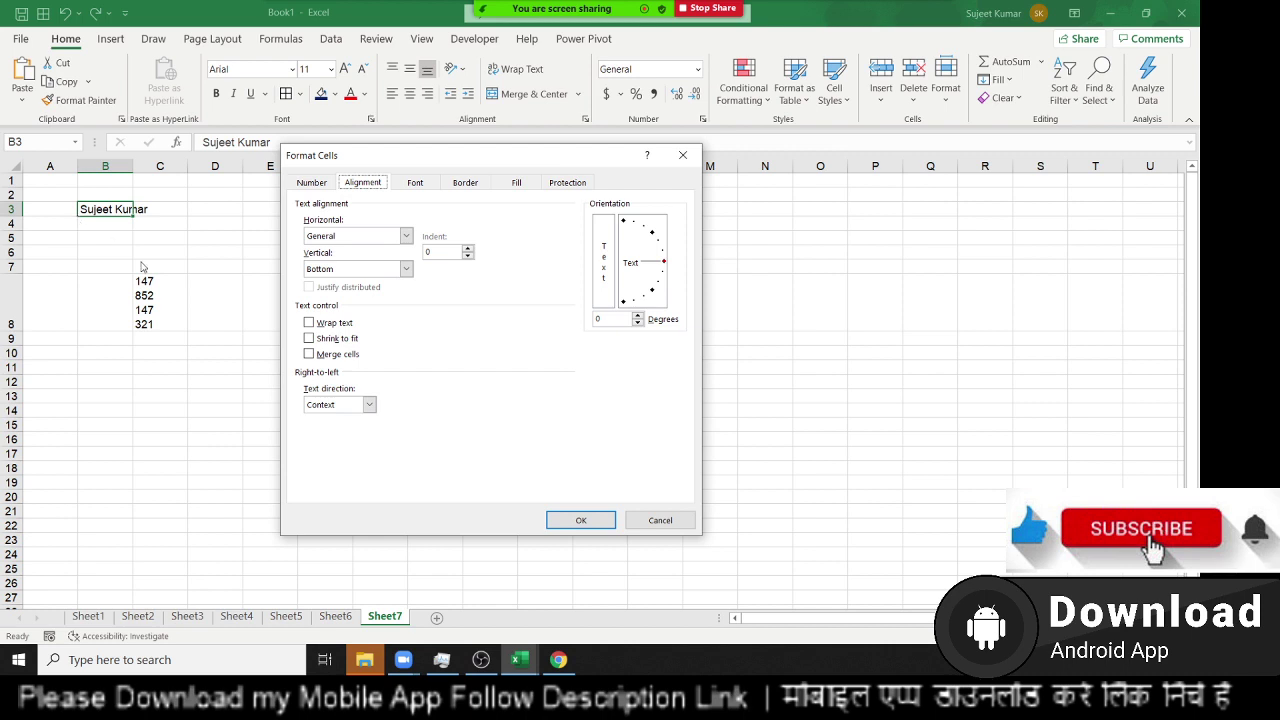
{"action": "left_click", "coordinate": [331, 340]}
{"action": "left_click", "coordinate": [585, 521]}
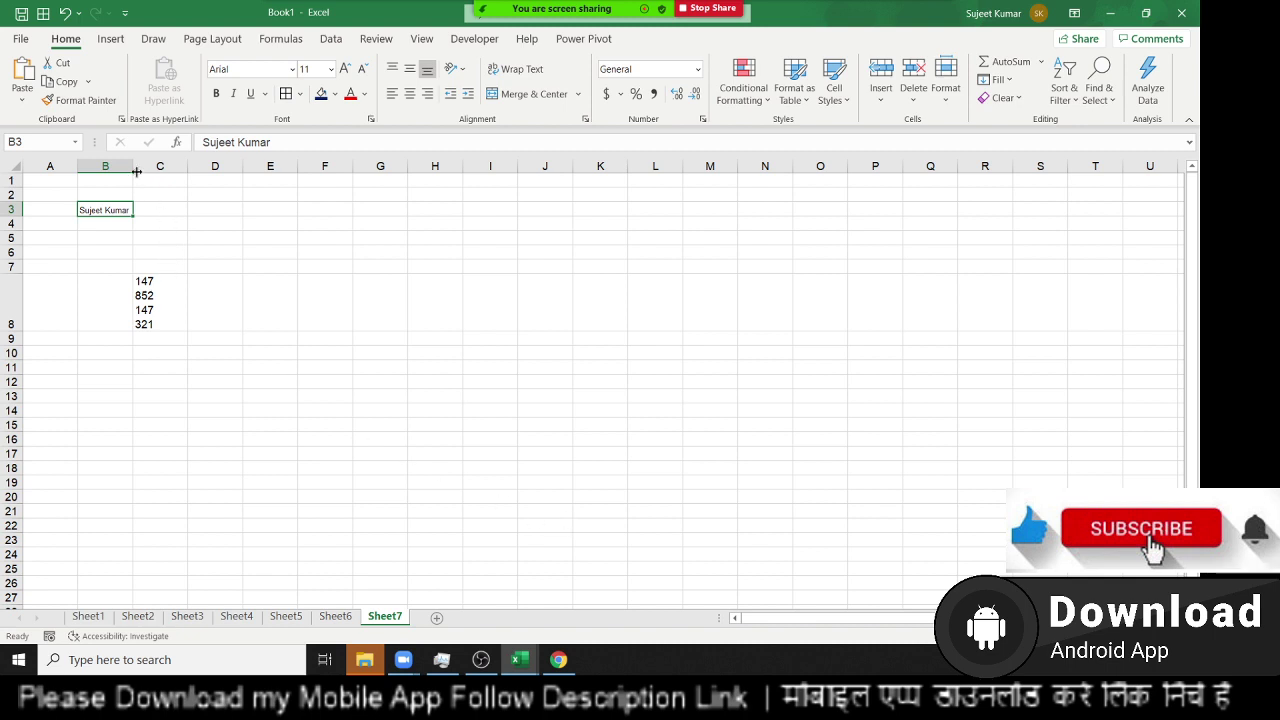
- Widen column B so the name displays at normal size
{"action": "mouse_move", "coordinate": [133, 168]}
{"action": "left_mouse_down"}
{"action": "mouse_move", "coordinate": [160, 168]}
{"action": "mouse_move", "coordinate": [148, 168]}
{"action": "left_mouse_up"}
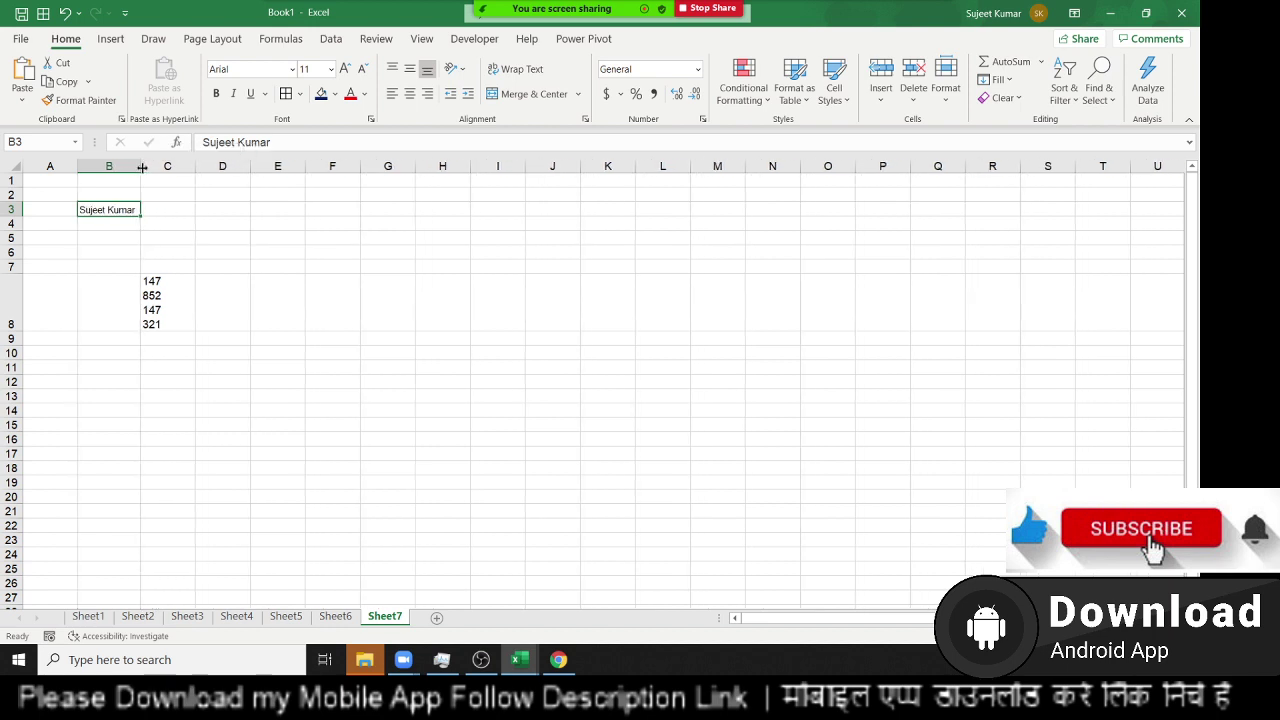
{"action": "left_click_drag", "start_coordinate": [148, 168], "coordinate": [160, 168]}
{"action": "left_click_drag", "start_coordinate": [370, 222], "coordinate": [651, 223]}
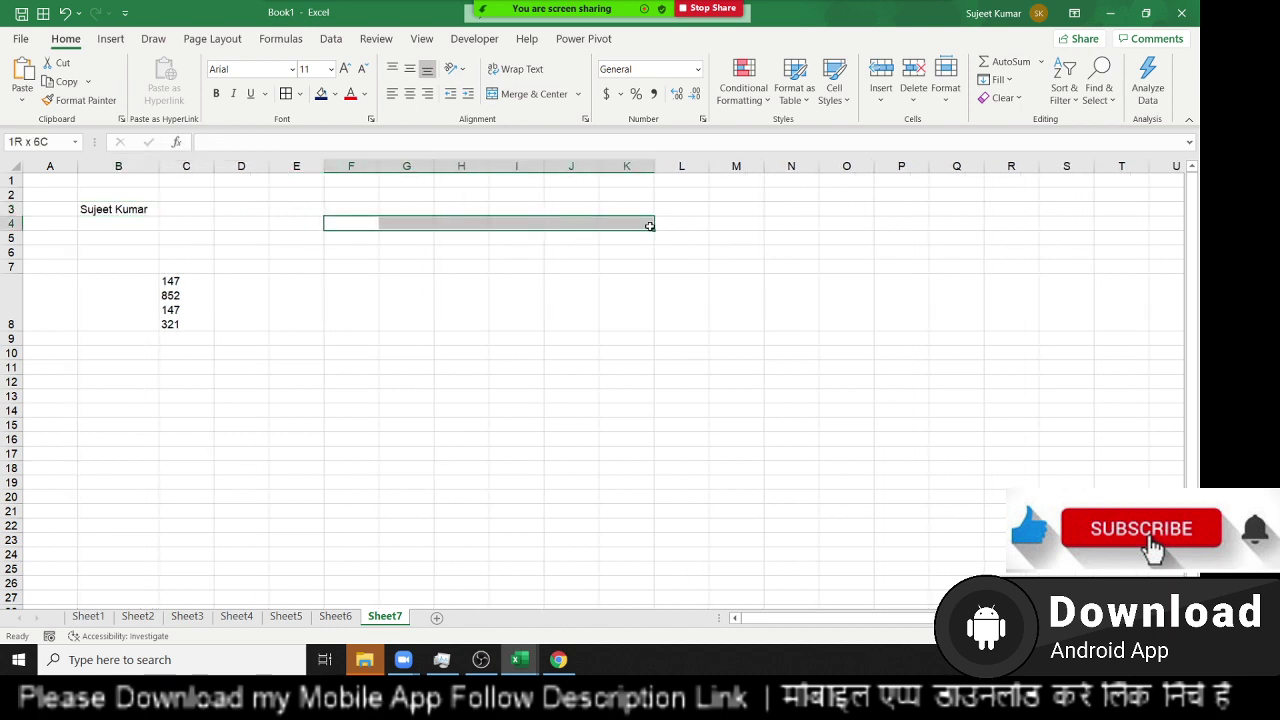
- Apply Merge Across to H2:K8 so each row spans columns H to K
{"action": "left_click", "coordinate": [455, 195]}
{"action": "left_click_drag", "start_coordinate": [455, 195], "coordinate": [640, 315]}
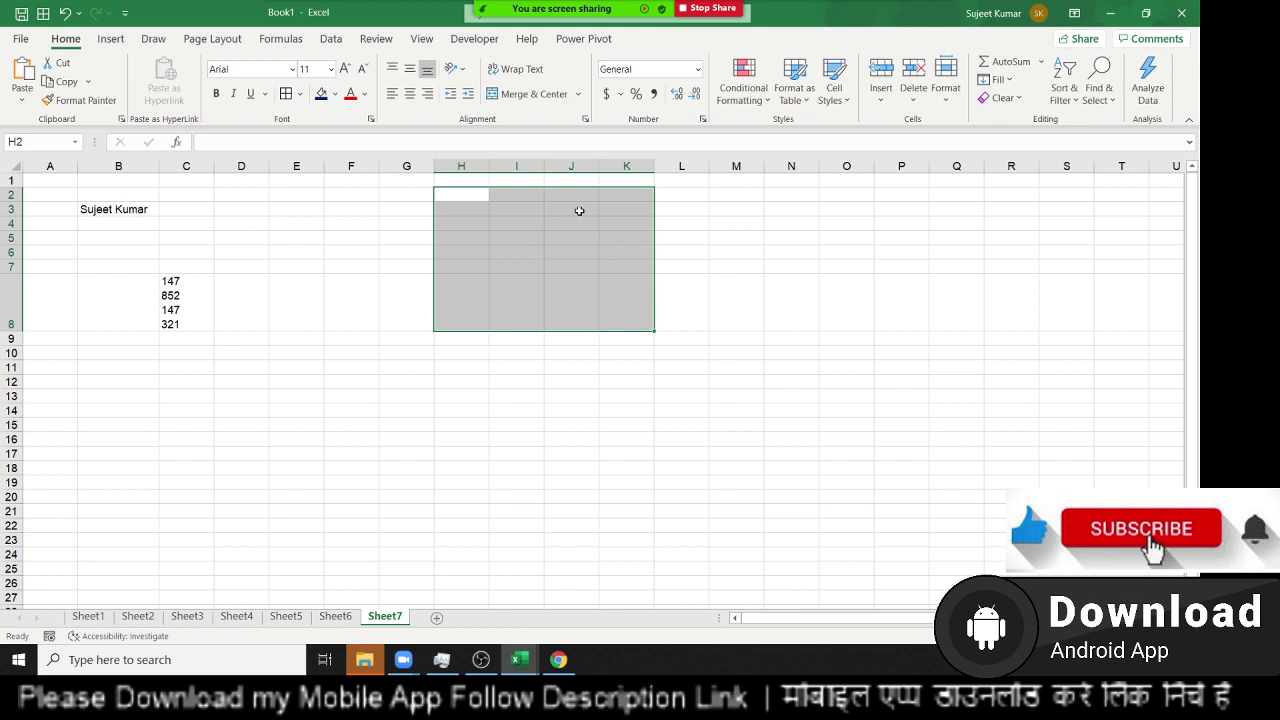
{"action": "left_click", "coordinate": [545, 94]}
{"action": "left_click", "coordinate": [575, 97]}
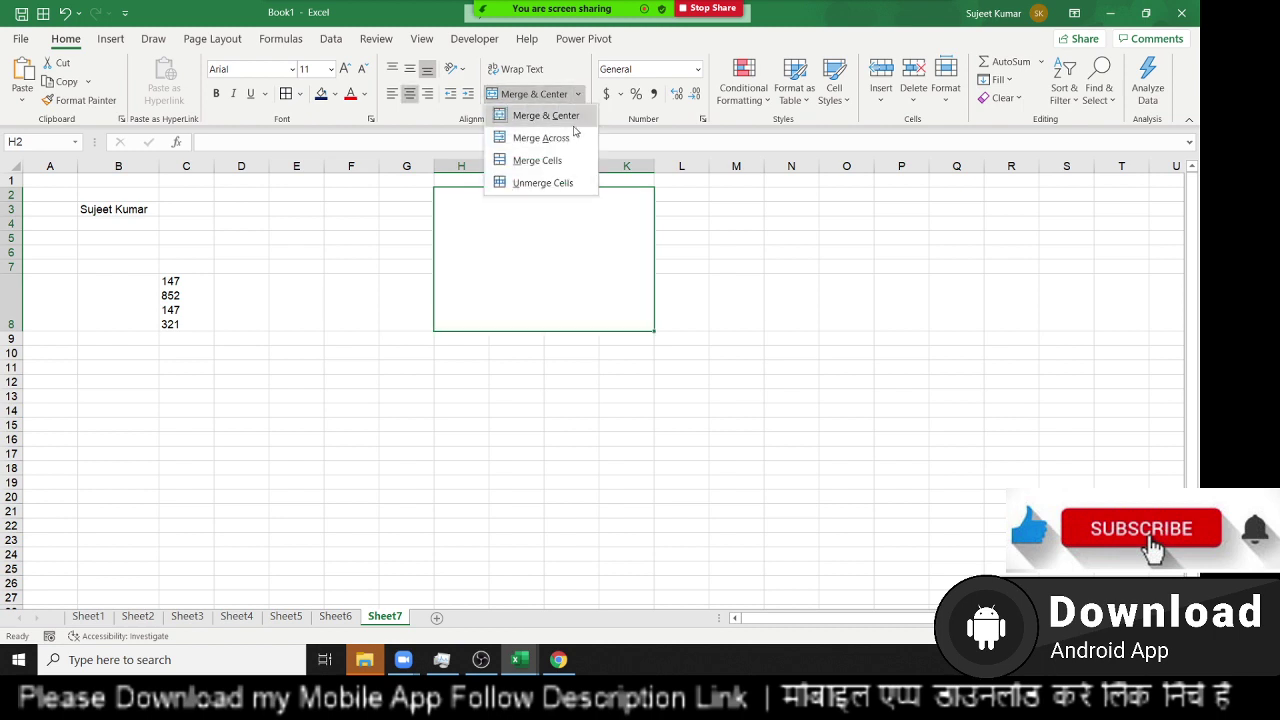
{"action": "left_click", "coordinate": [572, 140]}
- Open Number format settings for the merged row-7 cell and close them unchanged
{"action": "left_click", "coordinate": [529, 265]}
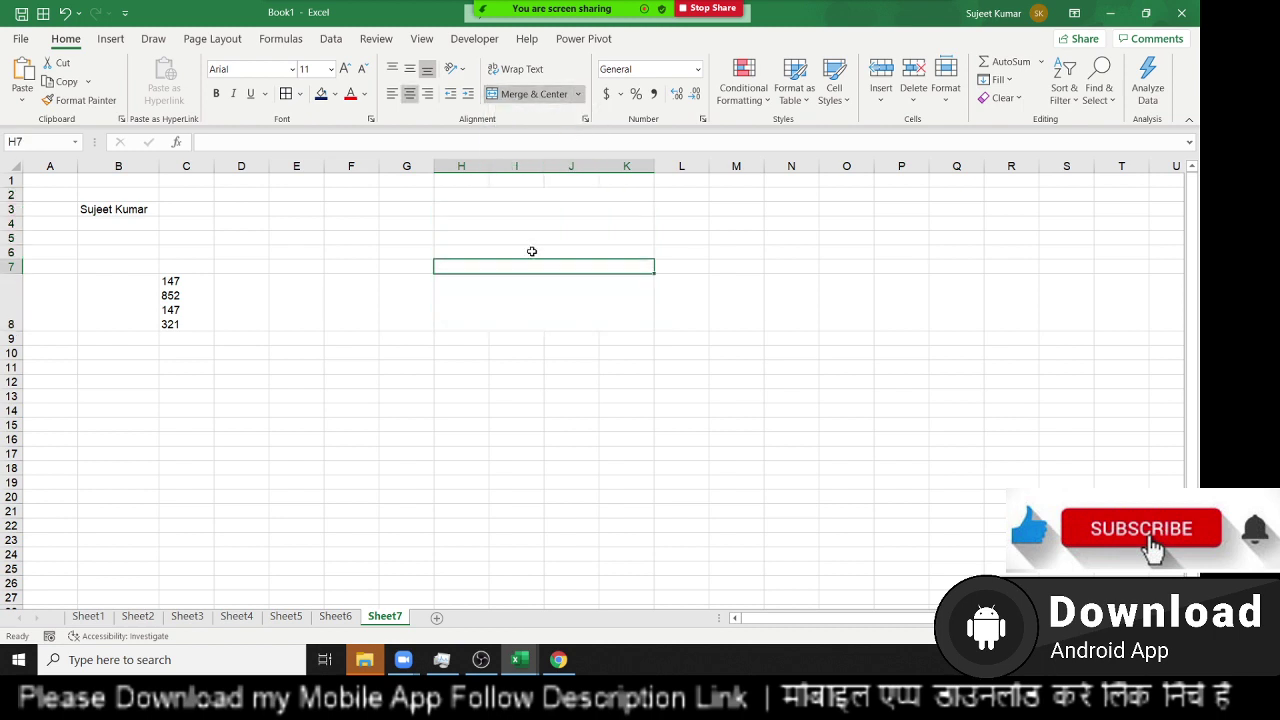
{"action": "left_click", "coordinate": [704, 119]}
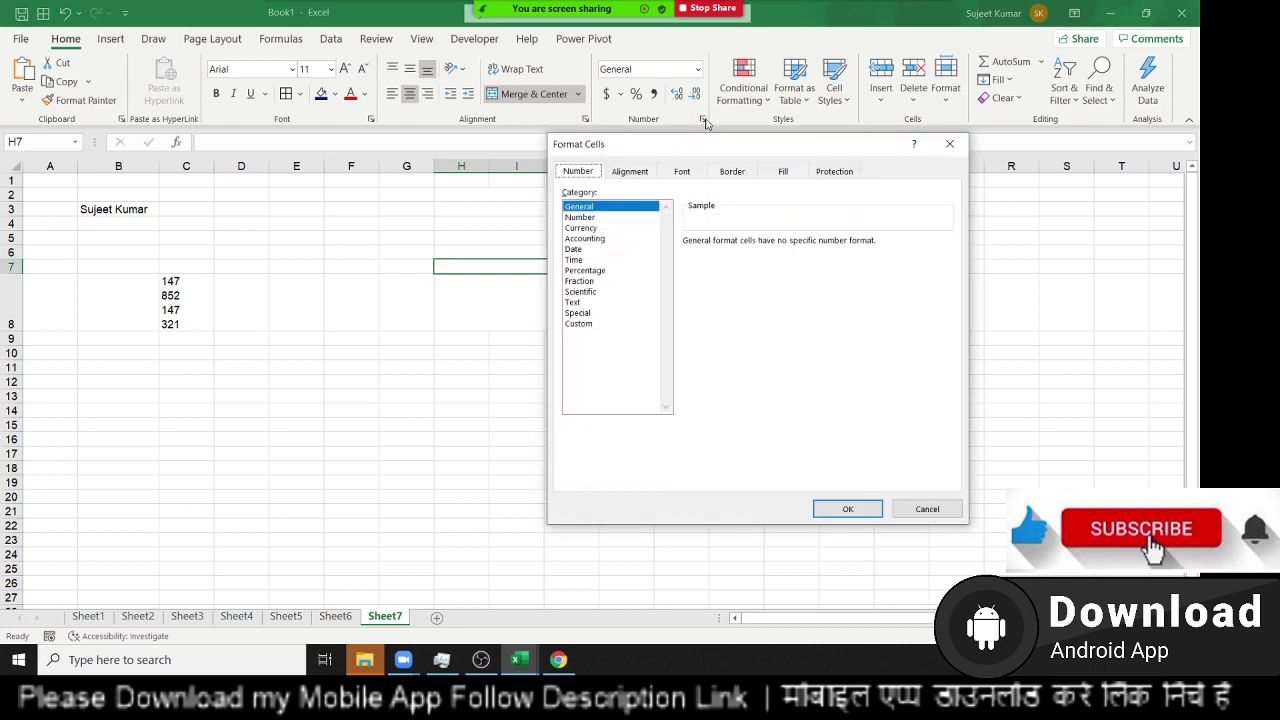
{"action": "key", "text": "Escape"}
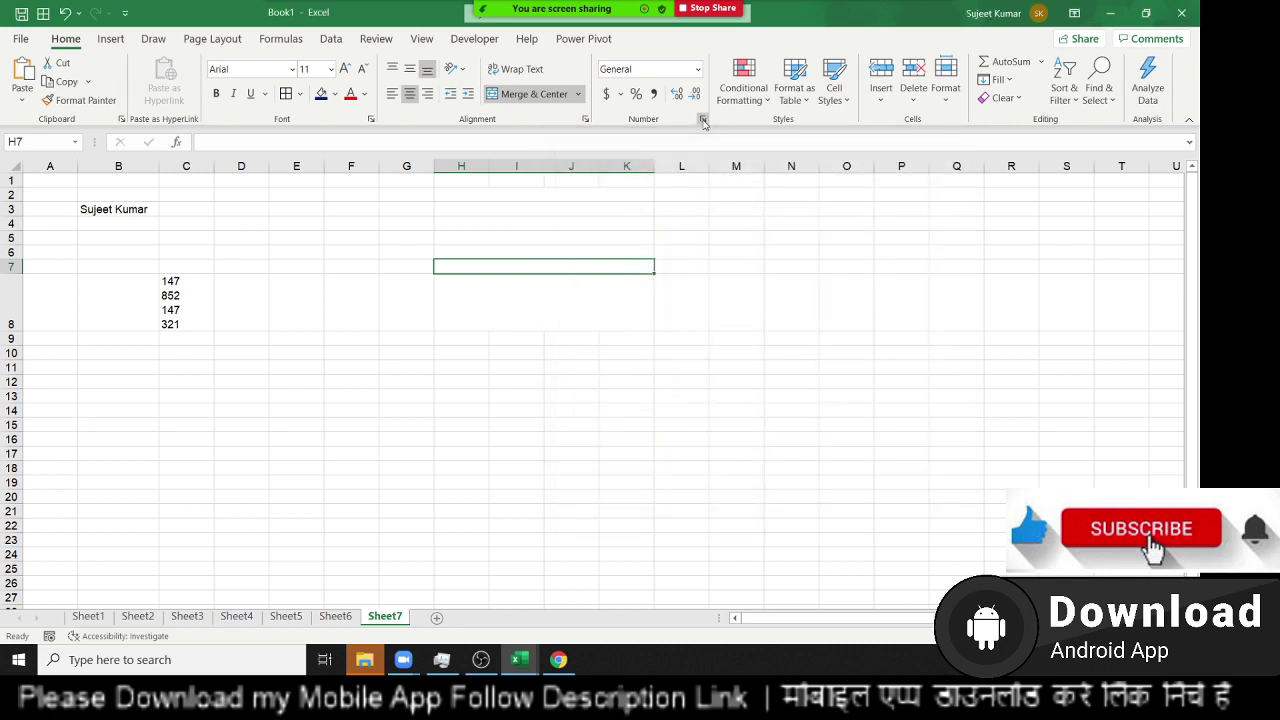